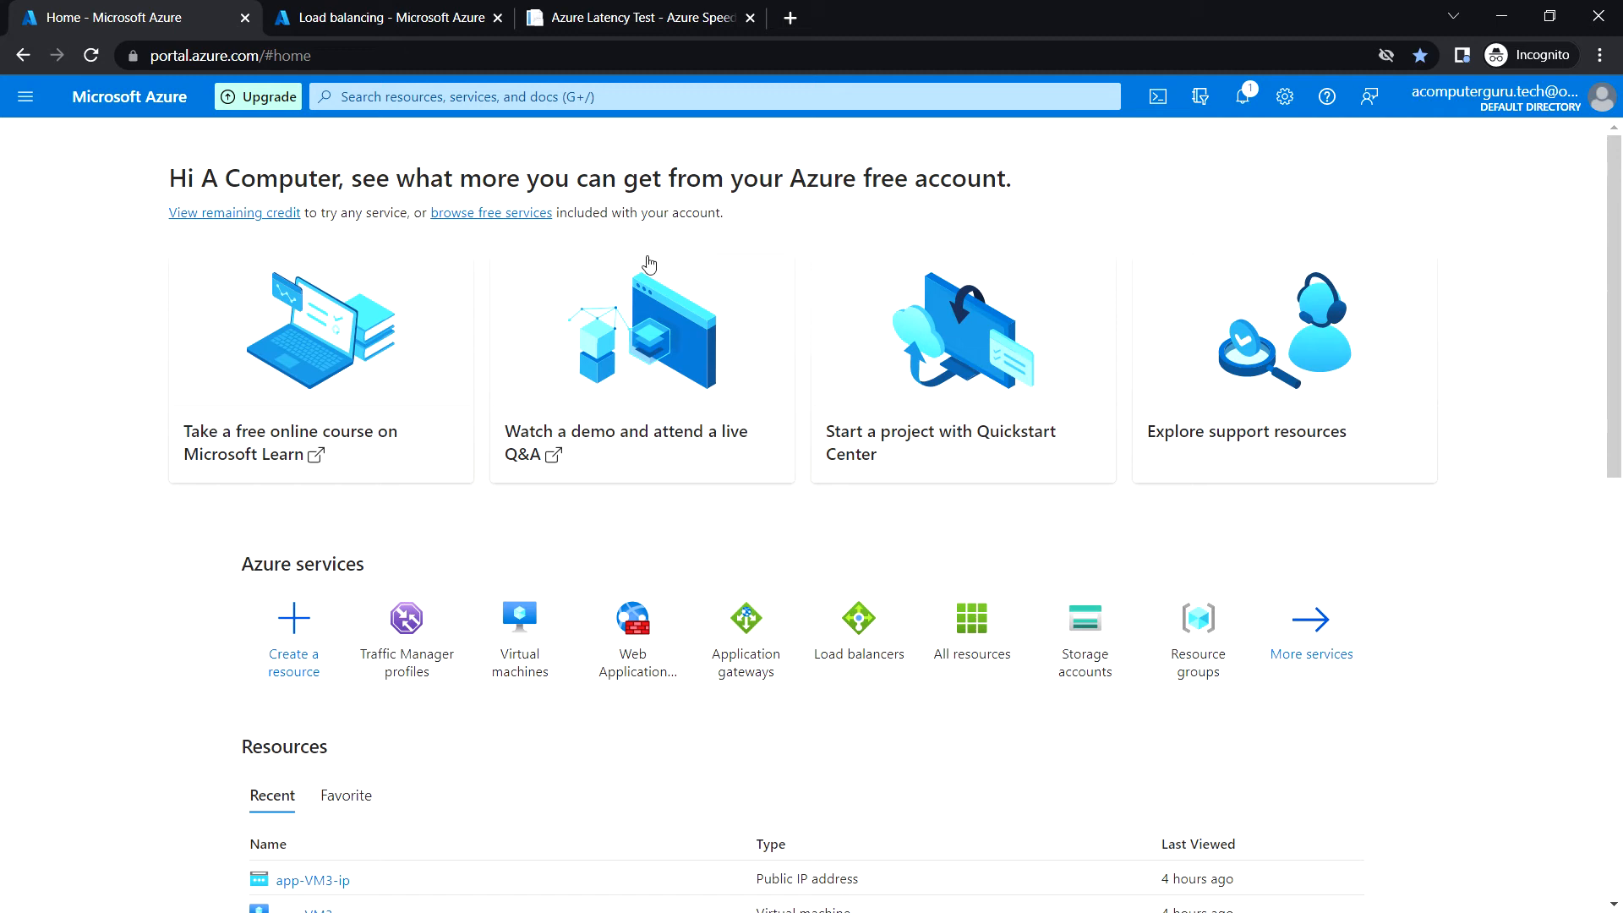
Start a new storage account from the Storage accounts service and assign it to resource group RG1.
{"action": "left_click", "coordinate": [522, 98]}
{"action": "type", "text": "sto"}
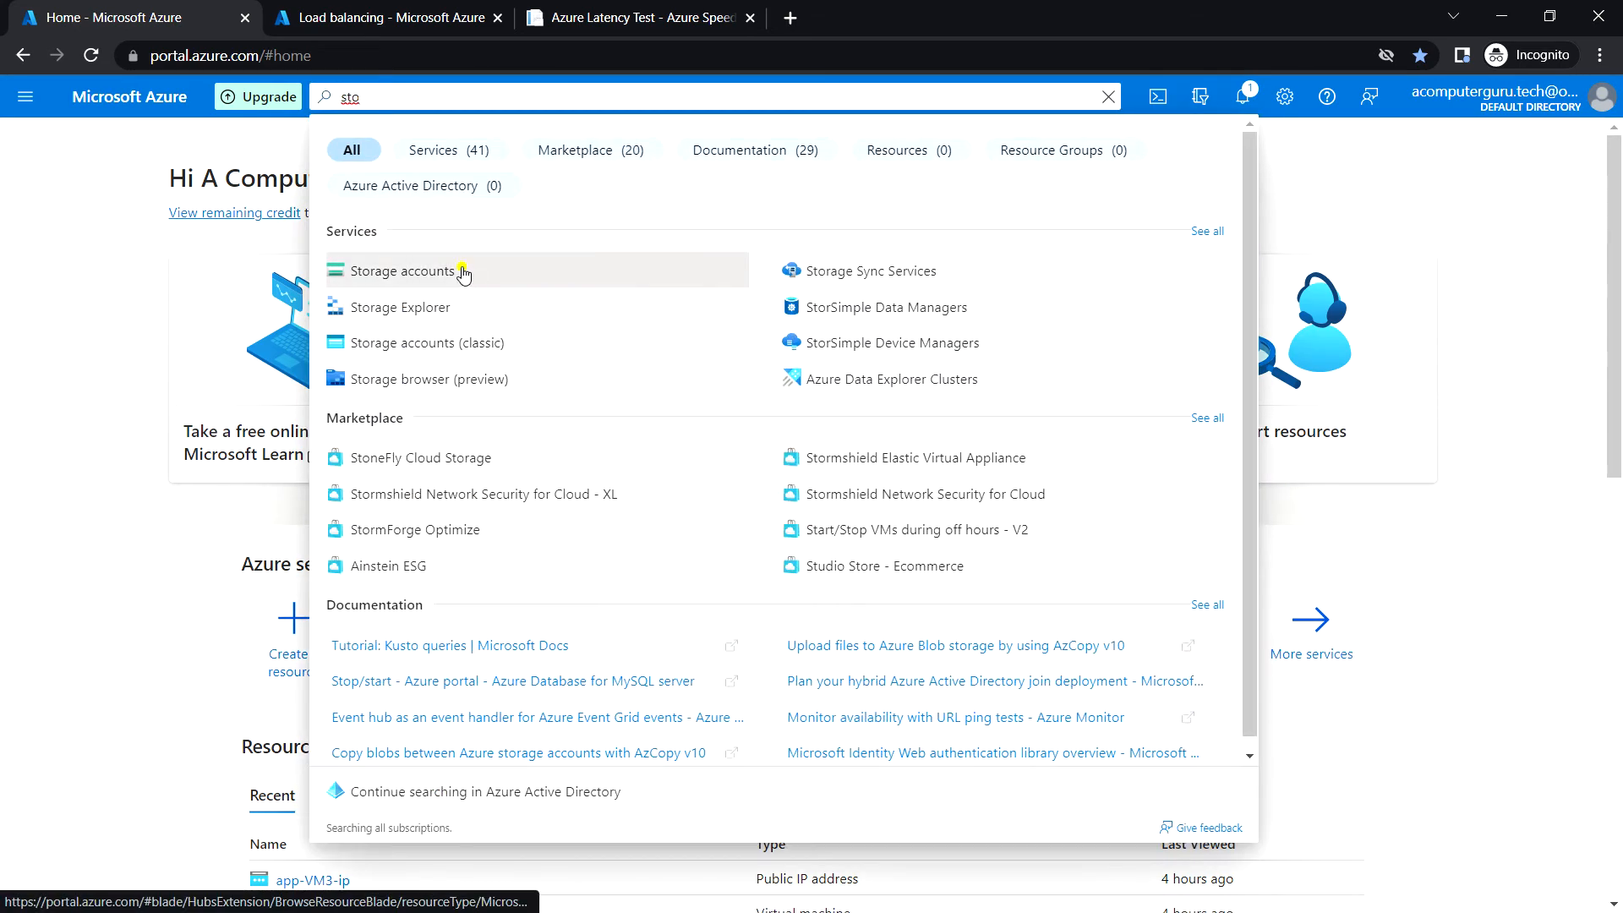
{"action": "left_click", "coordinate": [460, 272]}
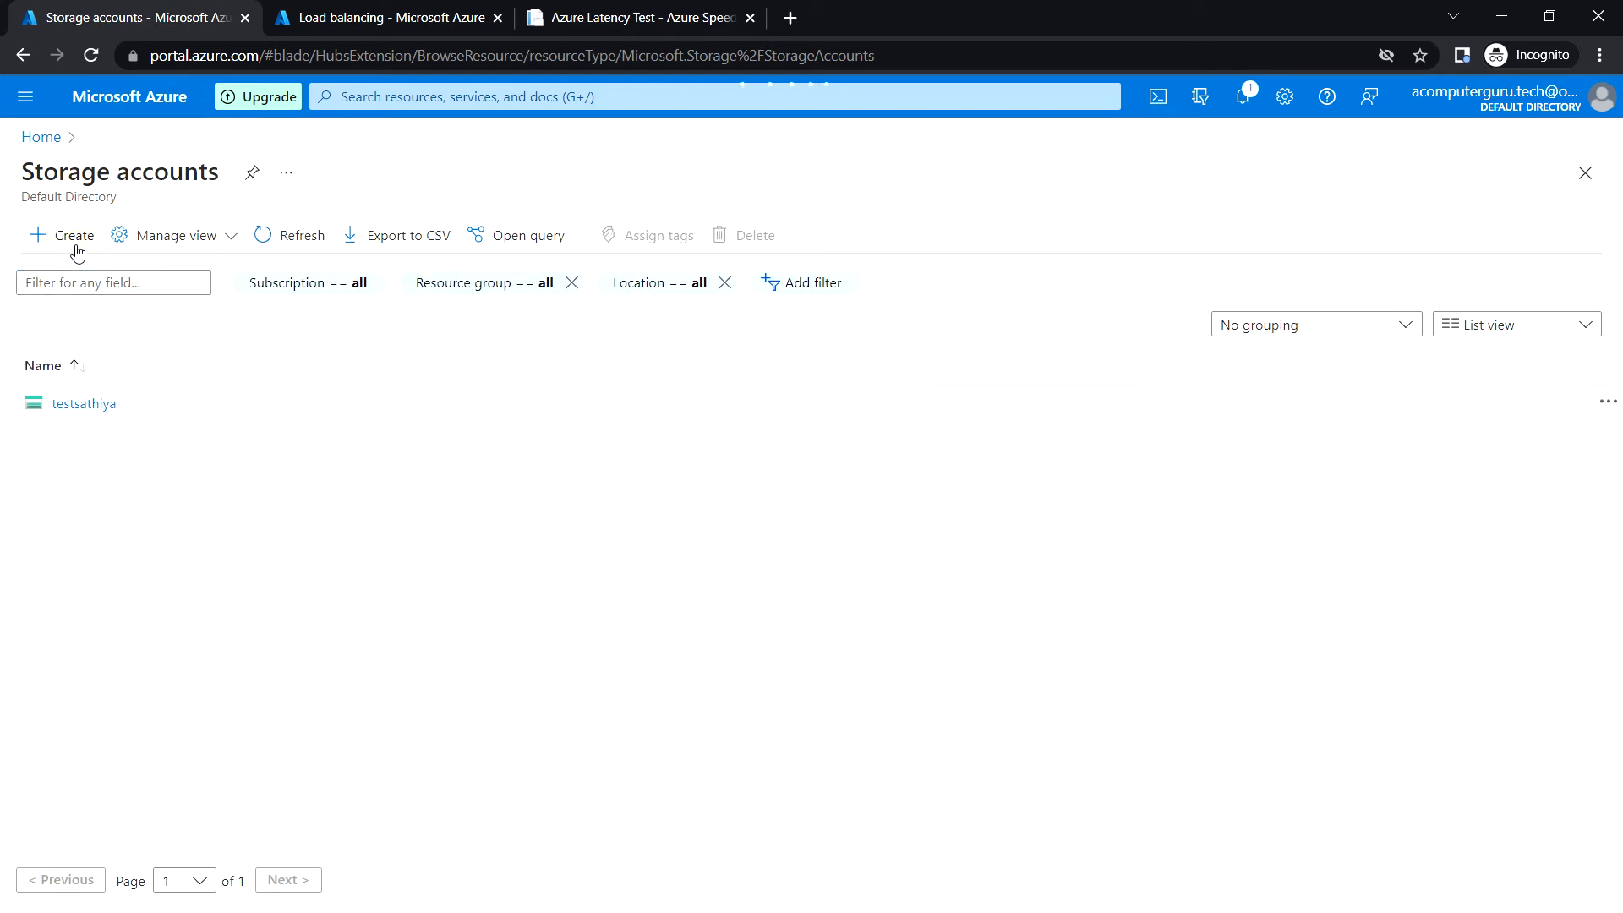
{"action": "left_click", "coordinate": [77, 253]}
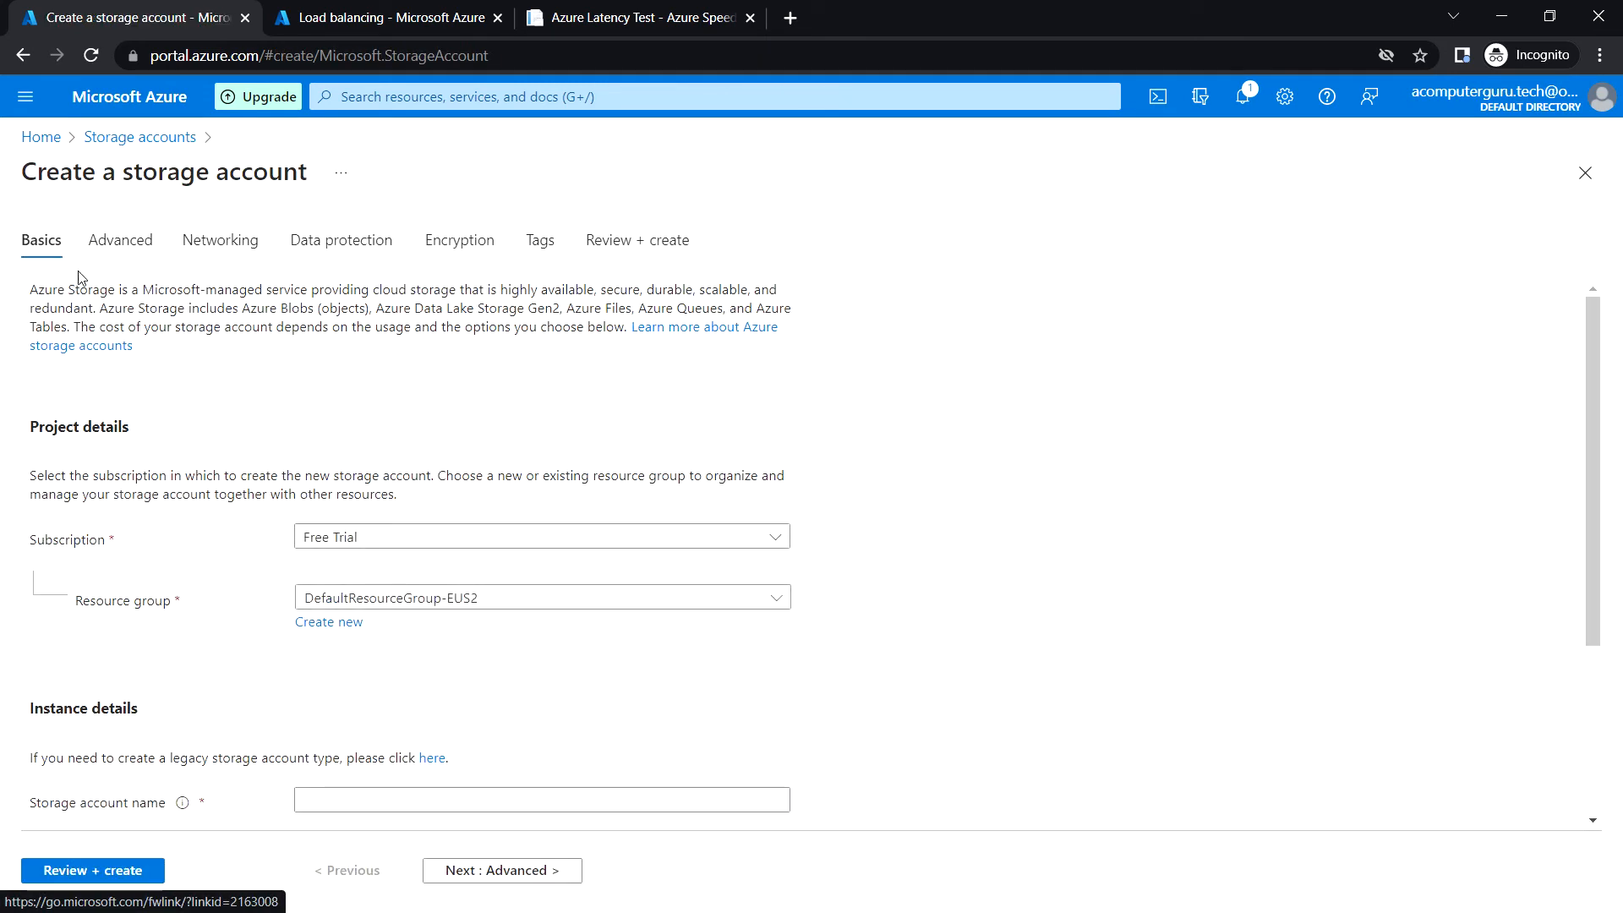
{"action": "left_click", "coordinate": [560, 600]}
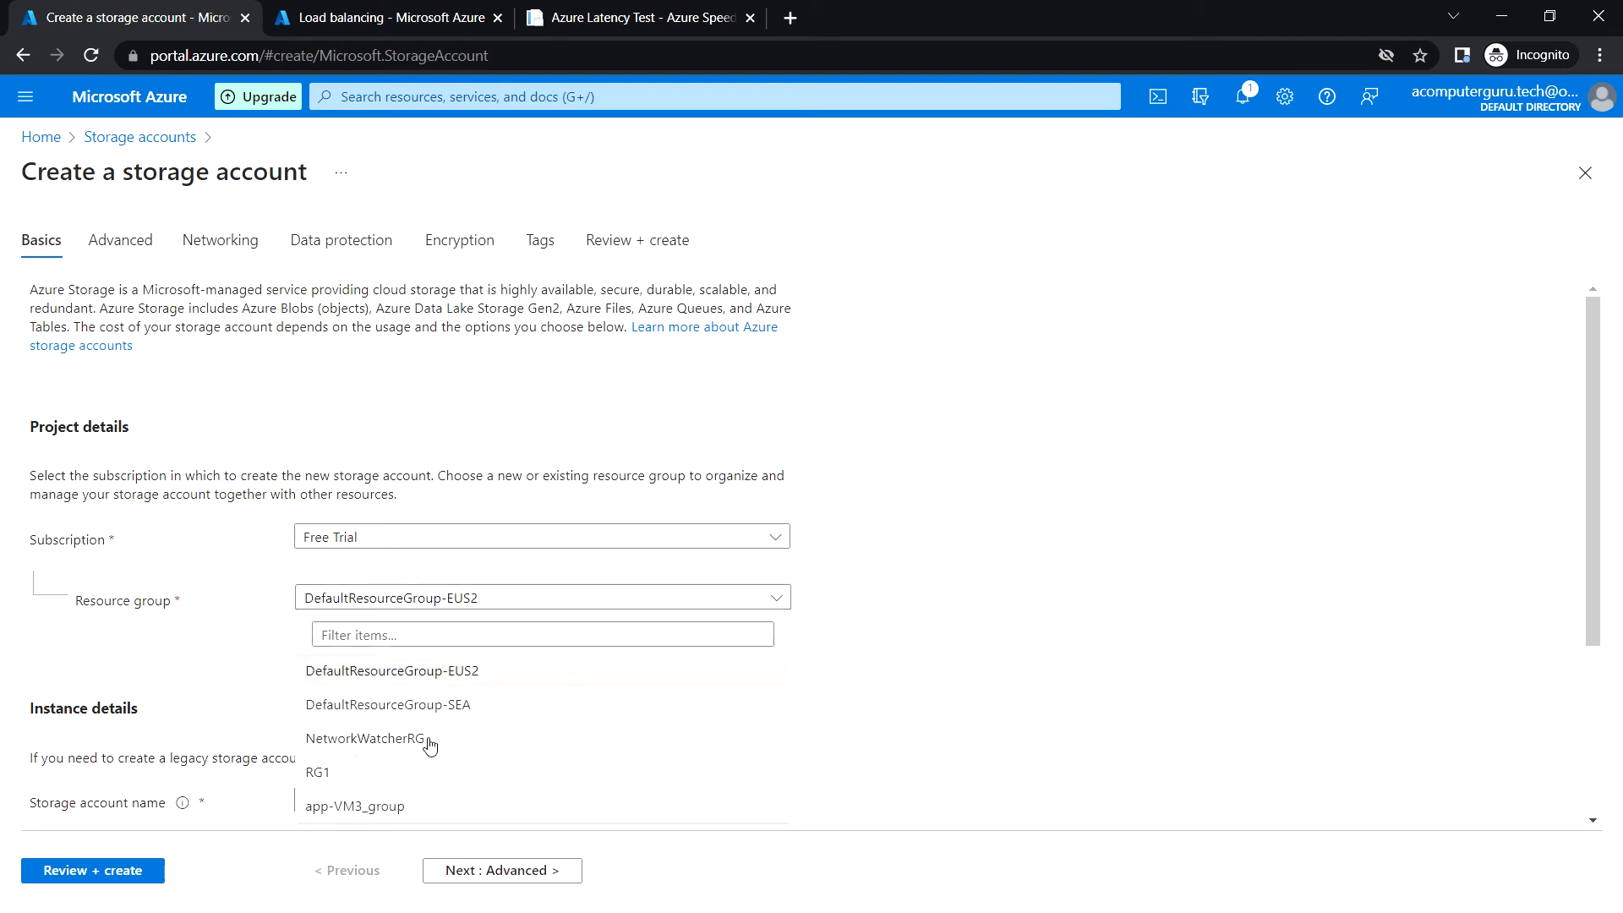
{"action": "left_click", "coordinate": [391, 773]}
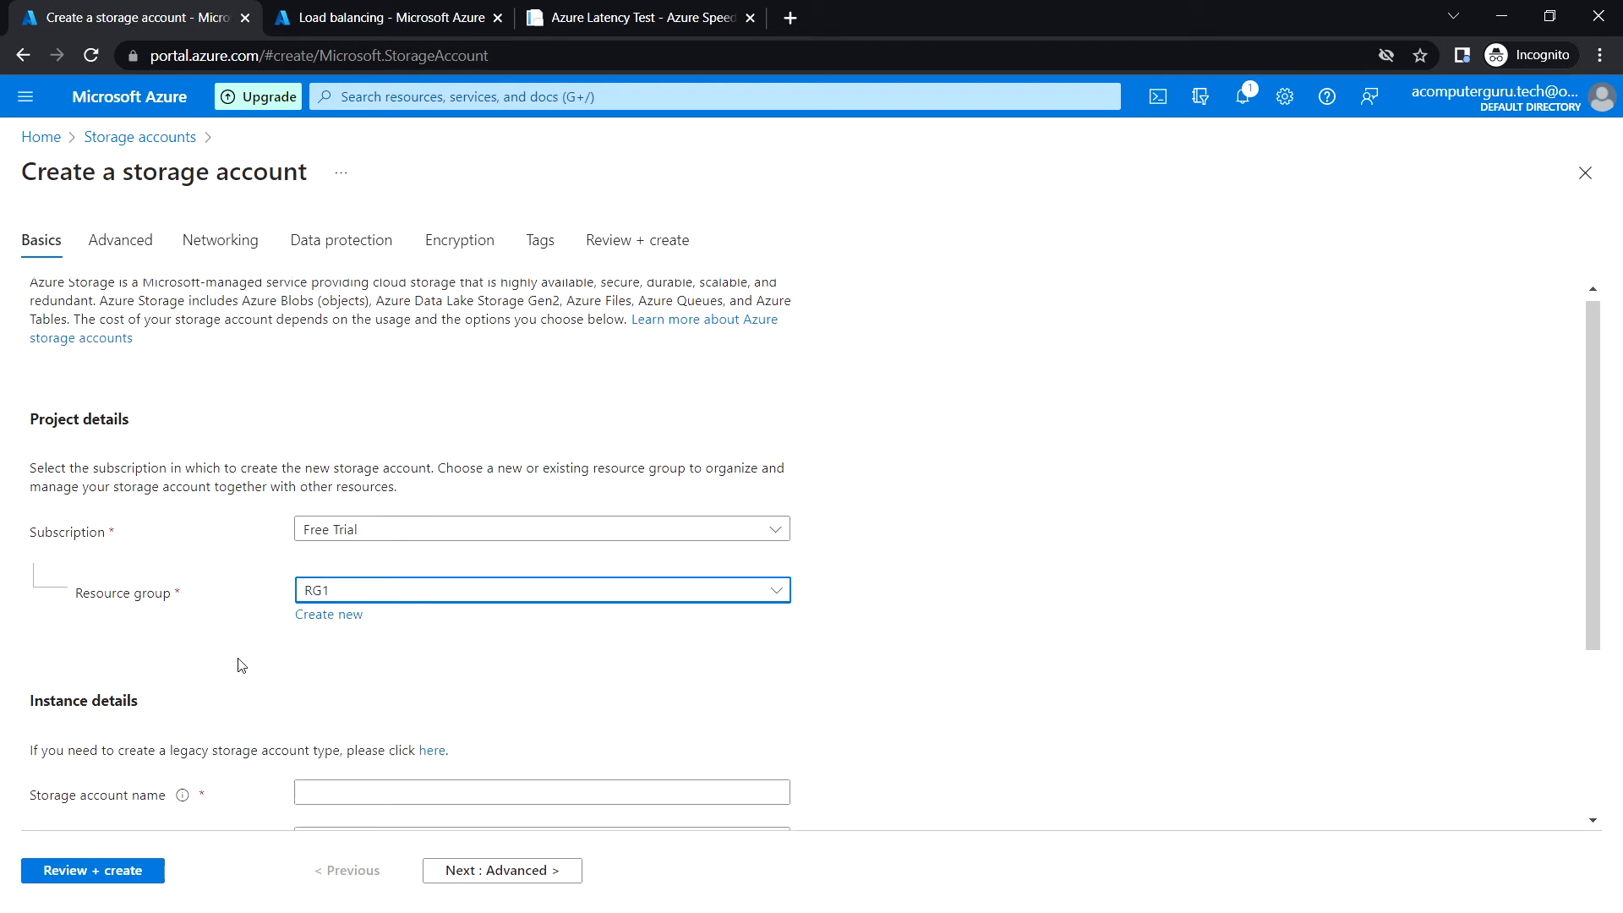
Look through the available regions, keep (US) East US, and try the storage account name eastus-storage.
{"action": "scroll", "coordinate": [228, 663], "scroll_direction": "down", "scroll_amount": 3}
{"action": "left_click", "coordinate": [352, 583]}
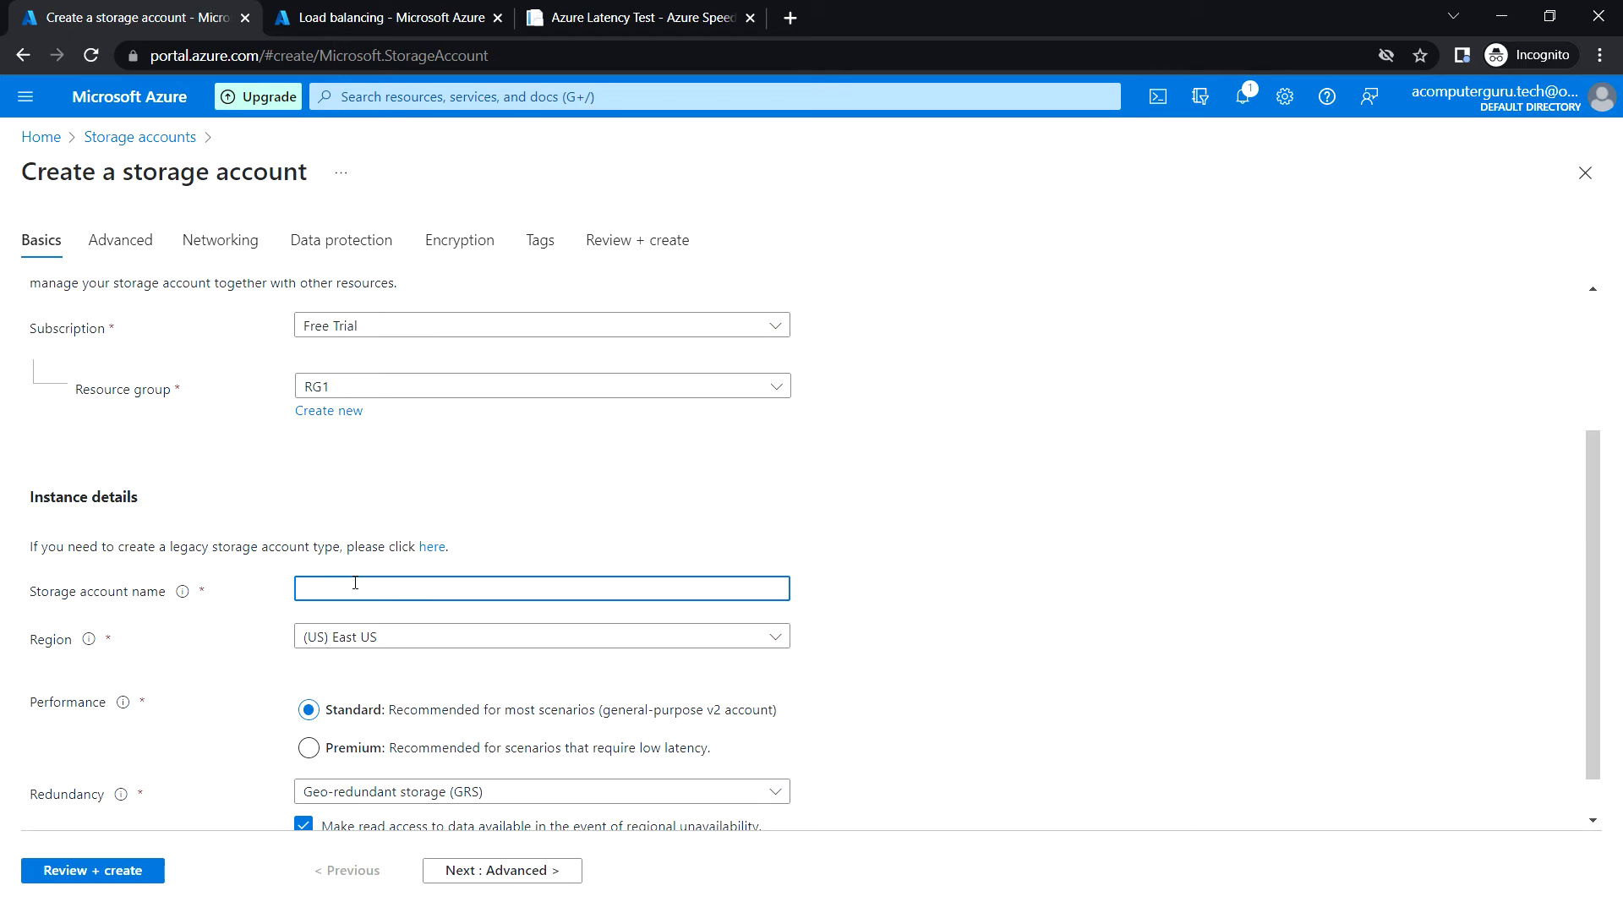
{"action": "left_click", "coordinate": [376, 638]}
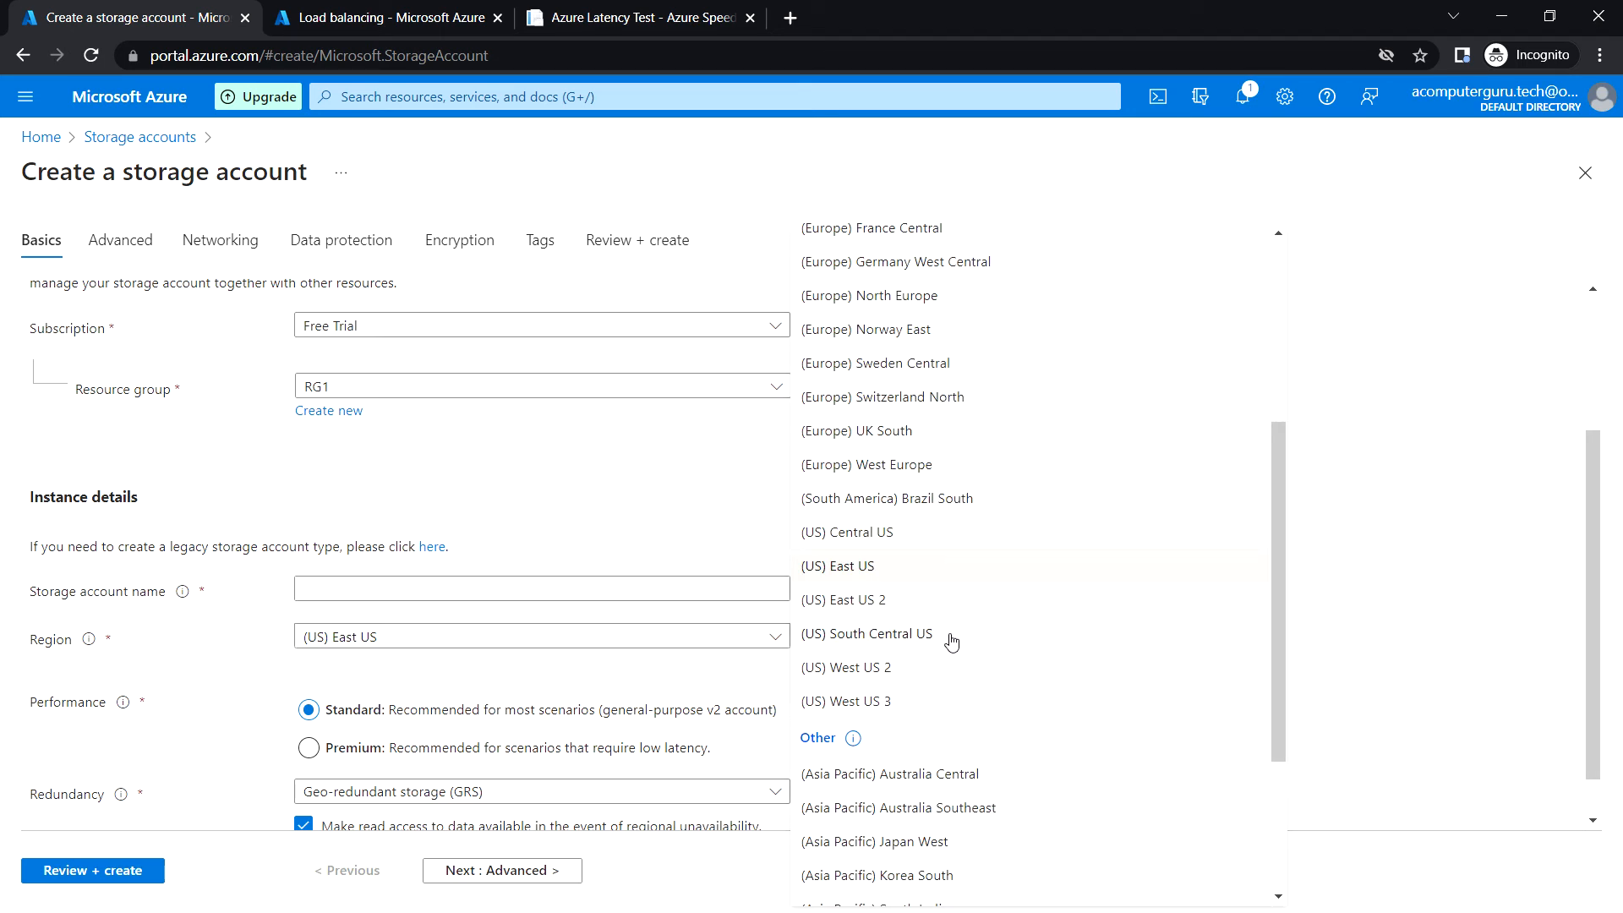
{"action": "scroll", "coordinate": [951, 638], "scroll_direction": "down", "scroll_amount": 3}
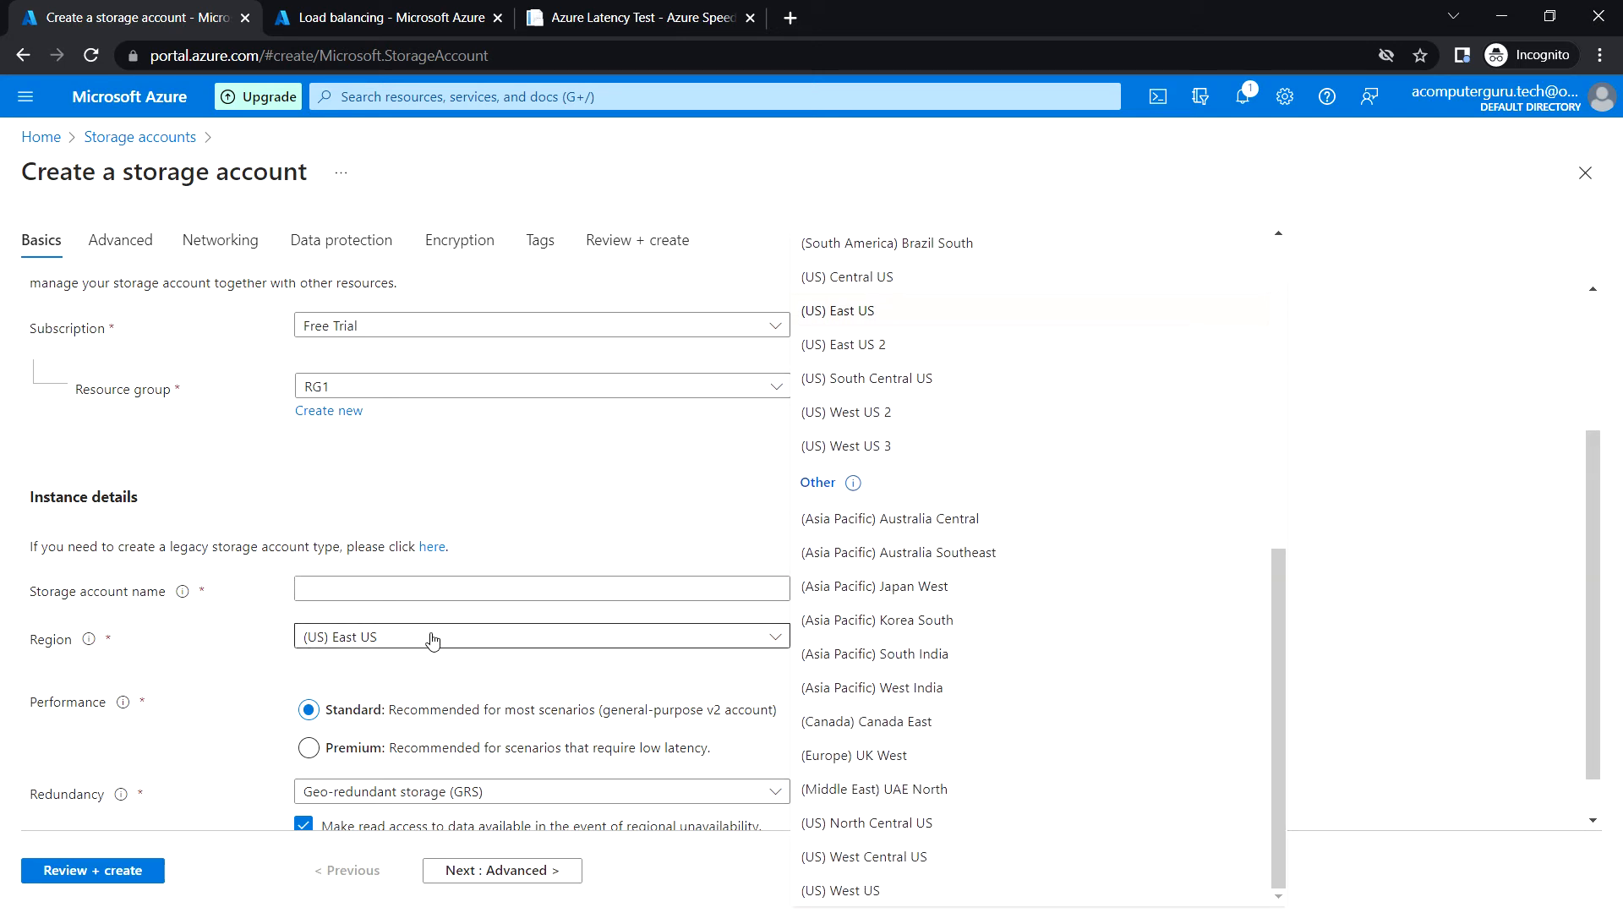
{"action": "left_click", "coordinate": [413, 587]}
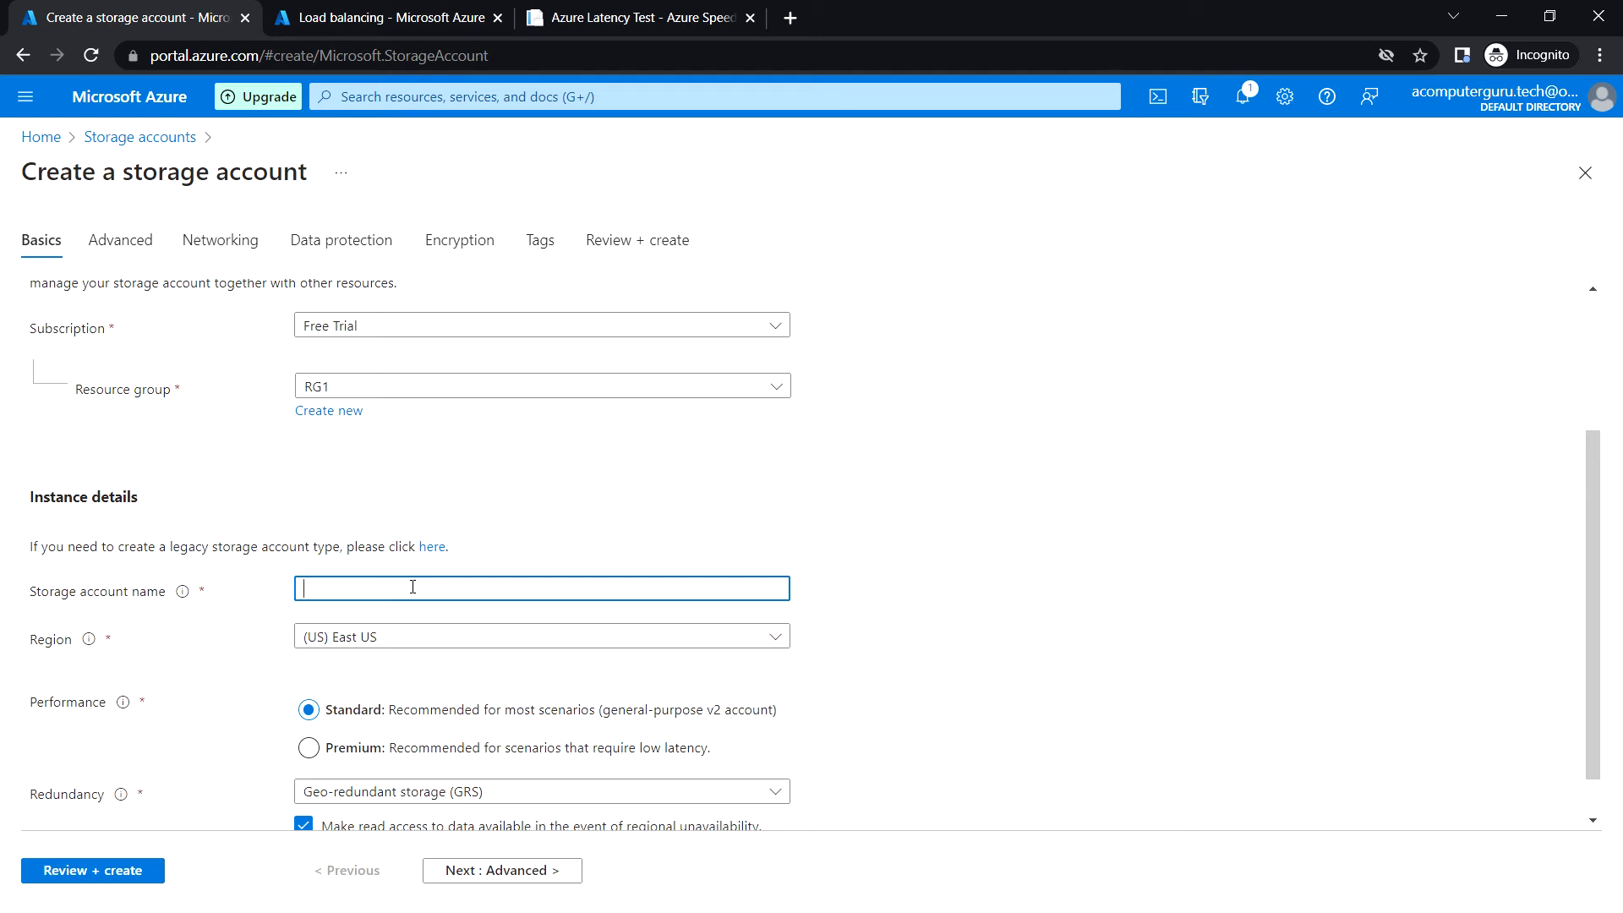
{"action": "type", "text": "eastus-storage"}
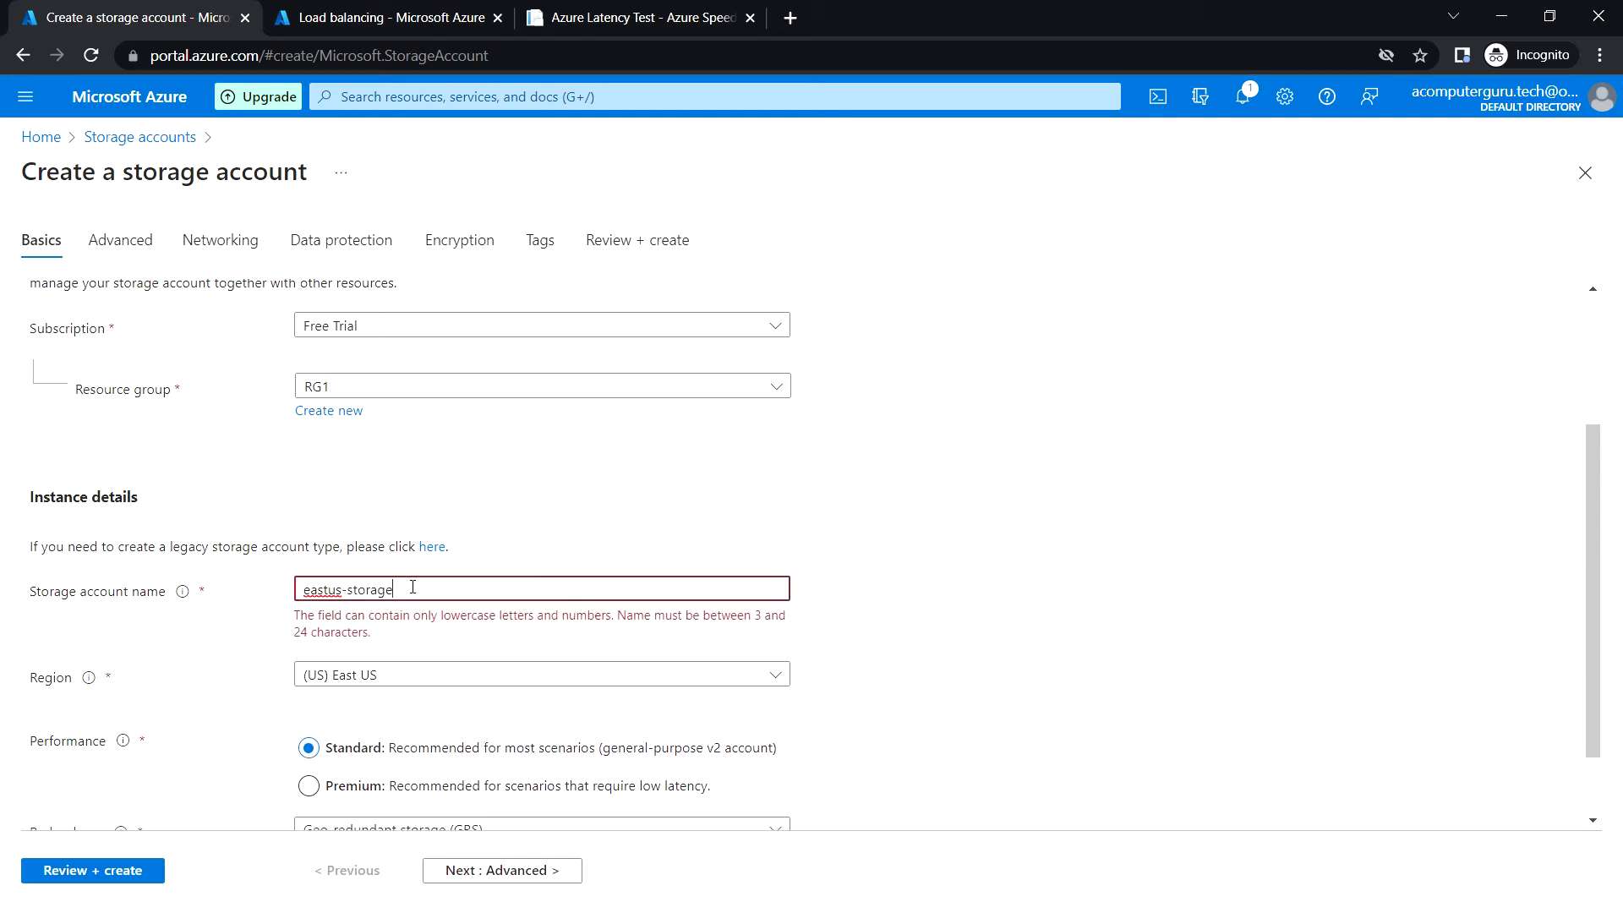
Change the storage account name to eastusstorageaccount001.
{"action": "key", "text": "BackSpace"}
{"action": "key", "text": "BackSpace"}
{"action": "key", "text": "BackSpace"}
{"action": "key", "text": "BackSpace"}
{"action": "key", "text": "BackSpace"}
{"action": "key", "text": "BackSpace"}
{"action": "key", "text": "BackSpace"}
{"action": "key", "text": "BackSpace"}
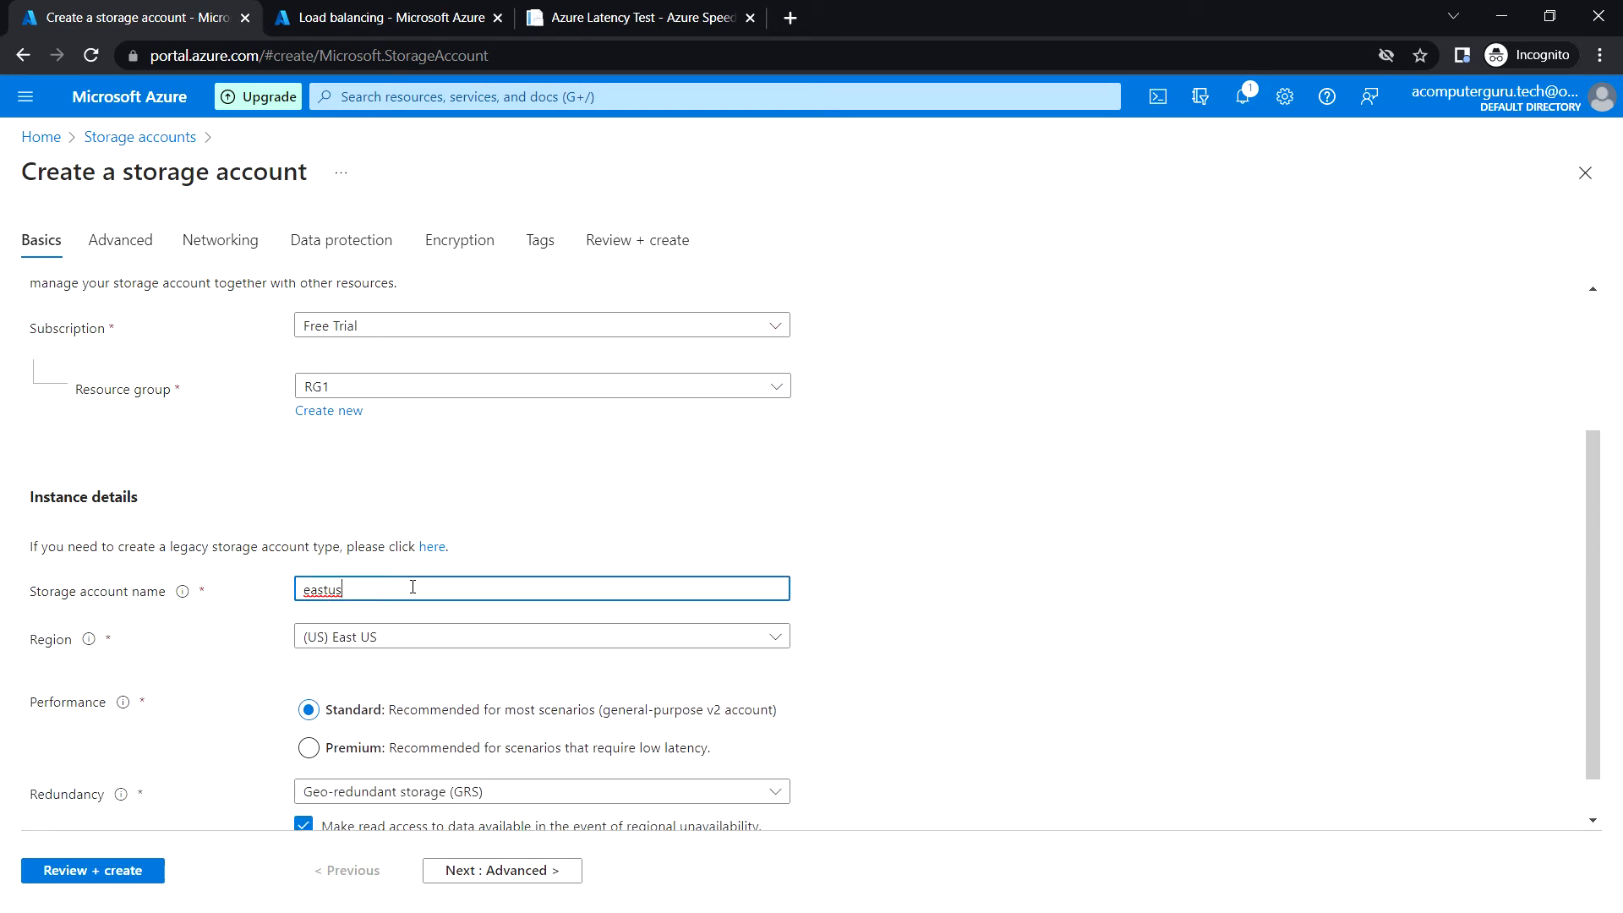
{"action": "type", "text": "storageaccount"}
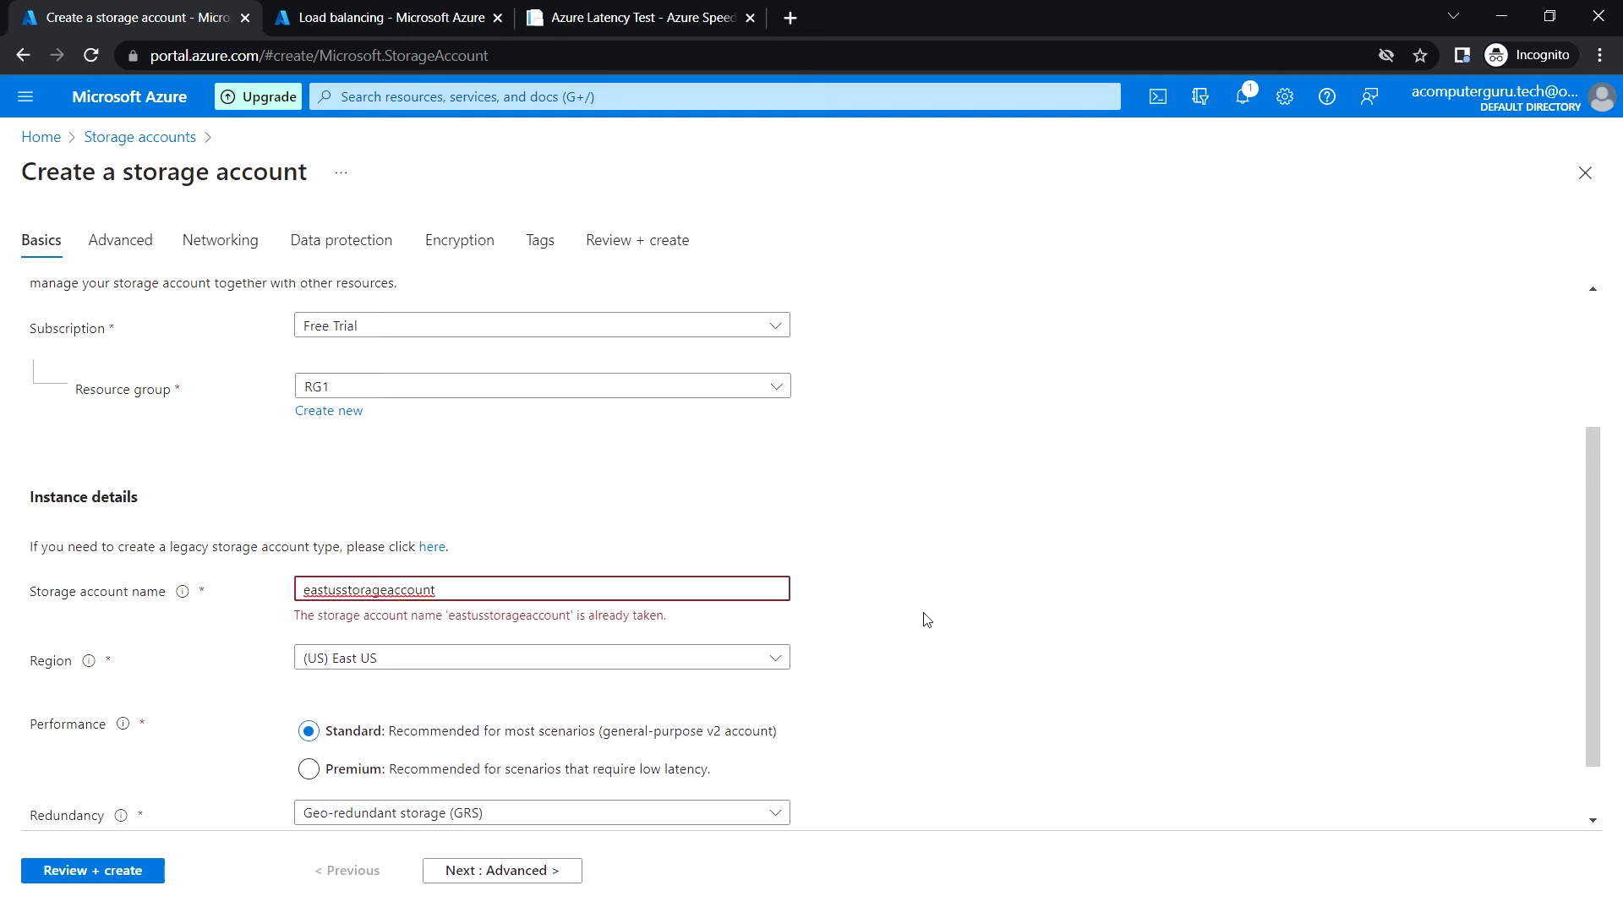
{"action": "type", "text": "001"}
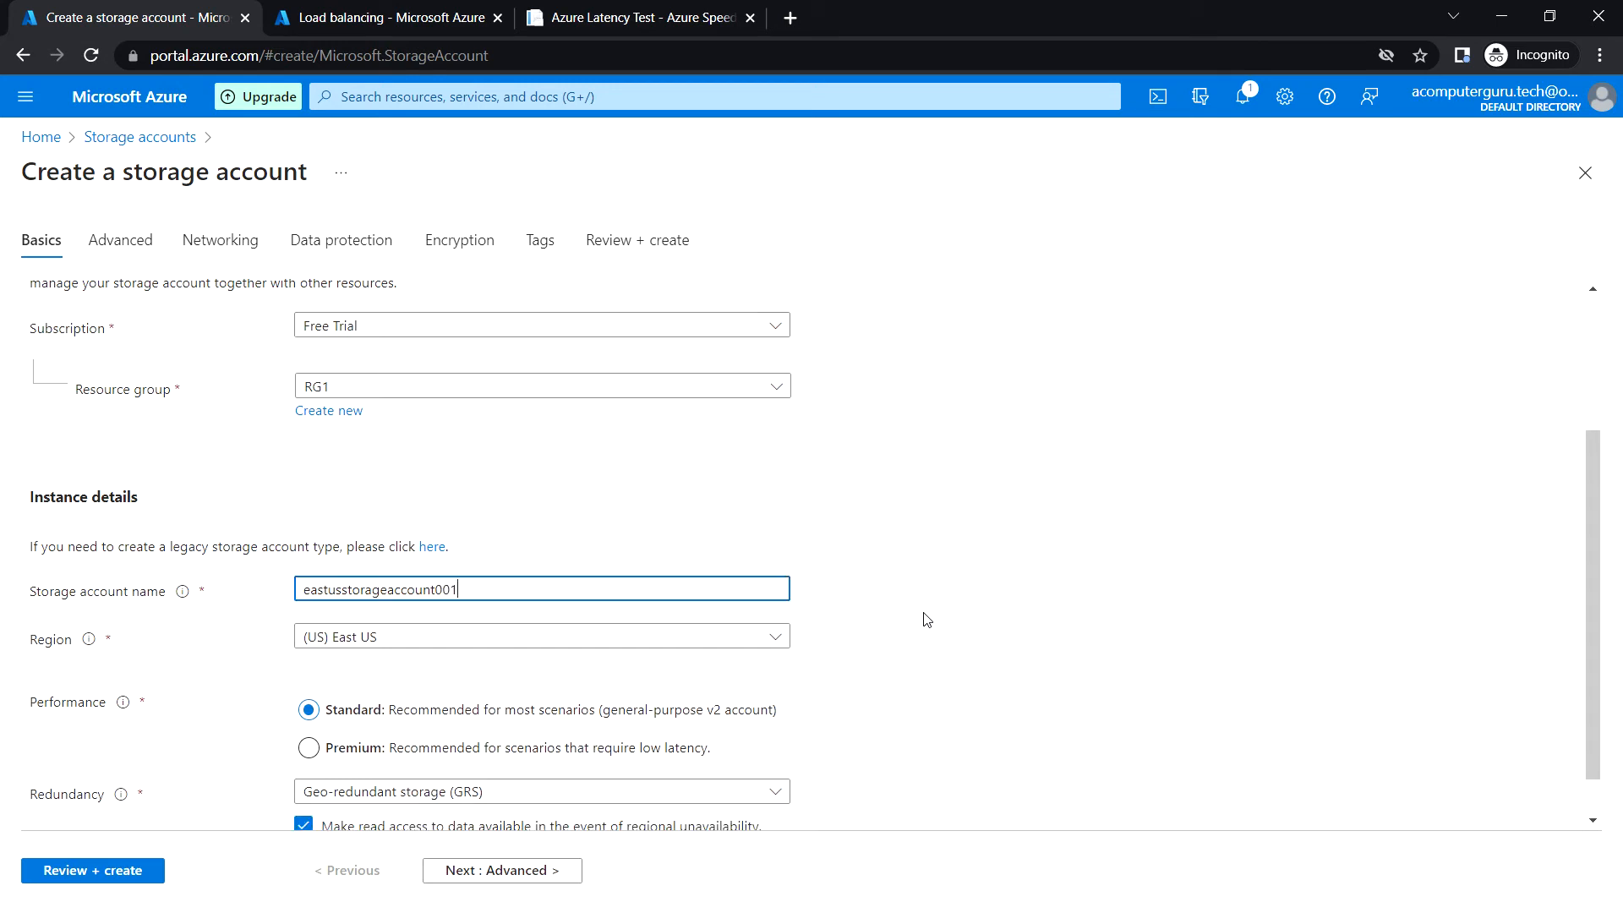
Set the storage account's redundancy to Locally-redundant storage (LRS).
{"action": "scroll", "coordinate": [964, 596], "scroll_direction": "down", "scroll_amount": 1}
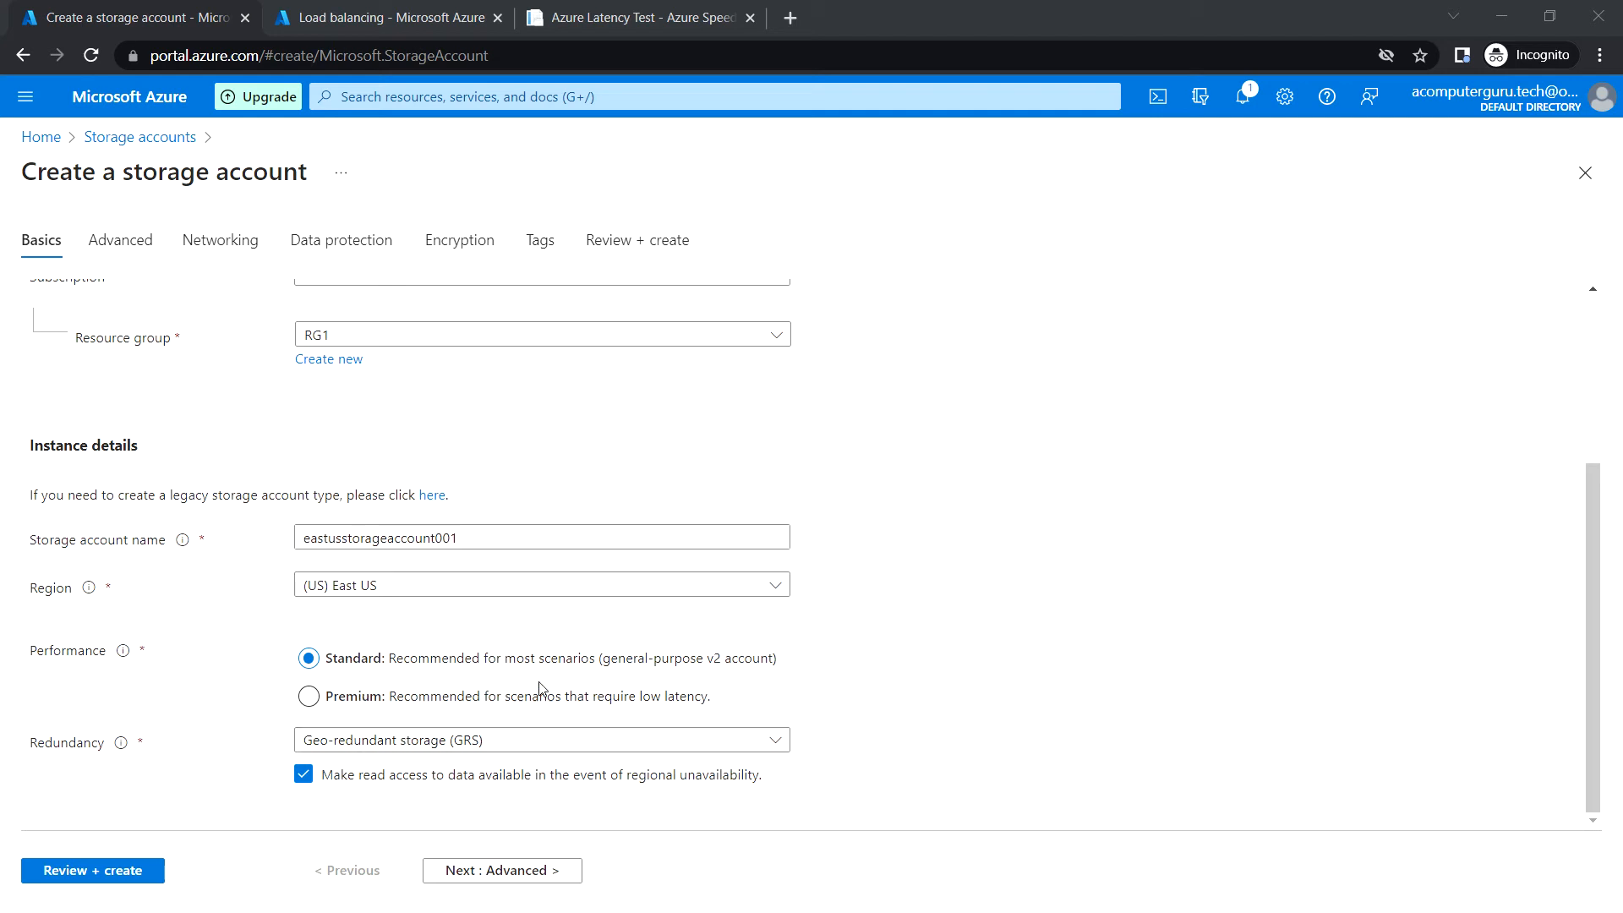
{"action": "left_click", "coordinate": [440, 748]}
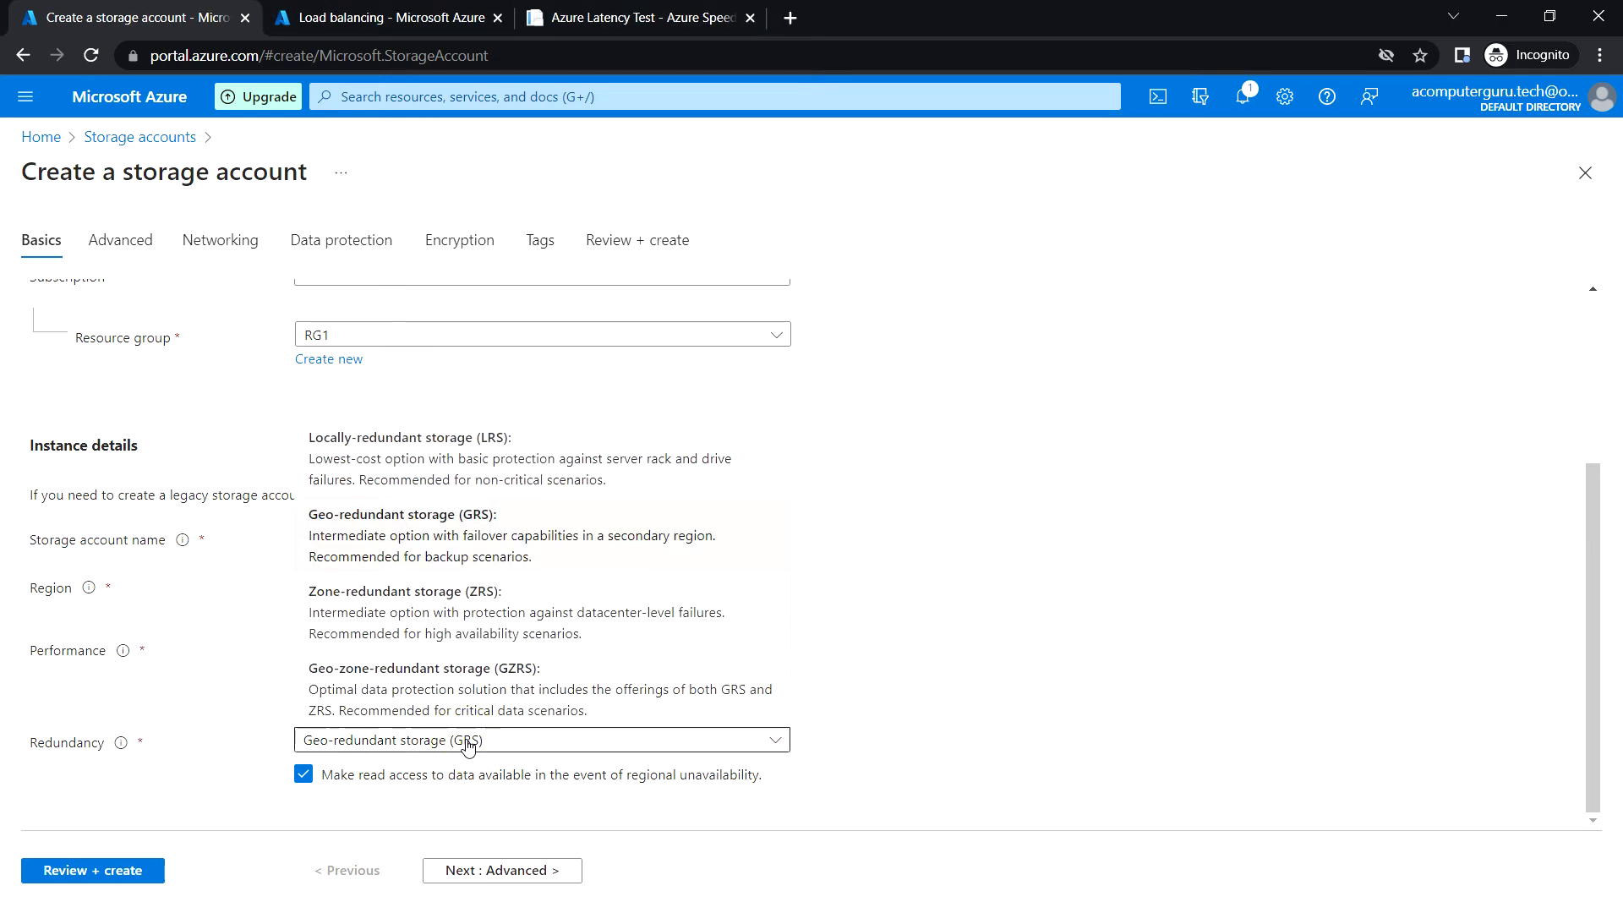
{"action": "left_click", "coordinate": [476, 488]}
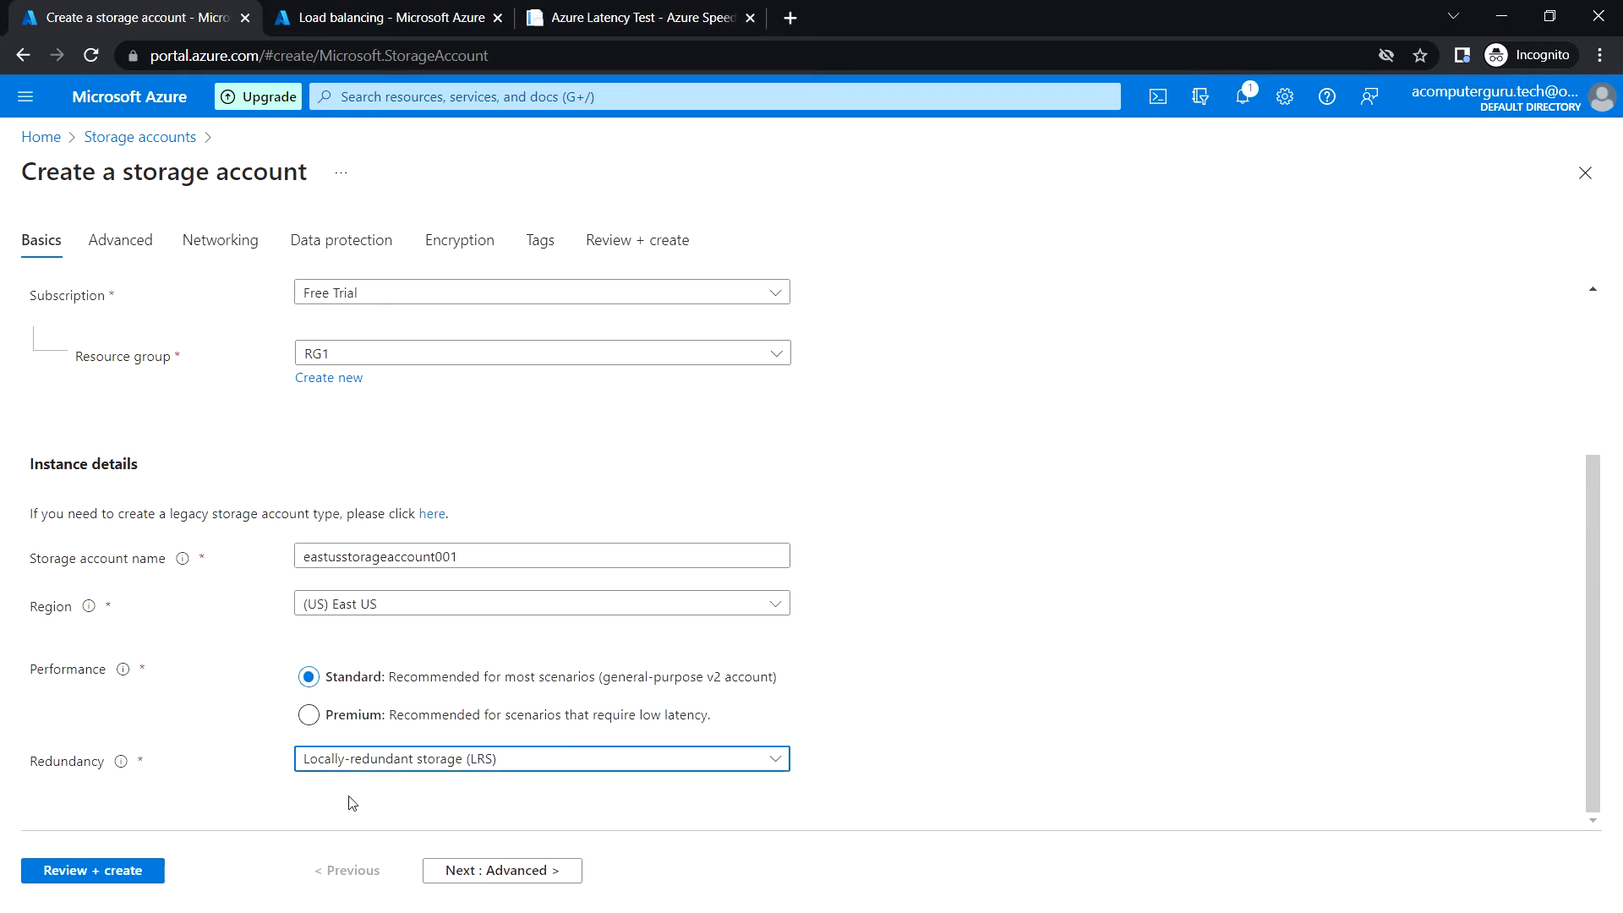
Go through the advanced, networking, data protection and encryption settings with their defaults, and create the storage account.
{"action": "left_click", "coordinate": [547, 876]}
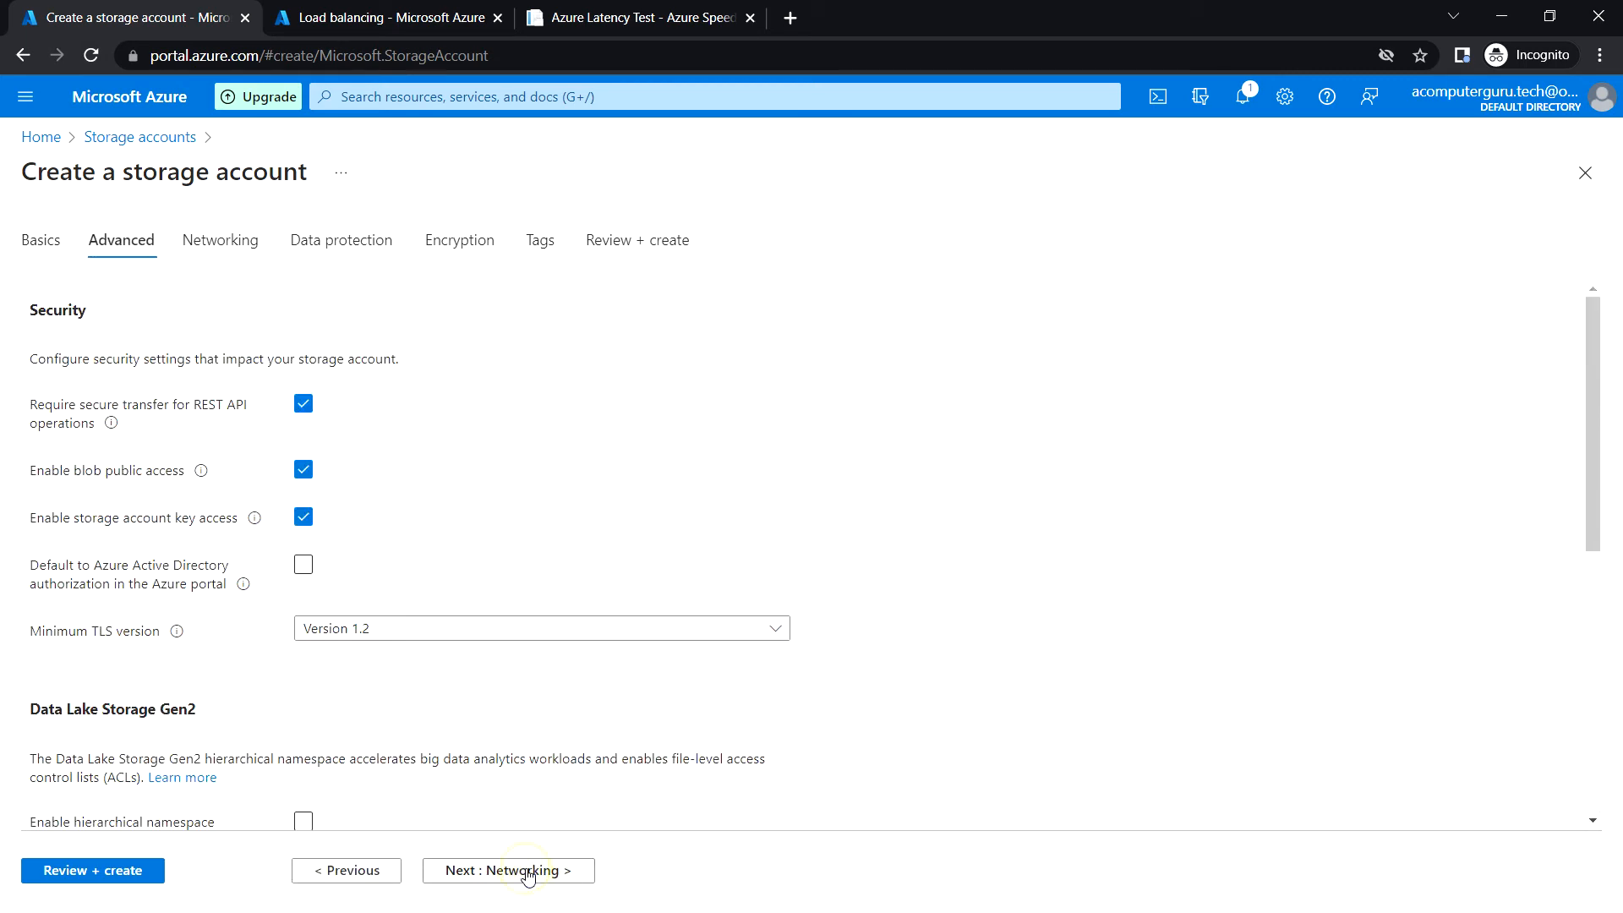
{"action": "scroll", "coordinate": [667, 743], "scroll_direction": "down", "scroll_amount": 6}
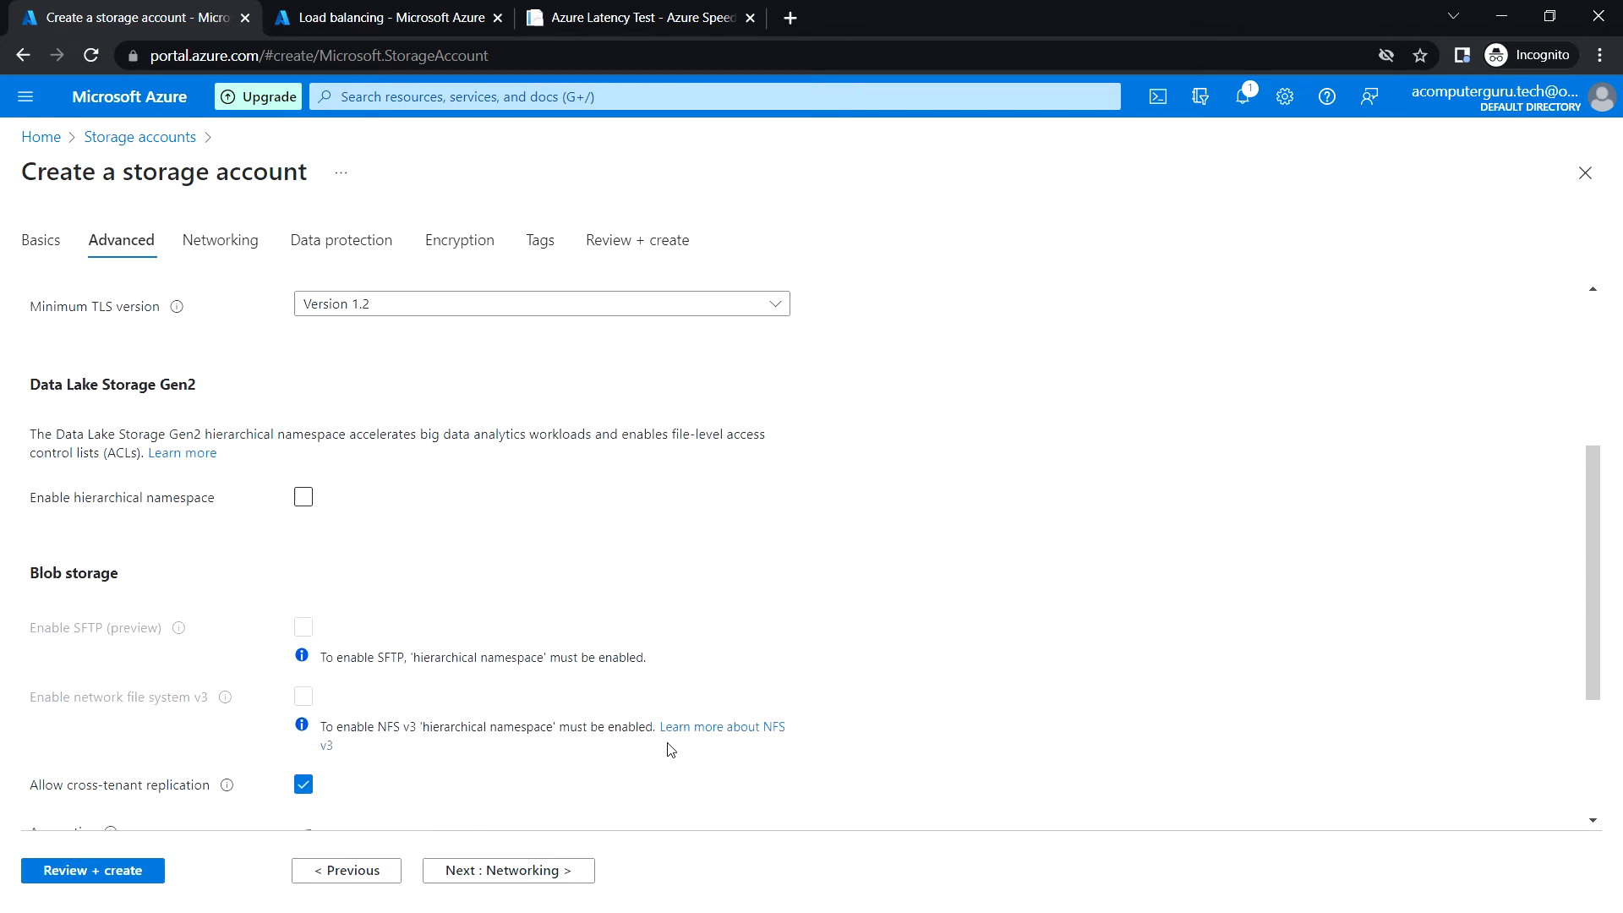
{"action": "left_click", "coordinate": [548, 874]}
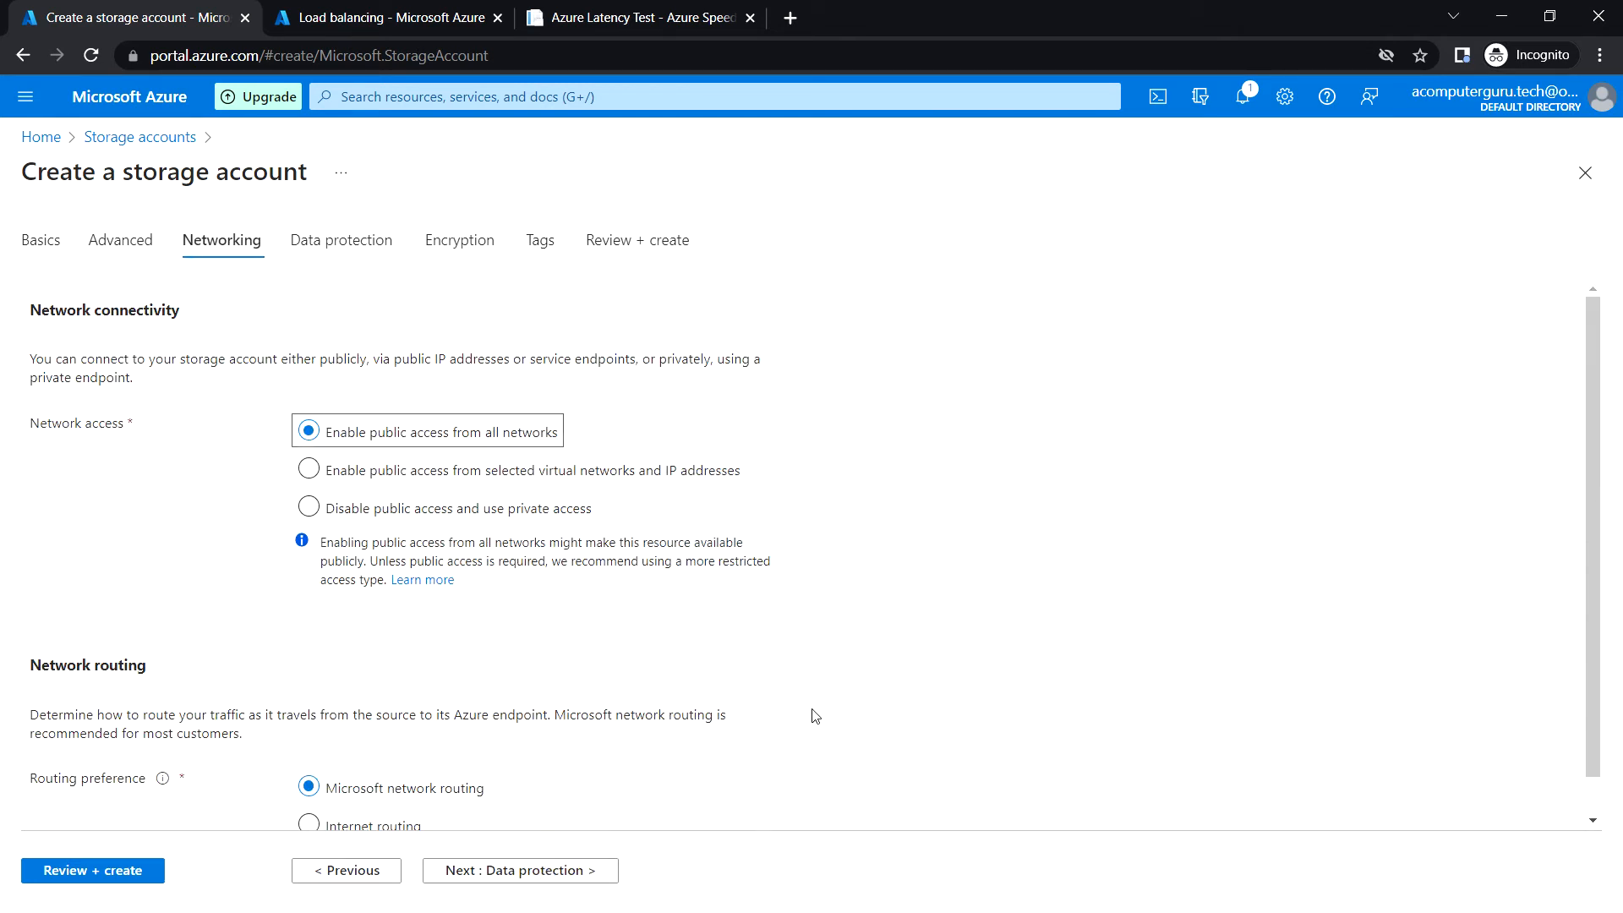
{"action": "left_click", "coordinate": [551, 873]}
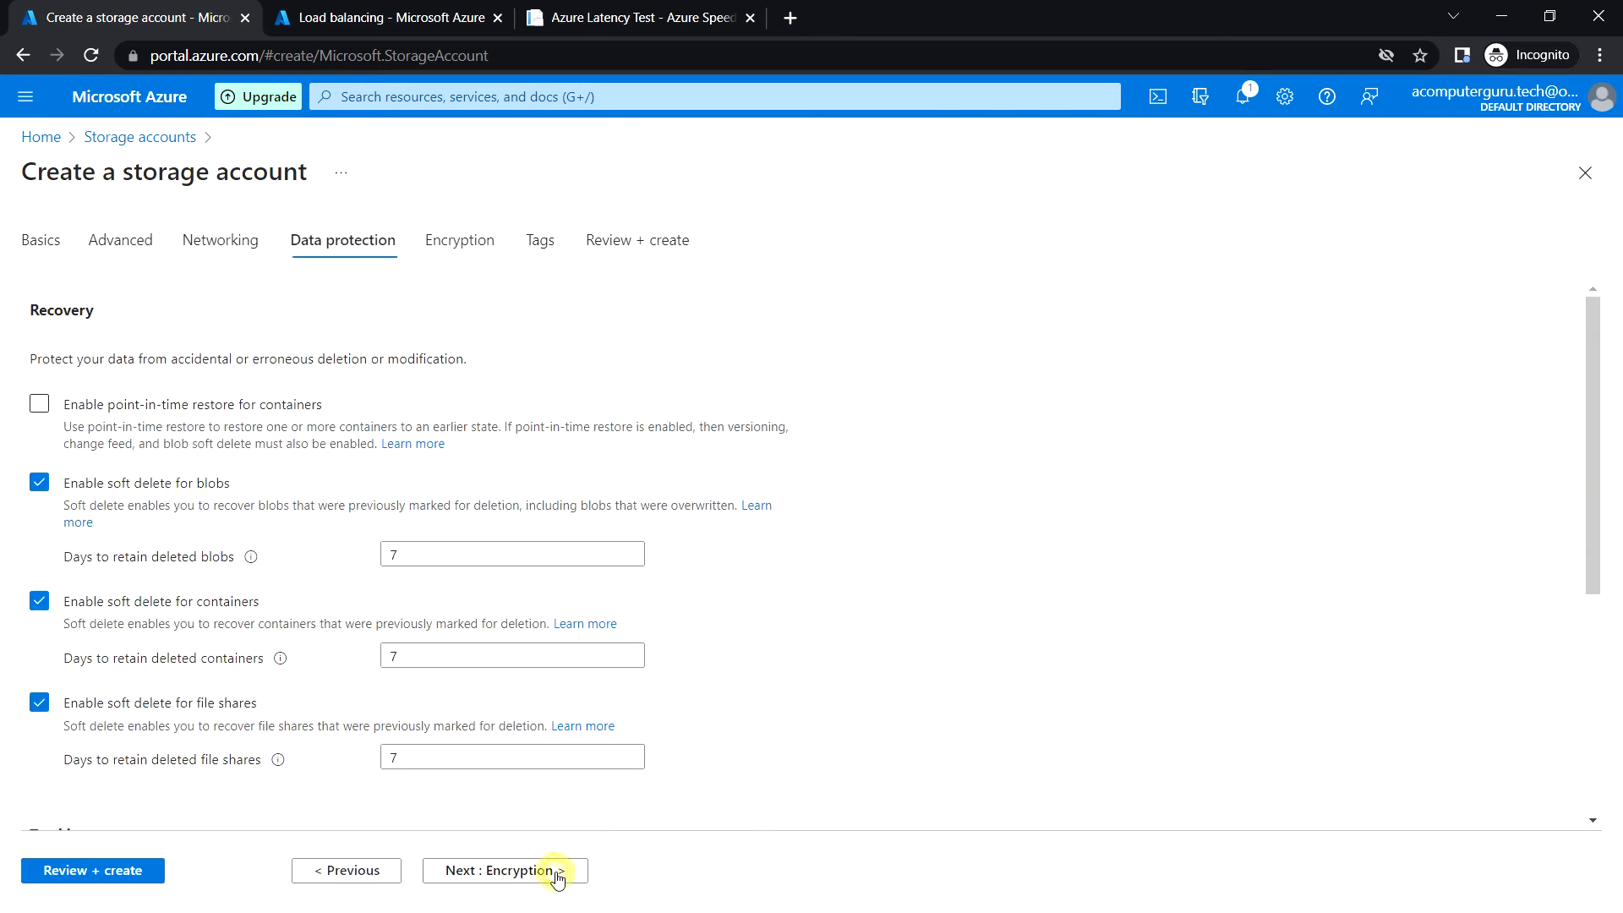
{"action": "scroll", "coordinate": [663, 794], "scroll_direction": "down", "scroll_amount": 5}
{"action": "left_click", "coordinate": [511, 873]}
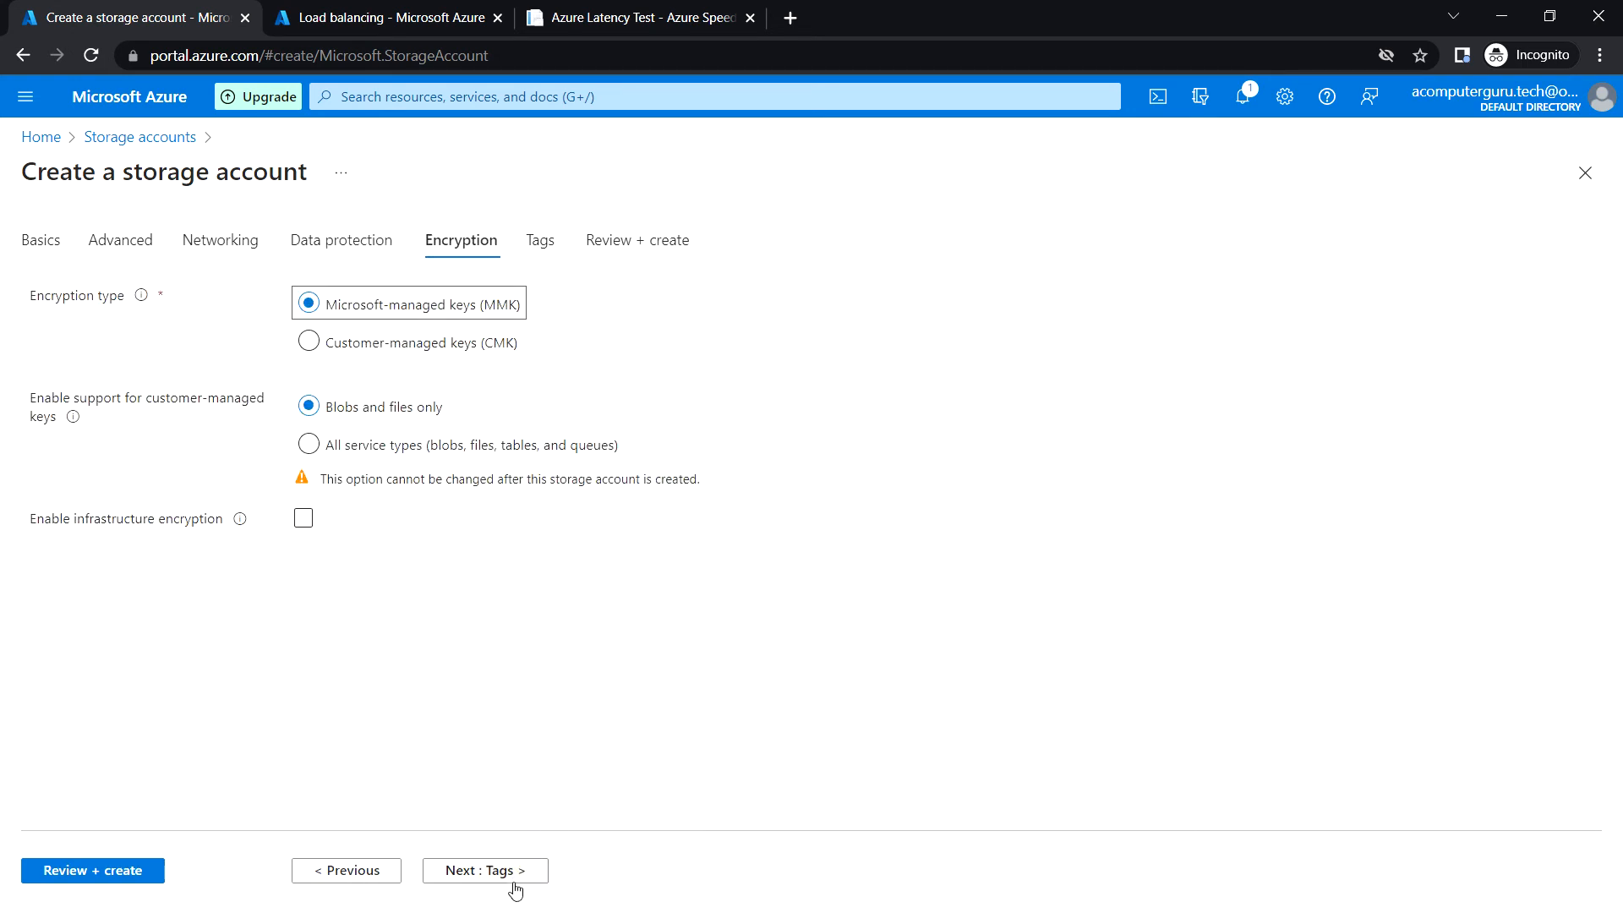
{"action": "left_click", "coordinate": [118, 881]}
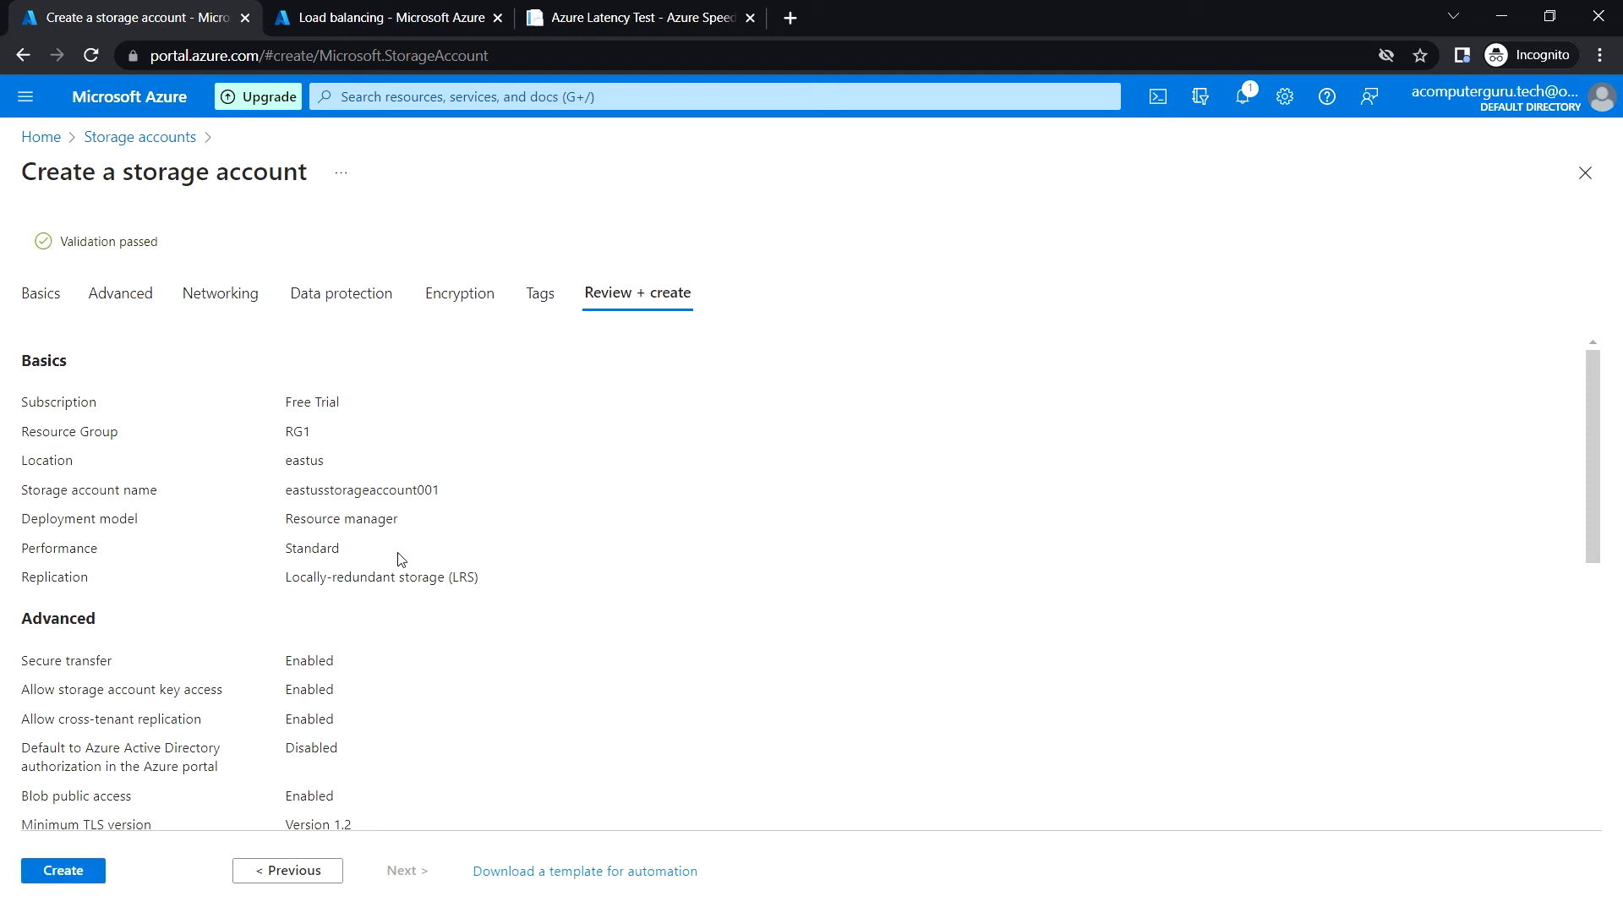
{"action": "left_click", "coordinate": [91, 870]}
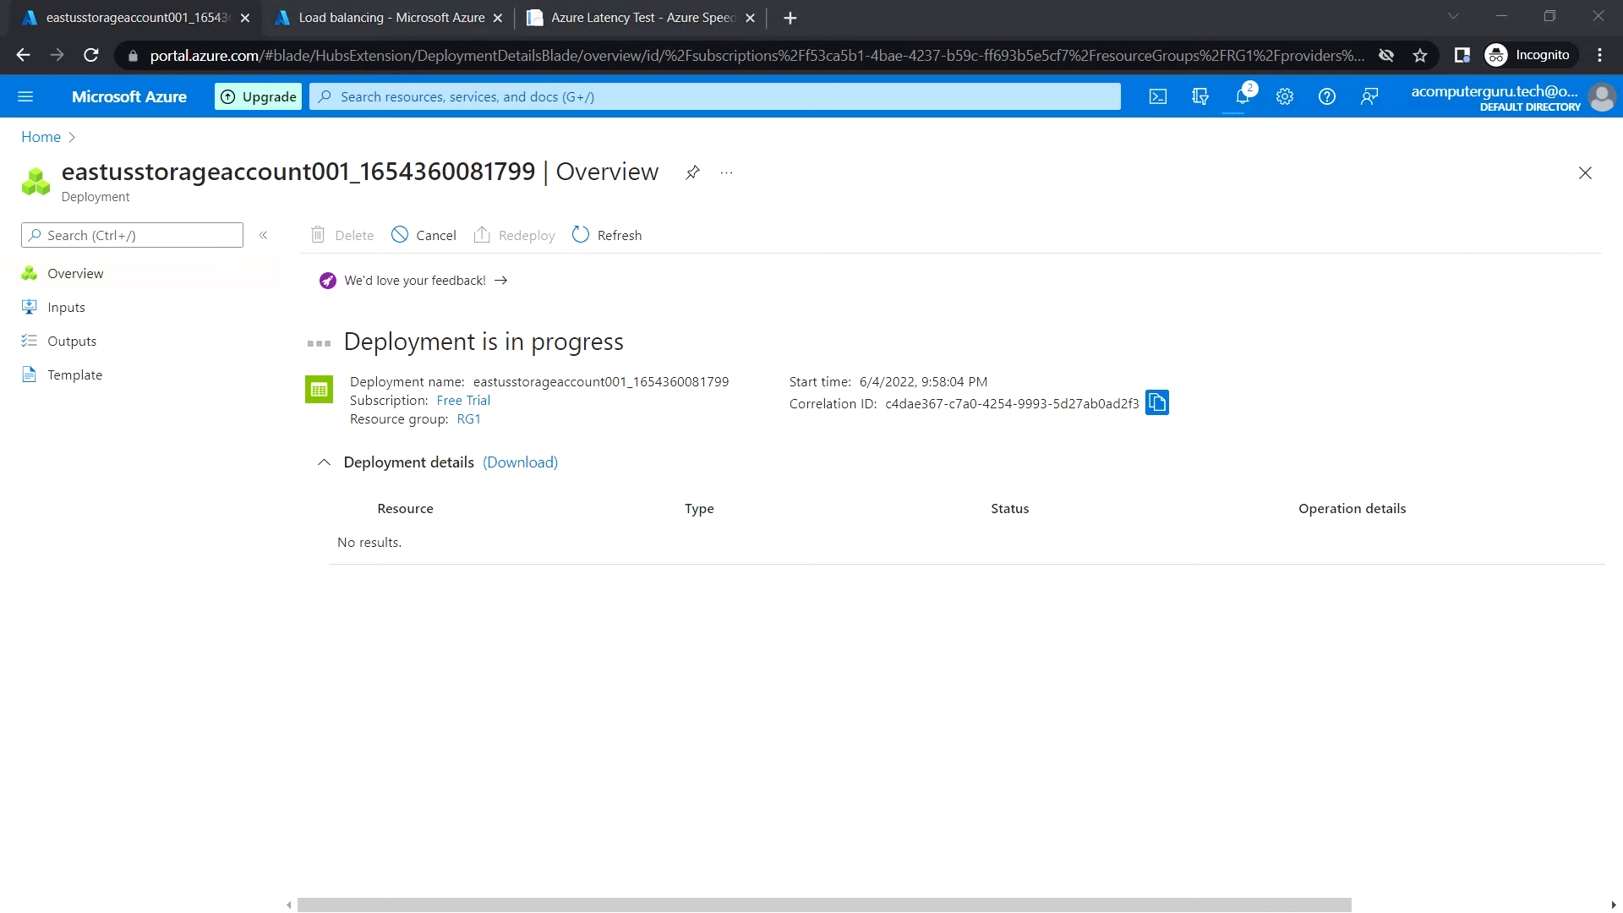
In the second portal browser tab, start another storage account and assign it to resource group RG1.
{"action": "left_click", "coordinate": [402, 12]}
{"action": "left_click", "coordinate": [106, 96]}
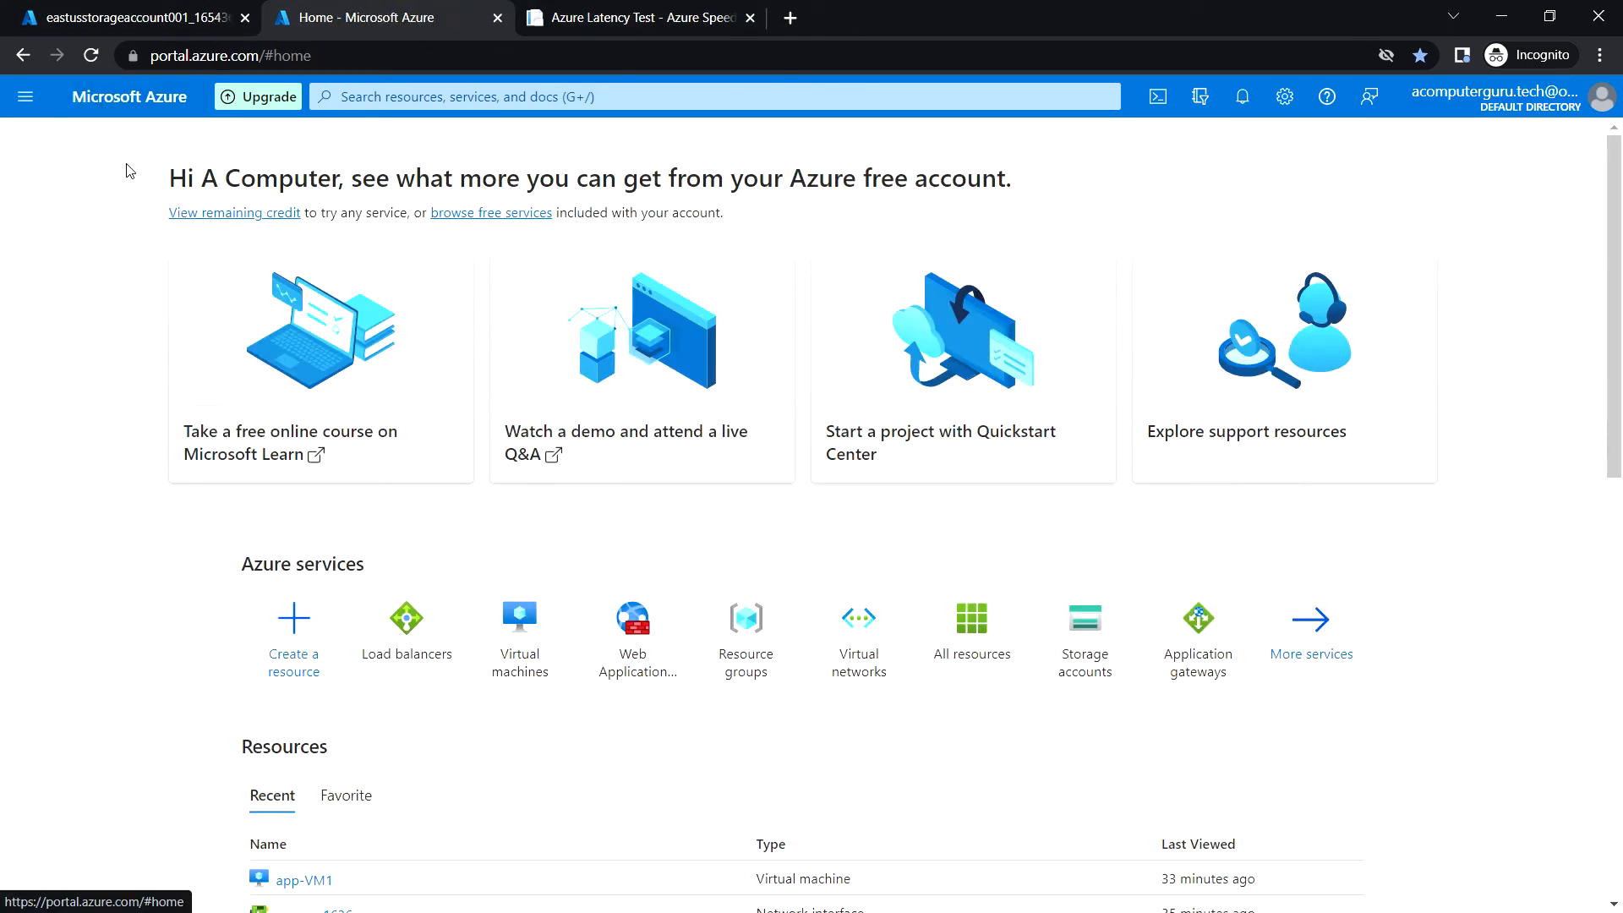
{"action": "left_click", "coordinate": [1105, 649]}
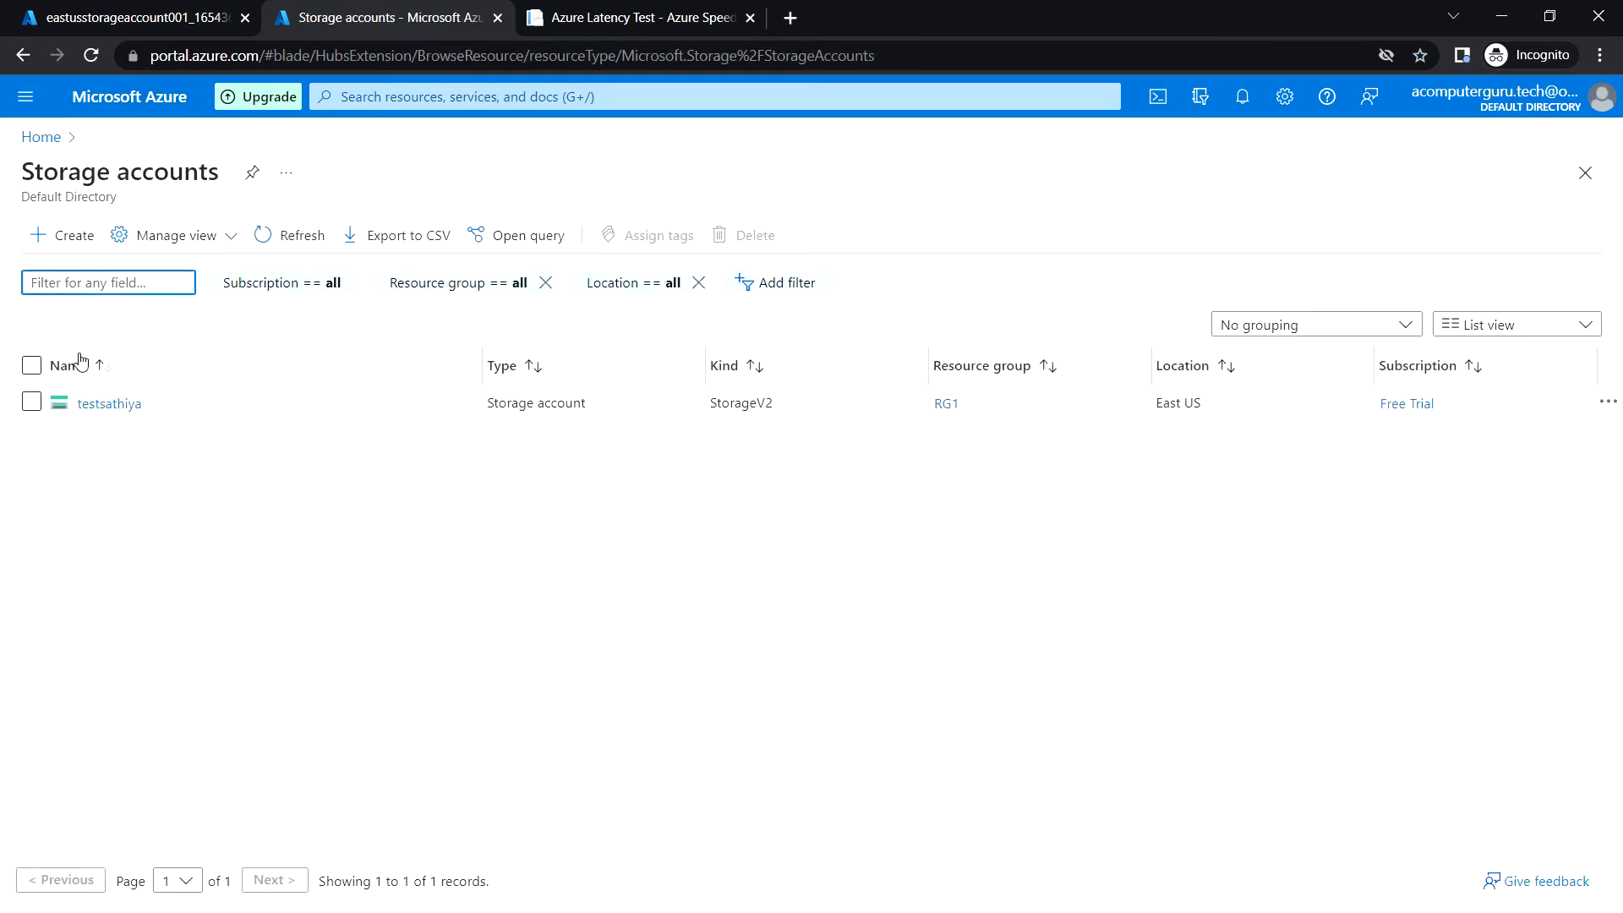
{"action": "left_click", "coordinate": [67, 239]}
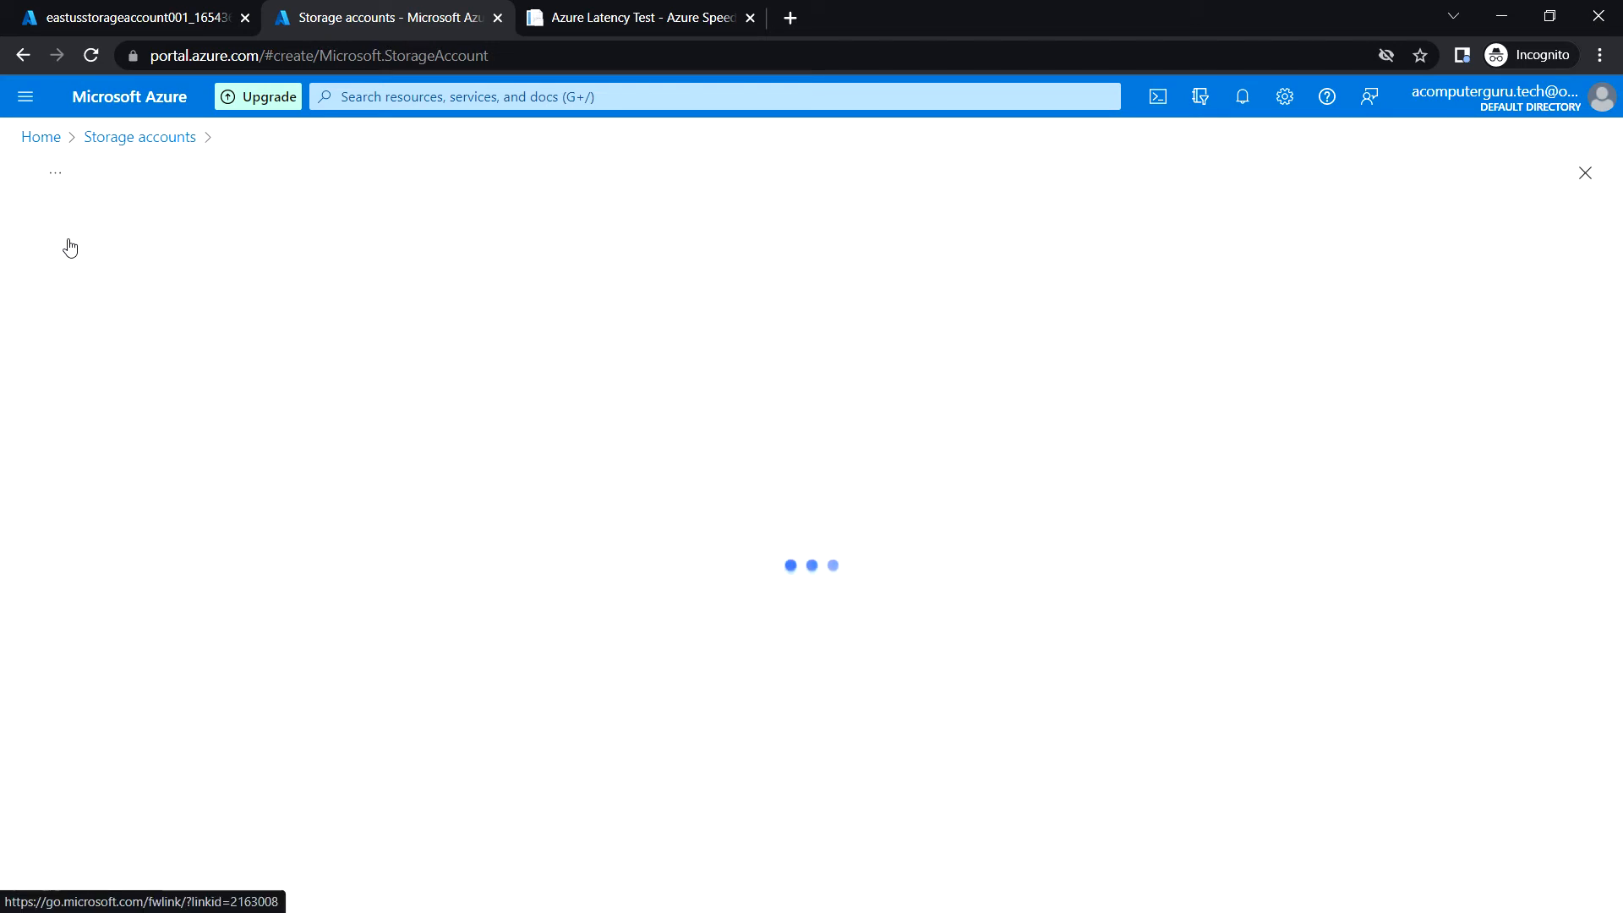
{"action": "left_click", "coordinate": [427, 598]}
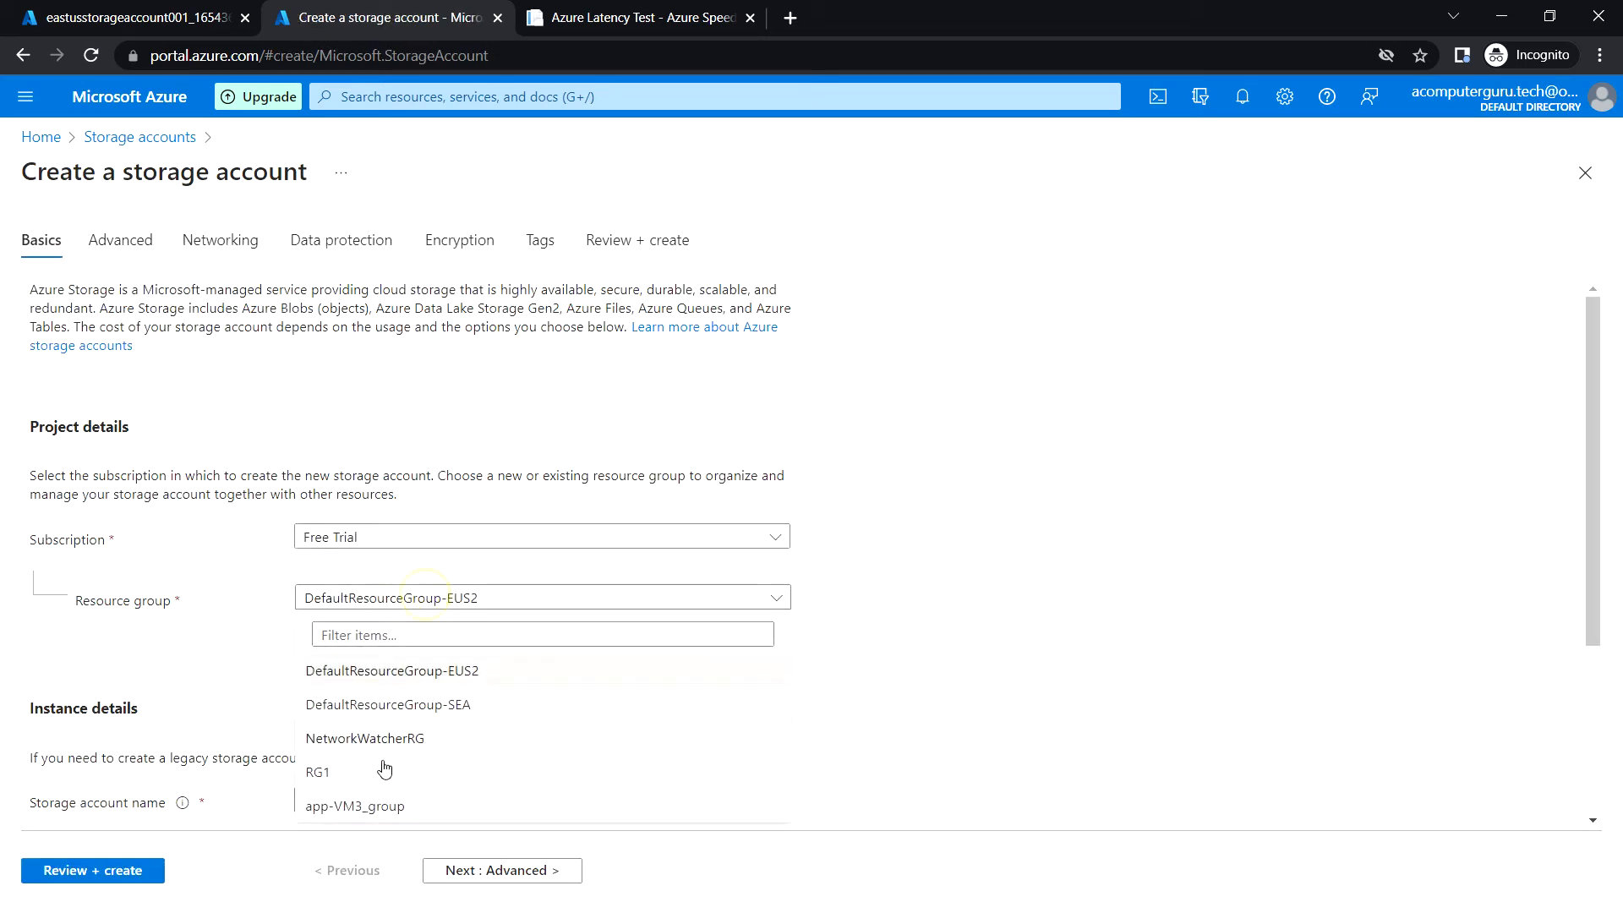
{"action": "left_click", "coordinate": [385, 769]}
Set the second storage account's region to (Asia Pacific) Southeast Asia.
{"action": "scroll", "coordinate": [175, 575], "scroll_direction": "down", "scroll_amount": 3}
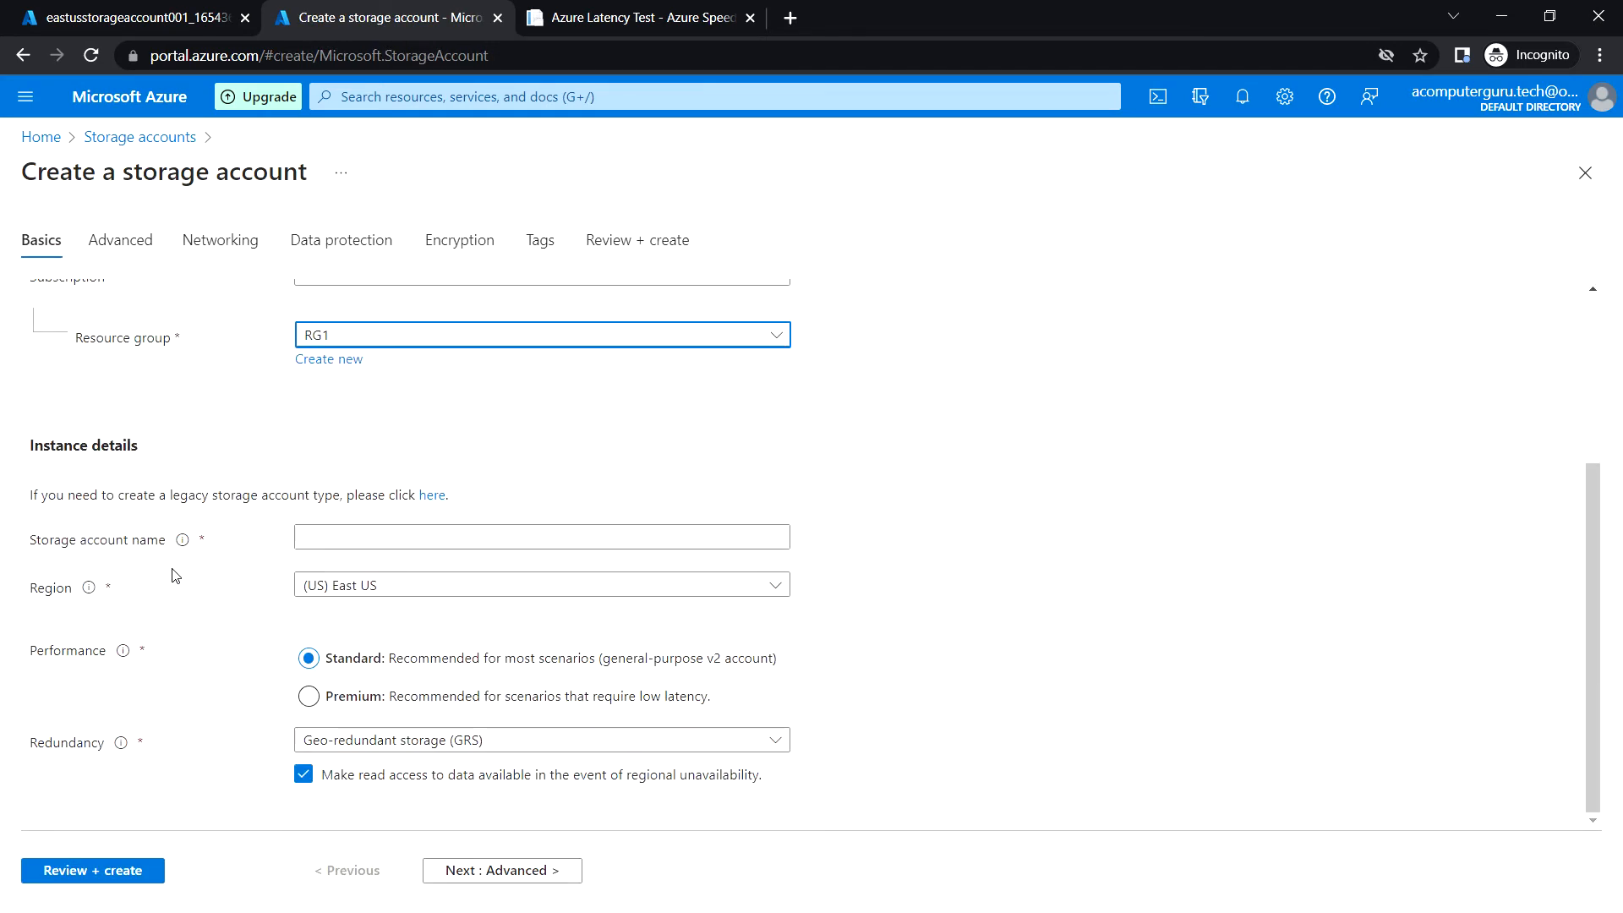
{"action": "left_click", "coordinate": [362, 585]}
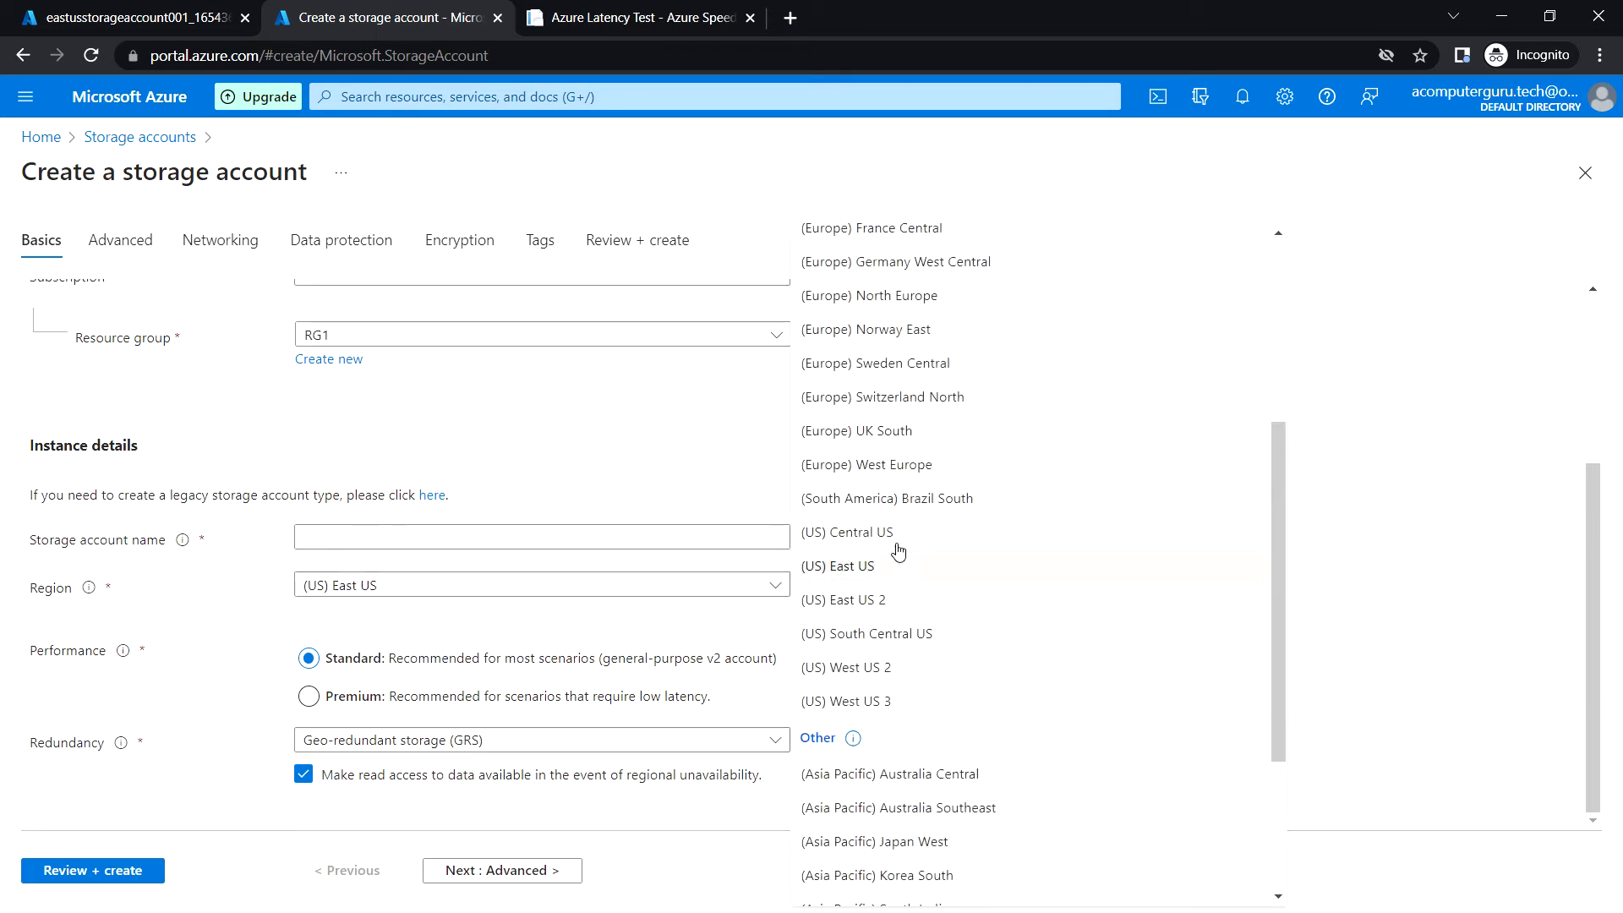
{"action": "scroll", "coordinate": [961, 531], "scroll_direction": "up", "scroll_amount": 5}
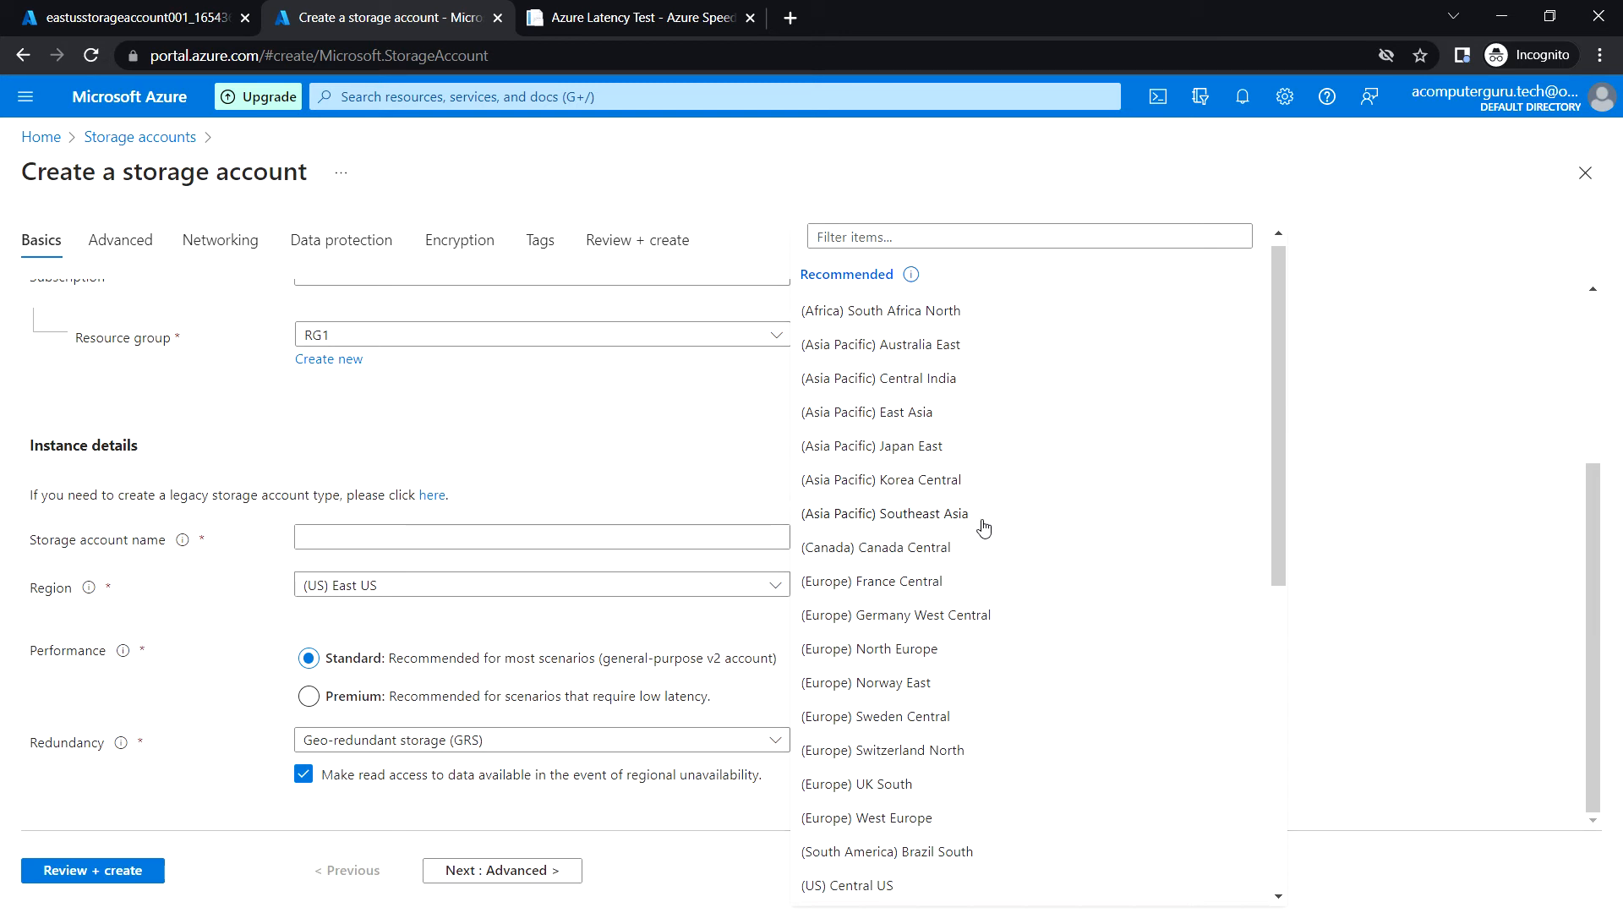
{"action": "left_click", "coordinate": [917, 517]}
Try to name the second storage account southeastasiastorageaccount00001.
{"action": "left_click", "coordinate": [333, 538]}
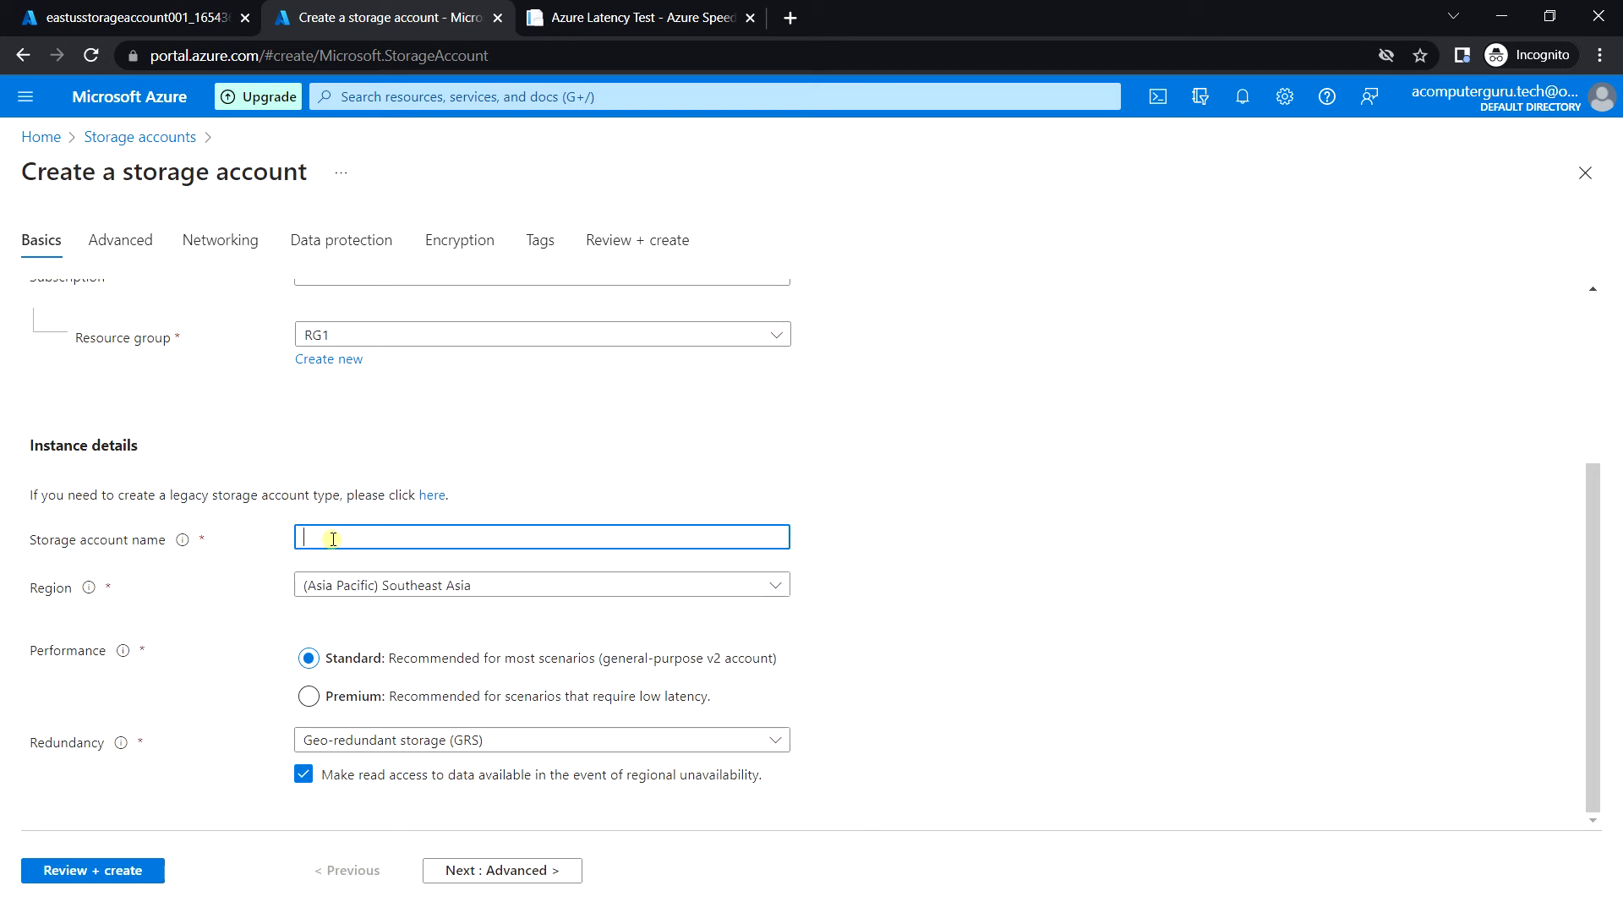
{"action": "type", "text": "southeastasiastoragea"}
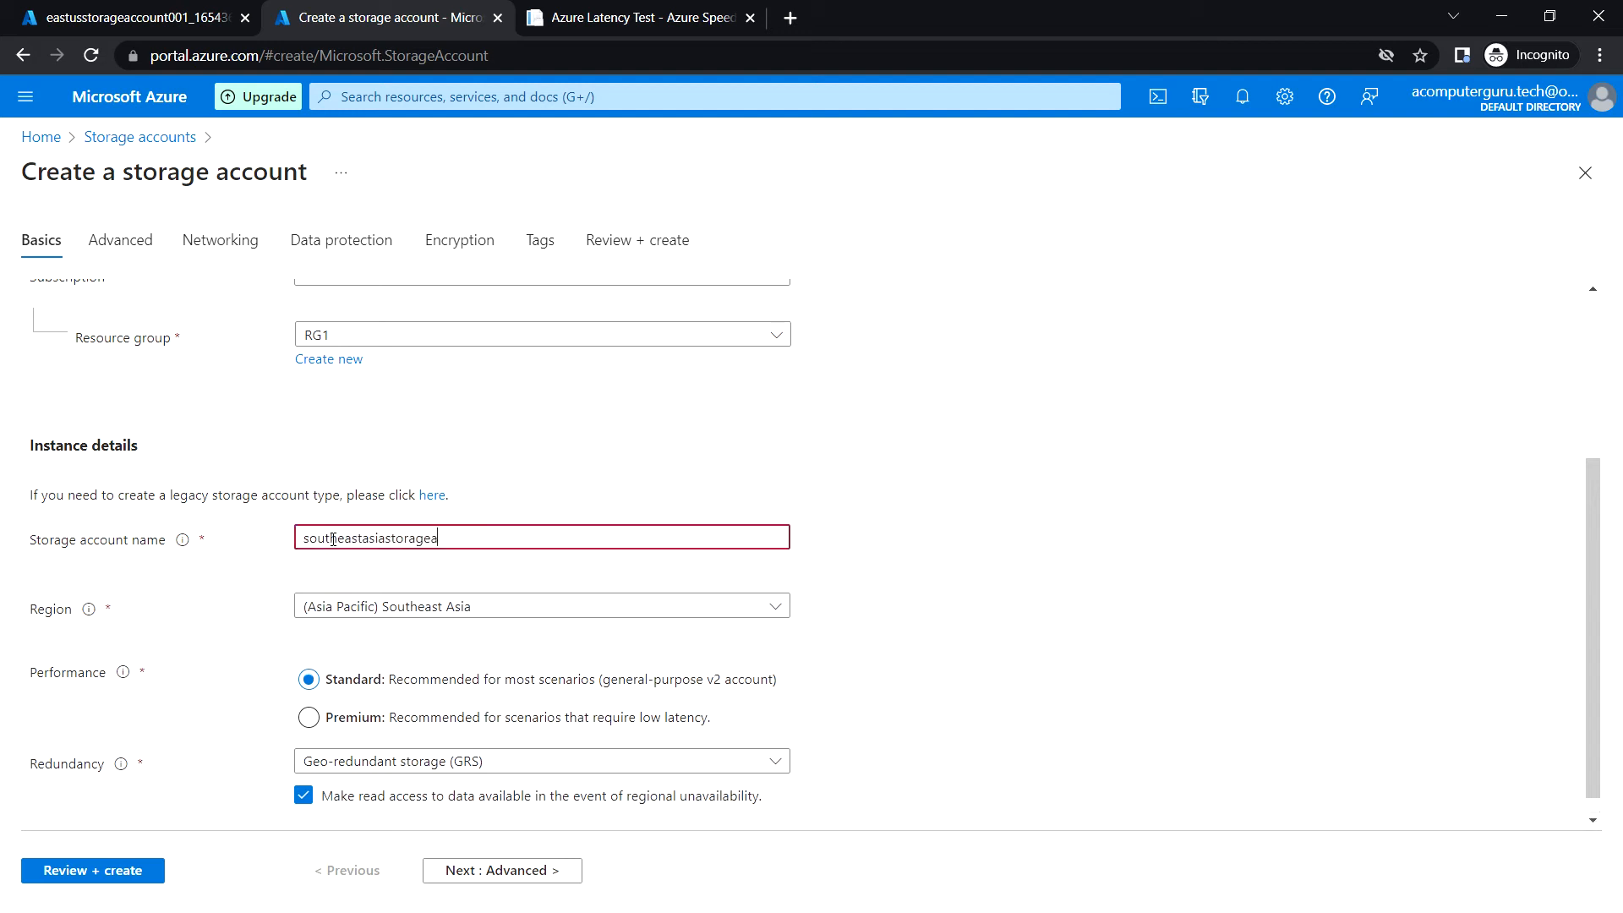
{"action": "type", "text": "ccount001"}
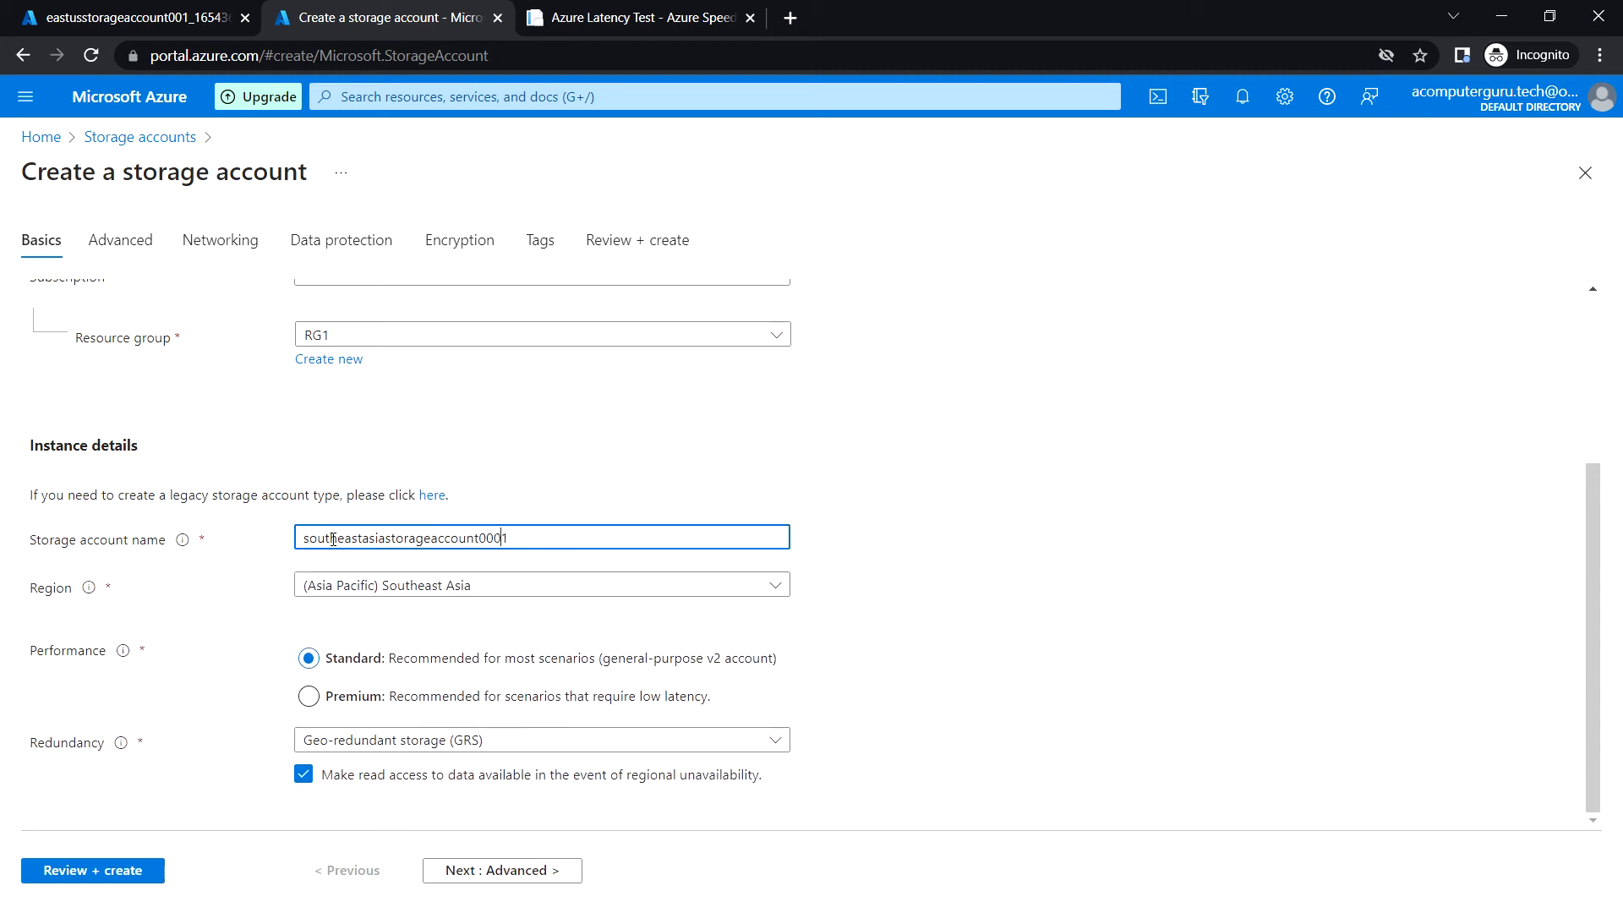
{"action": "type", "text": "0"}
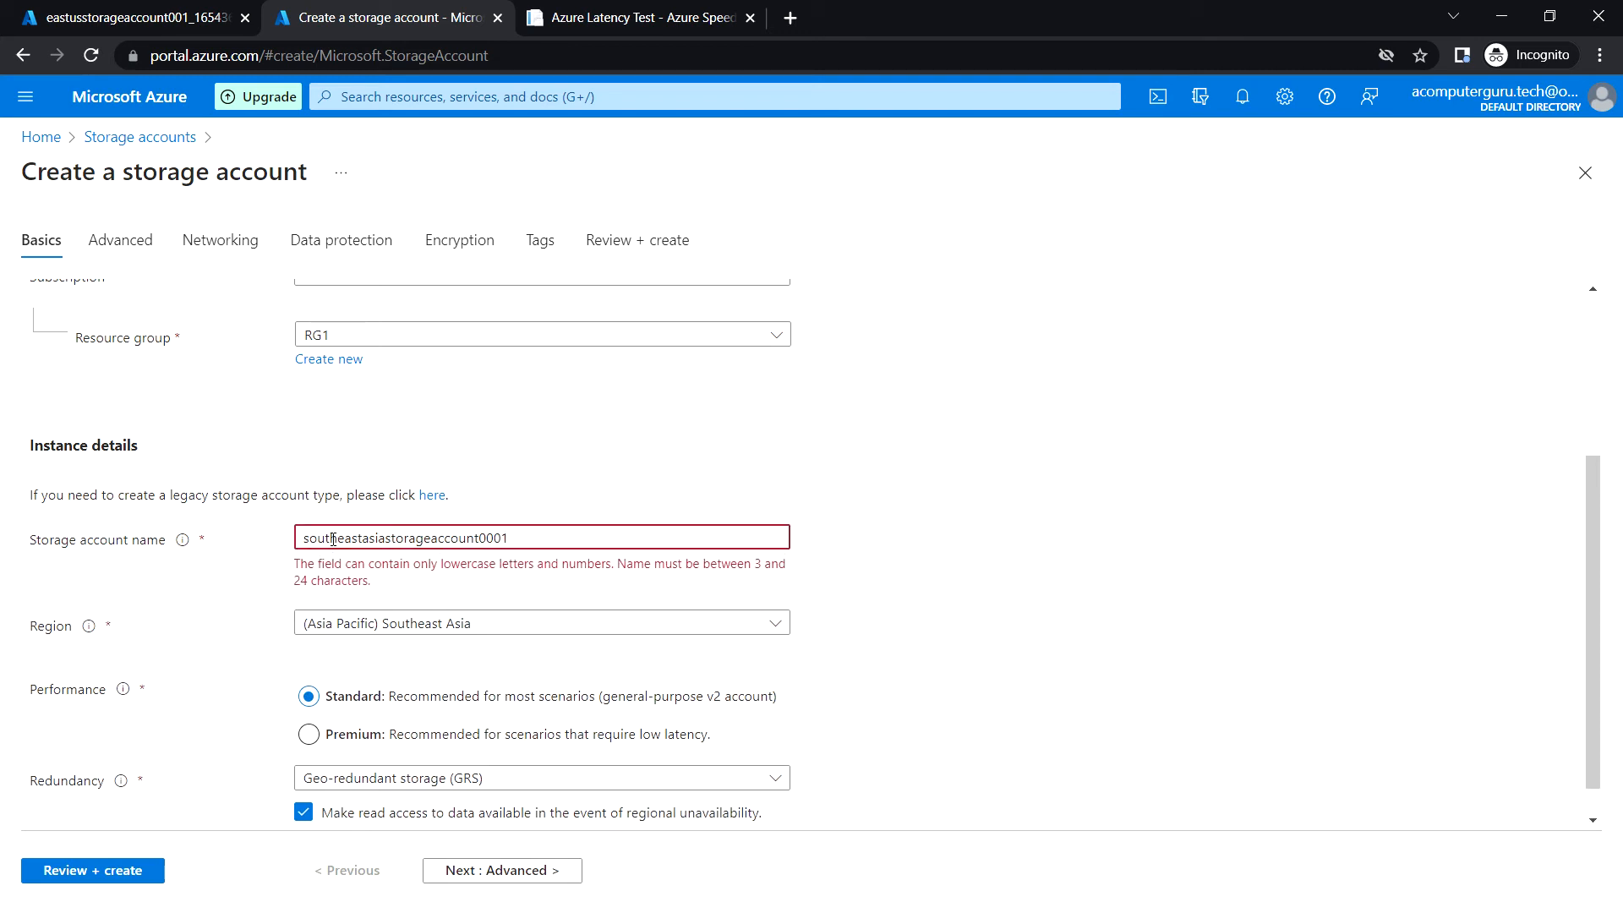
{"action": "type", "text": "0"}
Name the storage account southeastasia00011 and set its redundancy to Locally-redundant storage (LRS).
{"action": "left_click_drag", "start_coordinate": [572, 538], "coordinate": [302, 540]}
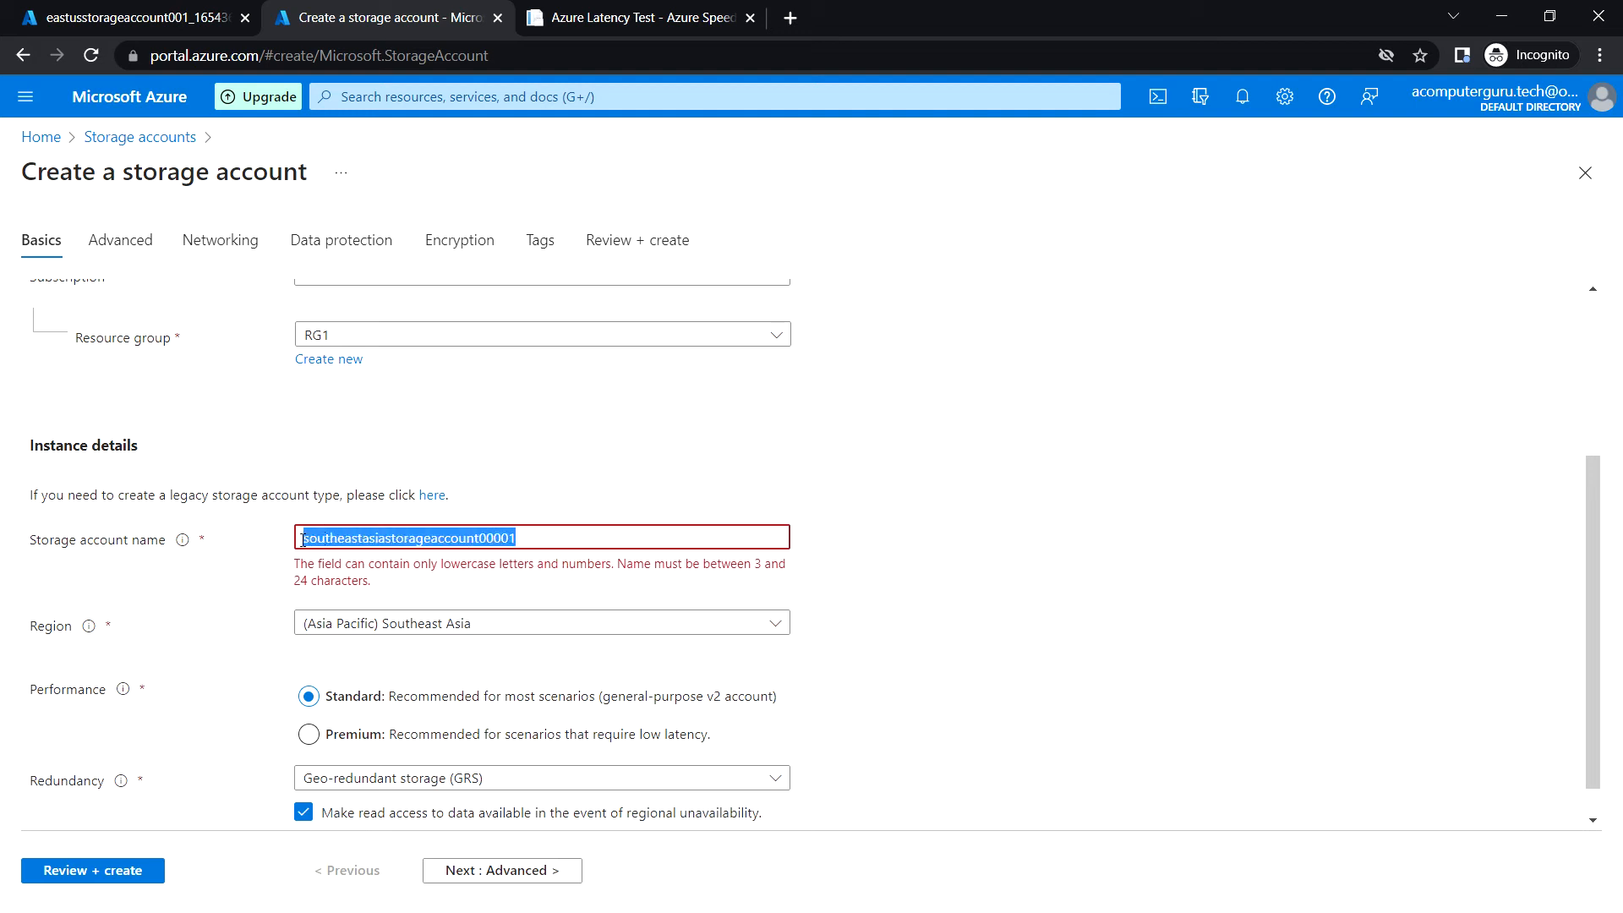
{"action": "type", "text": "south"}
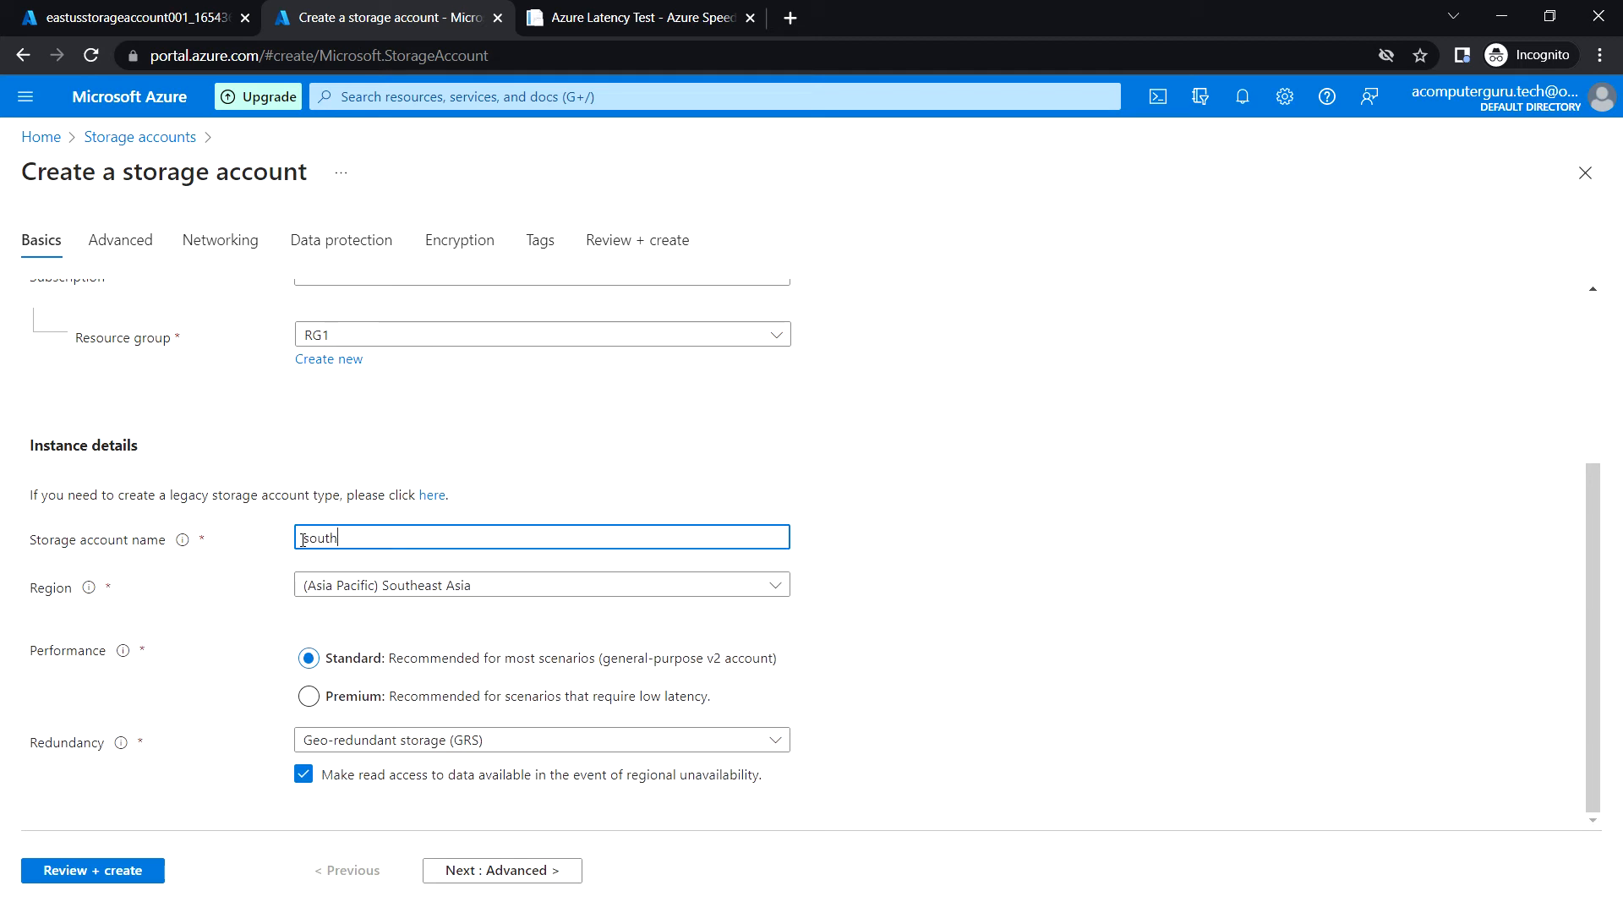
{"action": "type", "text": "eastasia0001"}
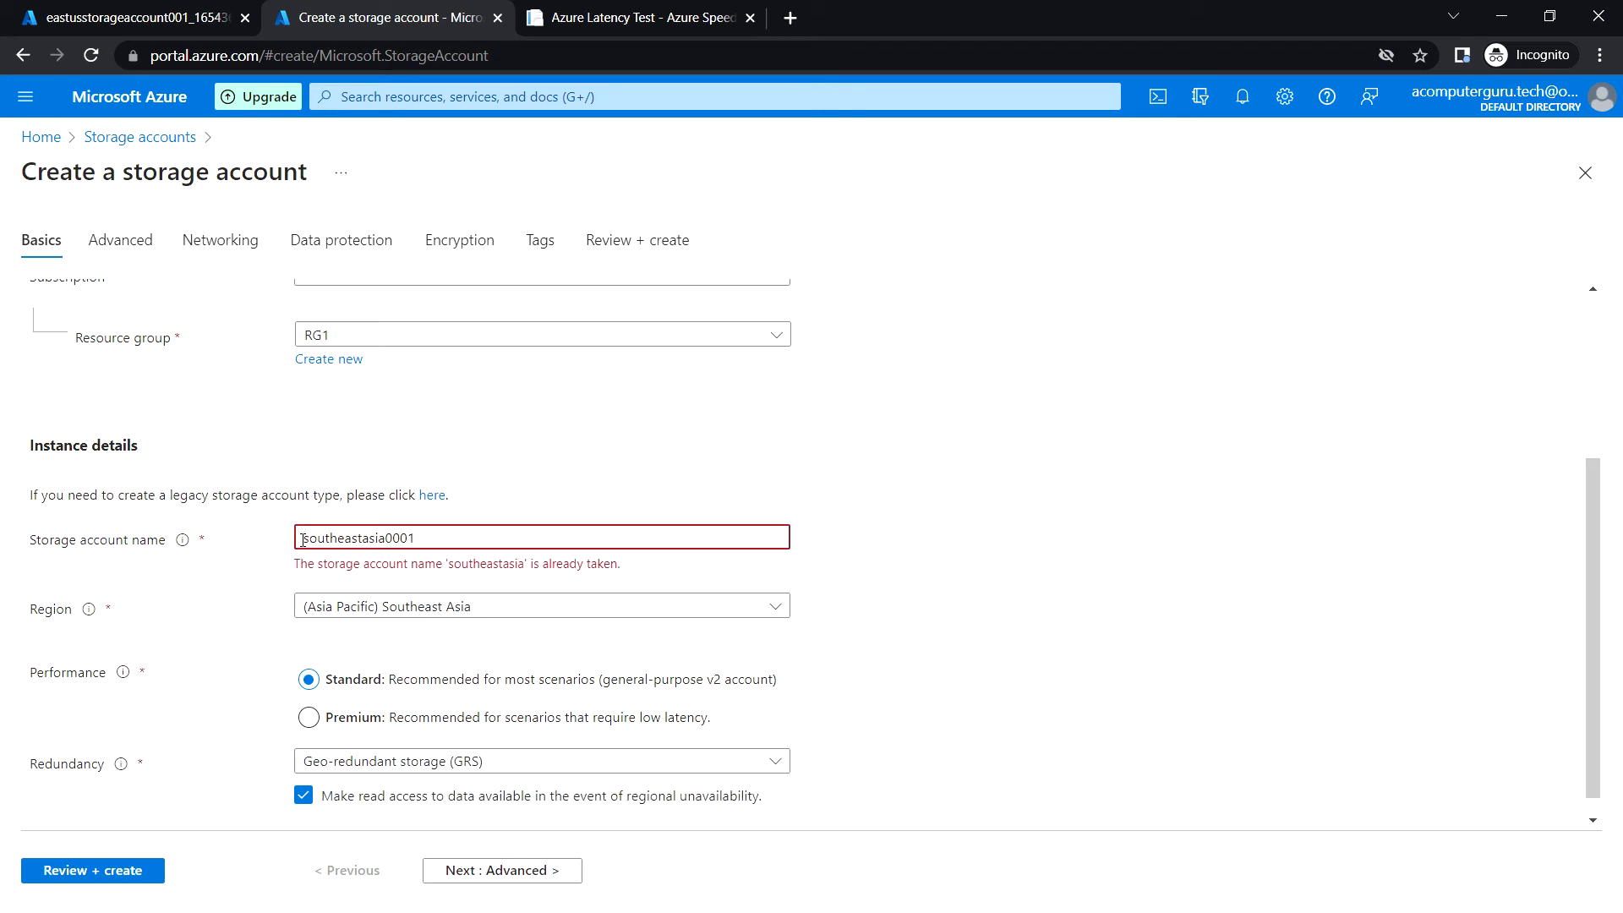
{"action": "type", "text": "1"}
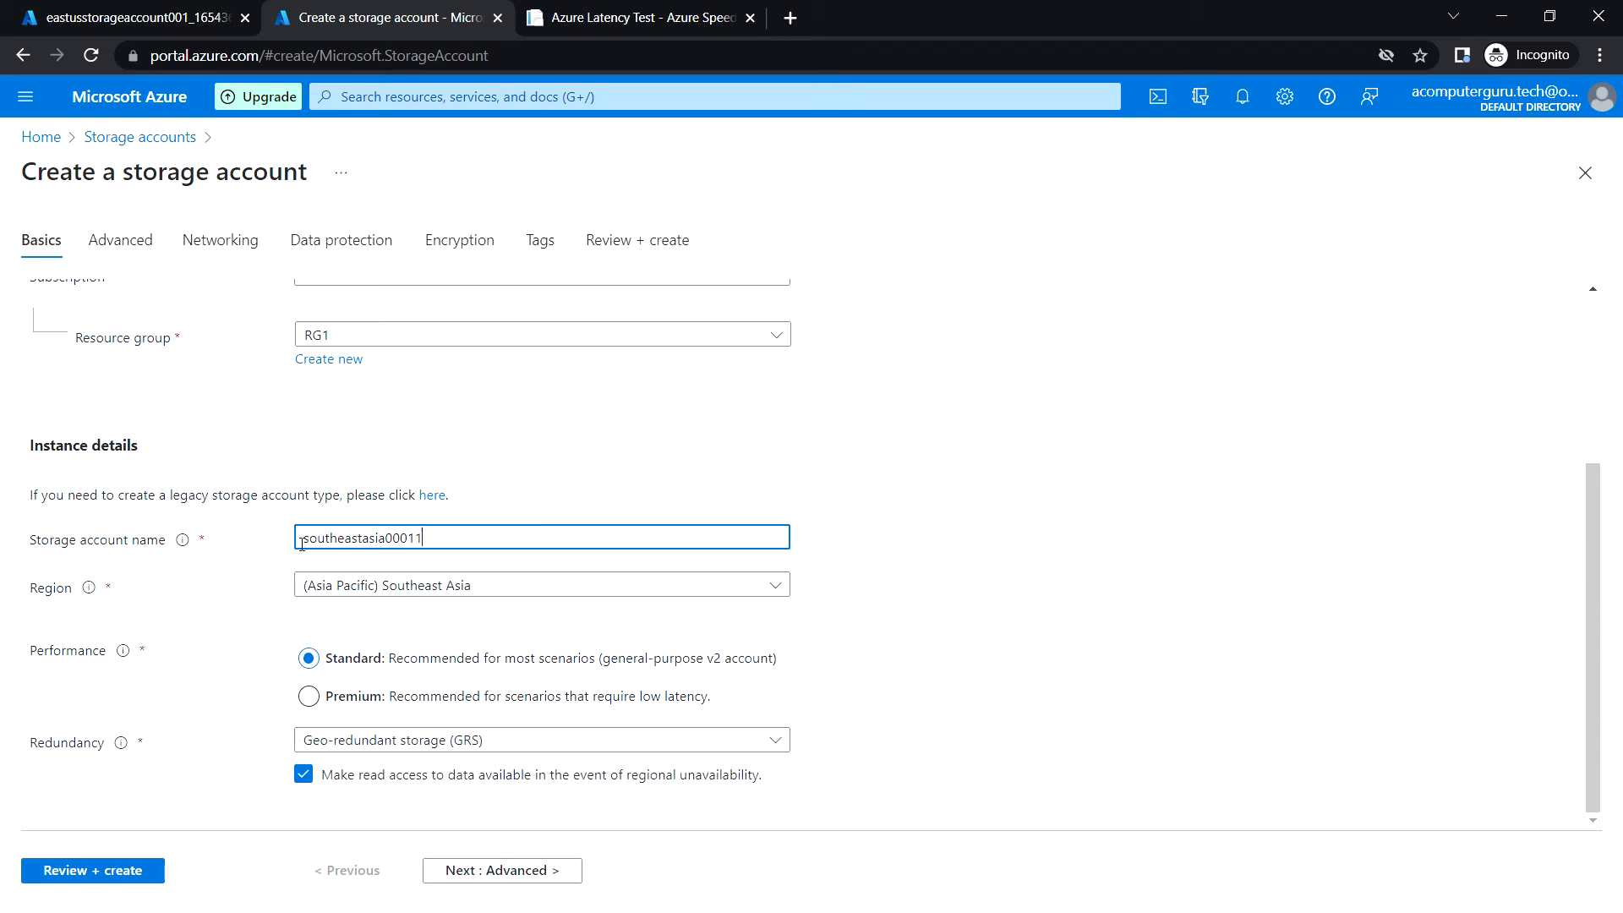
{"action": "left_click", "coordinate": [267, 636]}
{"action": "left_click", "coordinate": [431, 744]}
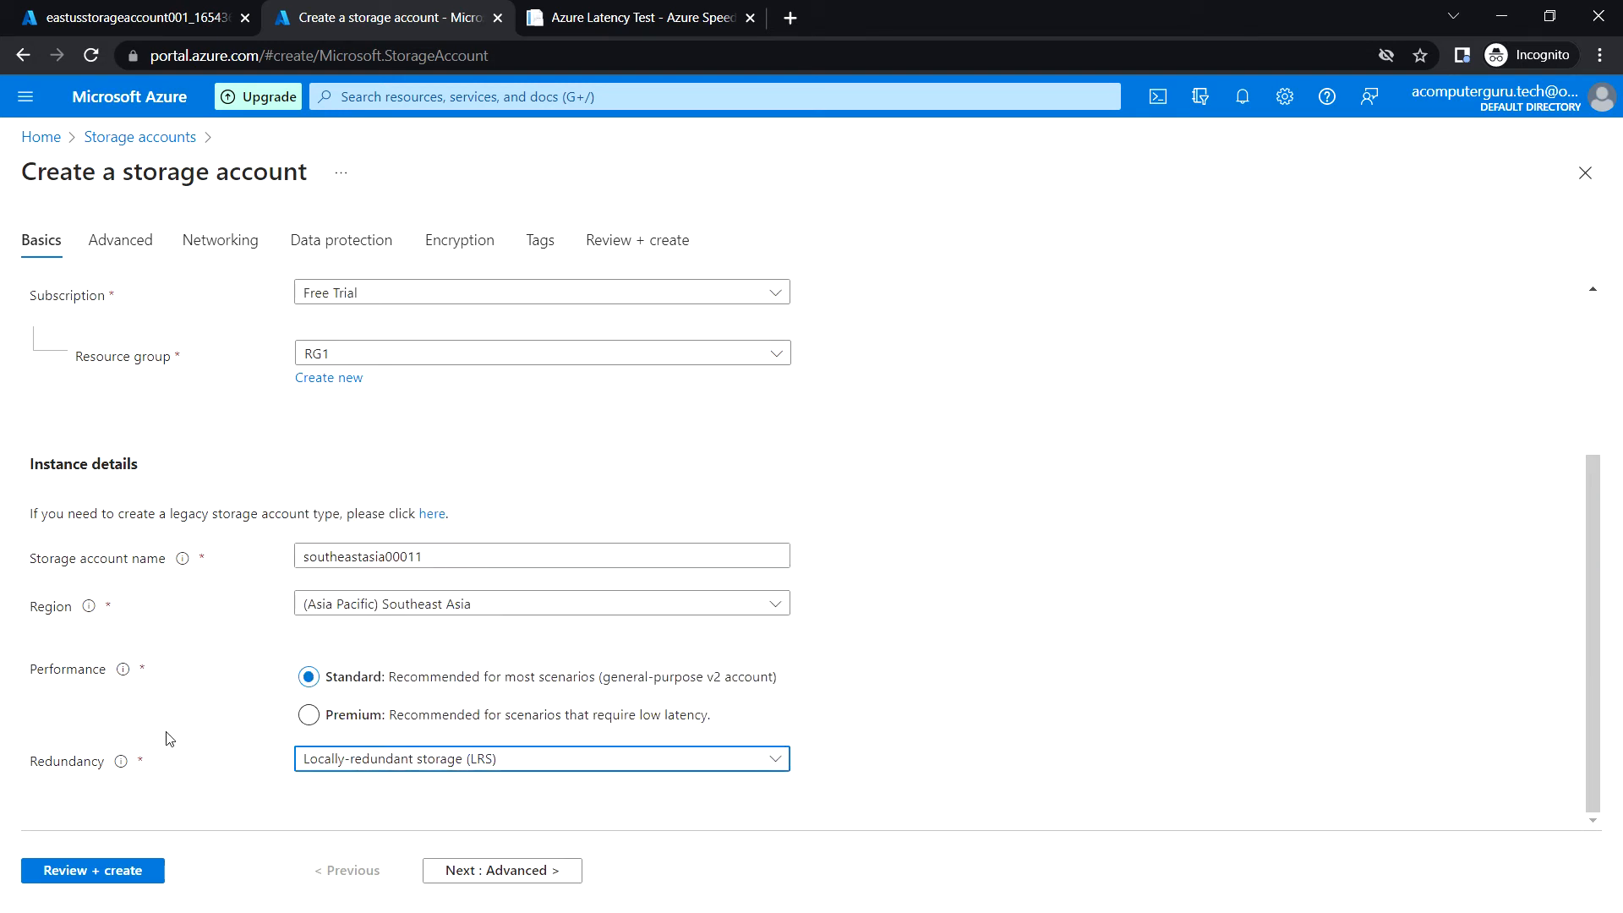
Accept the default advanced, networking, data protection and encryption settings, and create the southeastasia00011 storage account.
{"action": "left_click", "coordinate": [558, 875]}
{"action": "left_click", "coordinate": [558, 875]}
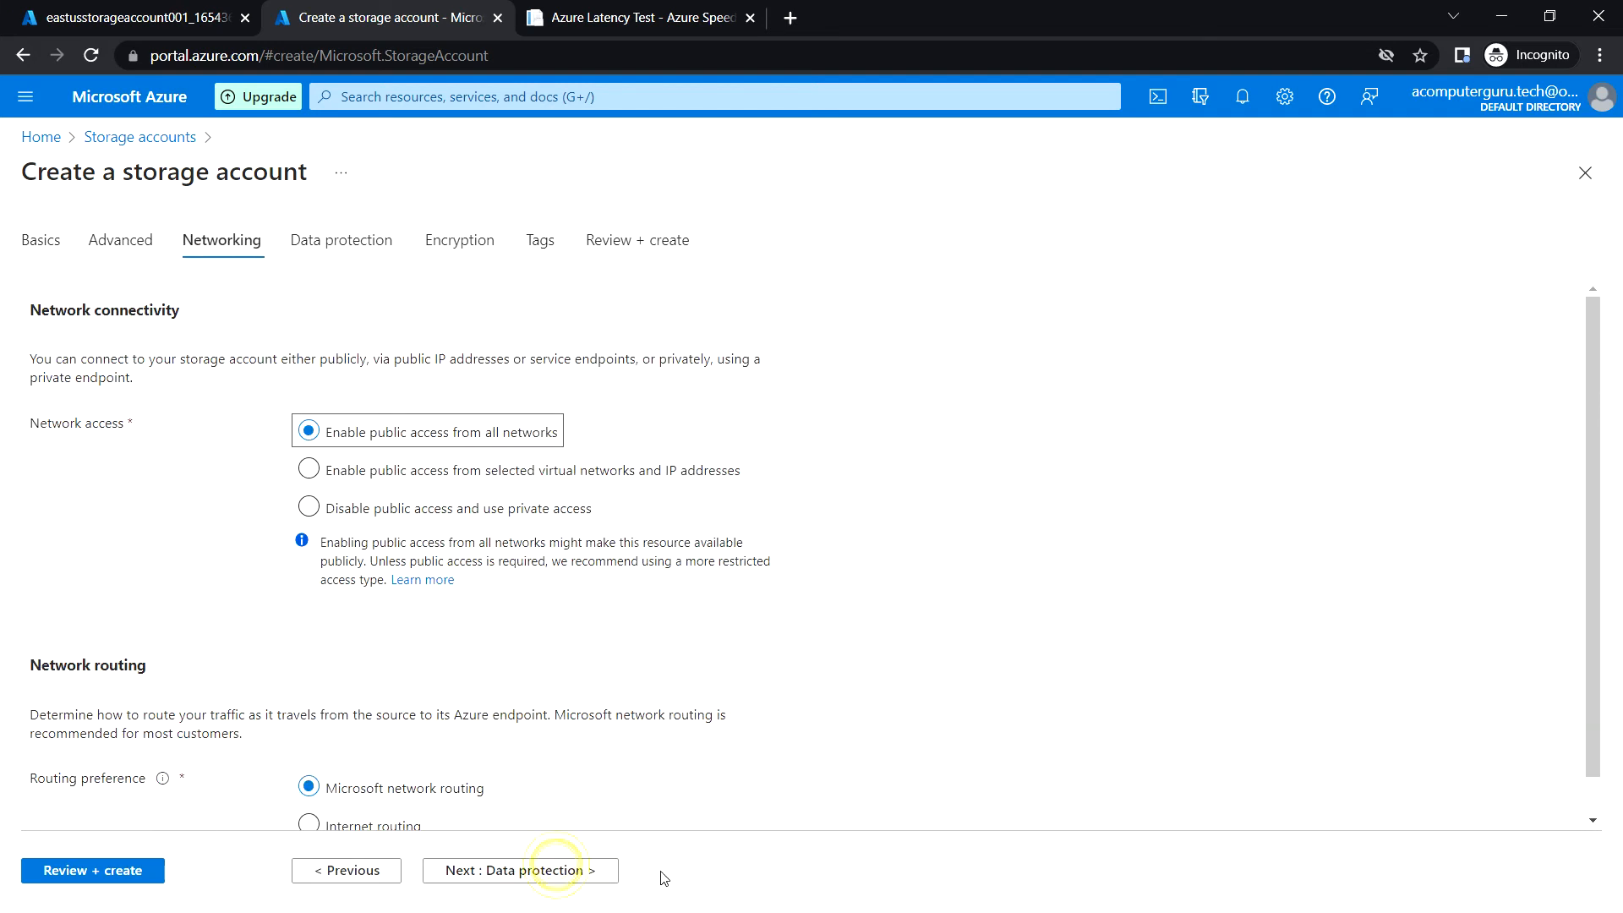
{"action": "left_click", "coordinate": [591, 871]}
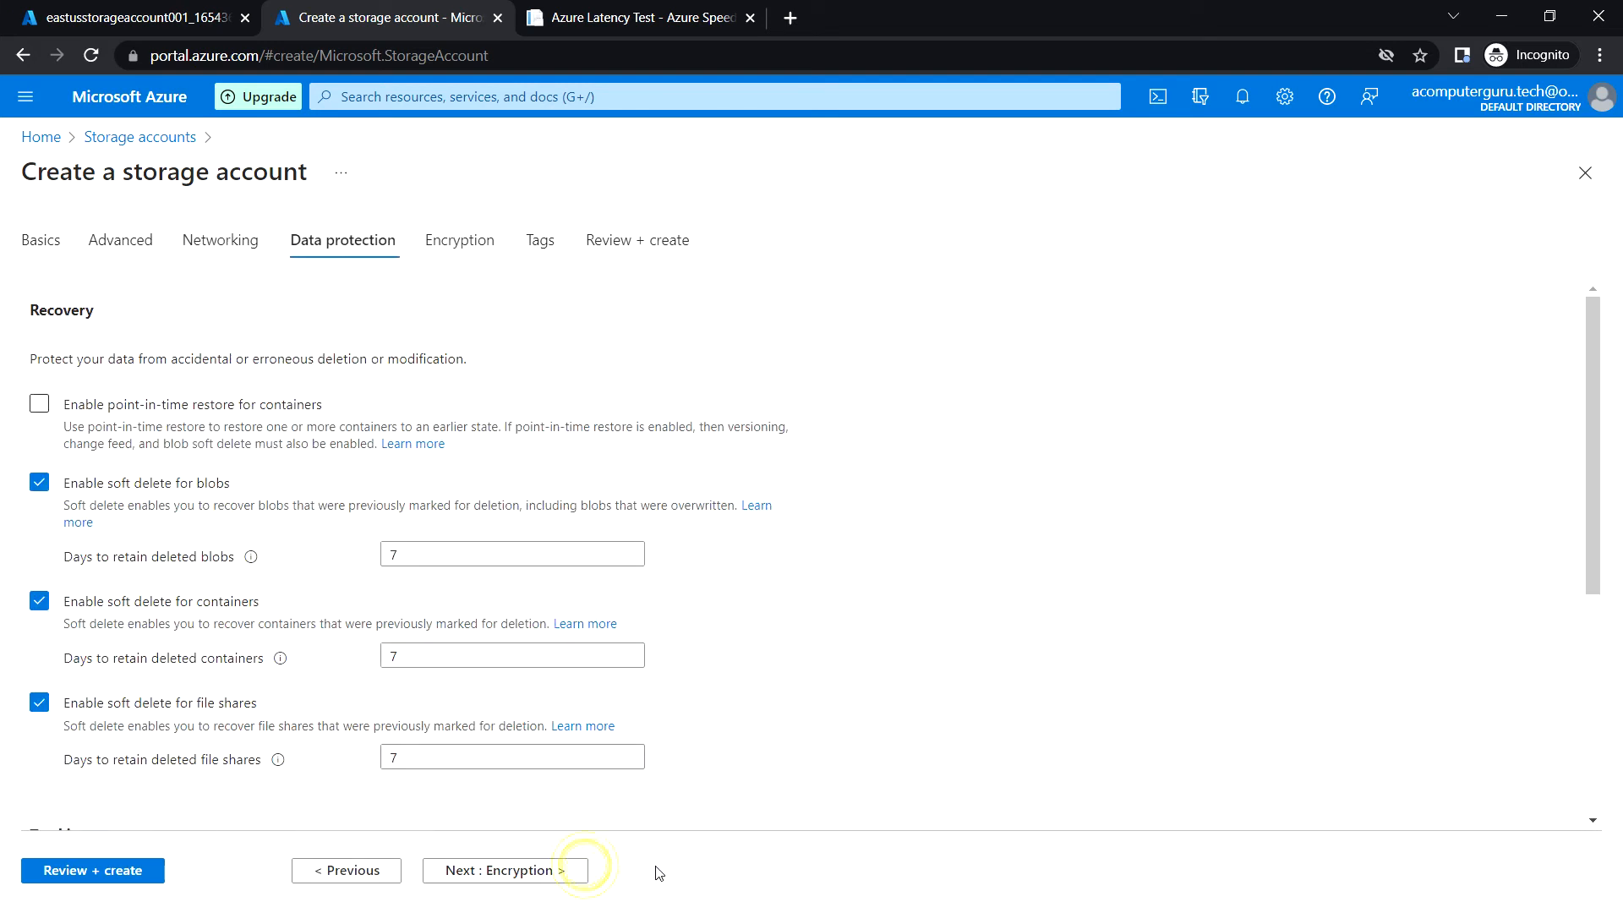
{"action": "left_click", "coordinate": [550, 876]}
{"action": "left_click", "coordinate": [114, 874]}
{"action": "left_click", "coordinate": [118, 871]}
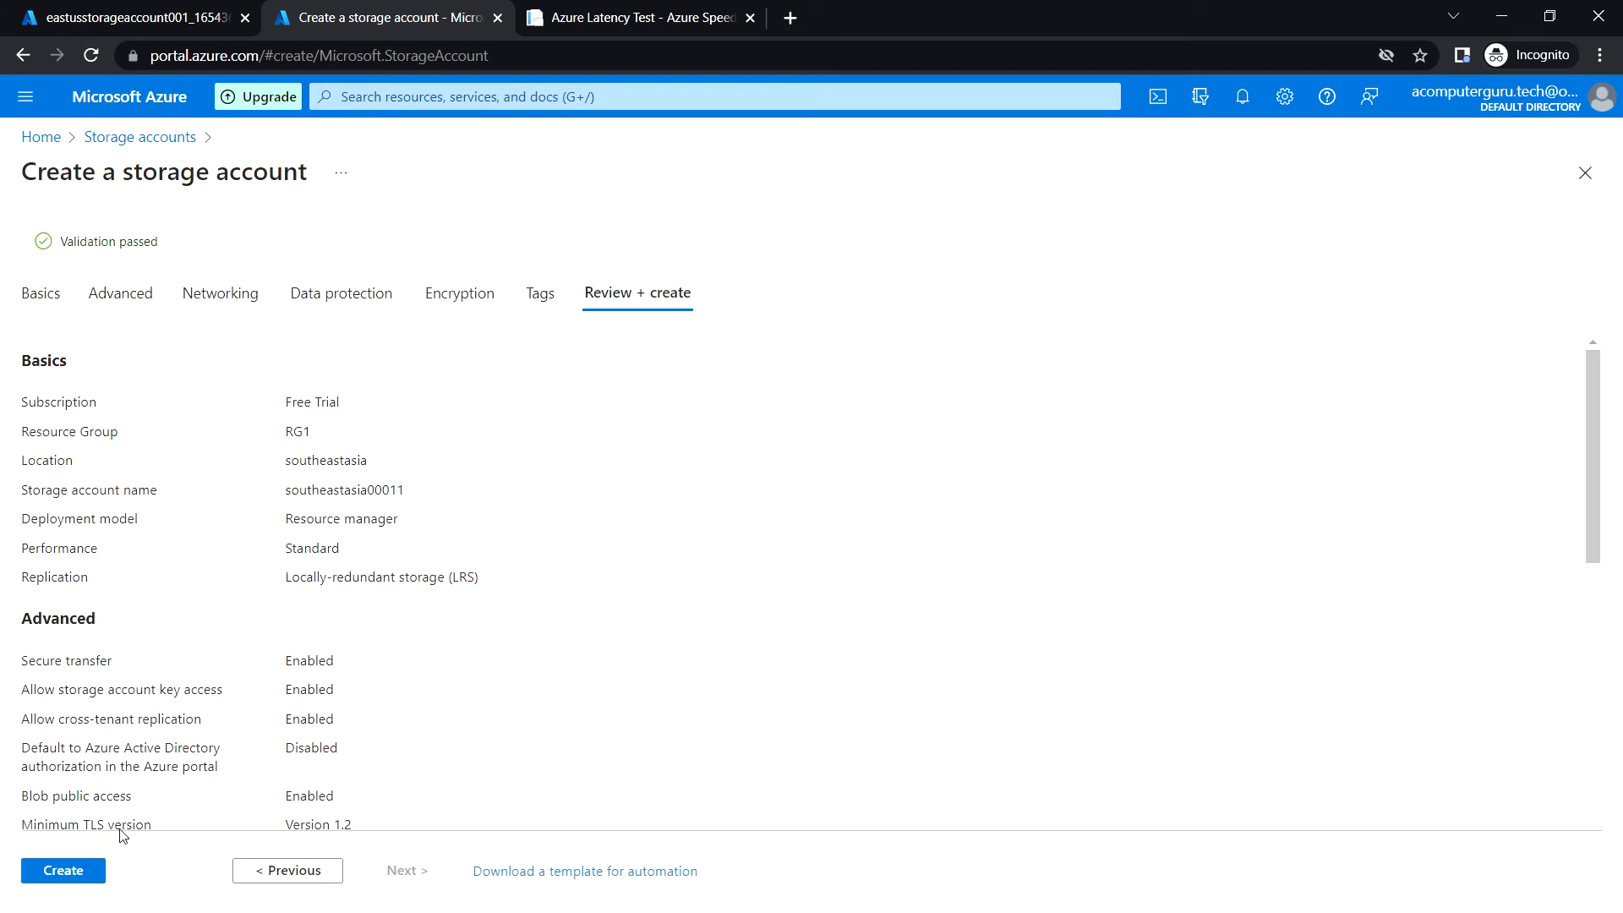
{"action": "left_click", "coordinate": [81, 875]}
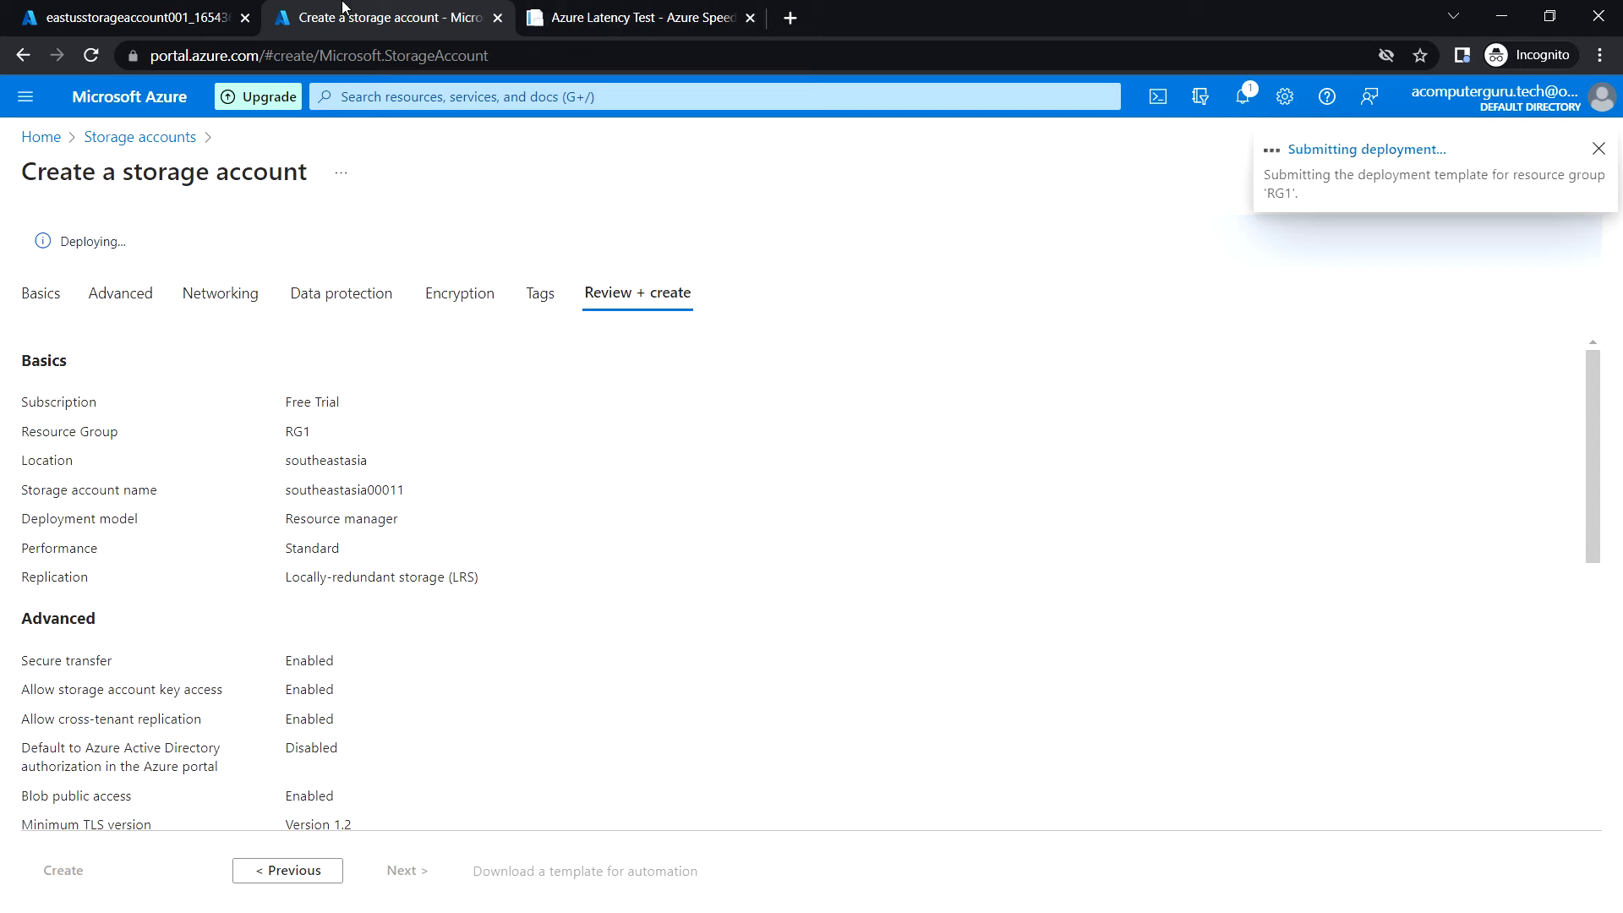
Check the deployment status of both storage accounts and view the overview of the eastusstorageaccount001 resource.
{"action": "left_click", "coordinate": [147, 10]}
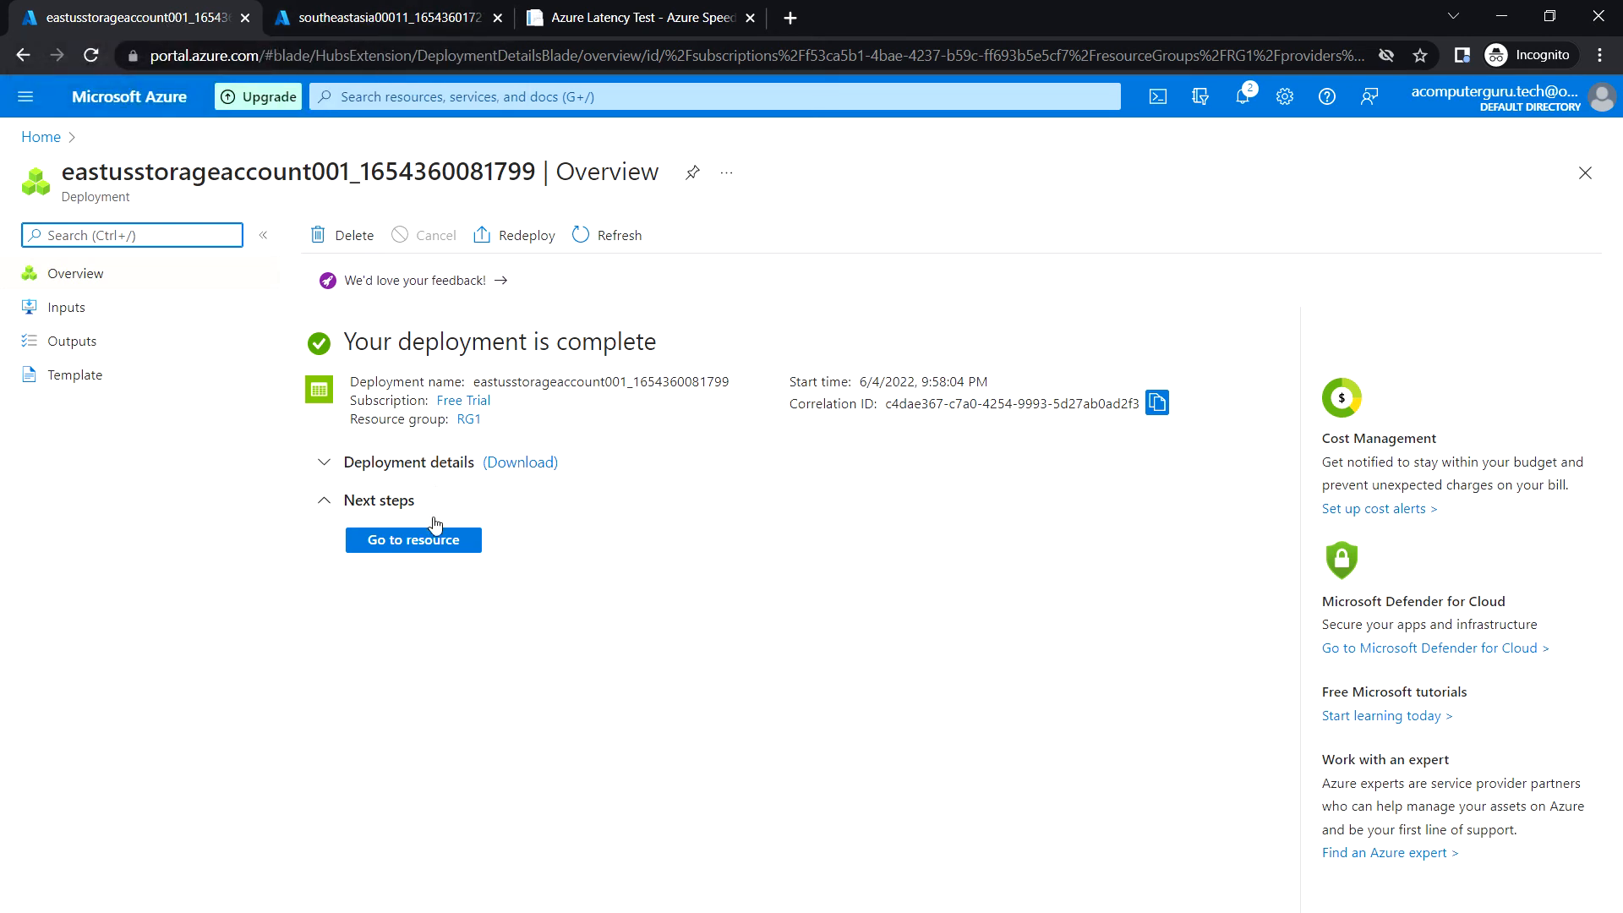
{"action": "left_click", "coordinate": [378, 25]}
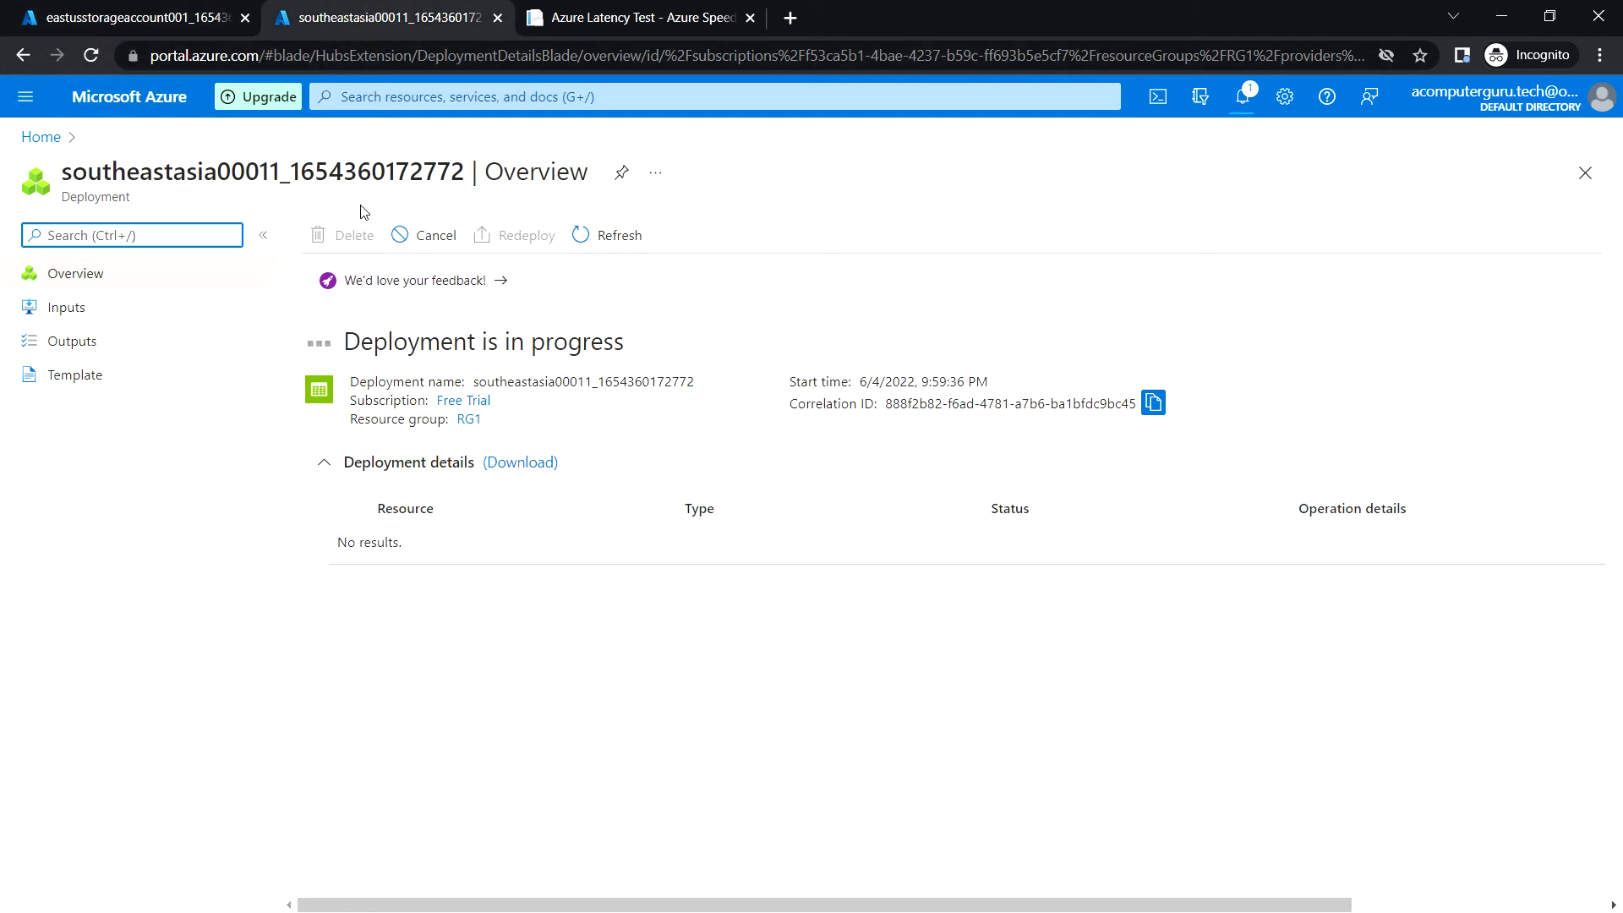
{"action": "left_click", "coordinate": [149, 22]}
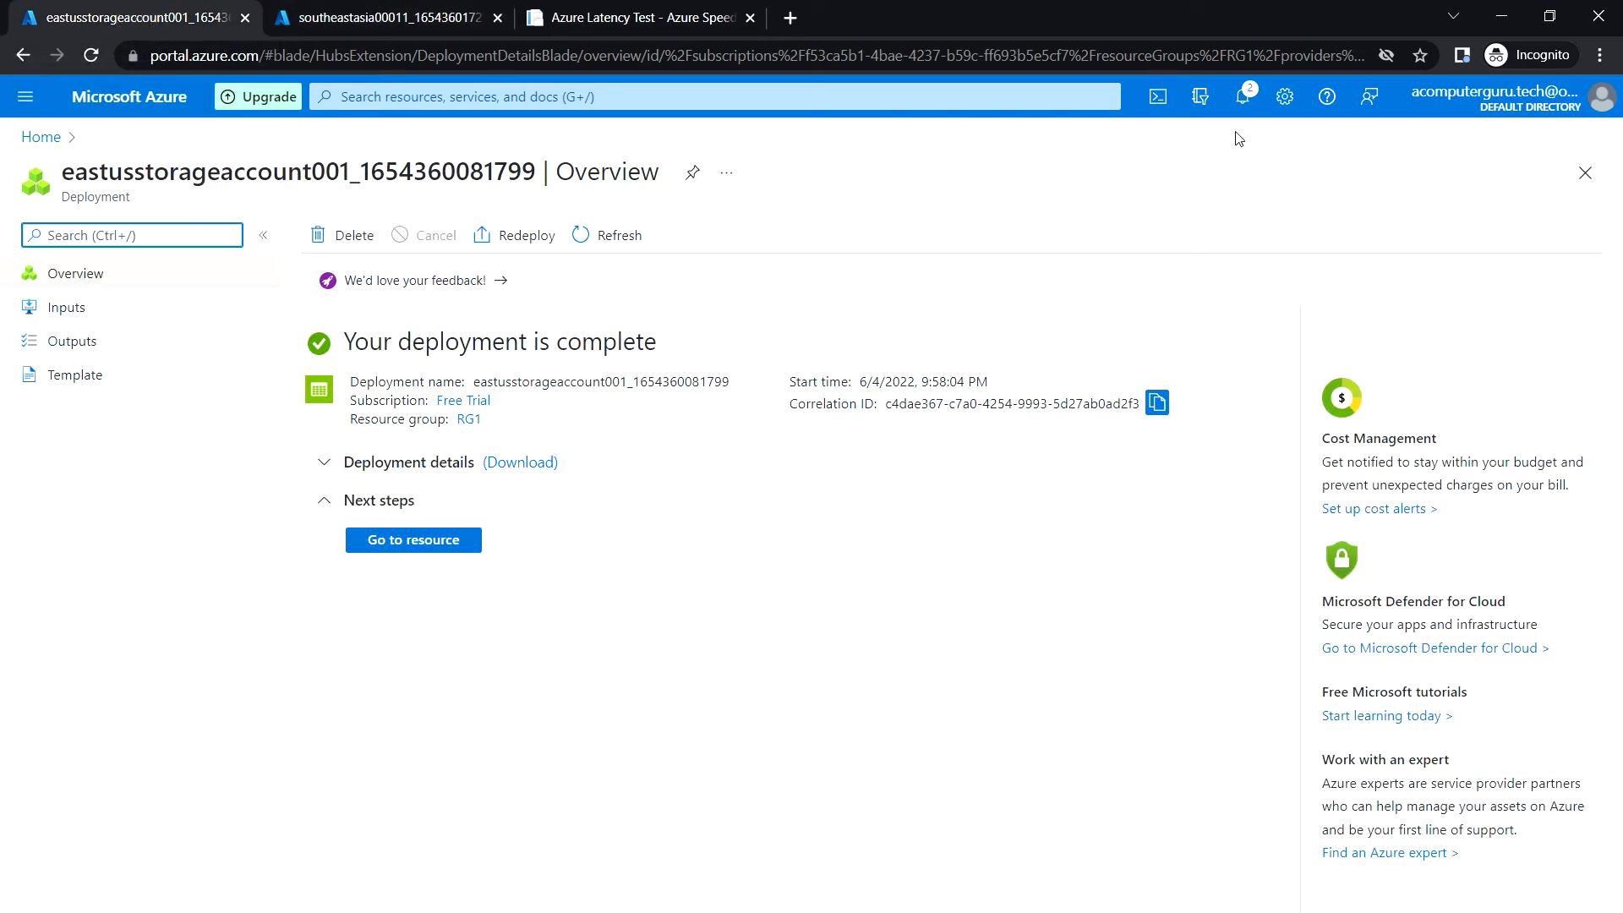
{"action": "left_click", "coordinate": [431, 545]}
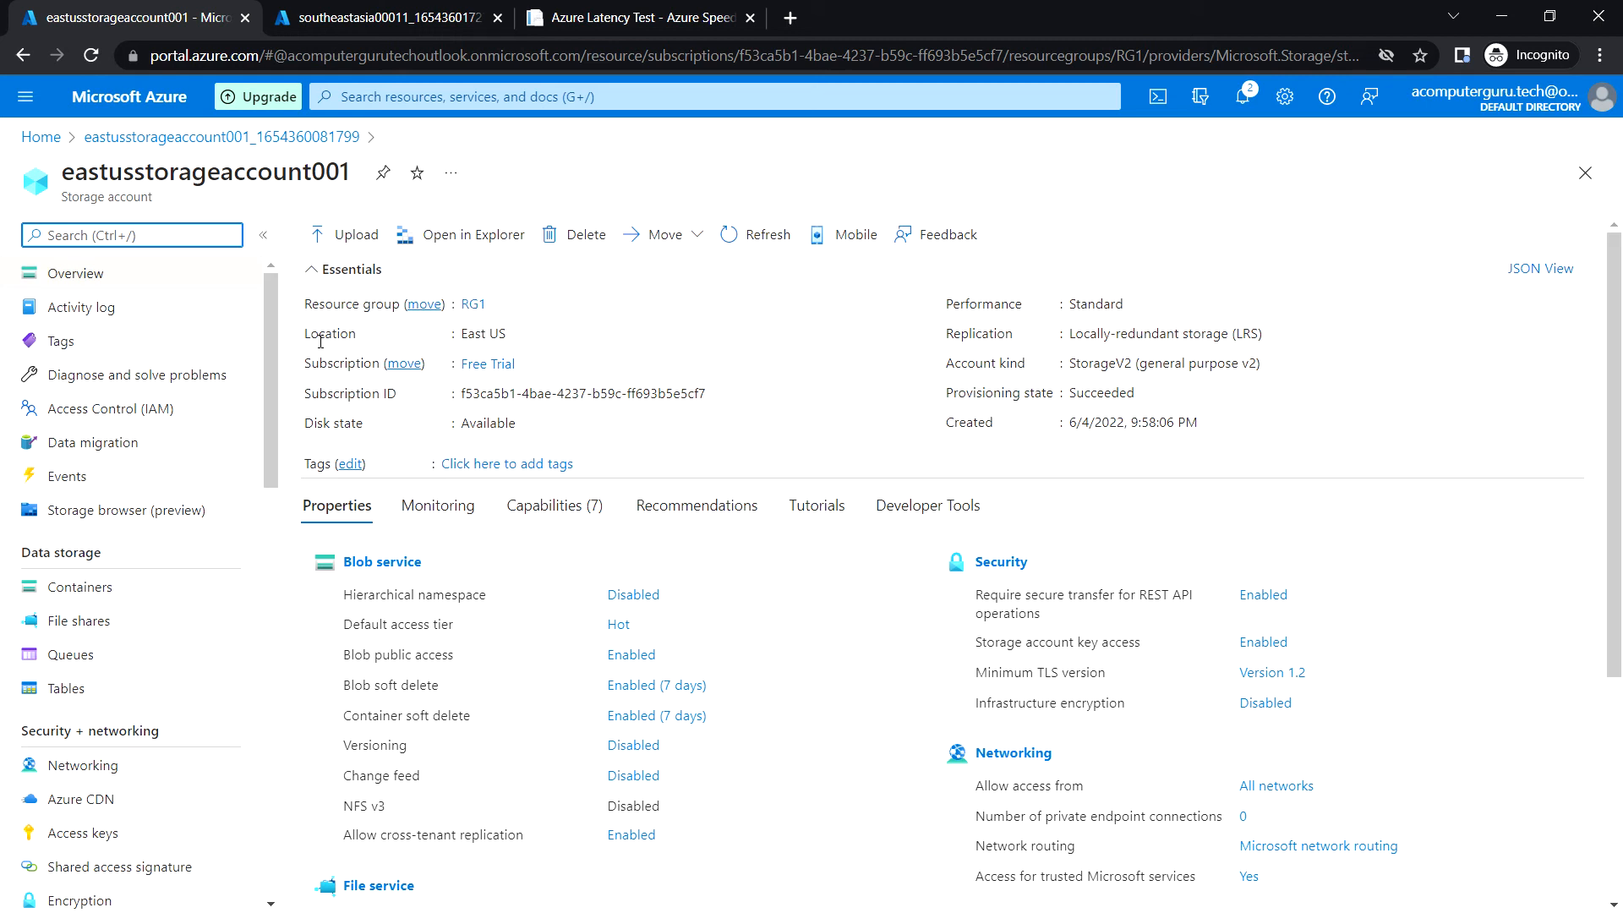
{"action": "left_click", "coordinate": [407, 18]}
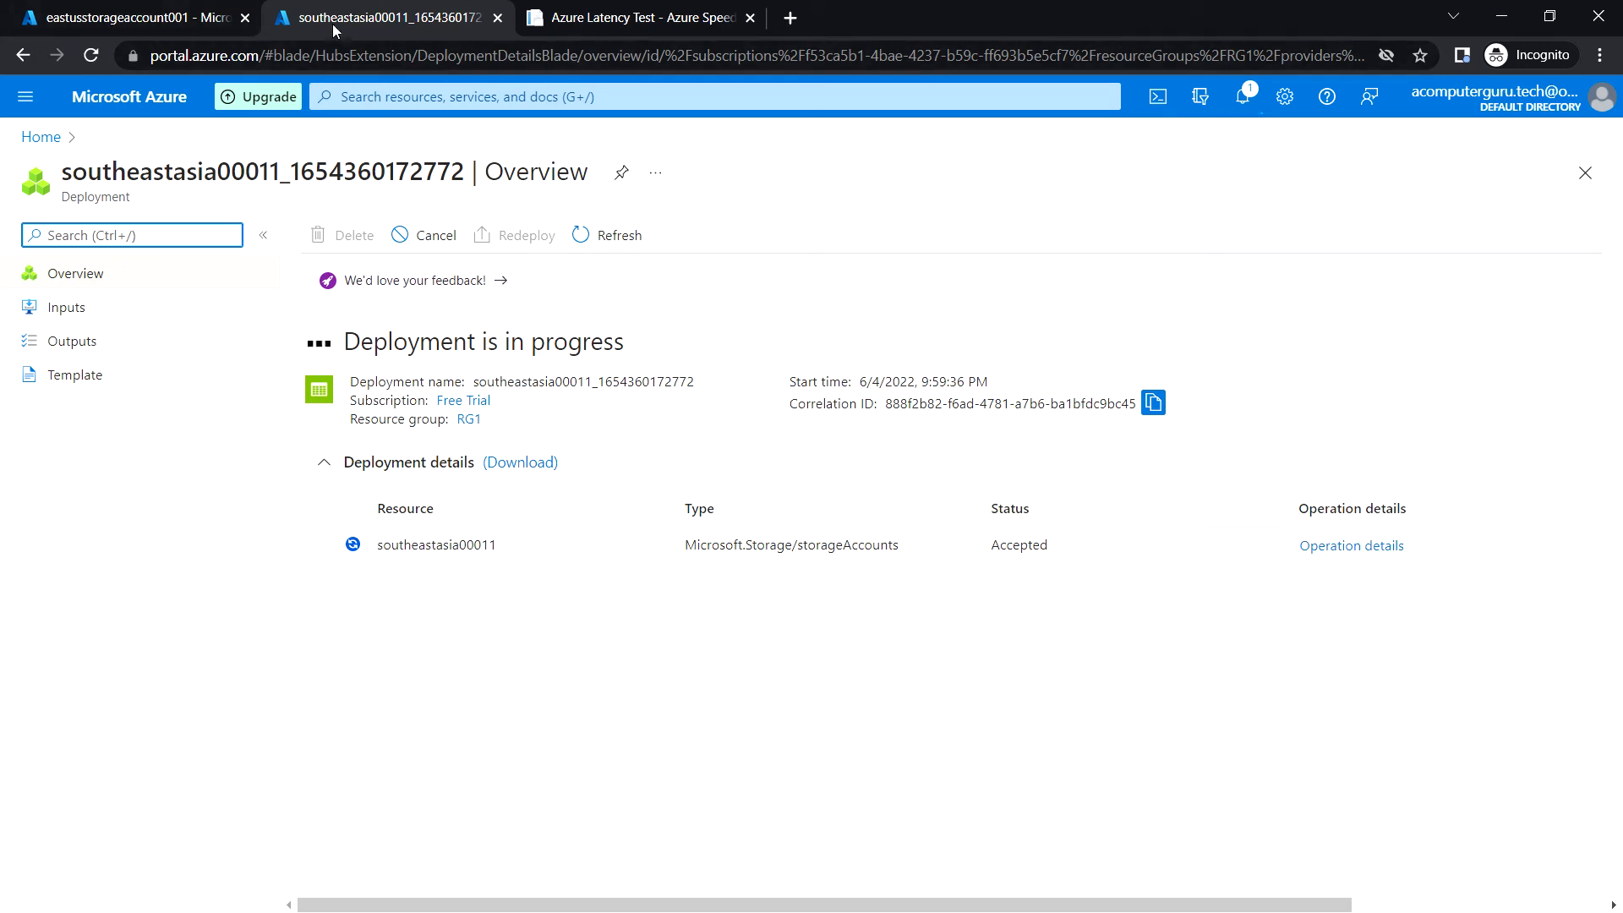
{"action": "left_click", "coordinate": [123, 20]}
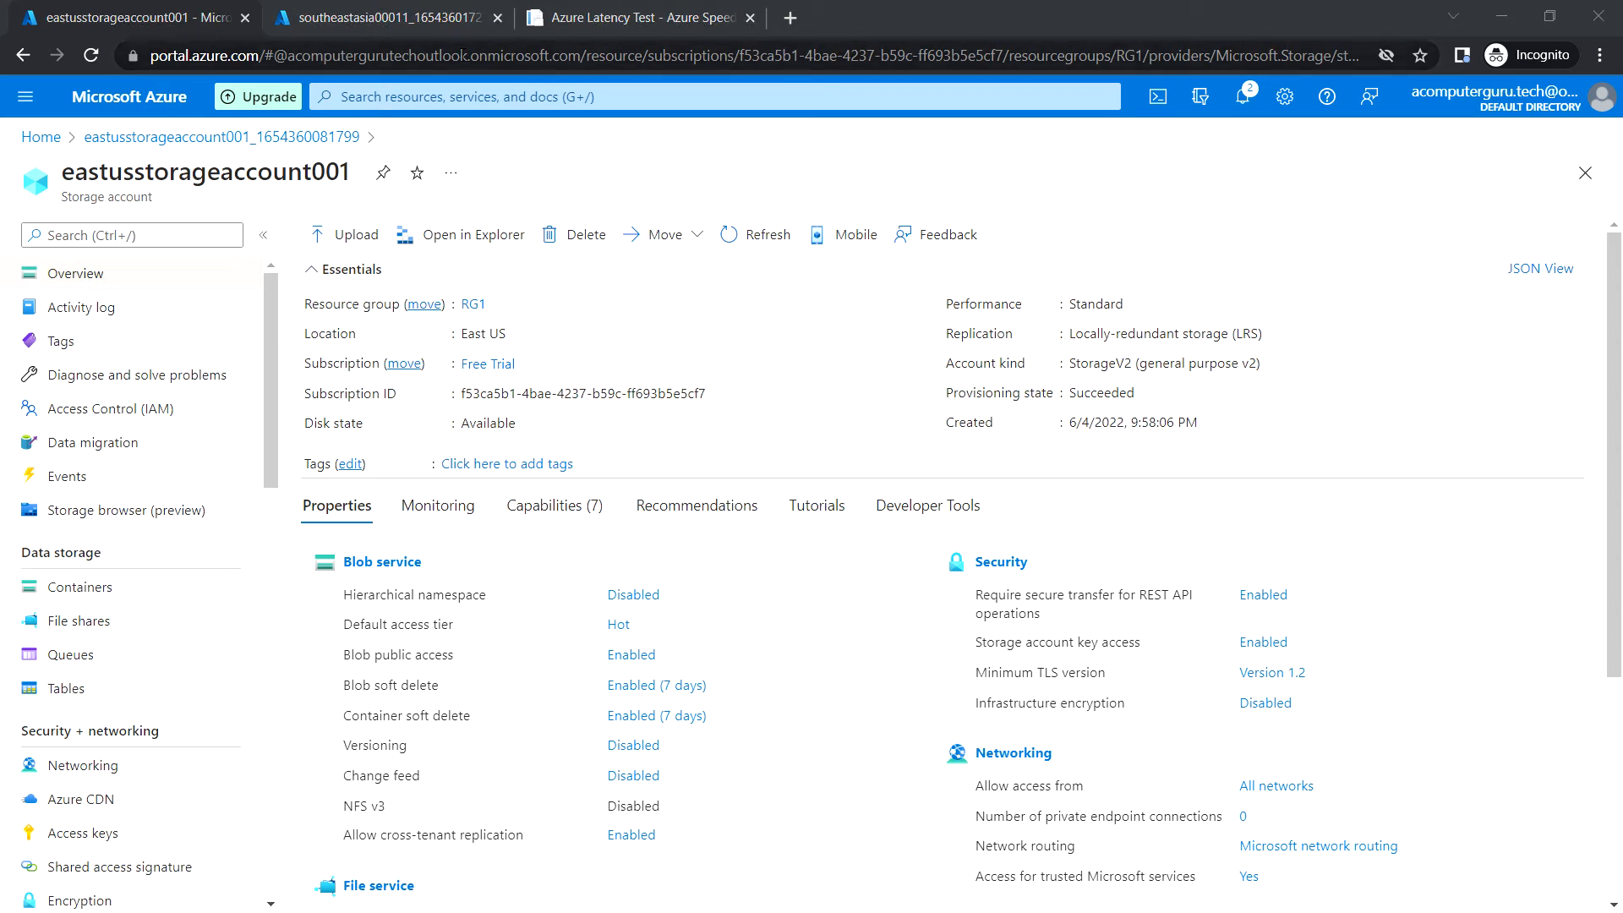
{"action": "left_click", "coordinate": [387, 19]}
{"action": "left_click", "coordinate": [133, 17]}
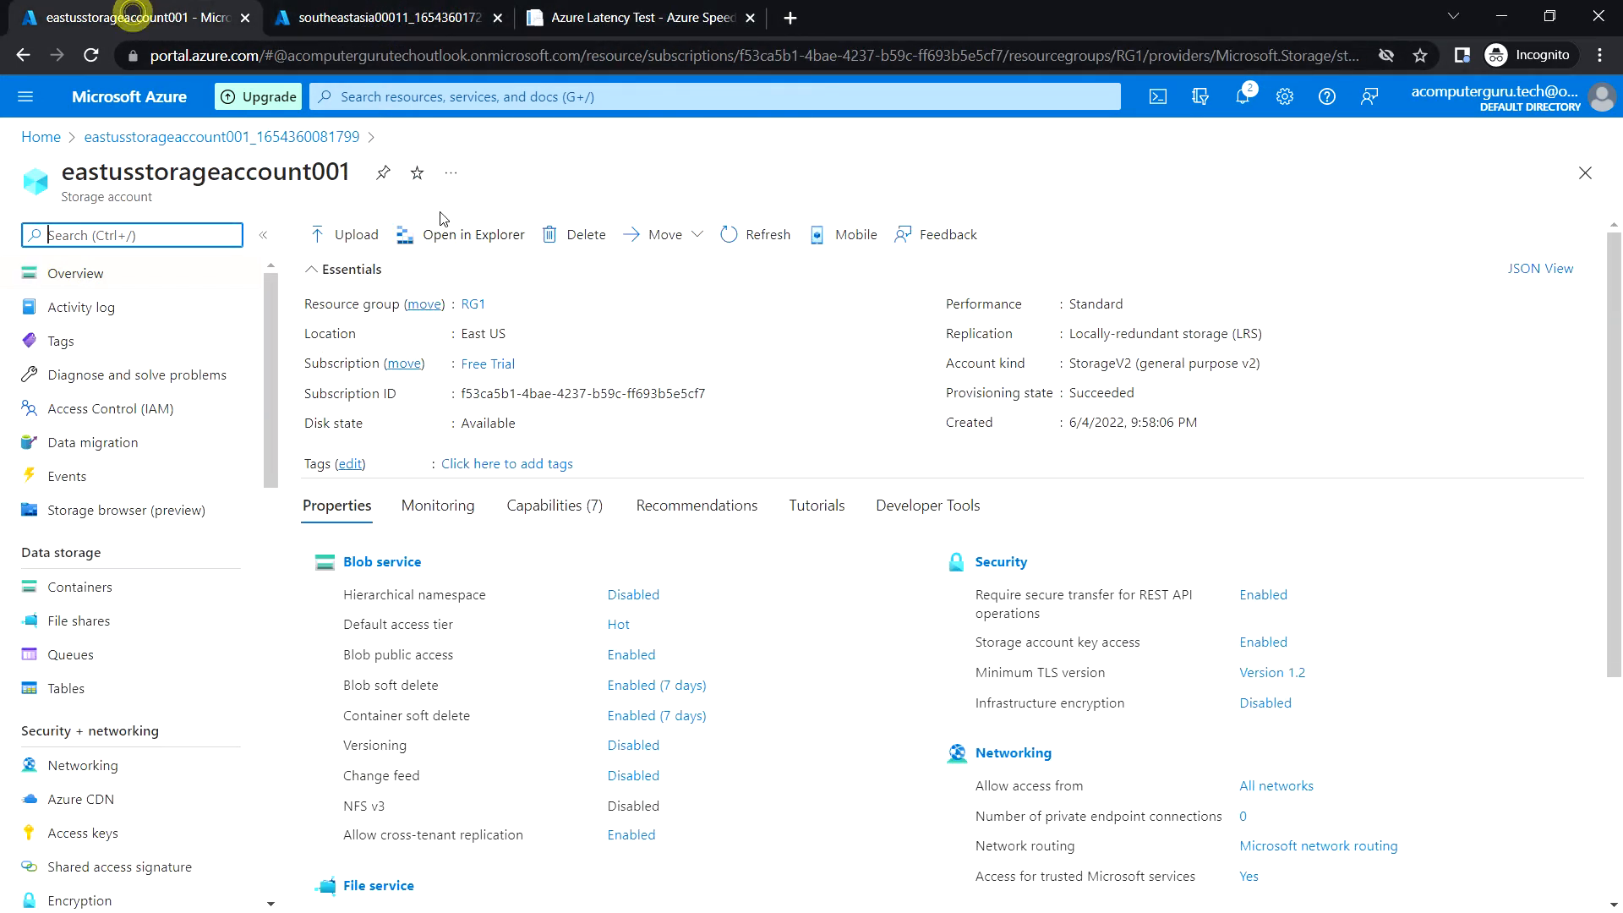
Find the Traffic Manager profiles service, start a new profile and name it trafficmgrprof.
{"action": "left_click", "coordinate": [417, 99]}
{"action": "type", "text": "t"}
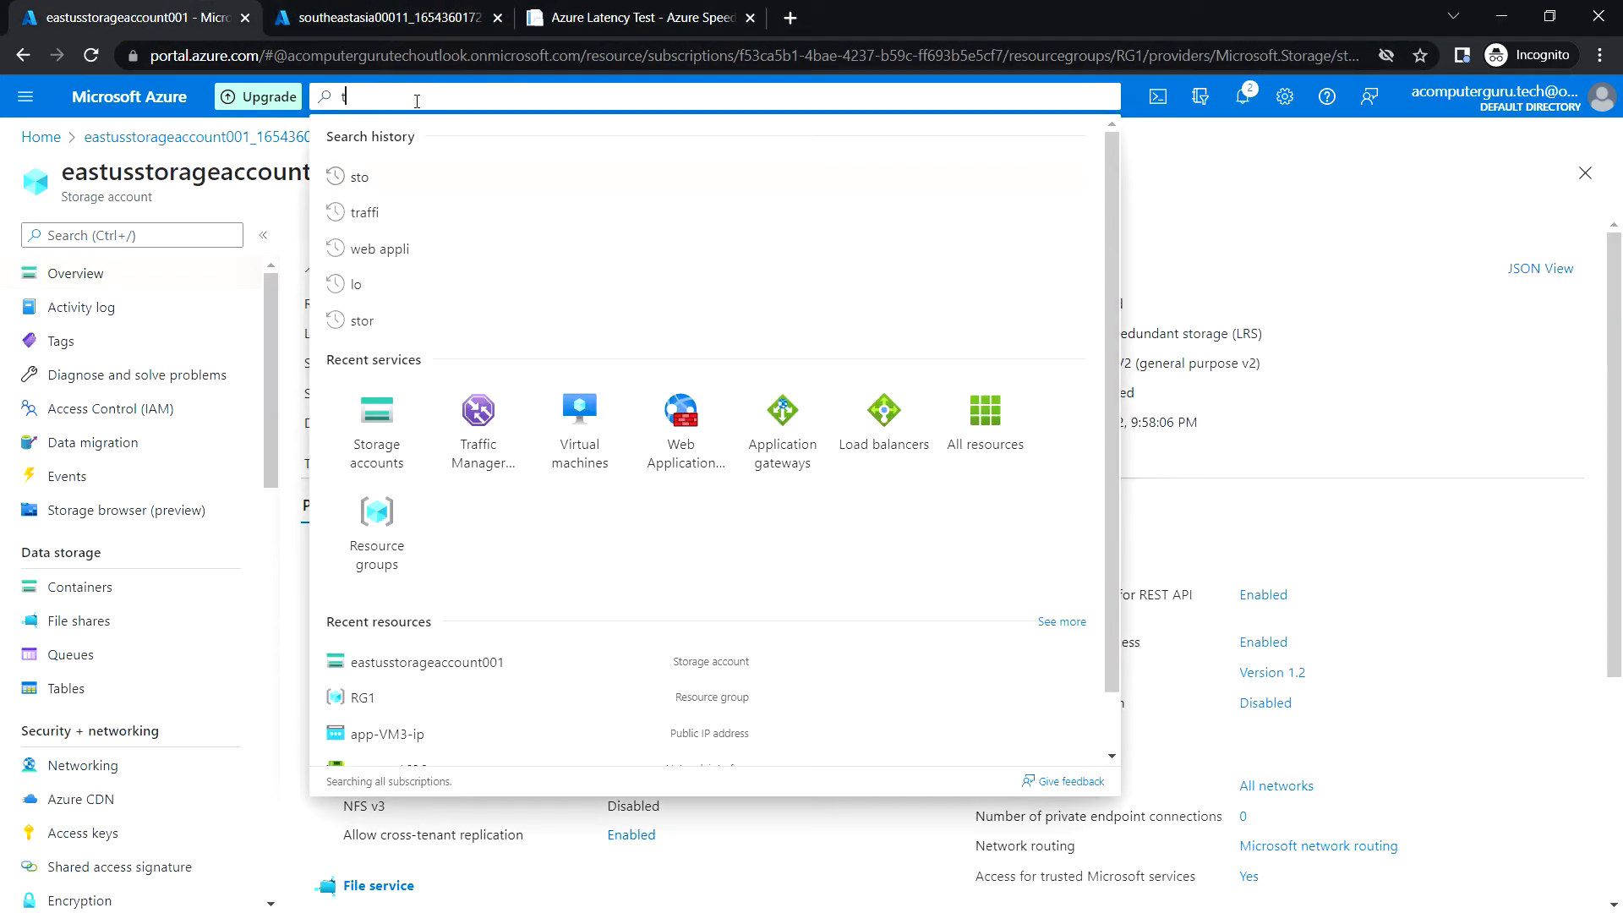
{"action": "type", "text": "raff"}
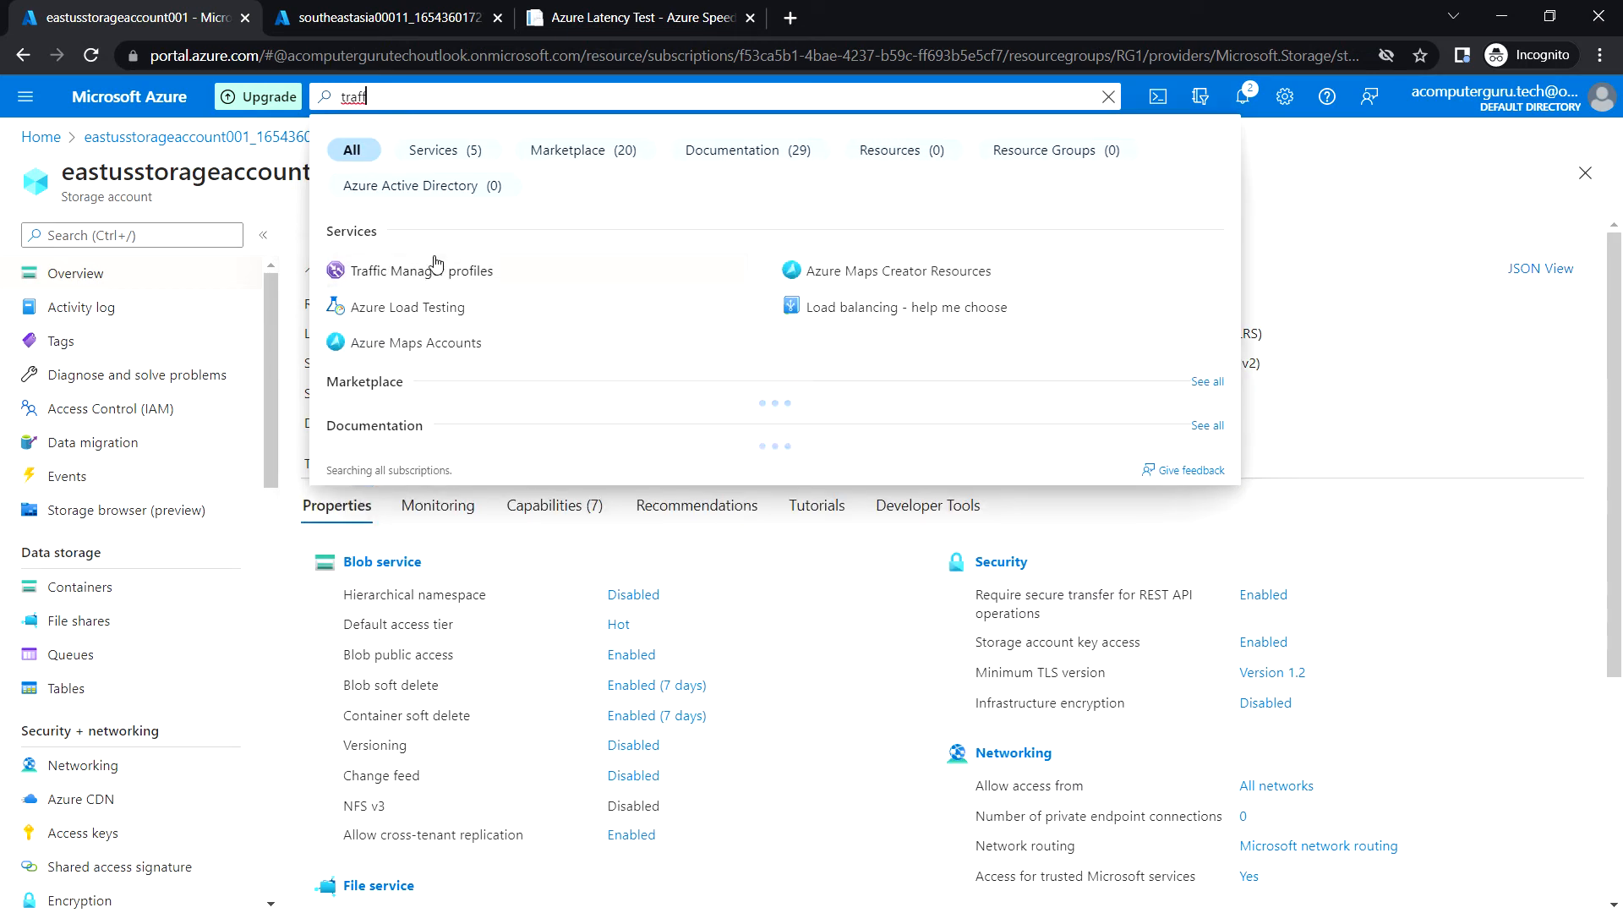
{"action": "left_click", "coordinate": [435, 269]}
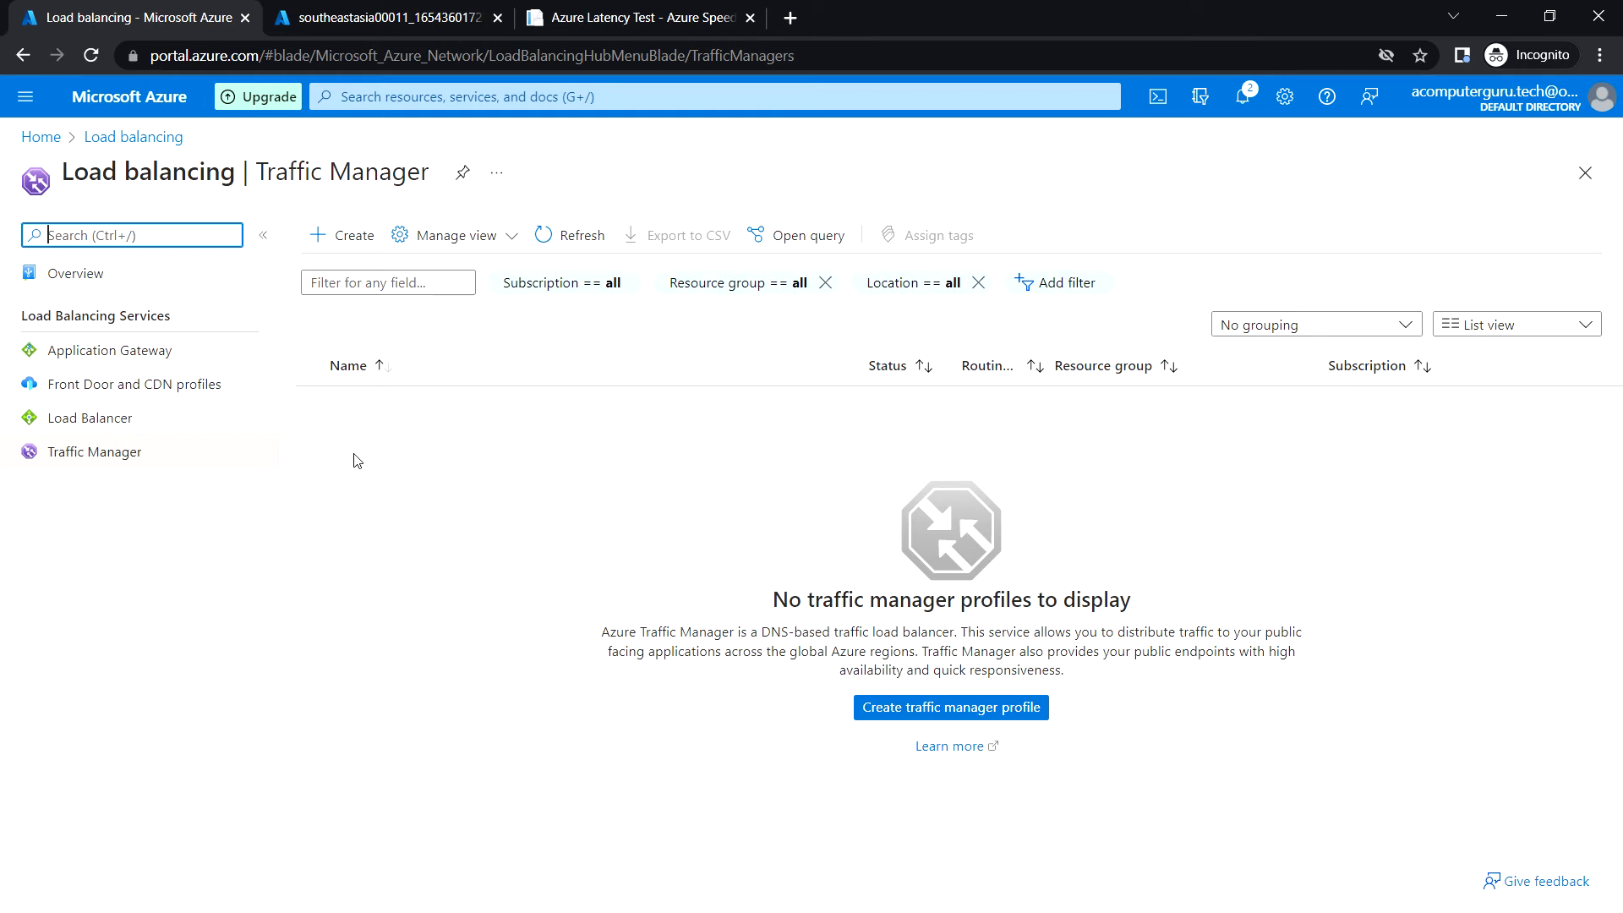
{"action": "left_click", "coordinate": [346, 243]}
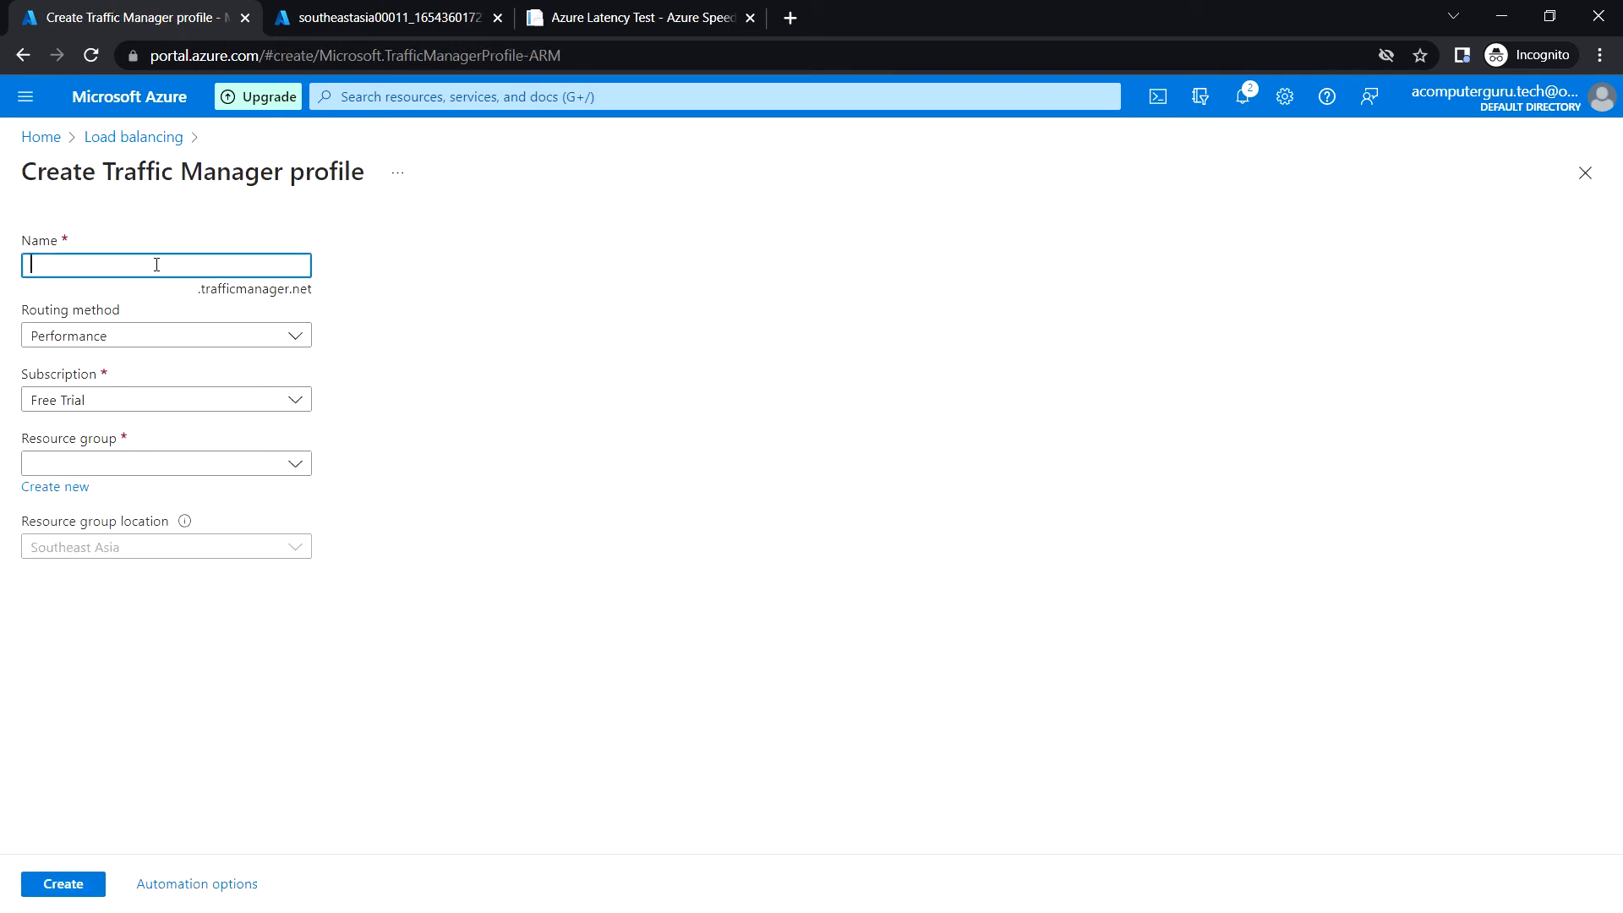
{"action": "type", "text": "trafficmgrprofile"}
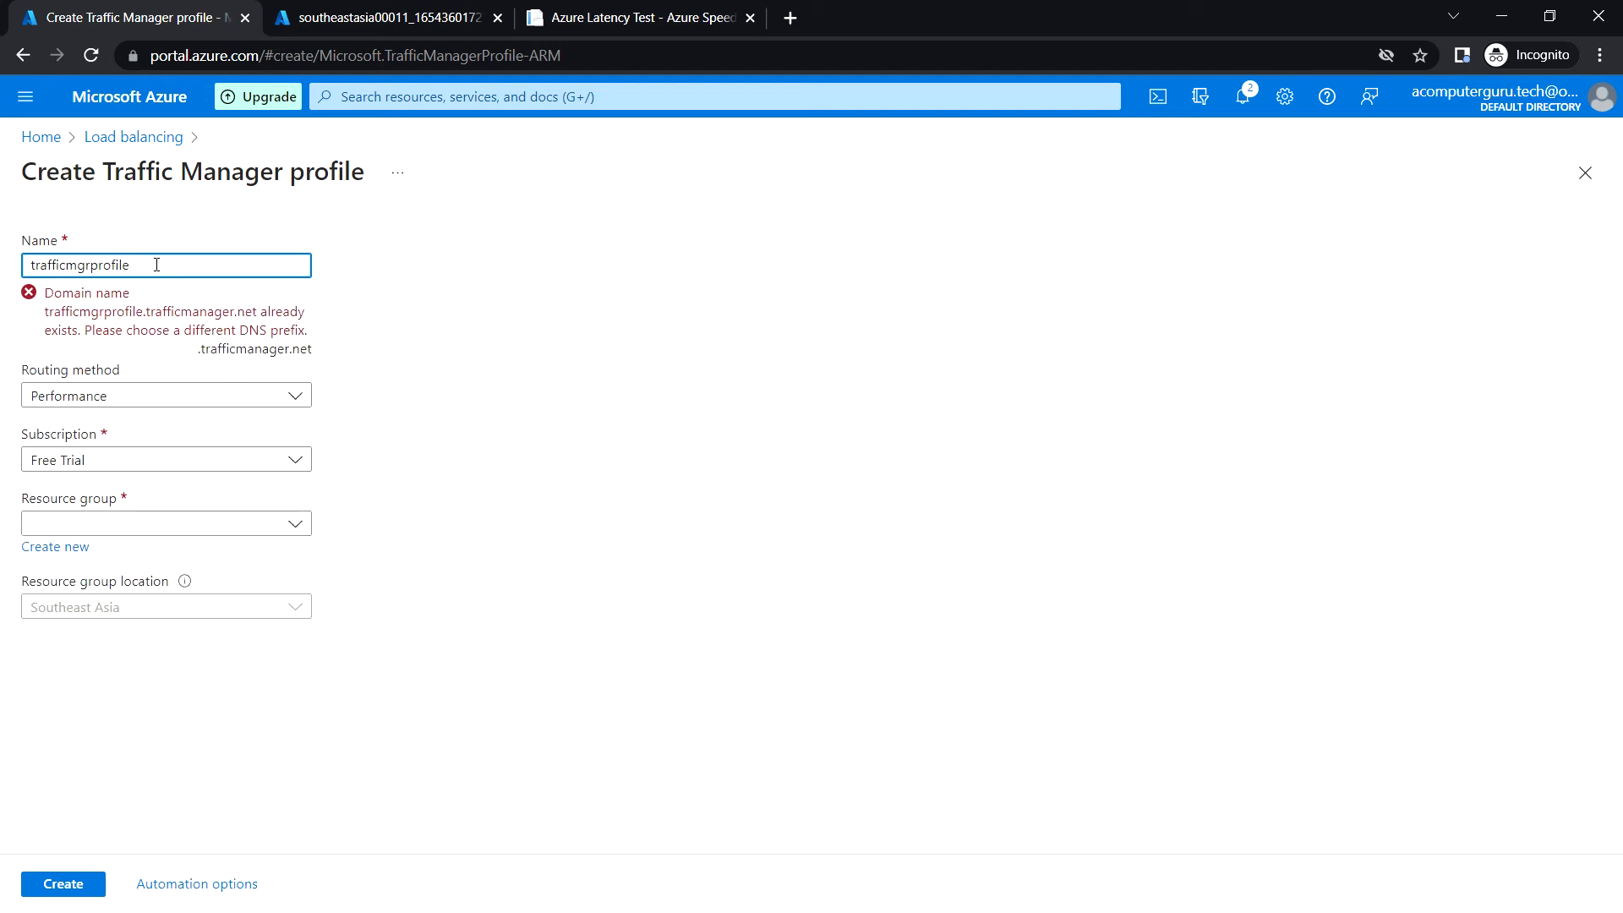
{"action": "key", "text": "BackSpace"}
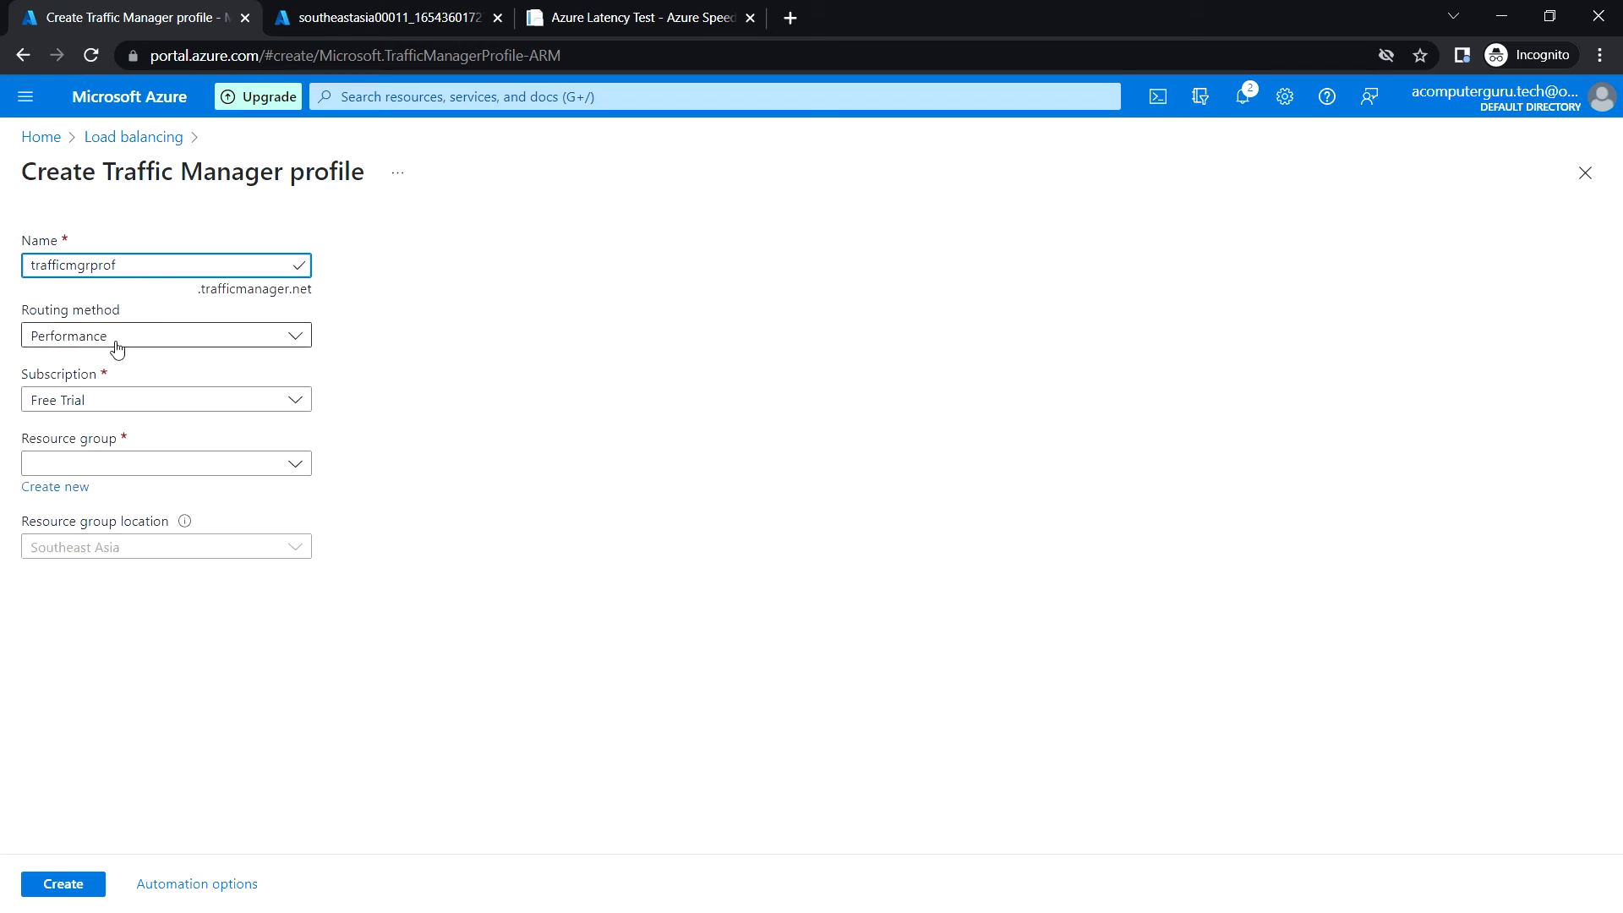
Create the Traffic Manager profile with the Performance routing method in resource group RG1.
{"action": "left_click", "coordinate": [209, 338]}
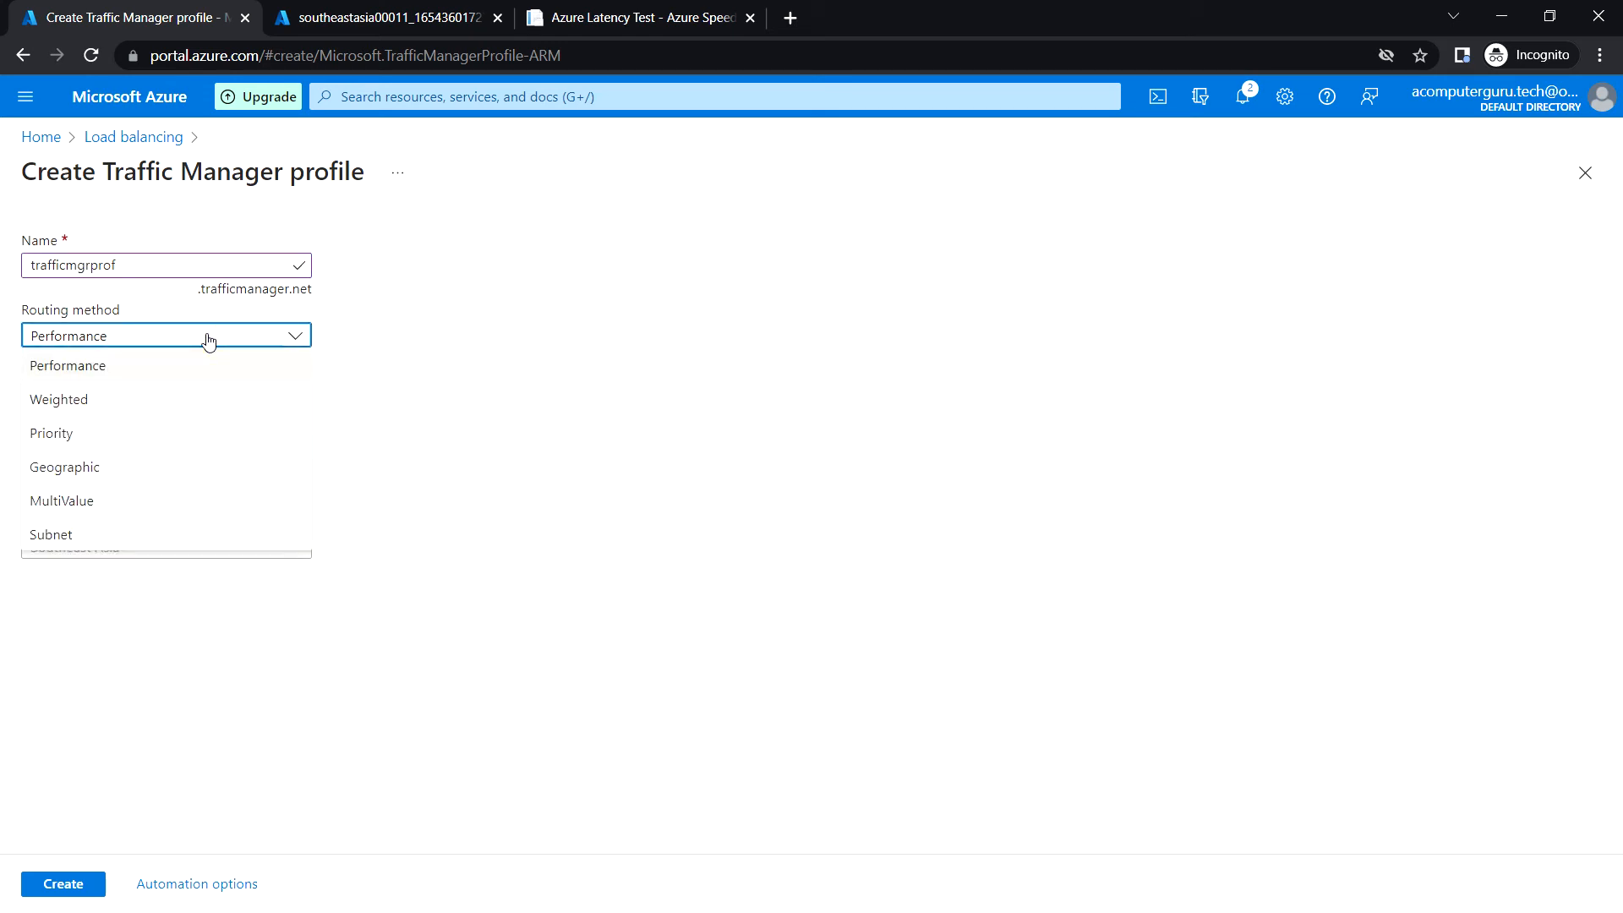
{"action": "left_click", "coordinate": [125, 374]}
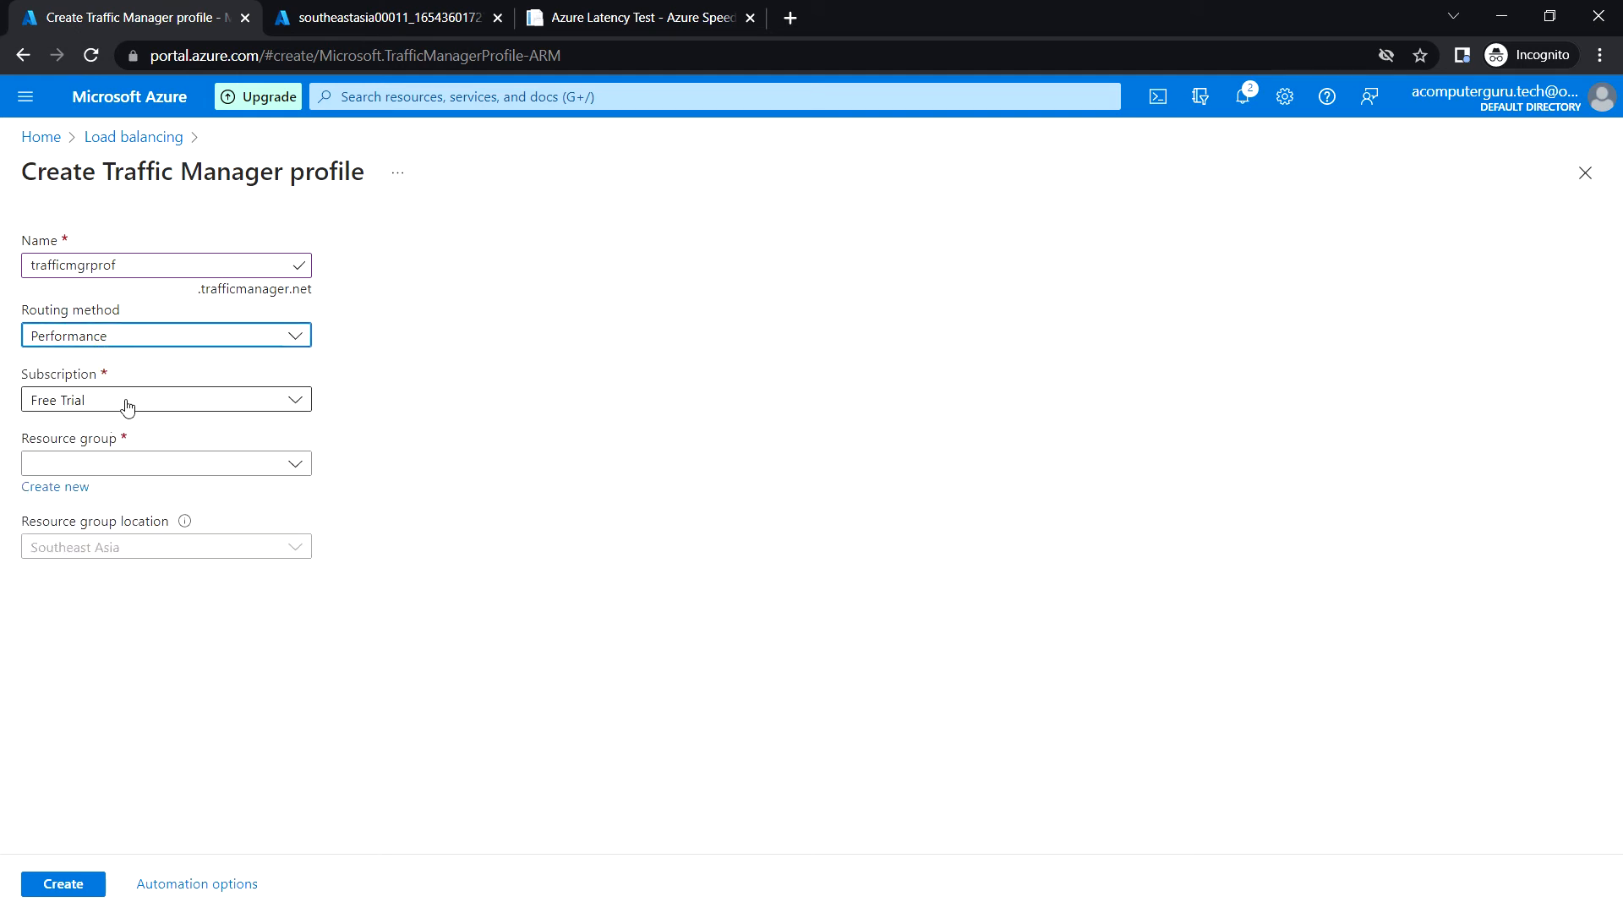
{"action": "left_click", "coordinate": [295, 470]}
{"action": "left_click", "coordinate": [99, 667]}
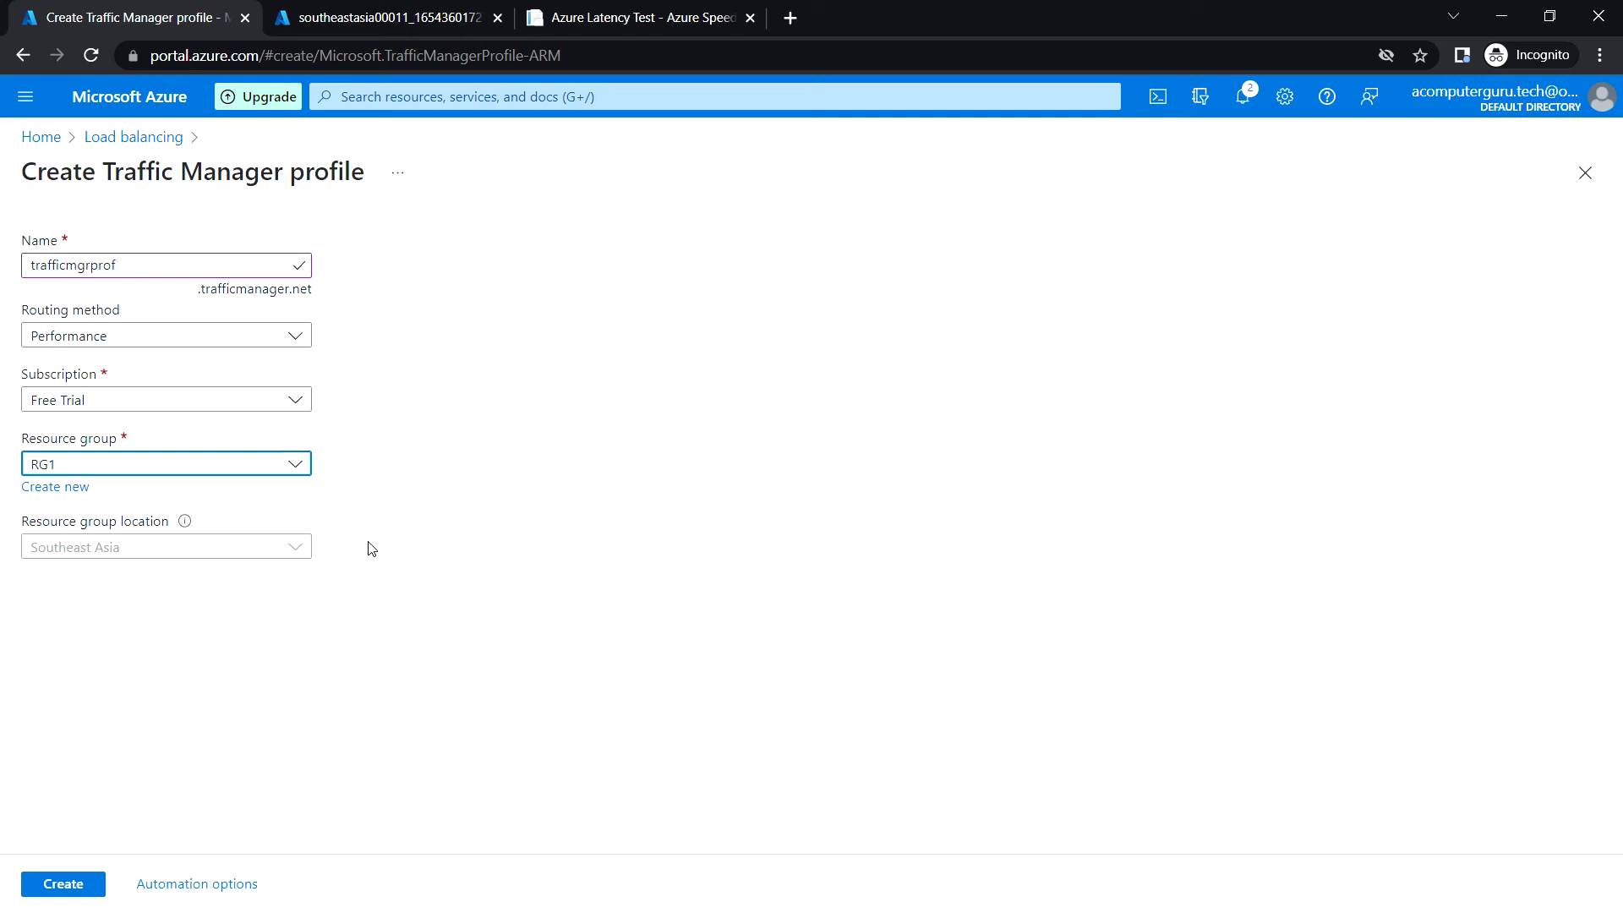
{"action": "left_click", "coordinate": [92, 888]}
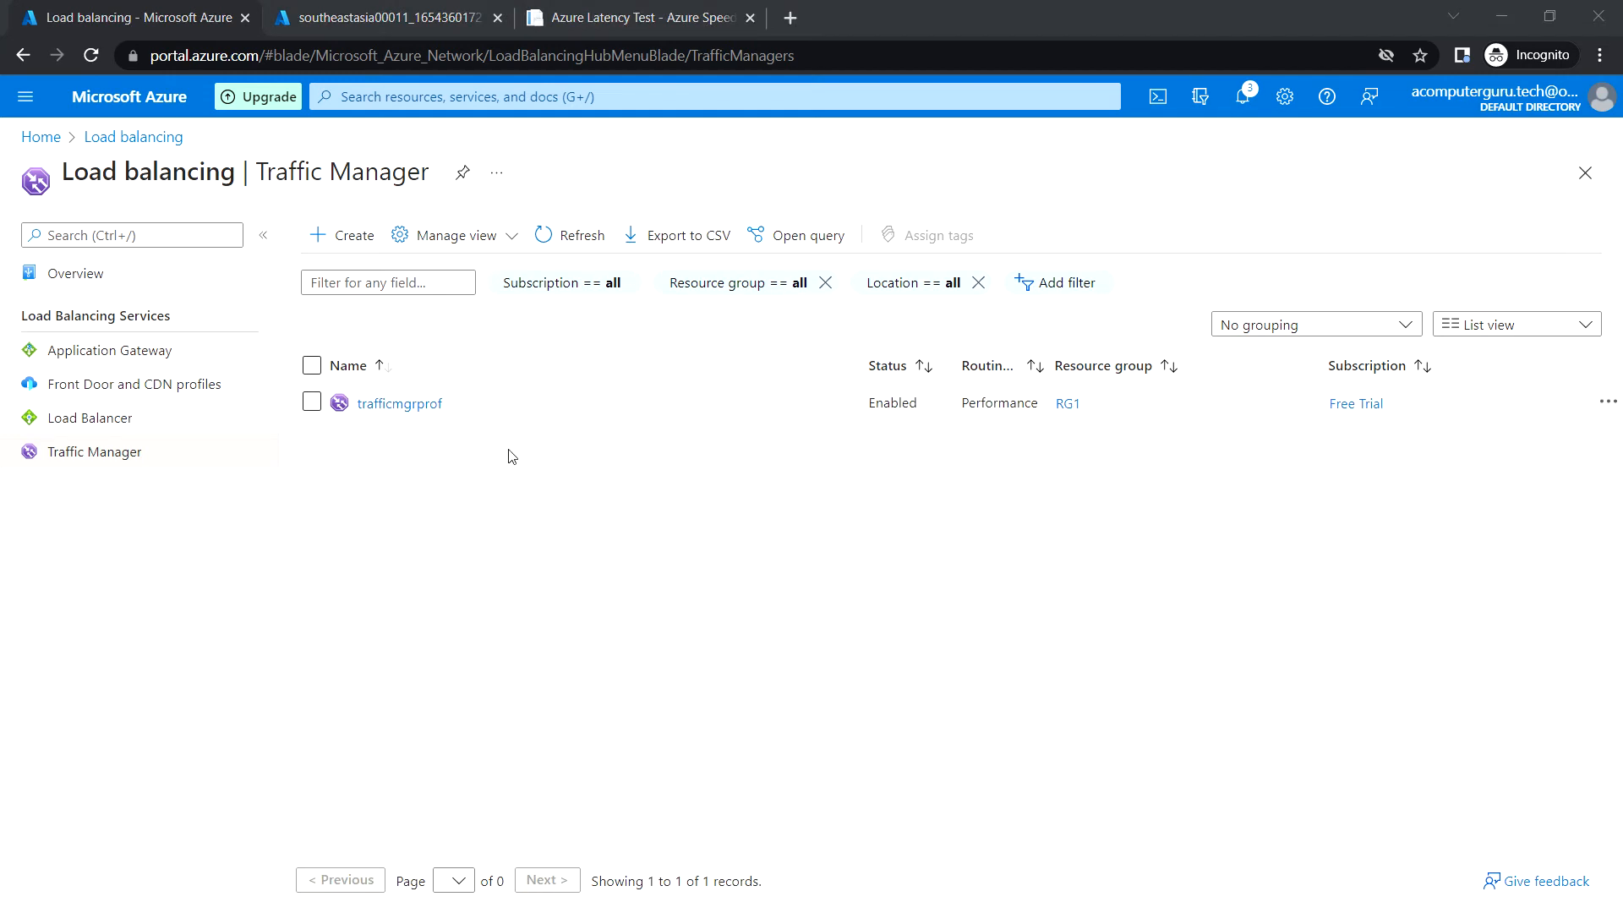
Open the static website settings of the southeastasia00011 storage account.
{"action": "left_click", "coordinate": [389, 17]}
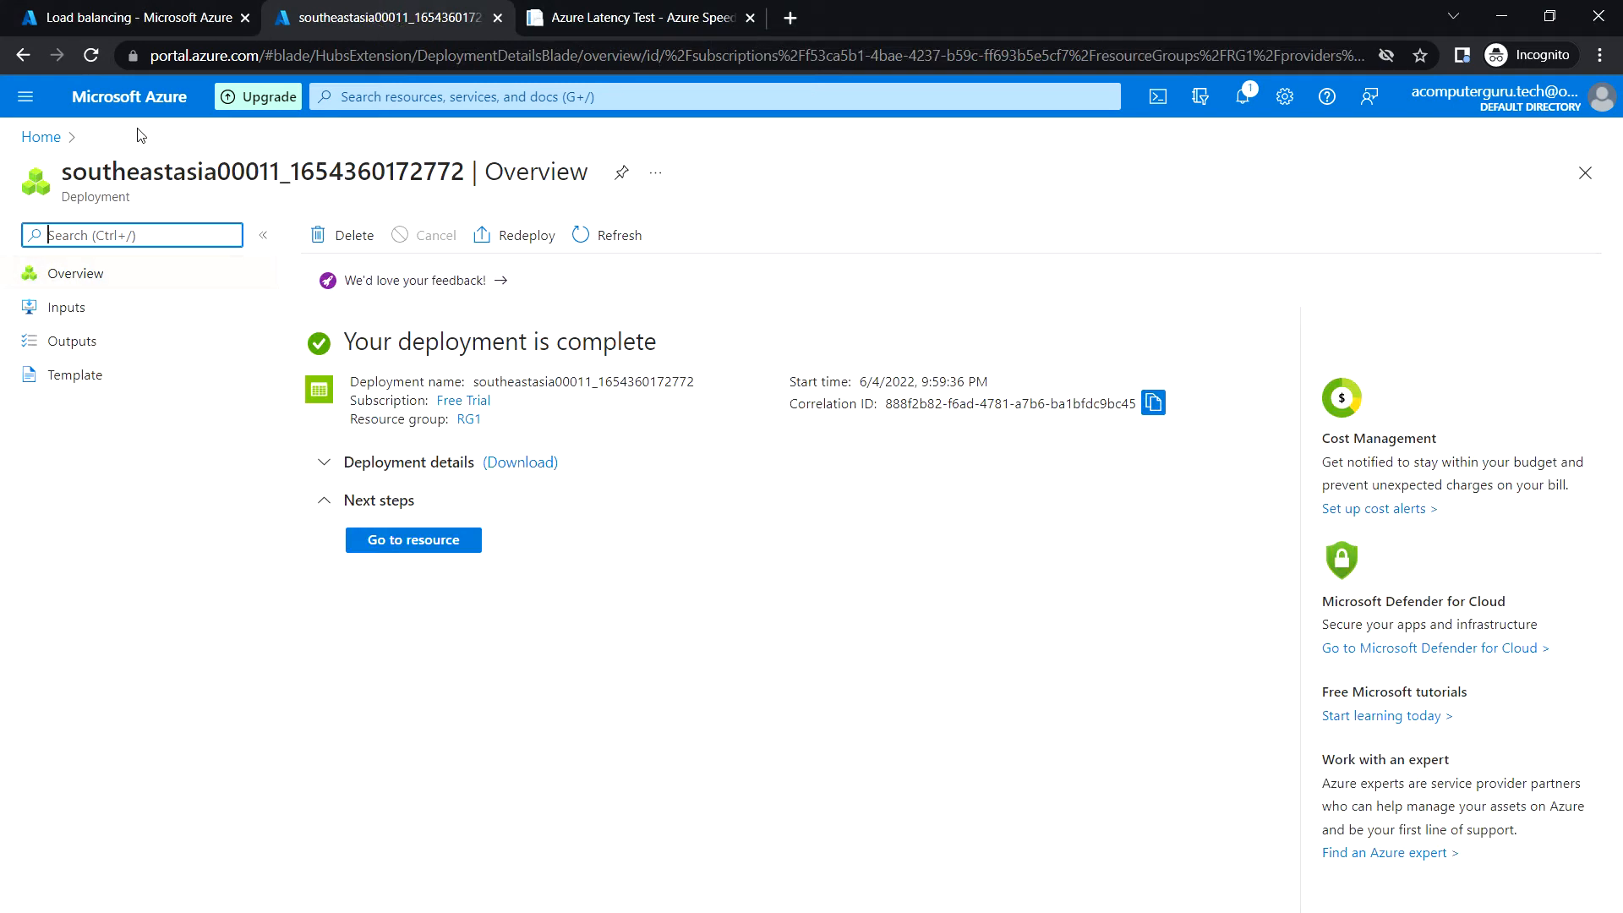
{"action": "left_click", "coordinate": [135, 100]}
{"action": "left_click", "coordinate": [402, 638]}
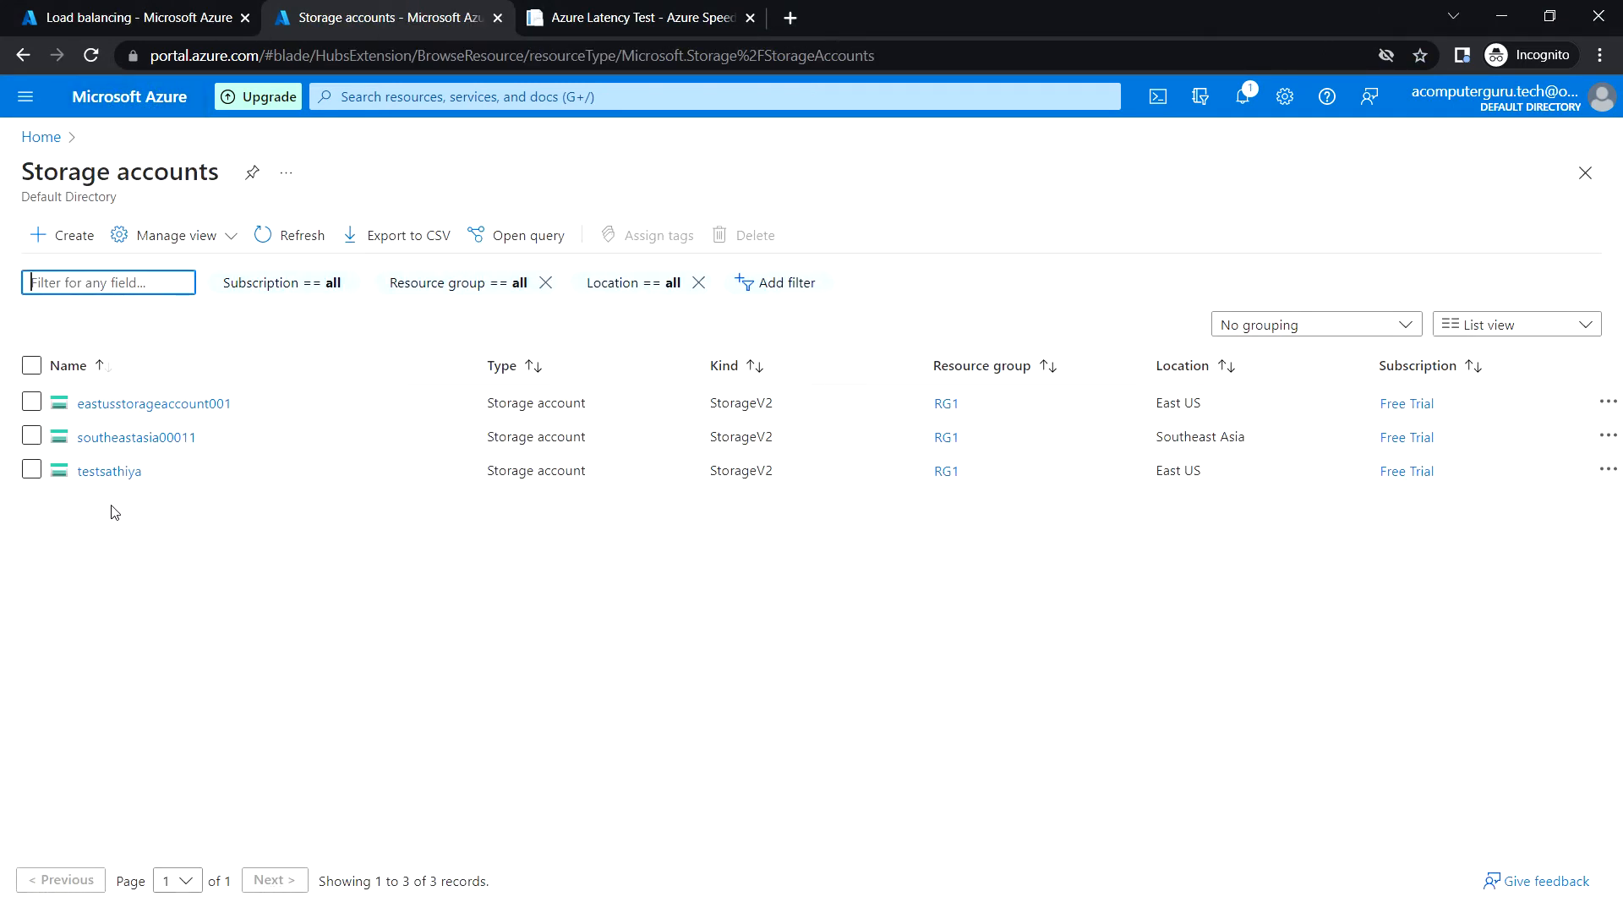
{"action": "left_click", "coordinate": [149, 438]}
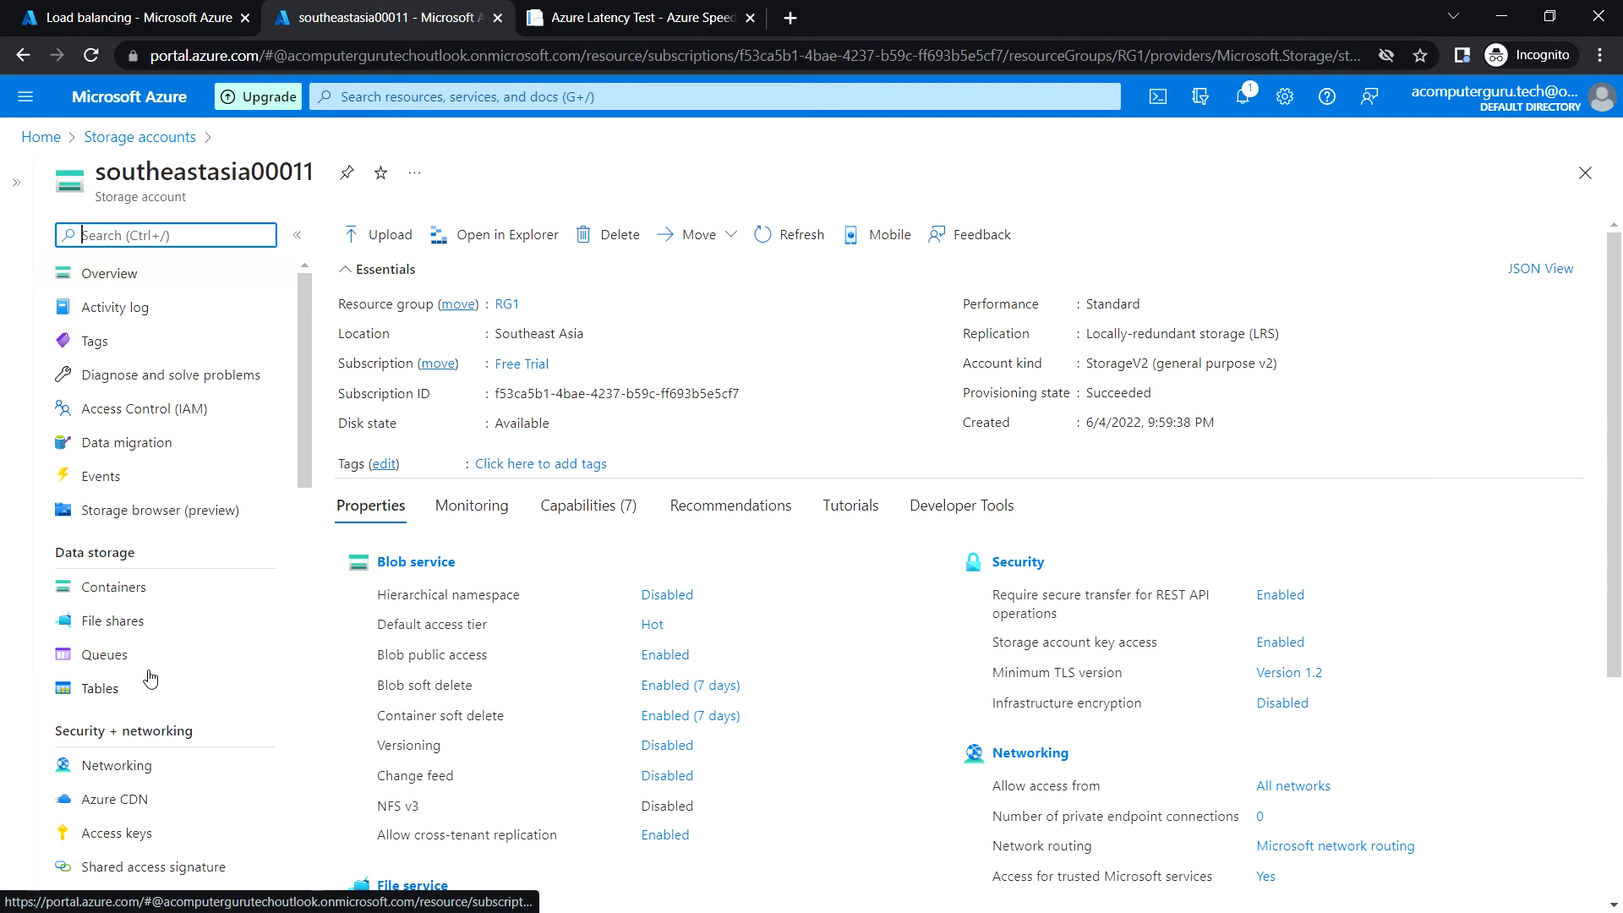
{"action": "scroll", "coordinate": [154, 672], "scroll_direction": "down", "scroll_amount": 1}
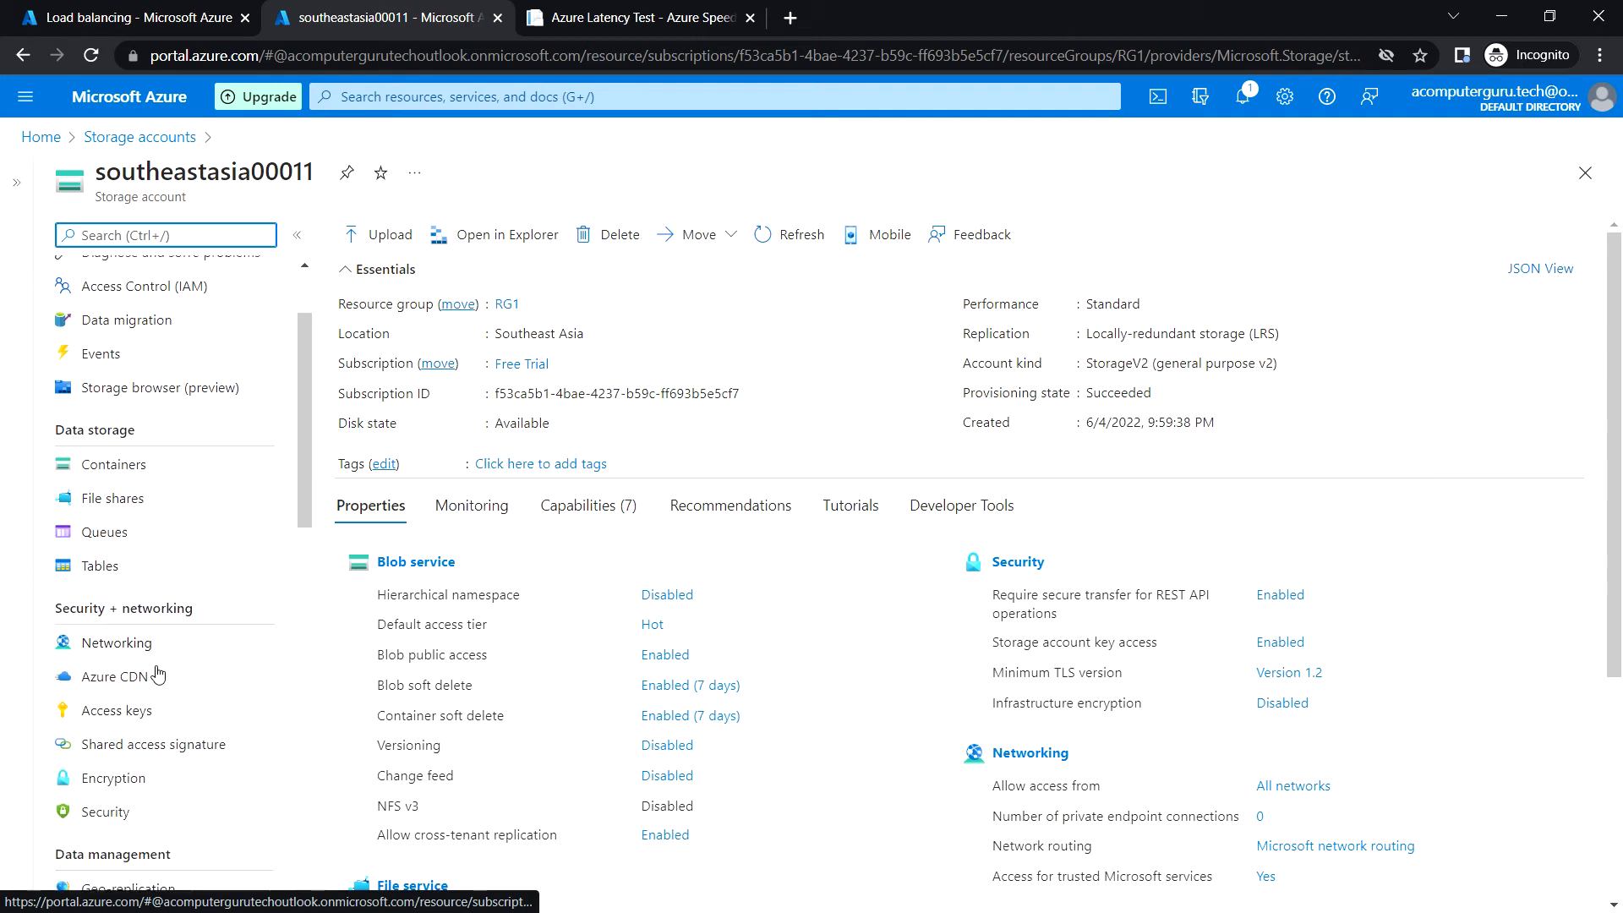
{"action": "scroll", "coordinate": [156, 672], "scroll_direction": "down", "scroll_amount": 4}
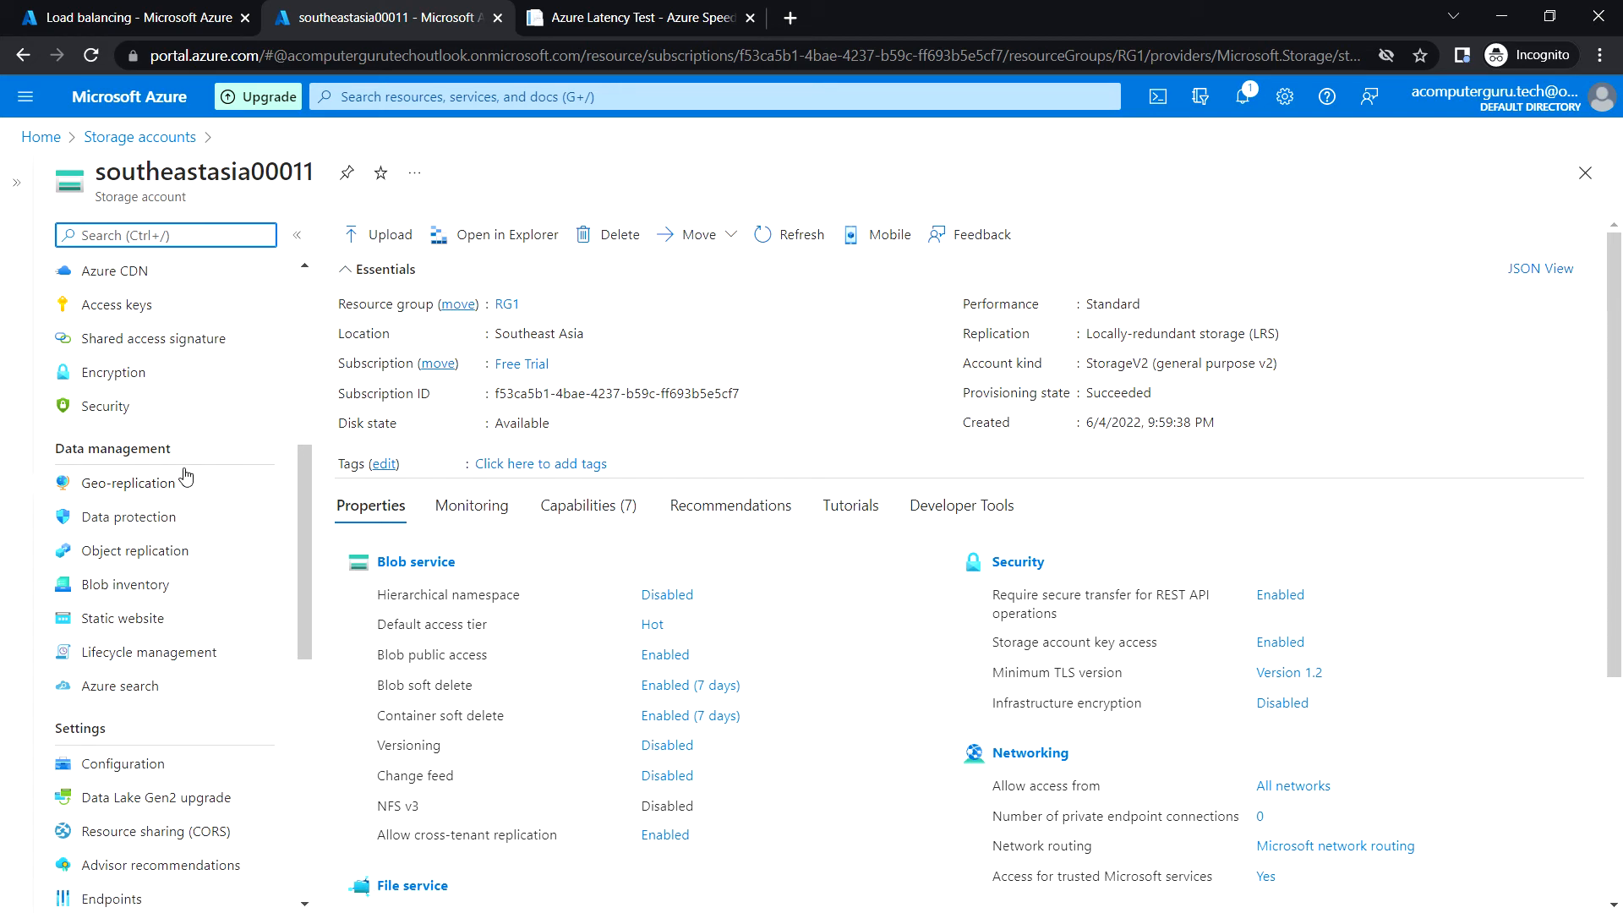
{"action": "left_click", "coordinate": [121, 623]}
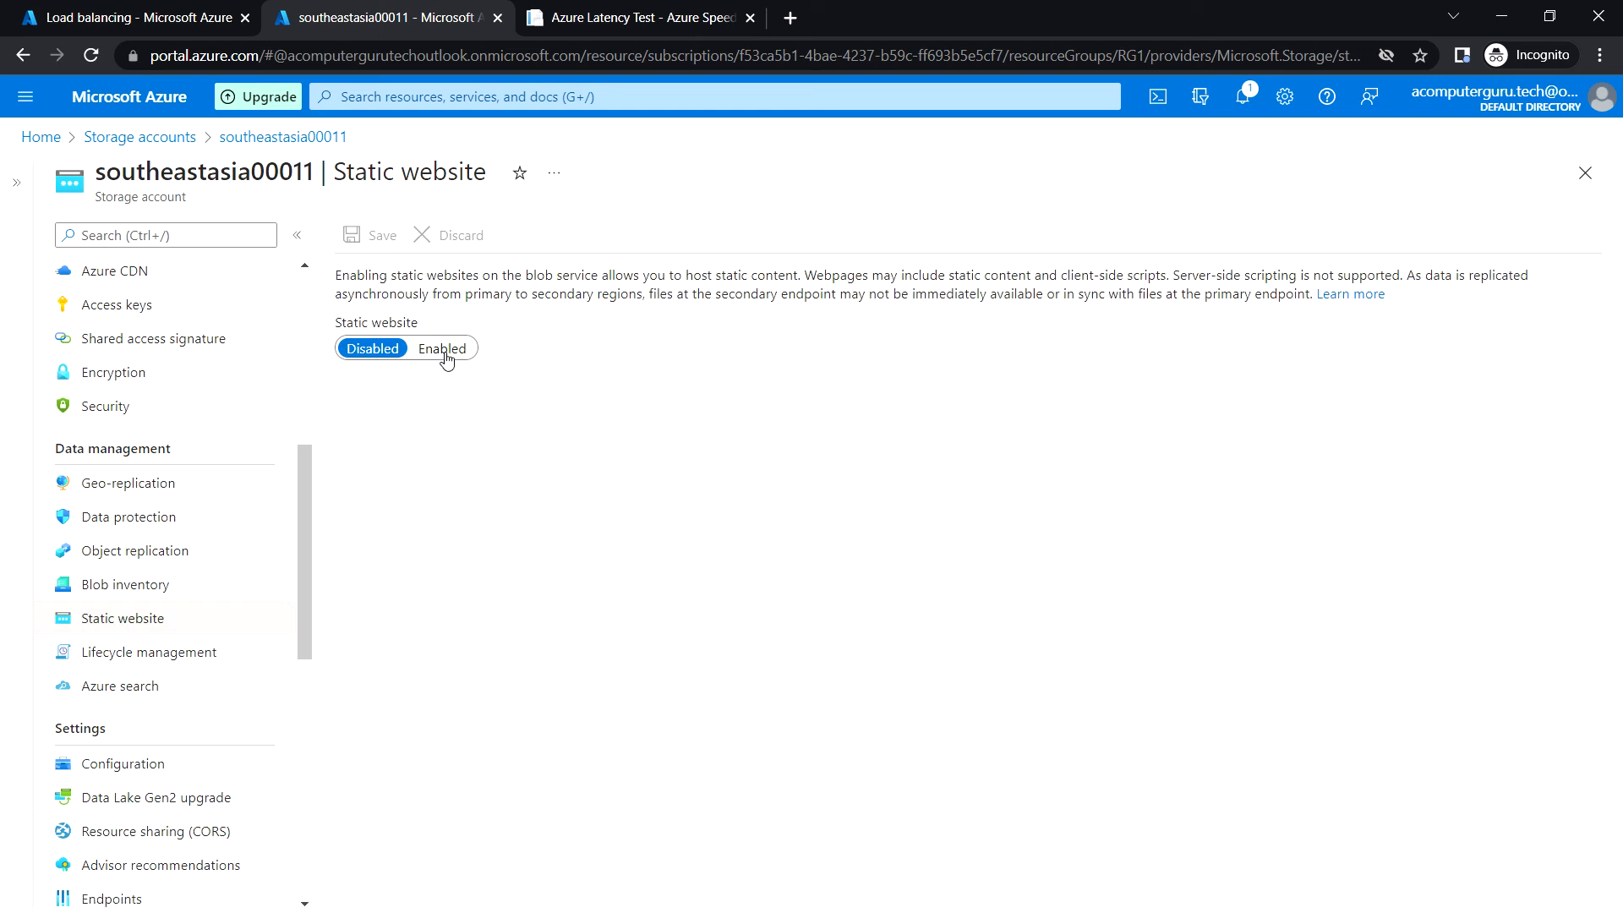
Enable the static website on southeastasia00011 with home.html as the index document and save the configuration.
{"action": "left_click", "coordinate": [443, 349]}
{"action": "left_click", "coordinate": [402, 411]}
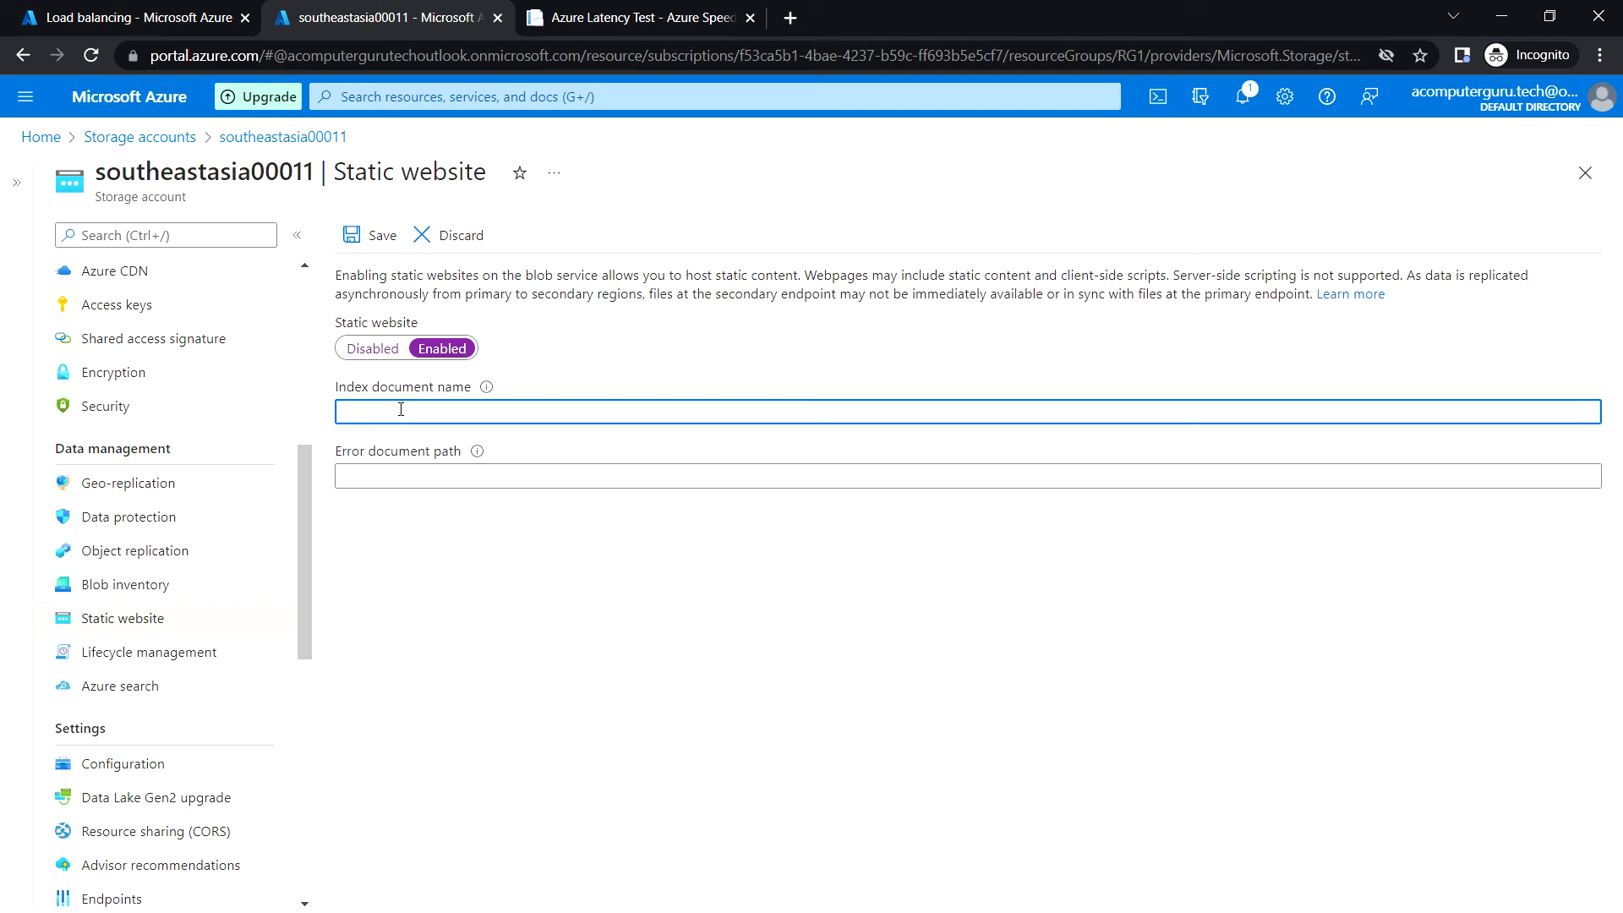
{"action": "type", "text": "home.html"}
{"action": "key", "text": "alt+Tab"}
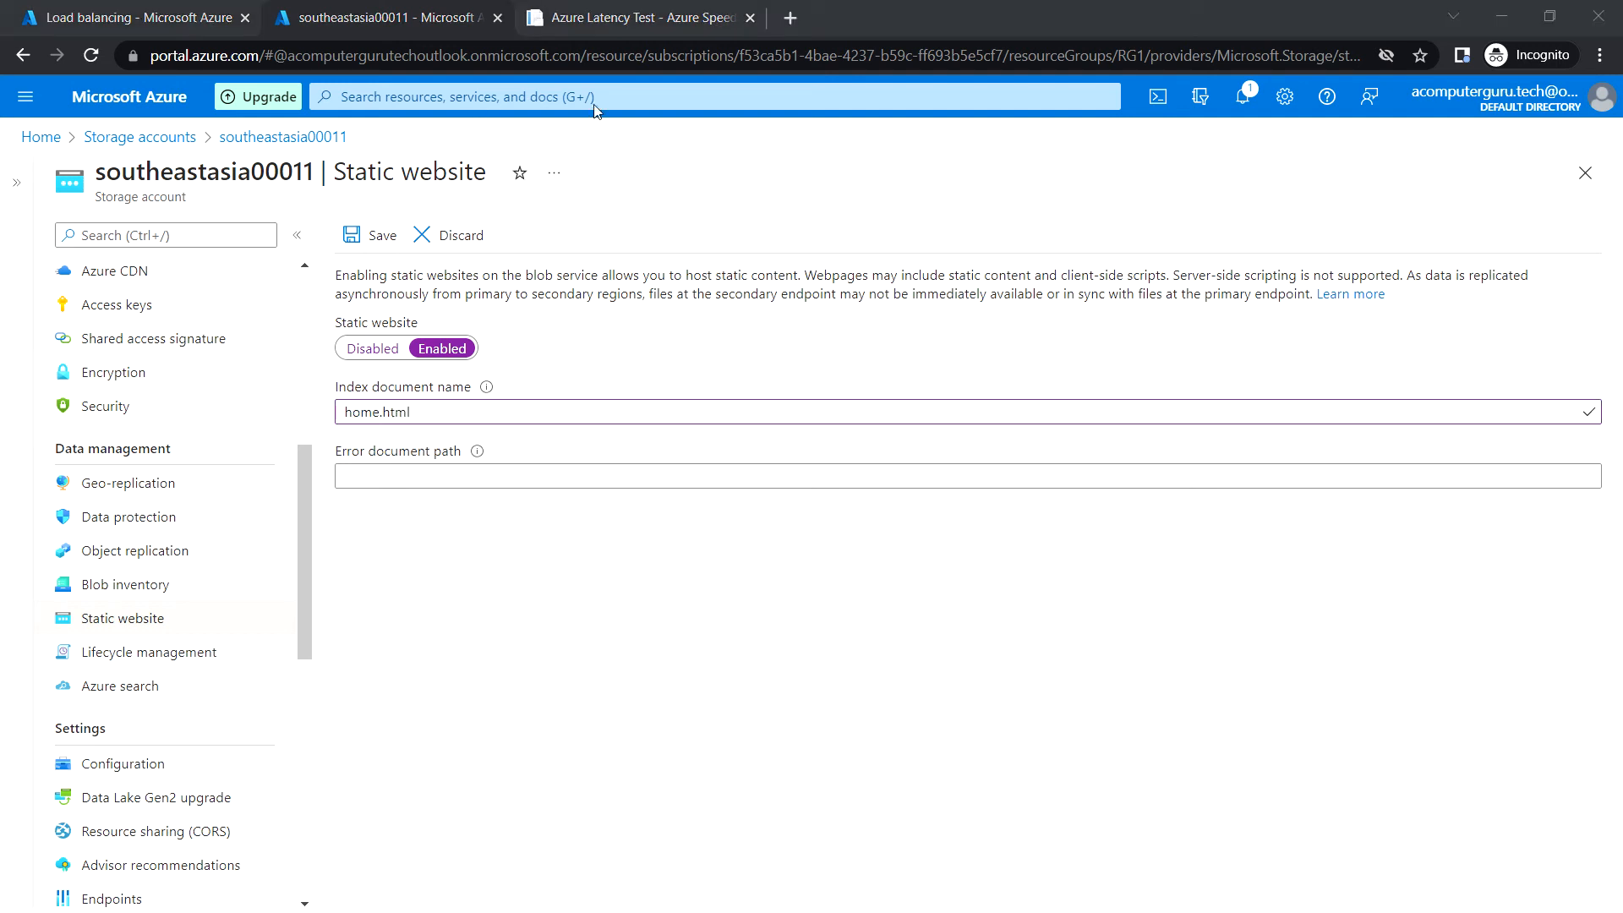
{"action": "left_click", "coordinate": [368, 245]}
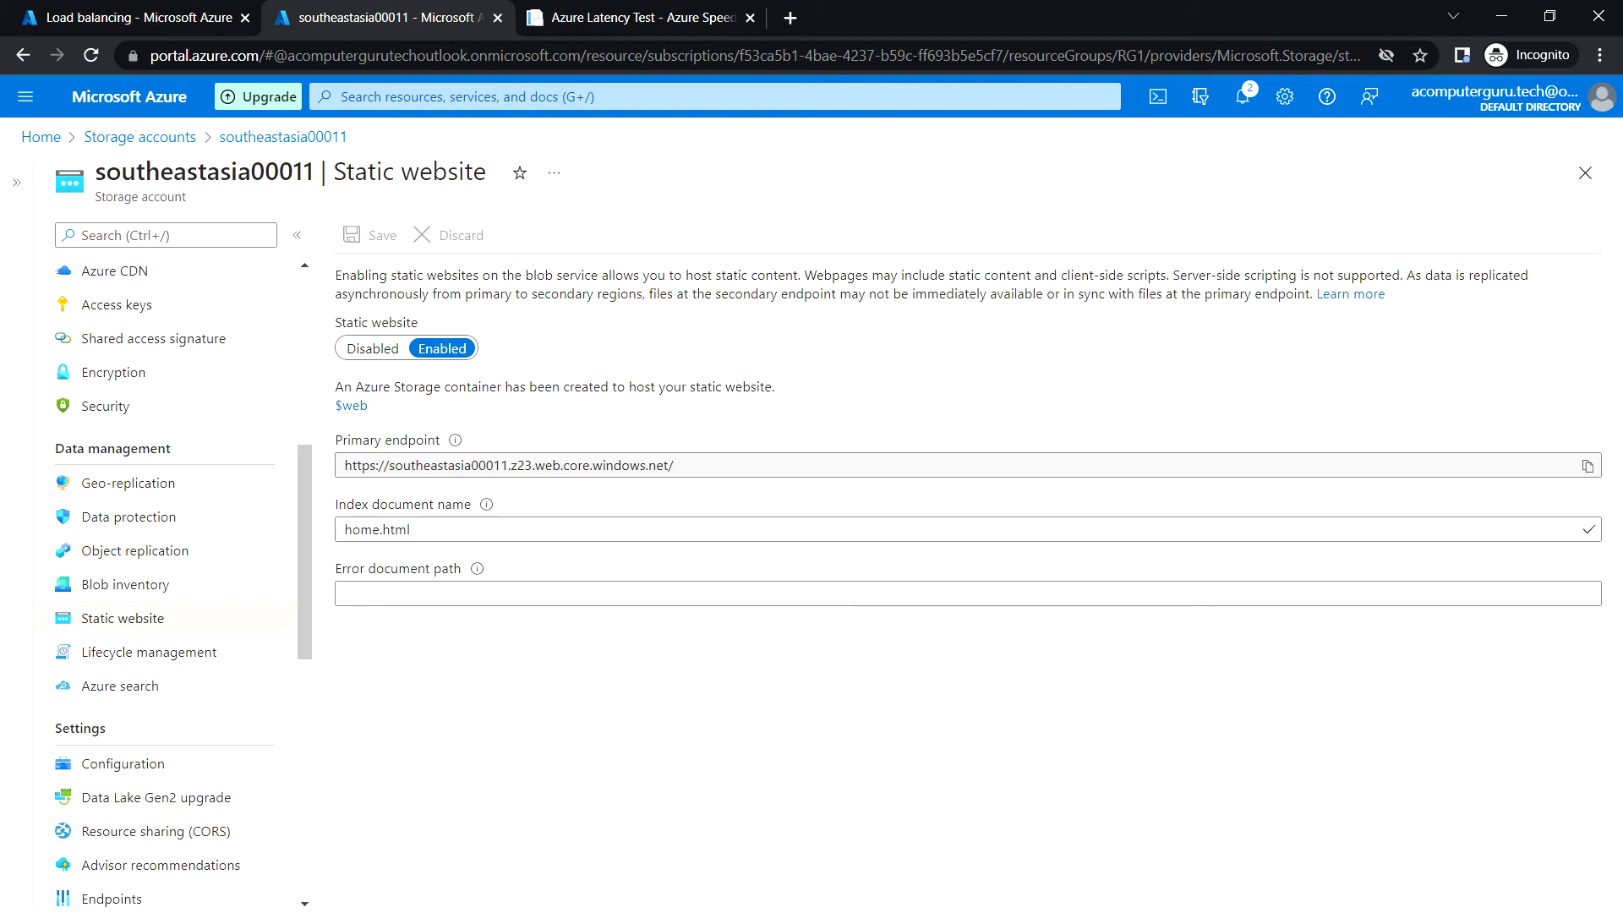
Check the home page source in Notepad and upload home.html from Downloads to the $web container of southeastasia00011.
{"action": "left_click", "coordinate": [352, 407]}
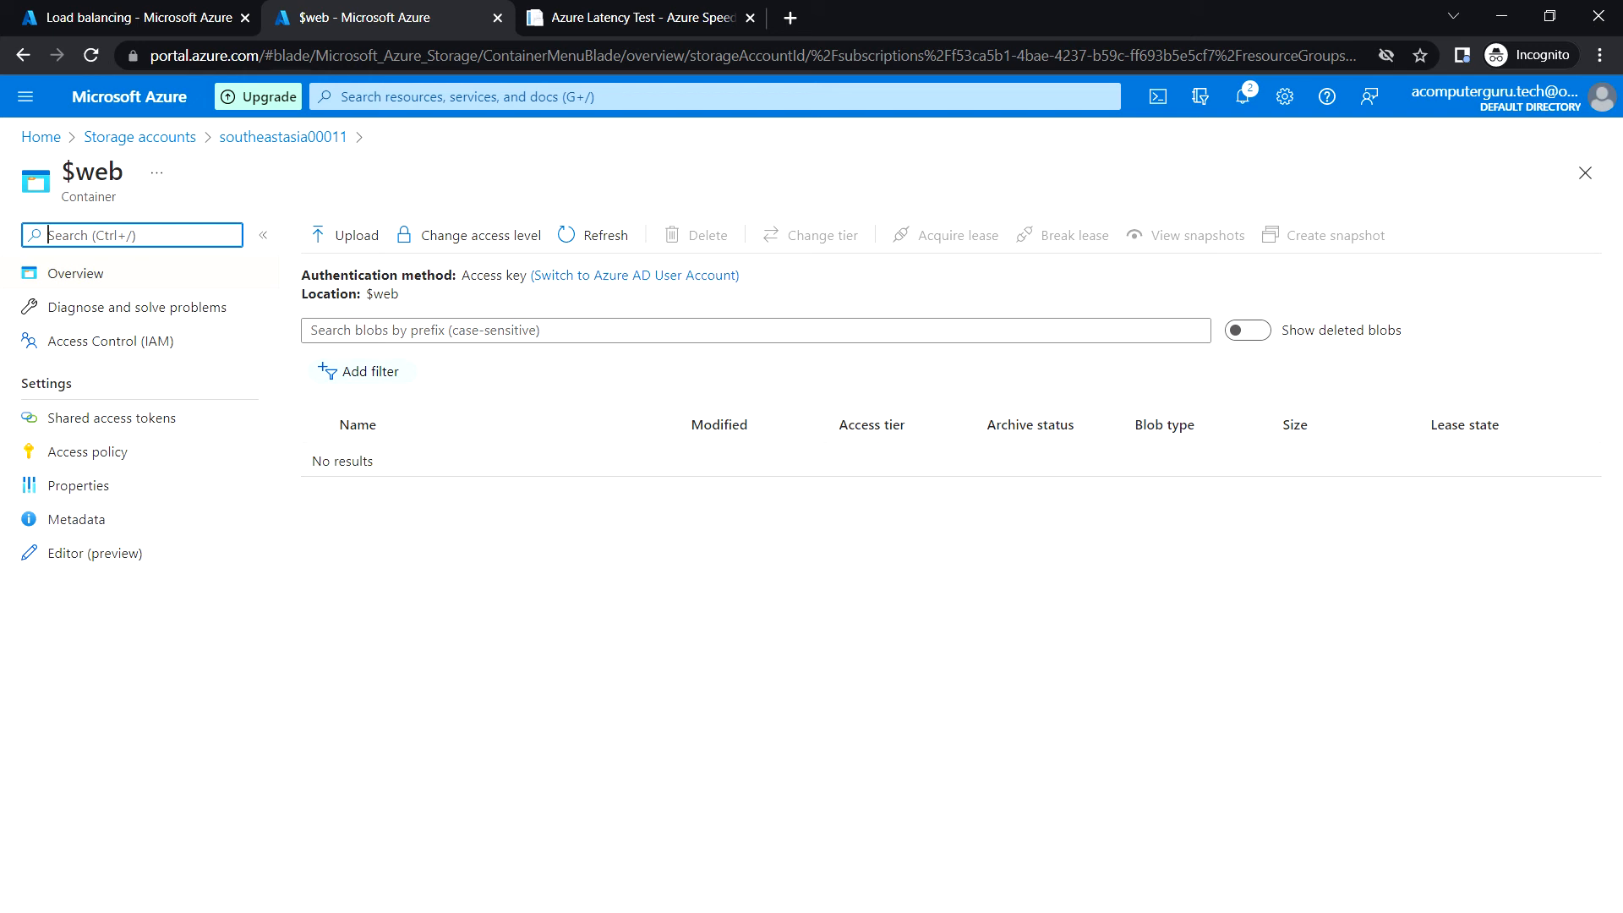
{"action": "key", "text": "alt+Tab"}
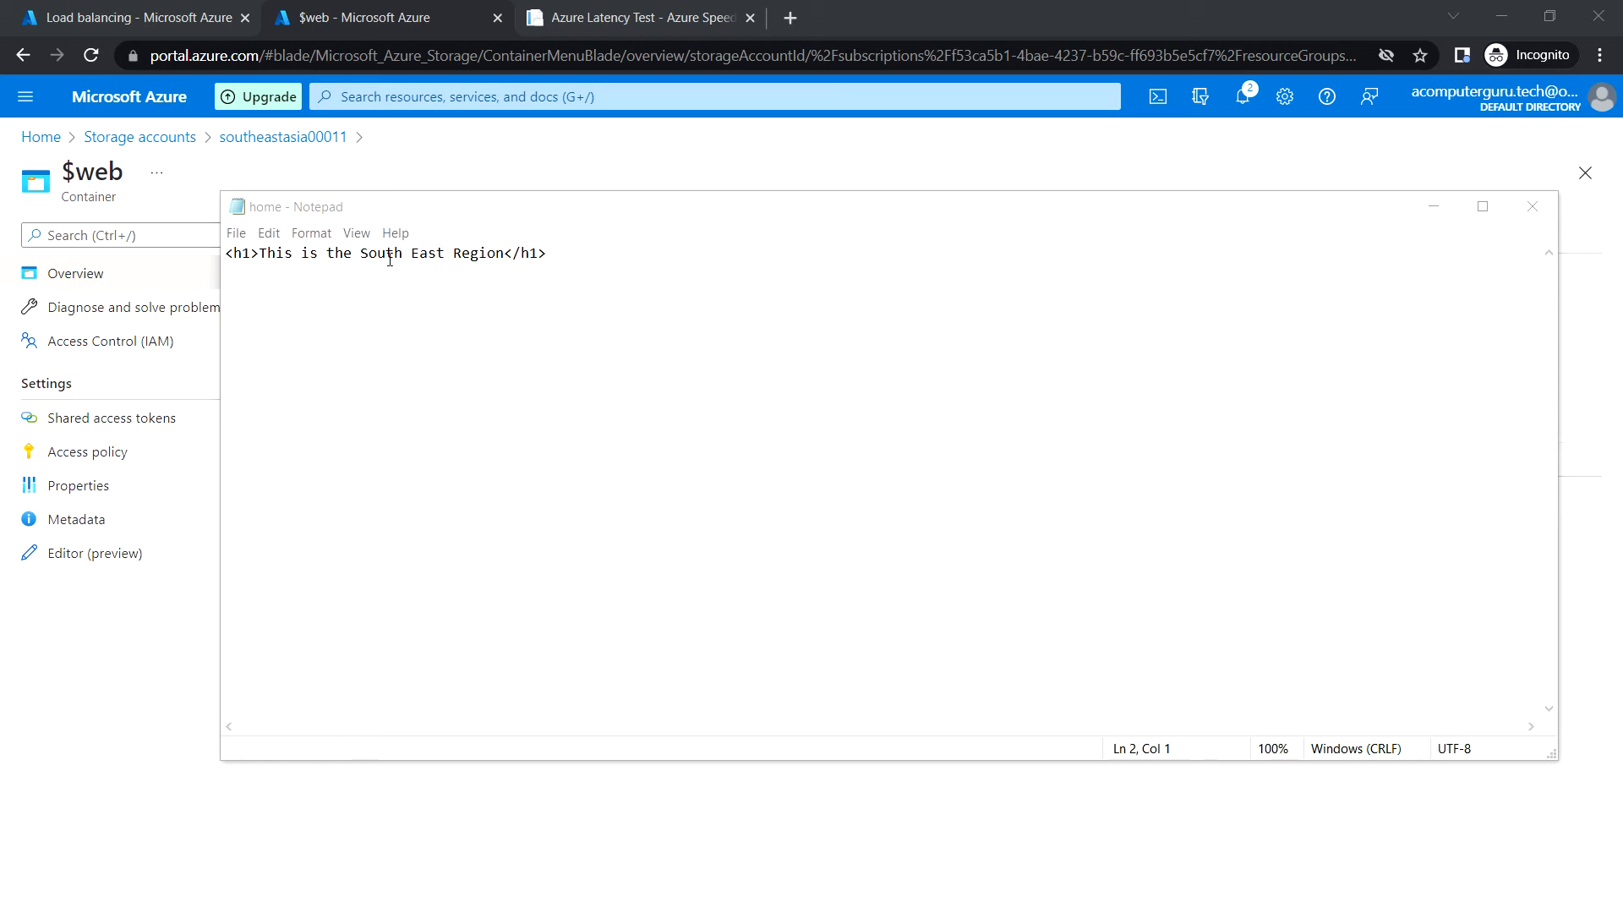
{"action": "left_click", "coordinate": [1428, 213]}
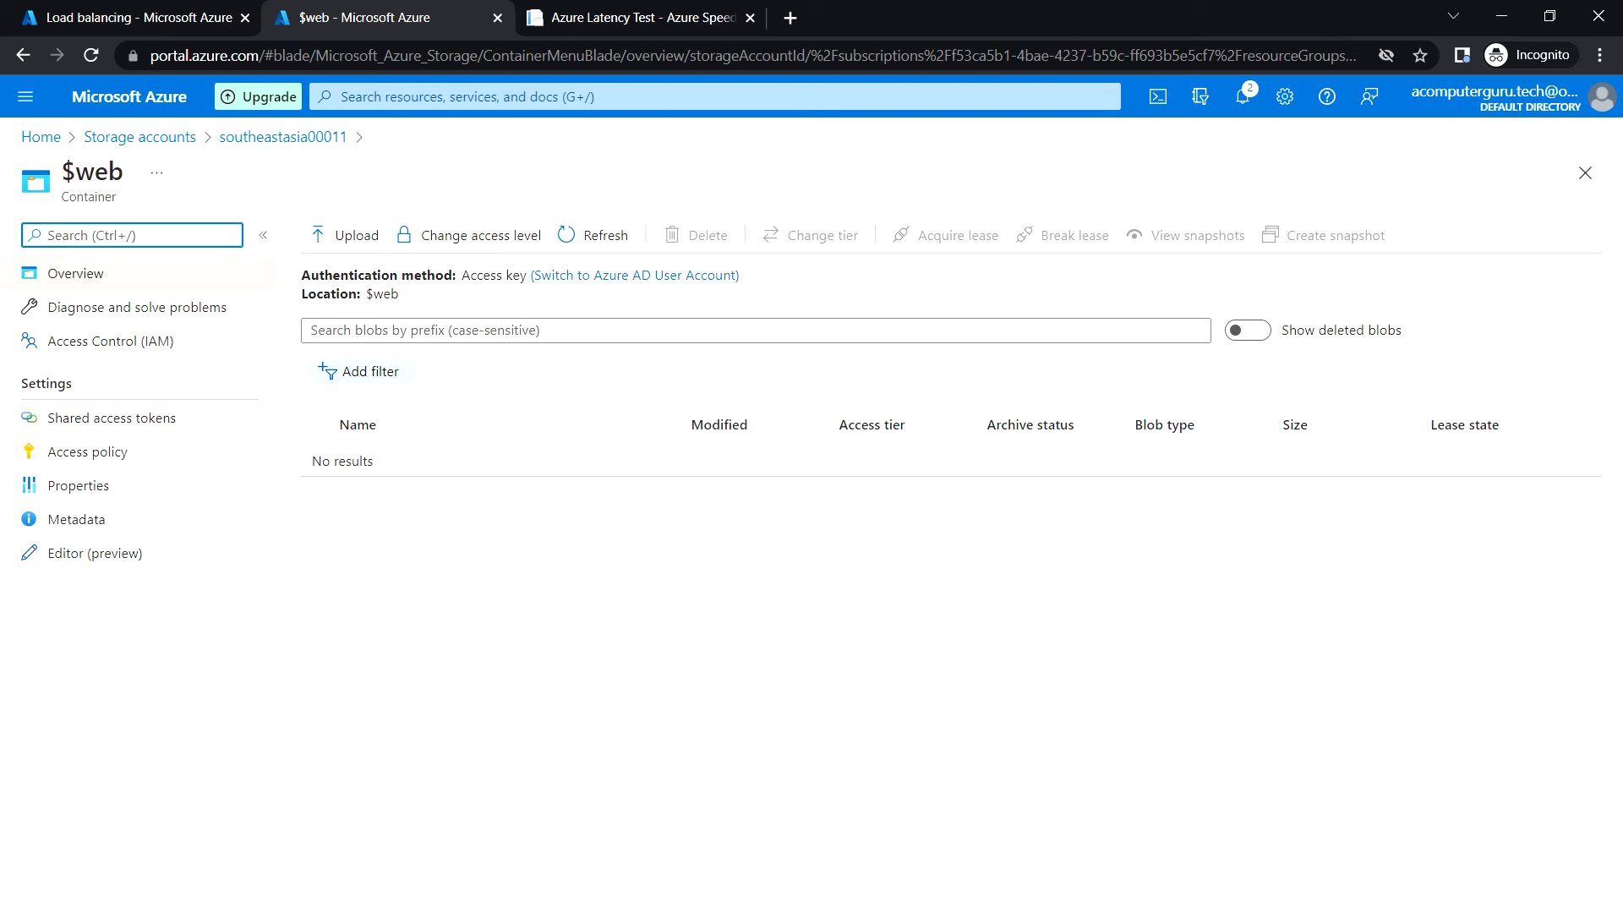
{"action": "left_click", "coordinate": [353, 235]}
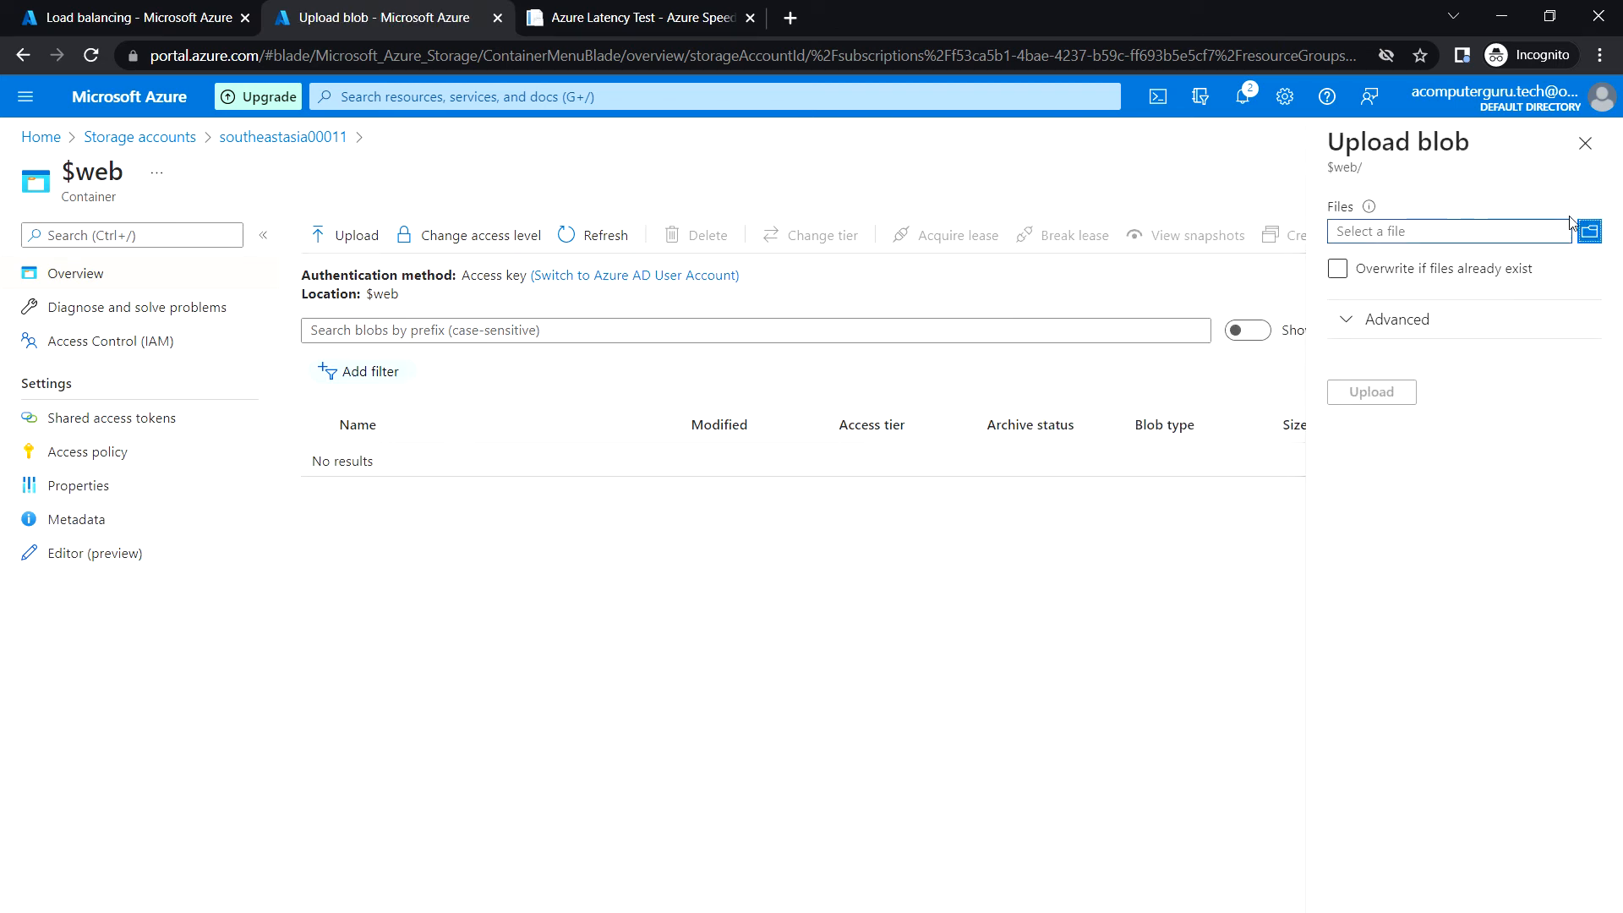
{"action": "left_click", "coordinate": [1591, 232]}
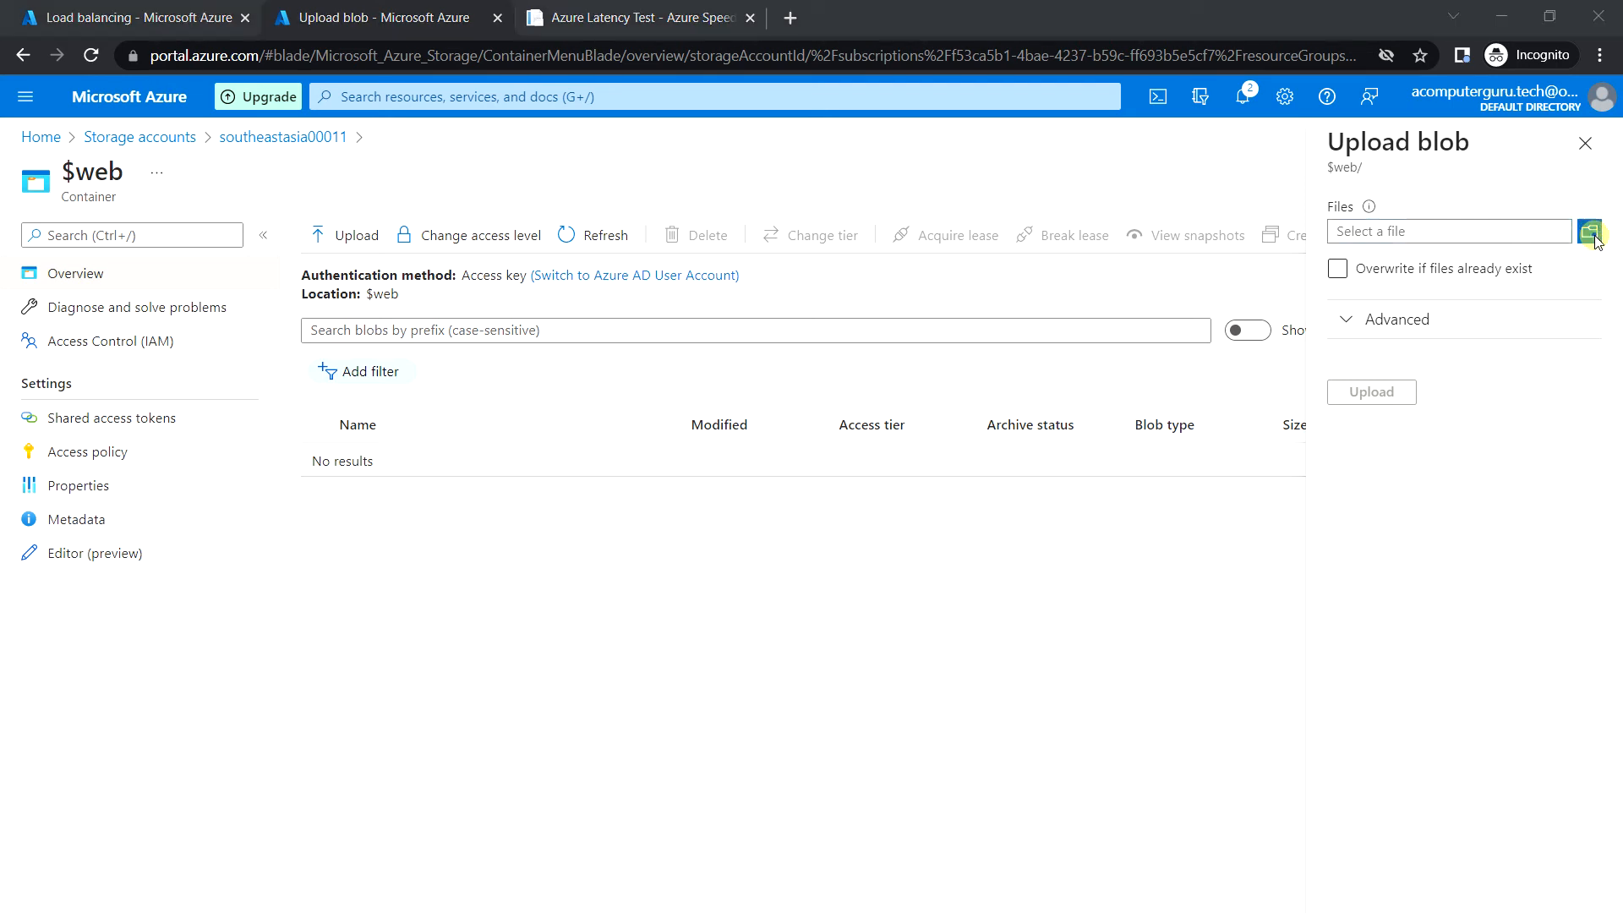
{"action": "left_click", "coordinate": [237, 157]}
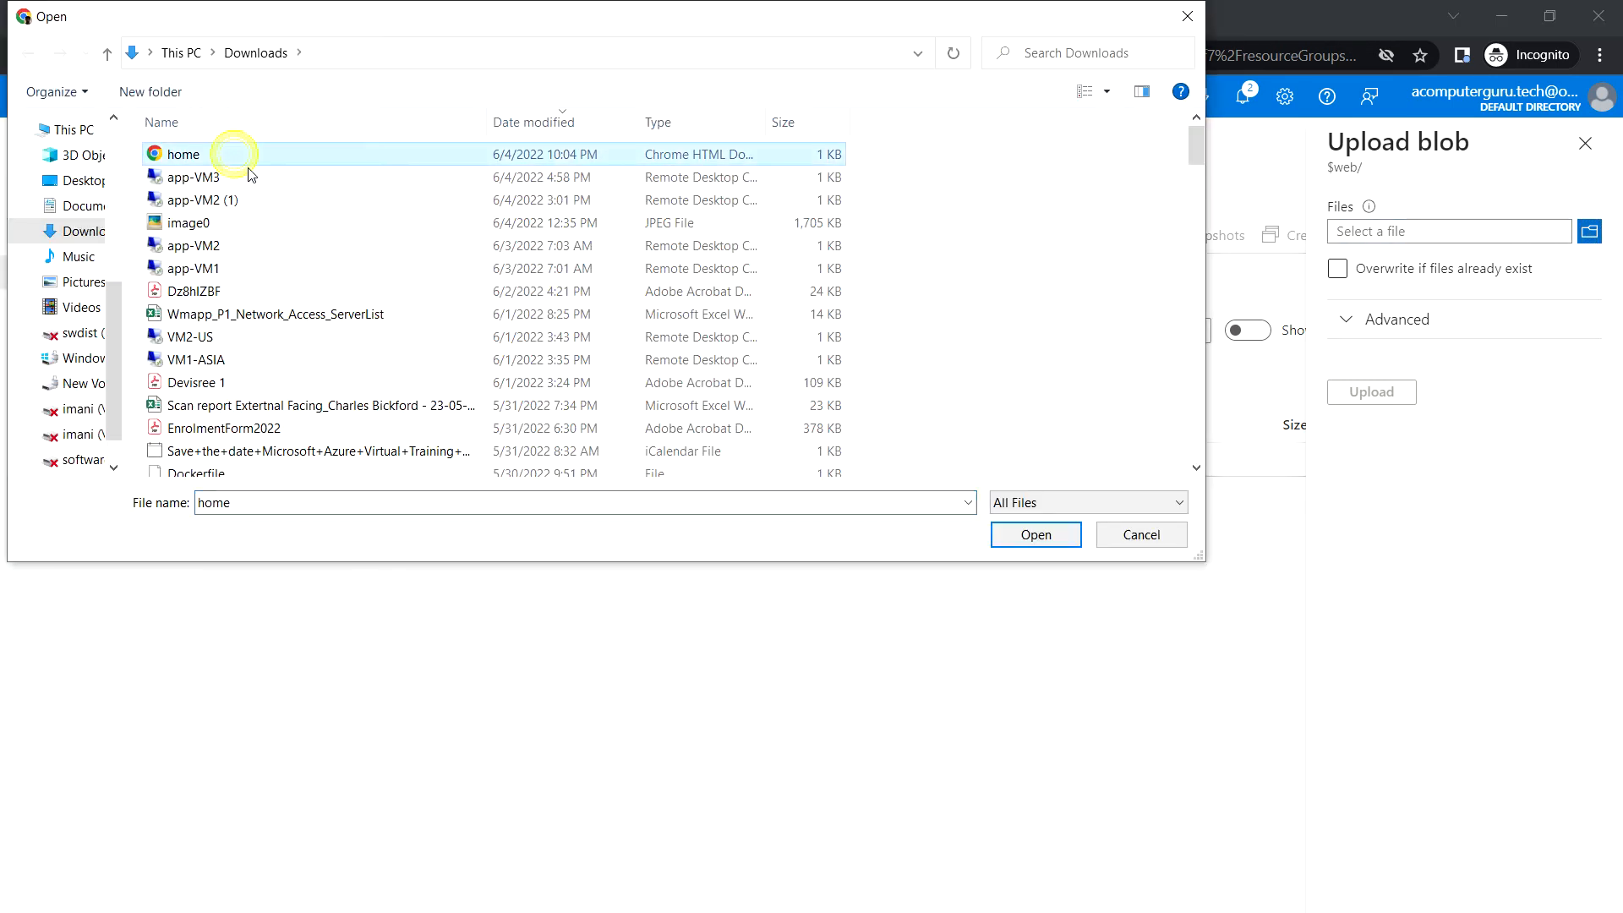
{"action": "left_click", "coordinate": [1037, 535]}
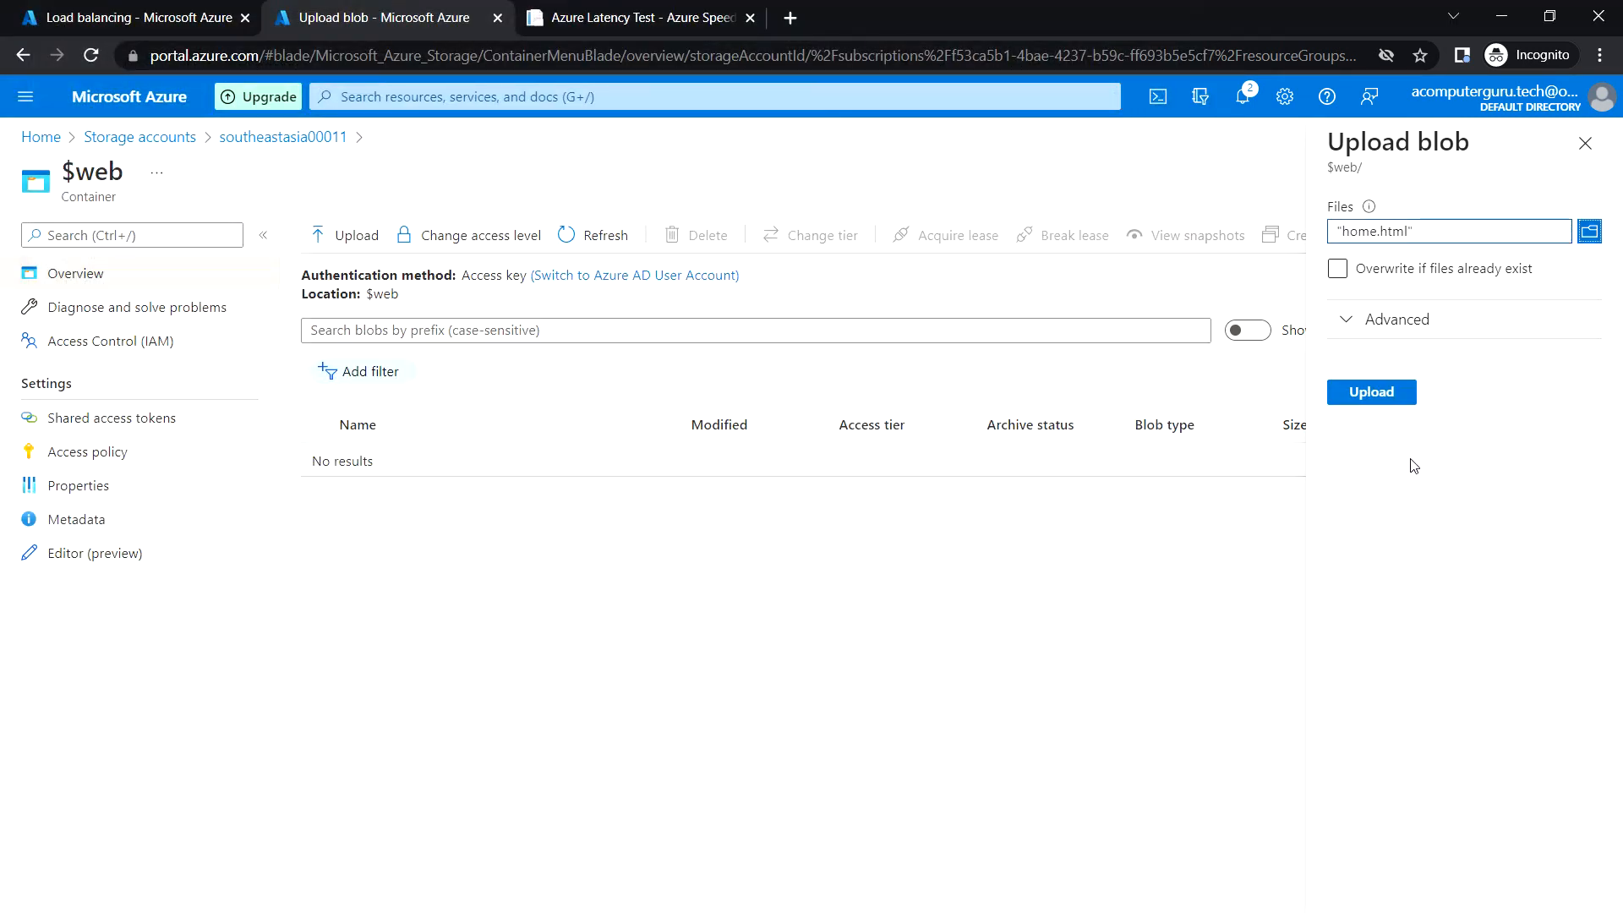
{"action": "left_click", "coordinate": [1391, 394]}
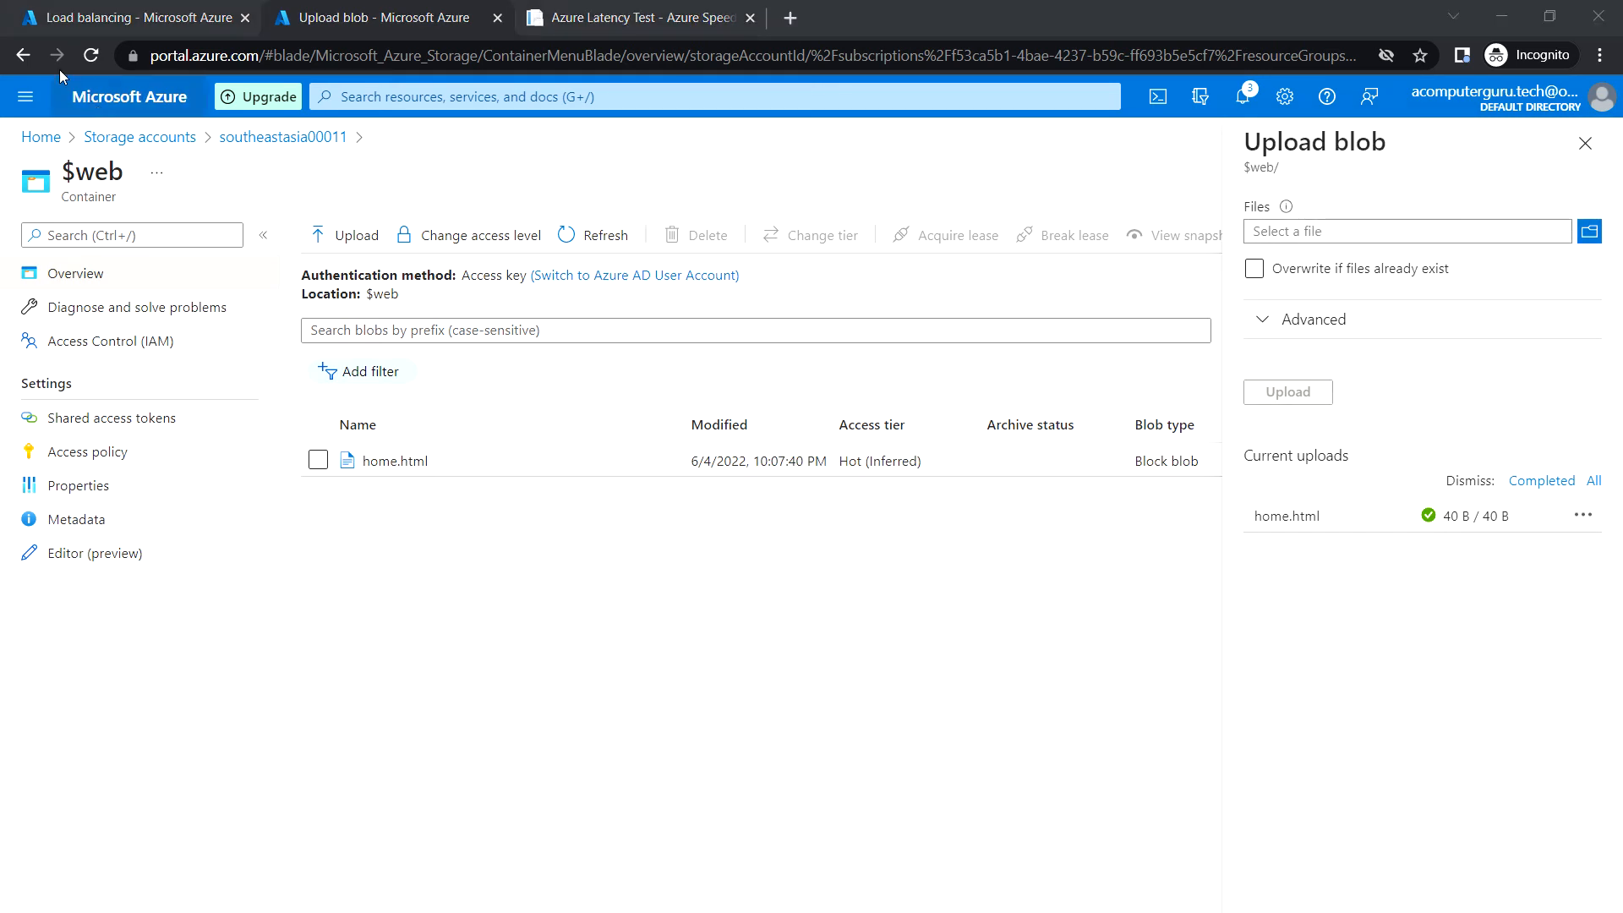
Copy the primary endpoint of the southeastasia00011 static website and load it in a new browser tab.
{"action": "left_click", "coordinate": [23, 55]}
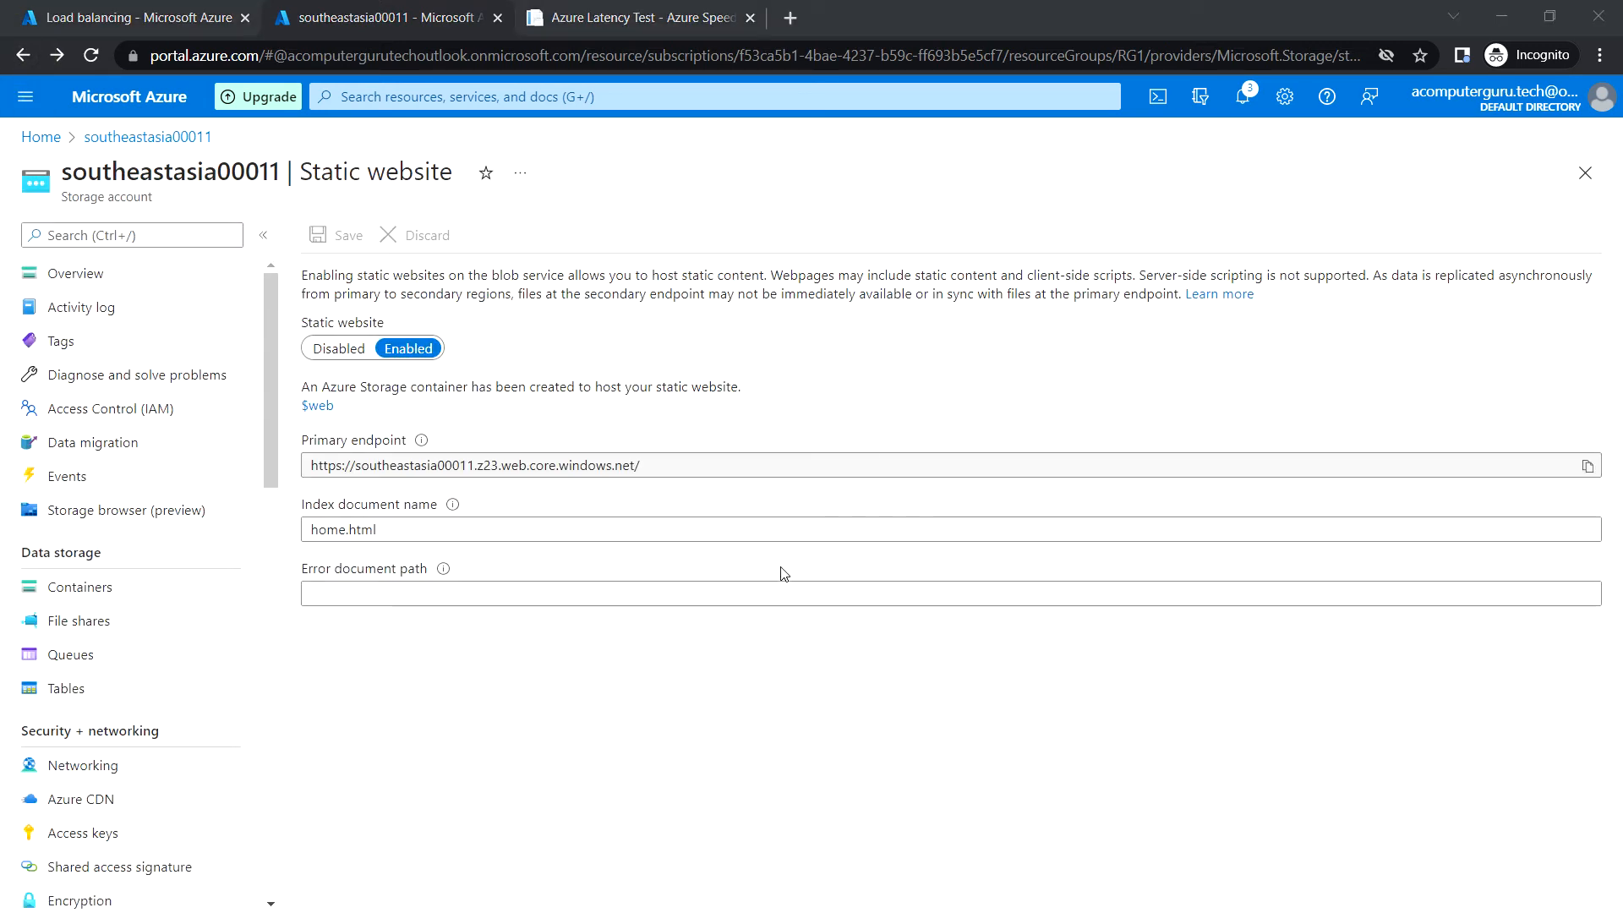
{"action": "left_click", "coordinate": [1588, 466]}
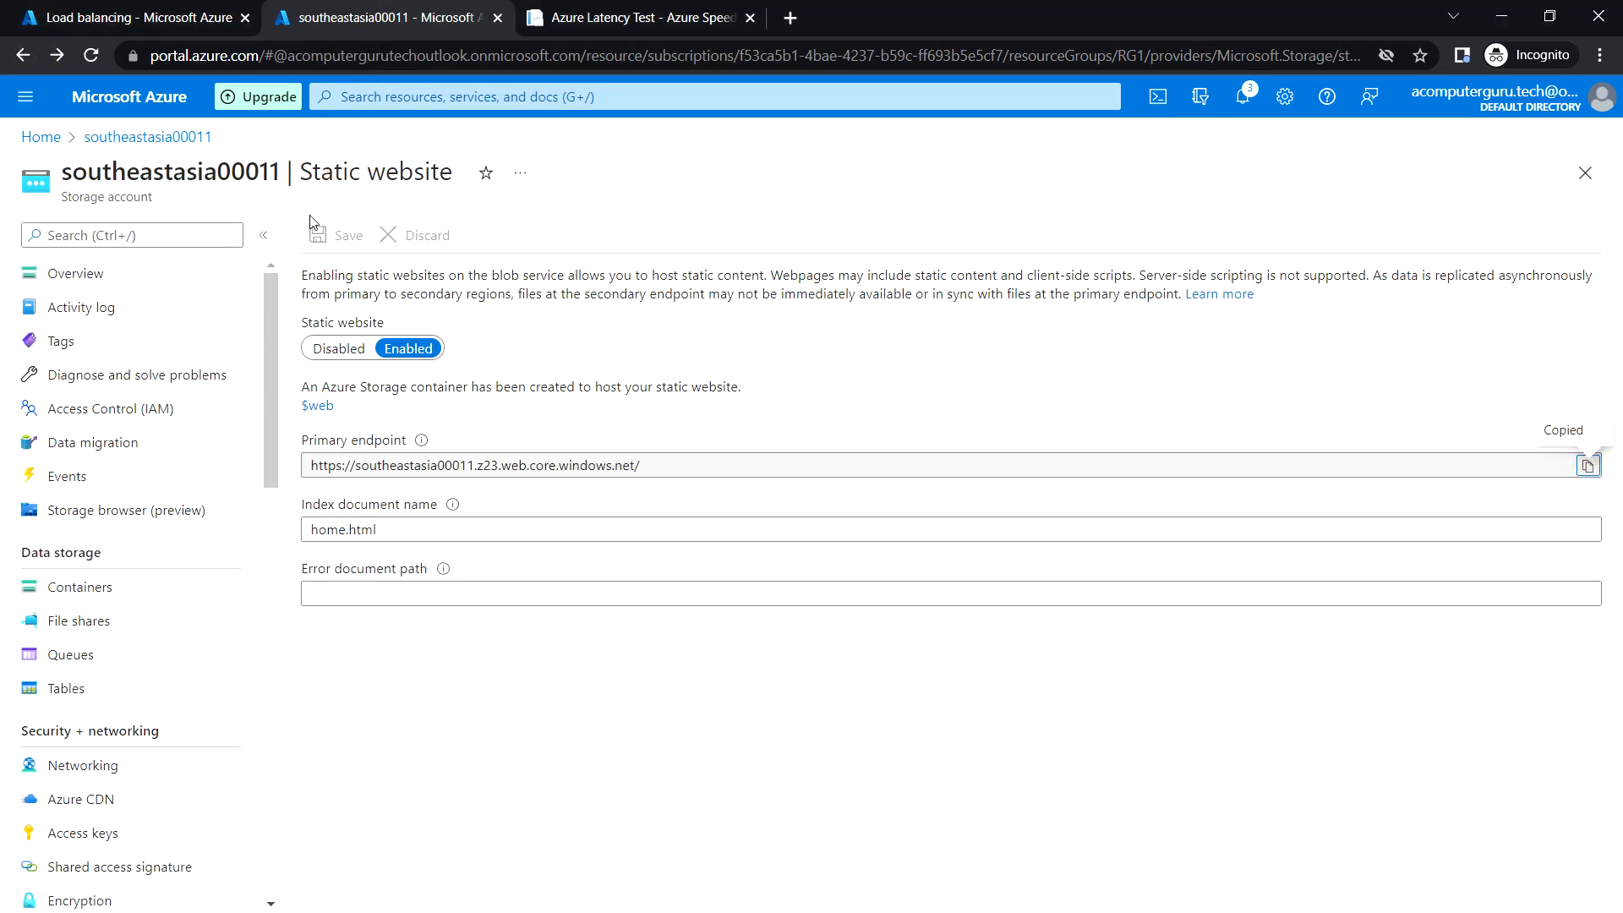
{"action": "left_click", "coordinate": [795, 19]}
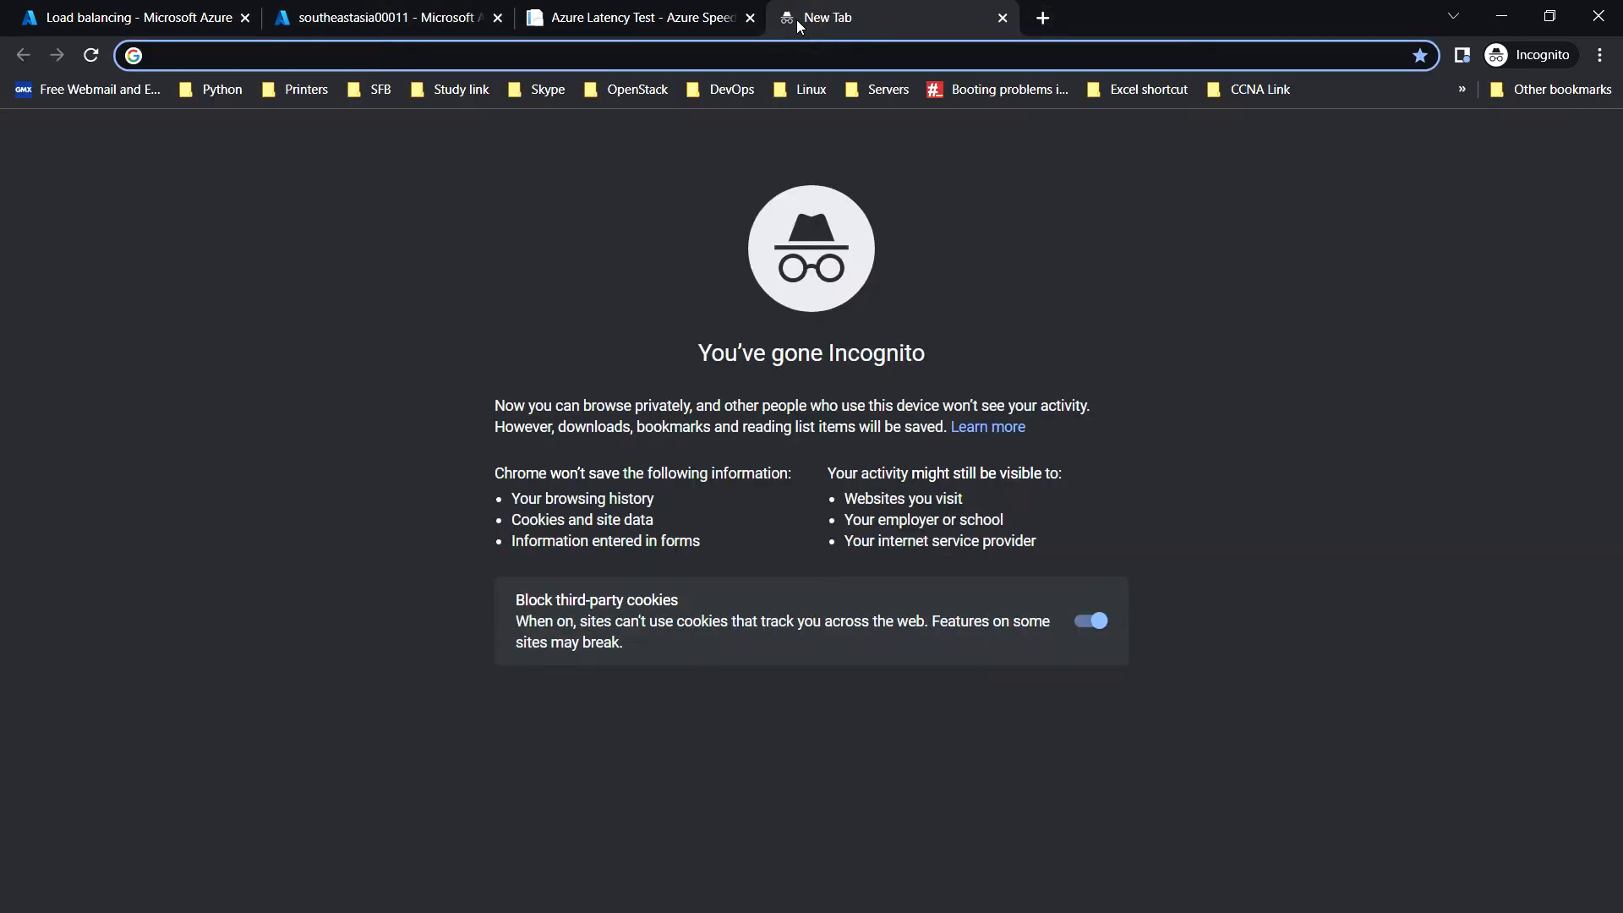
{"action": "key", "text": "ctrl+v"}
{"action": "key", "text": "Return"}
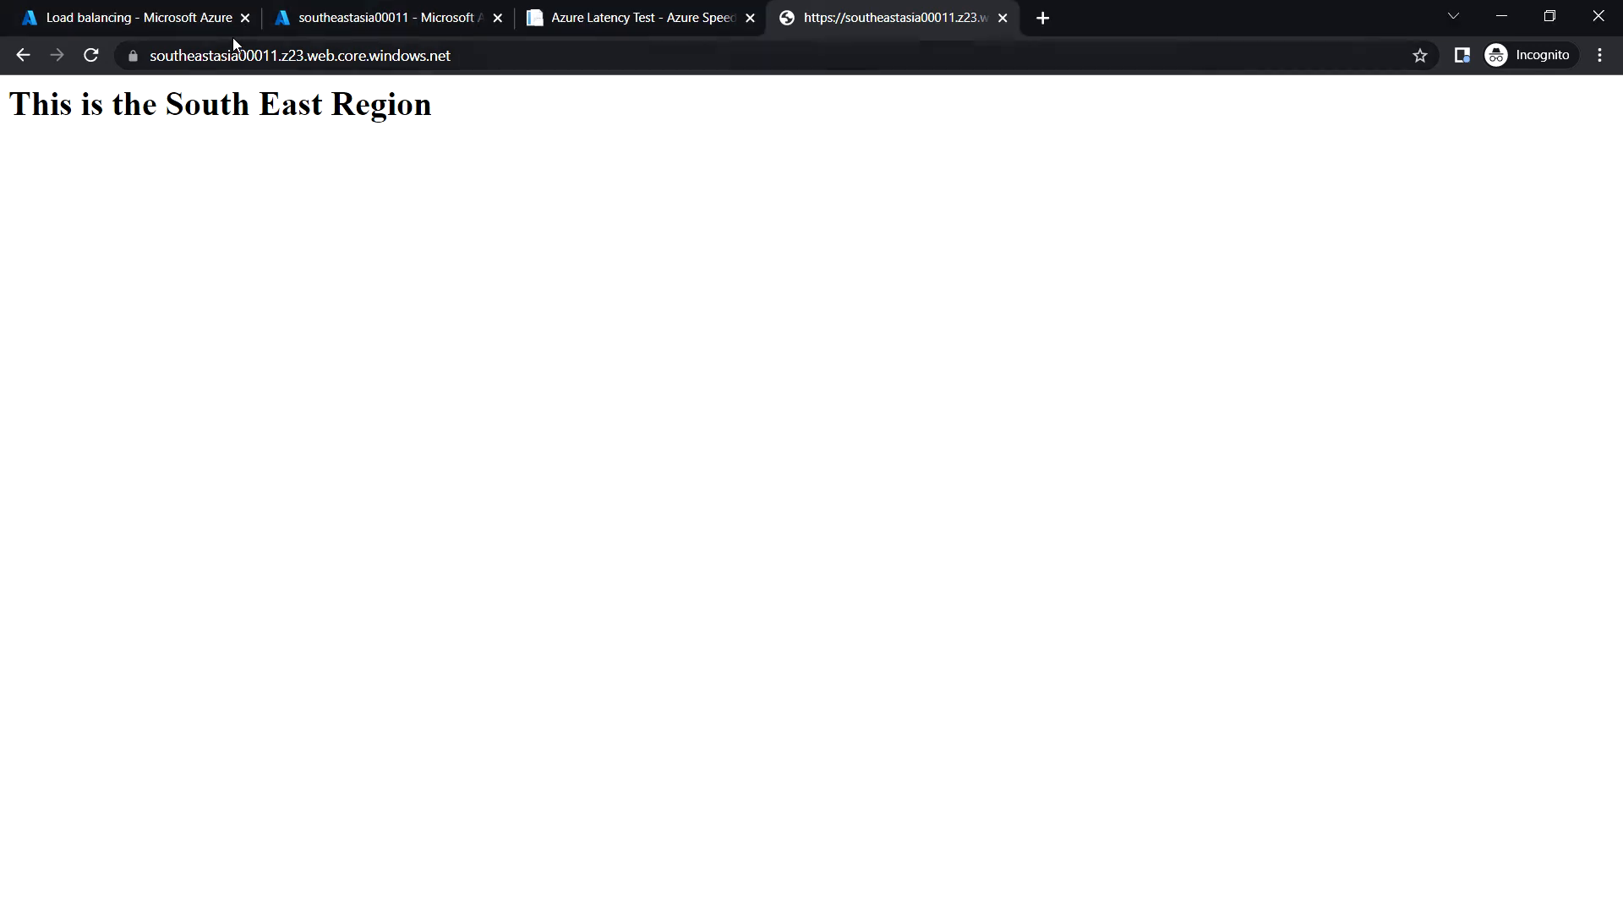
Return to the storage accounts list and open the static website settings of eastusstorageaccount001.
{"action": "left_click", "coordinate": [169, 17]}
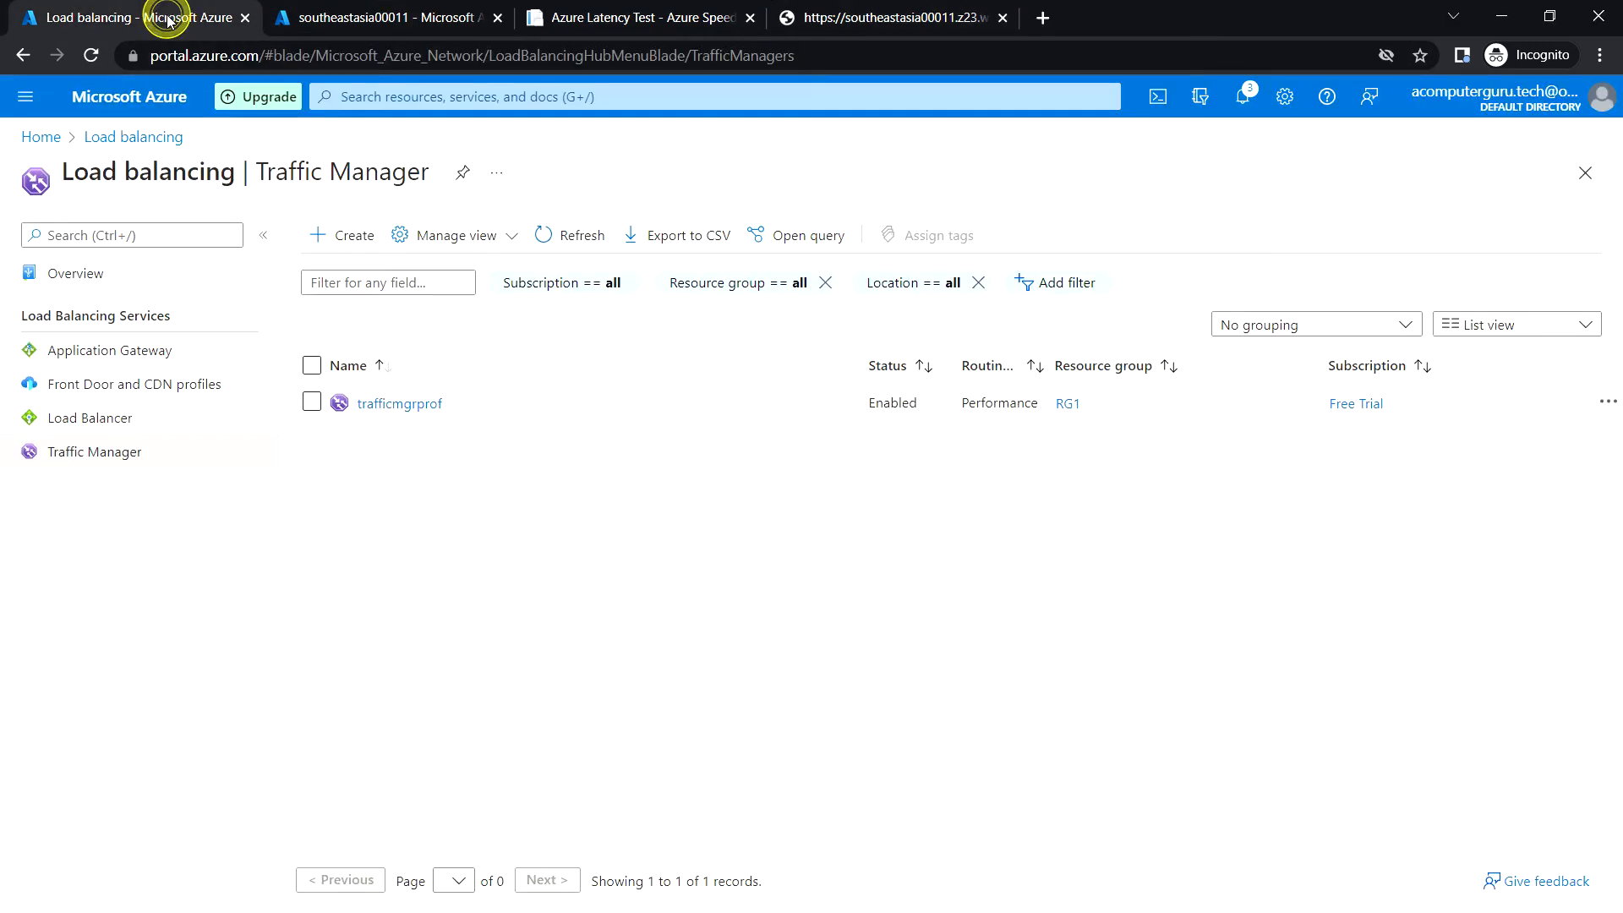
{"action": "left_click", "coordinate": [324, 20]}
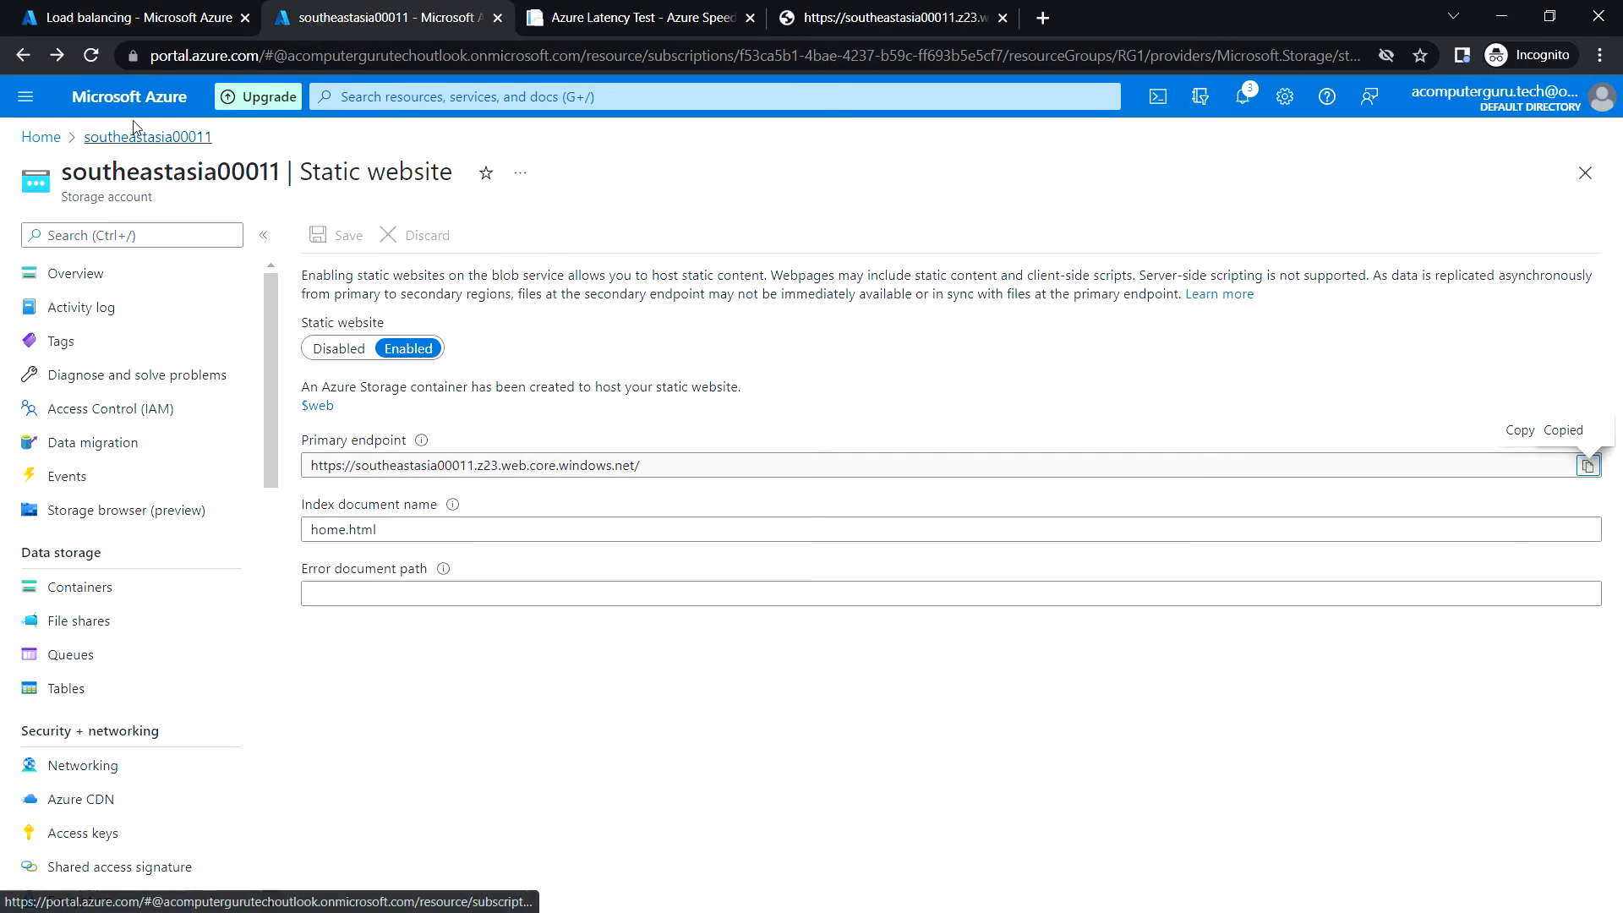
{"action": "left_click", "coordinate": [56, 138]}
{"action": "left_click", "coordinate": [425, 617]}
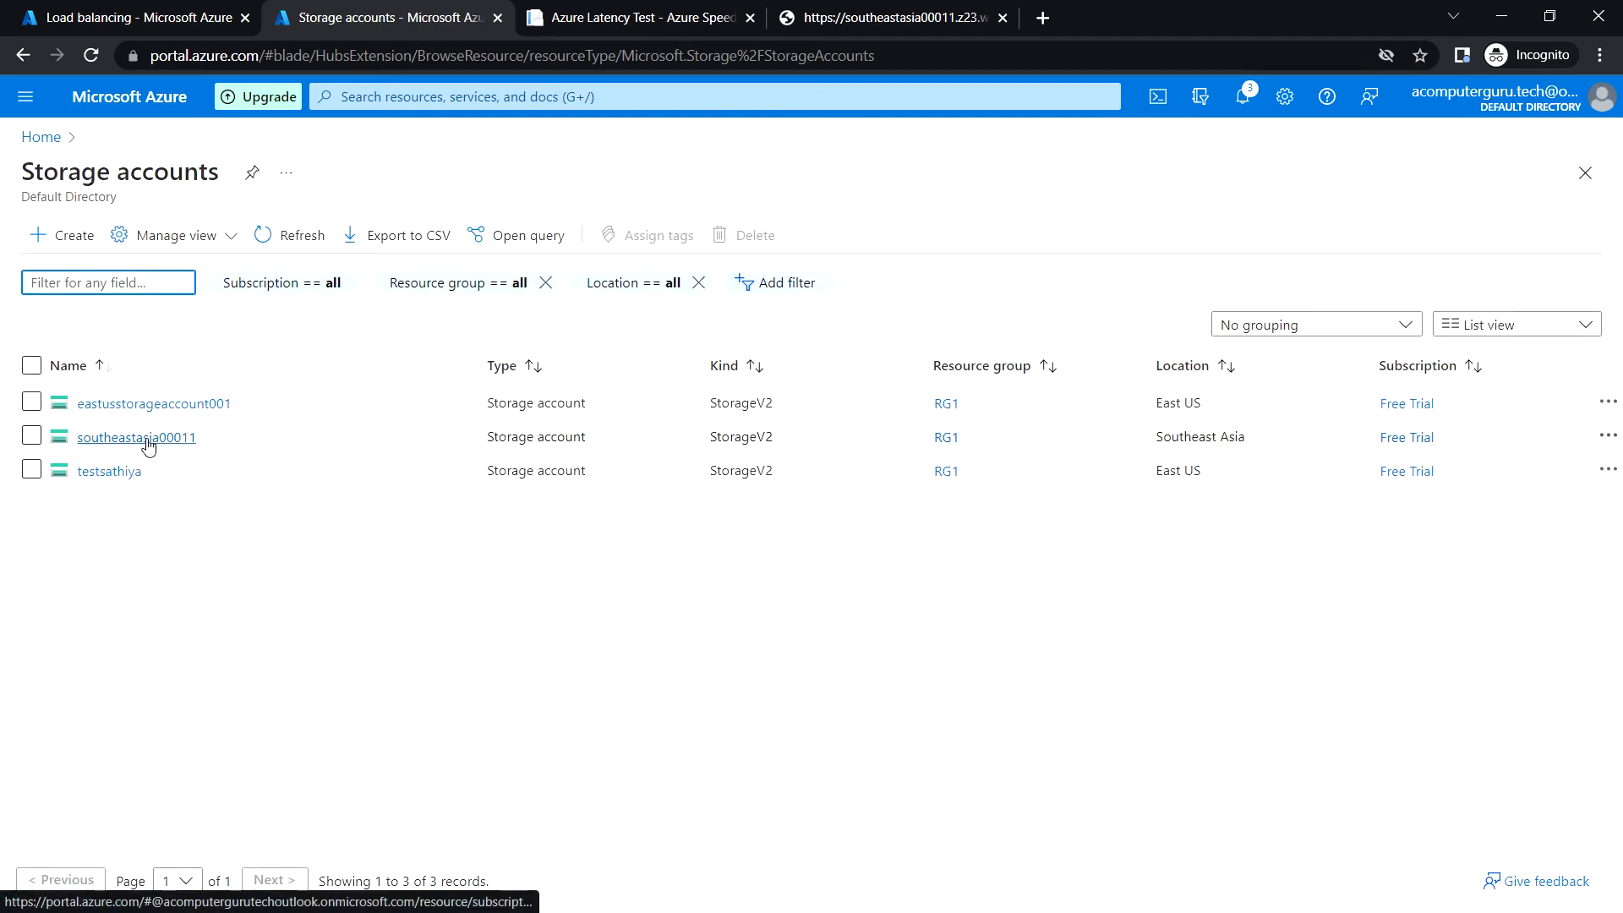
{"action": "left_click", "coordinate": [161, 409]}
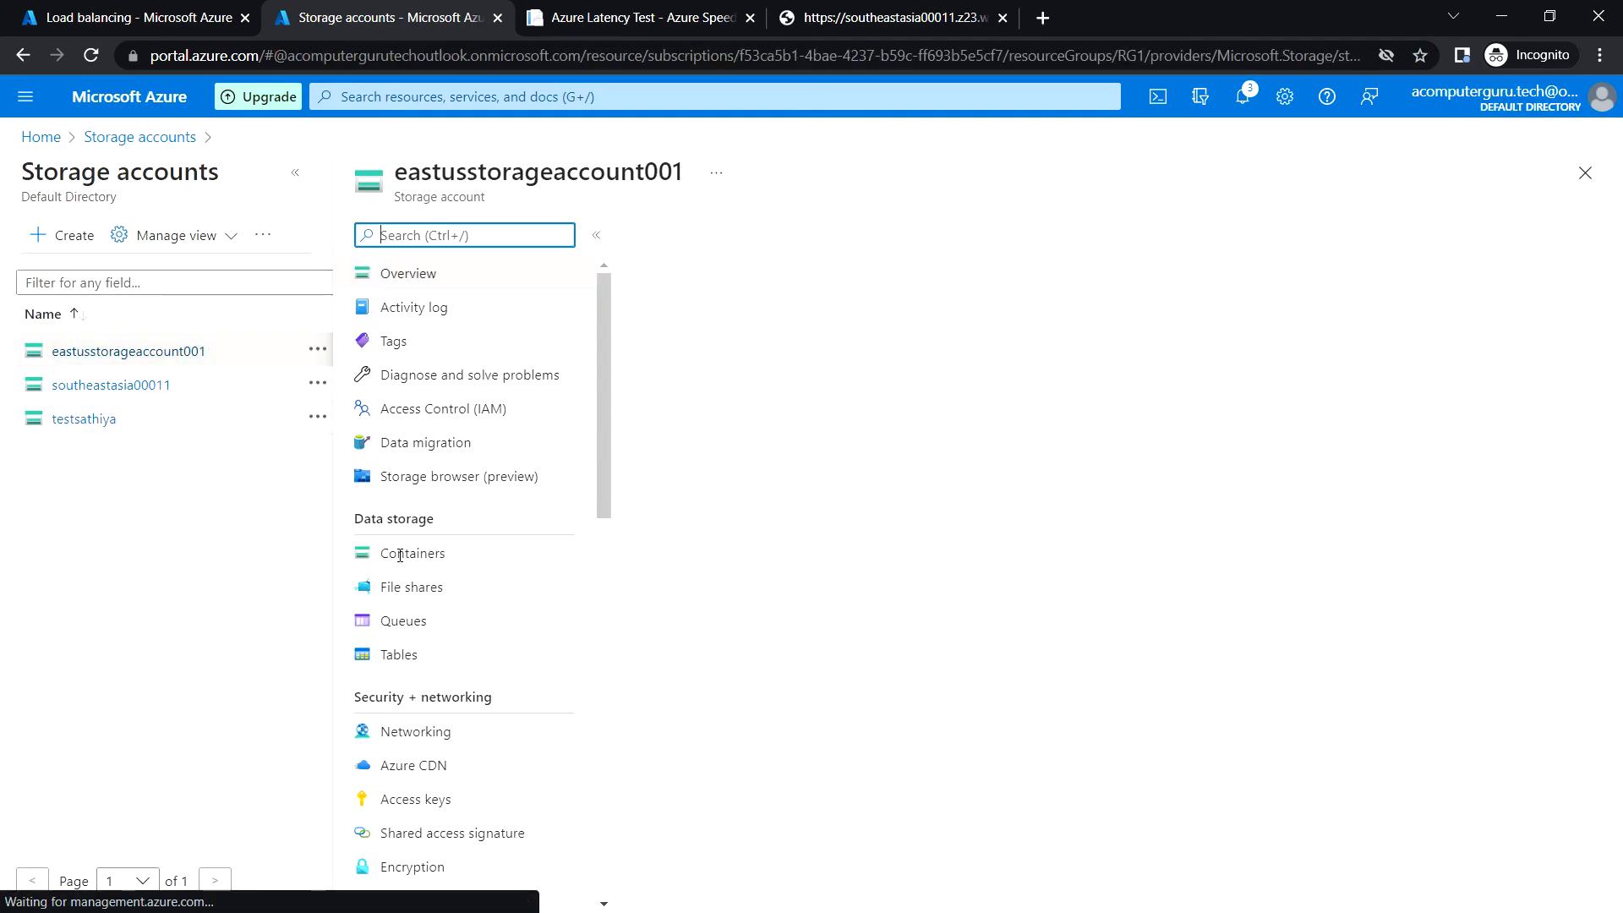
{"action": "scroll", "coordinate": [486, 610], "scroll_direction": "down", "scroll_amount": 3}
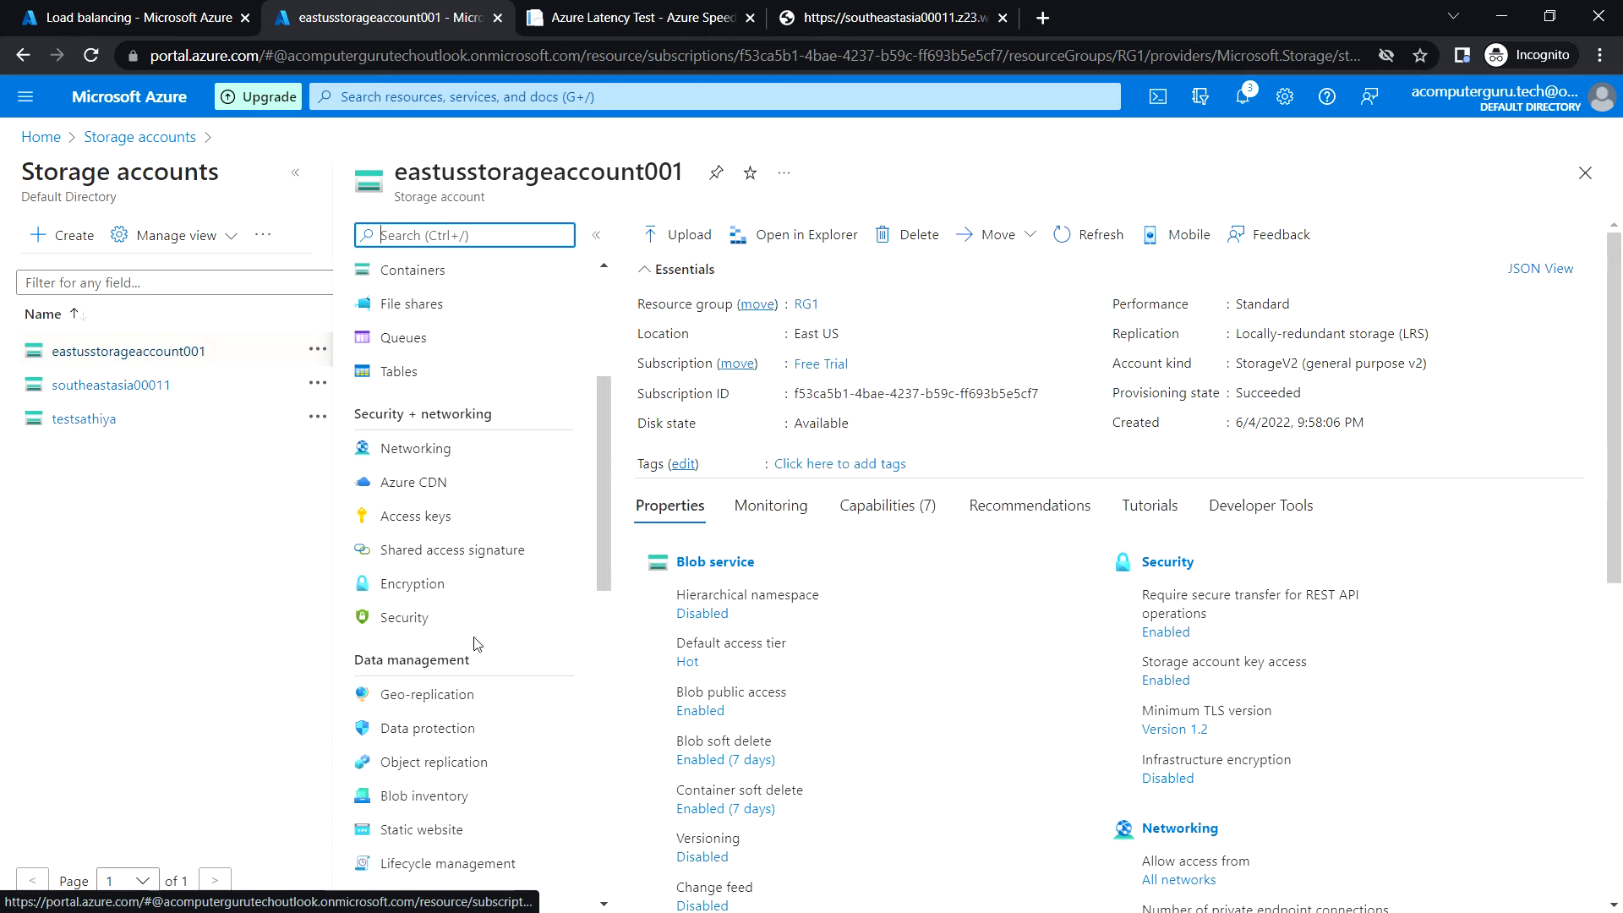
{"action": "scroll", "coordinate": [478, 643], "scroll_direction": "down", "scroll_amount": 3}
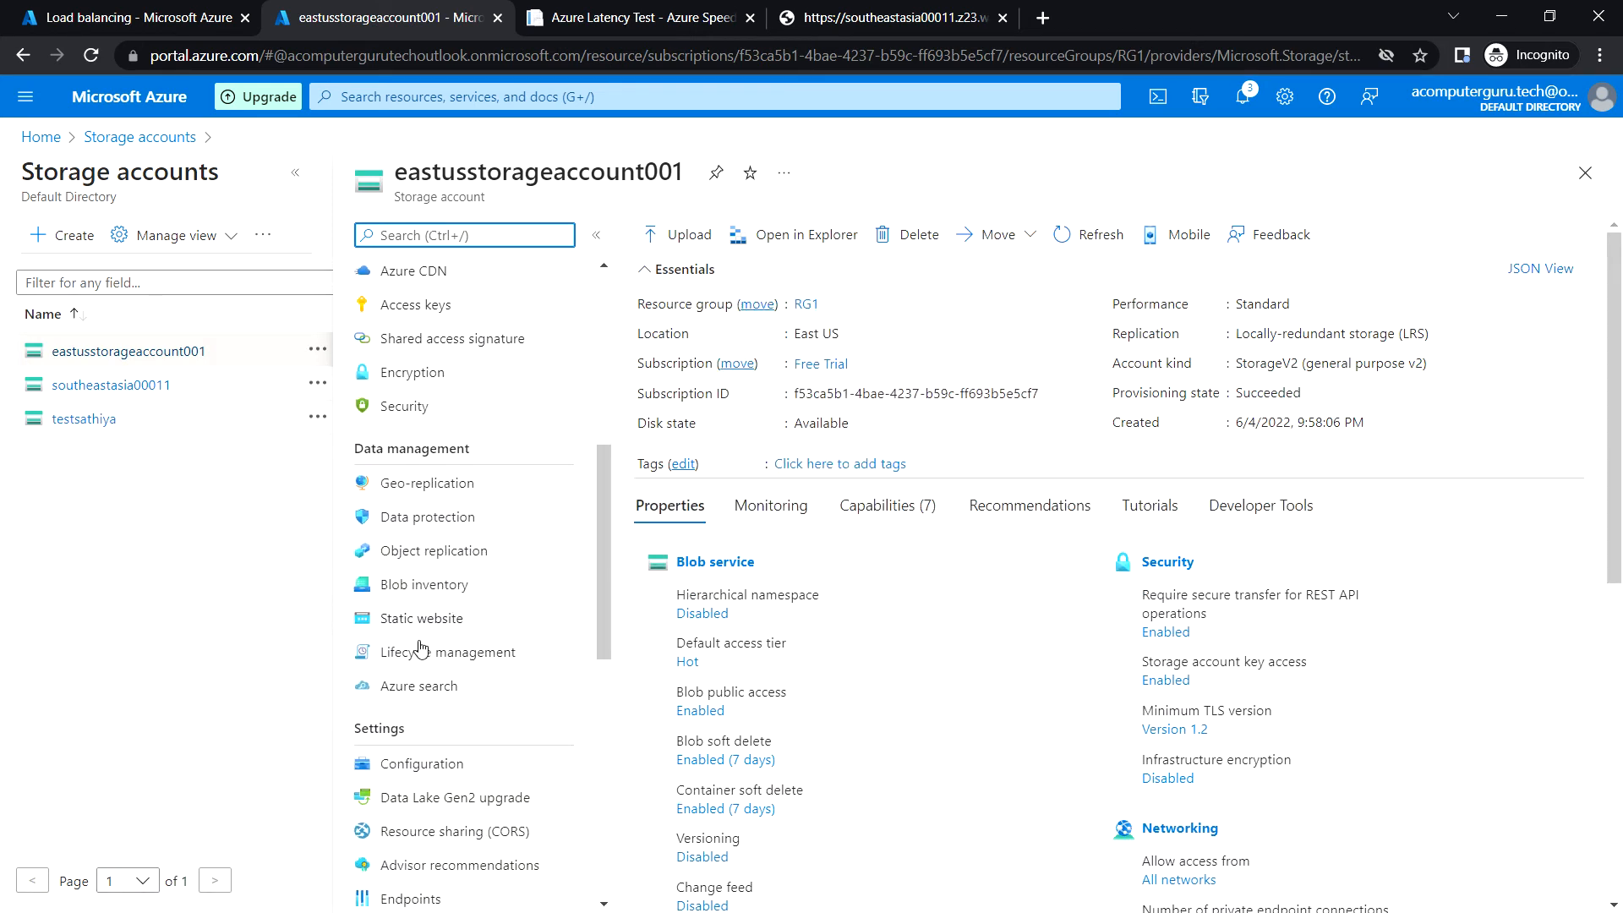
{"action": "left_click", "coordinate": [452, 627]}
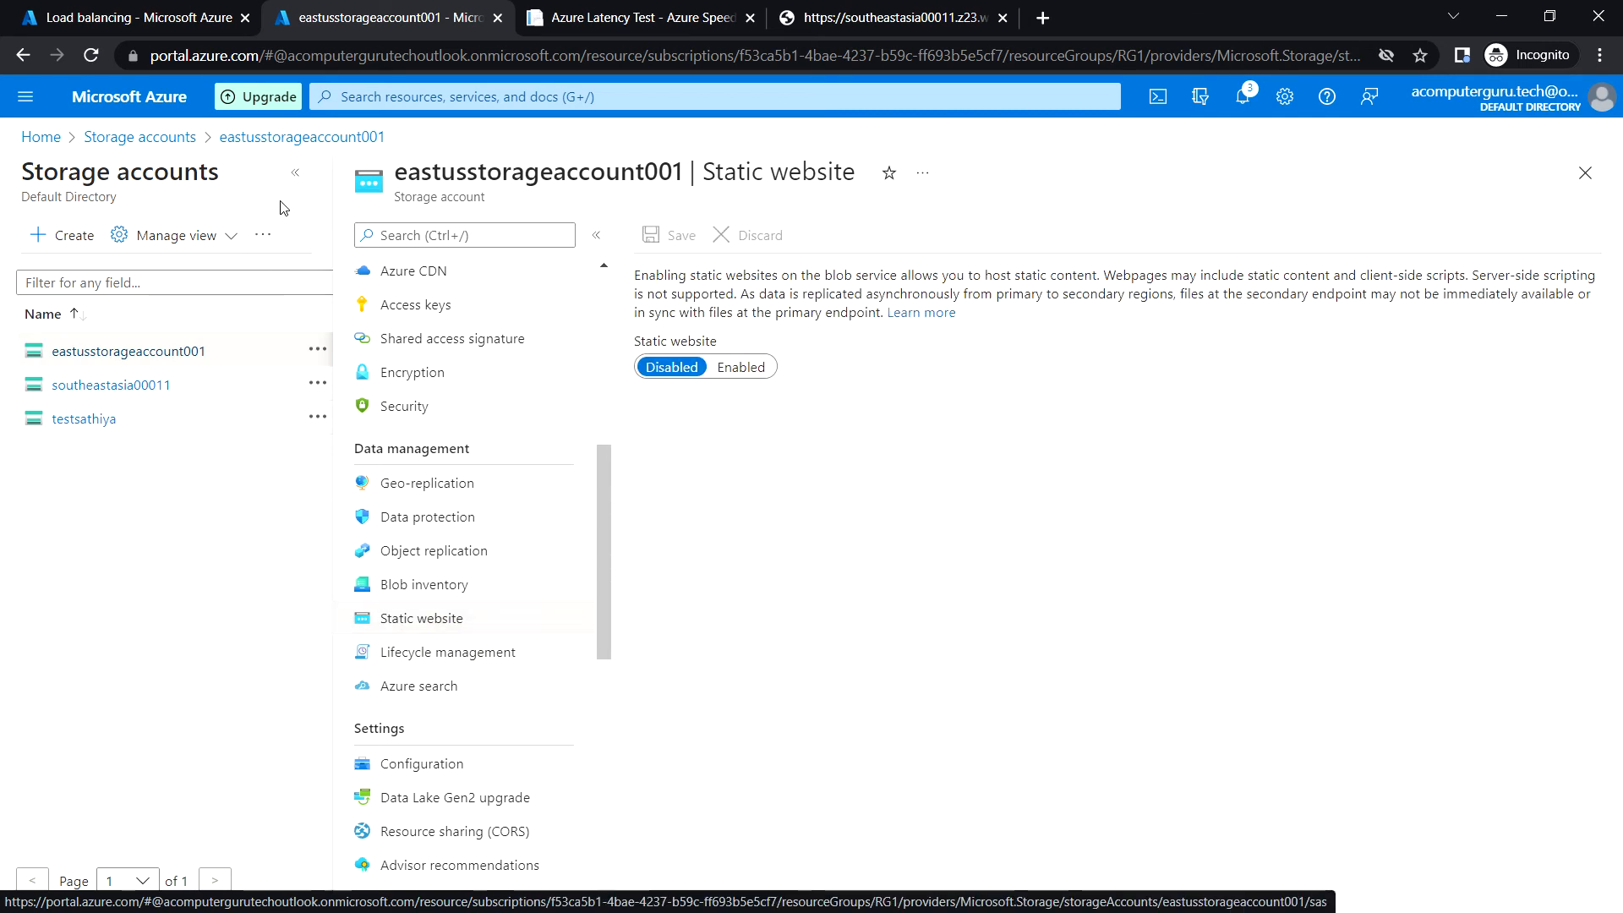
Enable the static website on eastusstorageaccount001 with home.html as the index document and save the configuration.
{"action": "left_click", "coordinate": [295, 174]}
{"action": "left_click", "coordinate": [452, 349]}
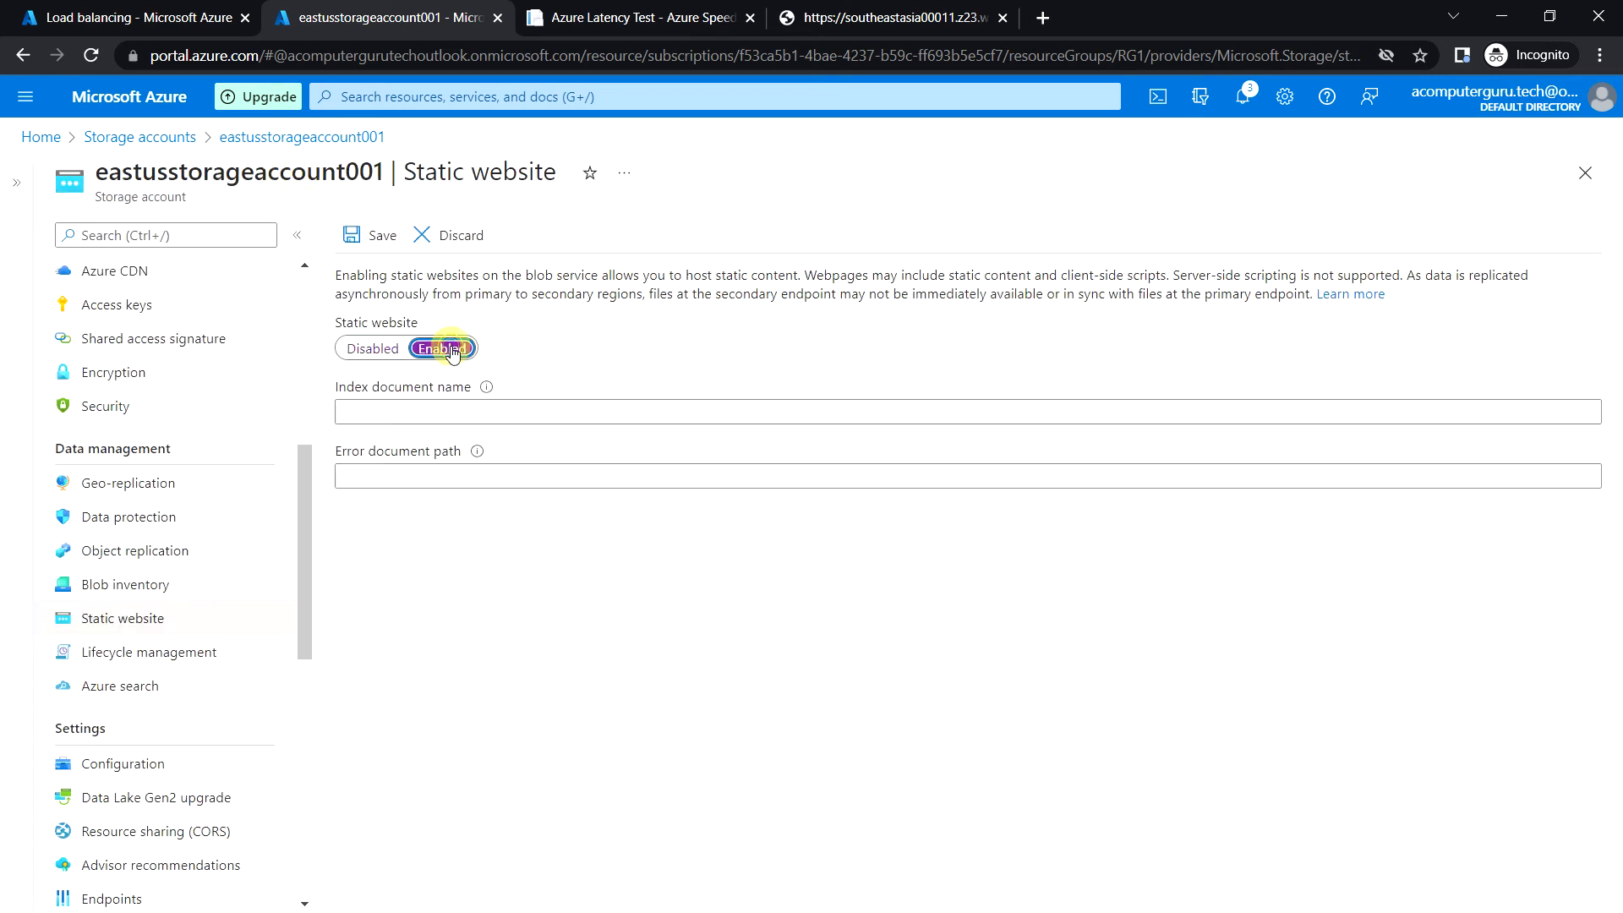
{"action": "left_click", "coordinate": [437, 408]}
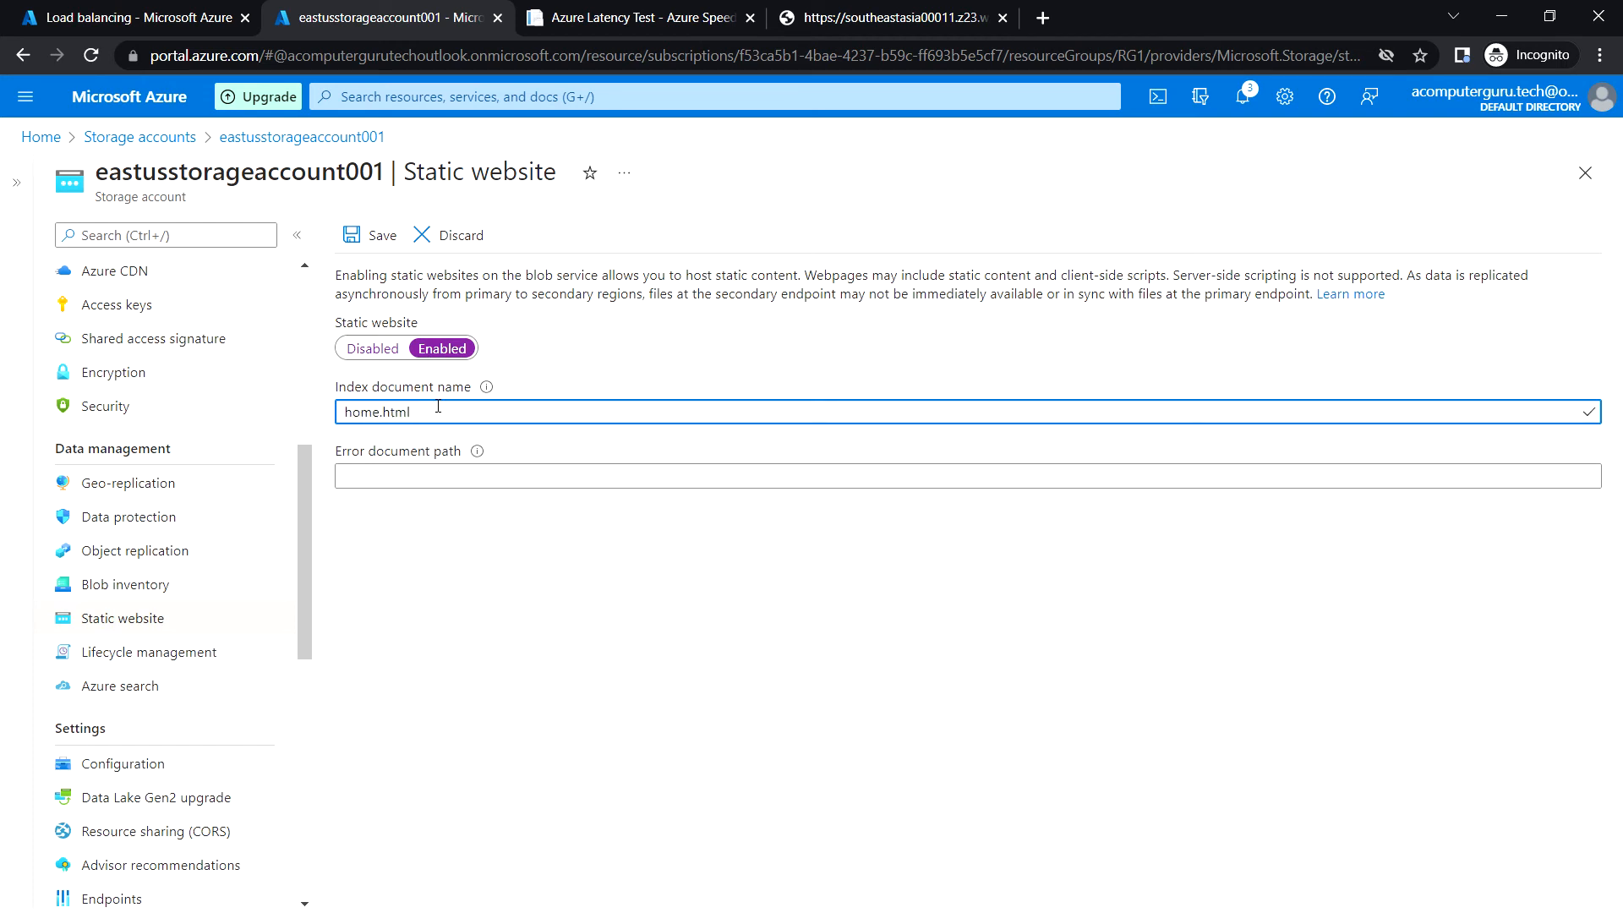
{"action": "left_click", "coordinate": [375, 237]}
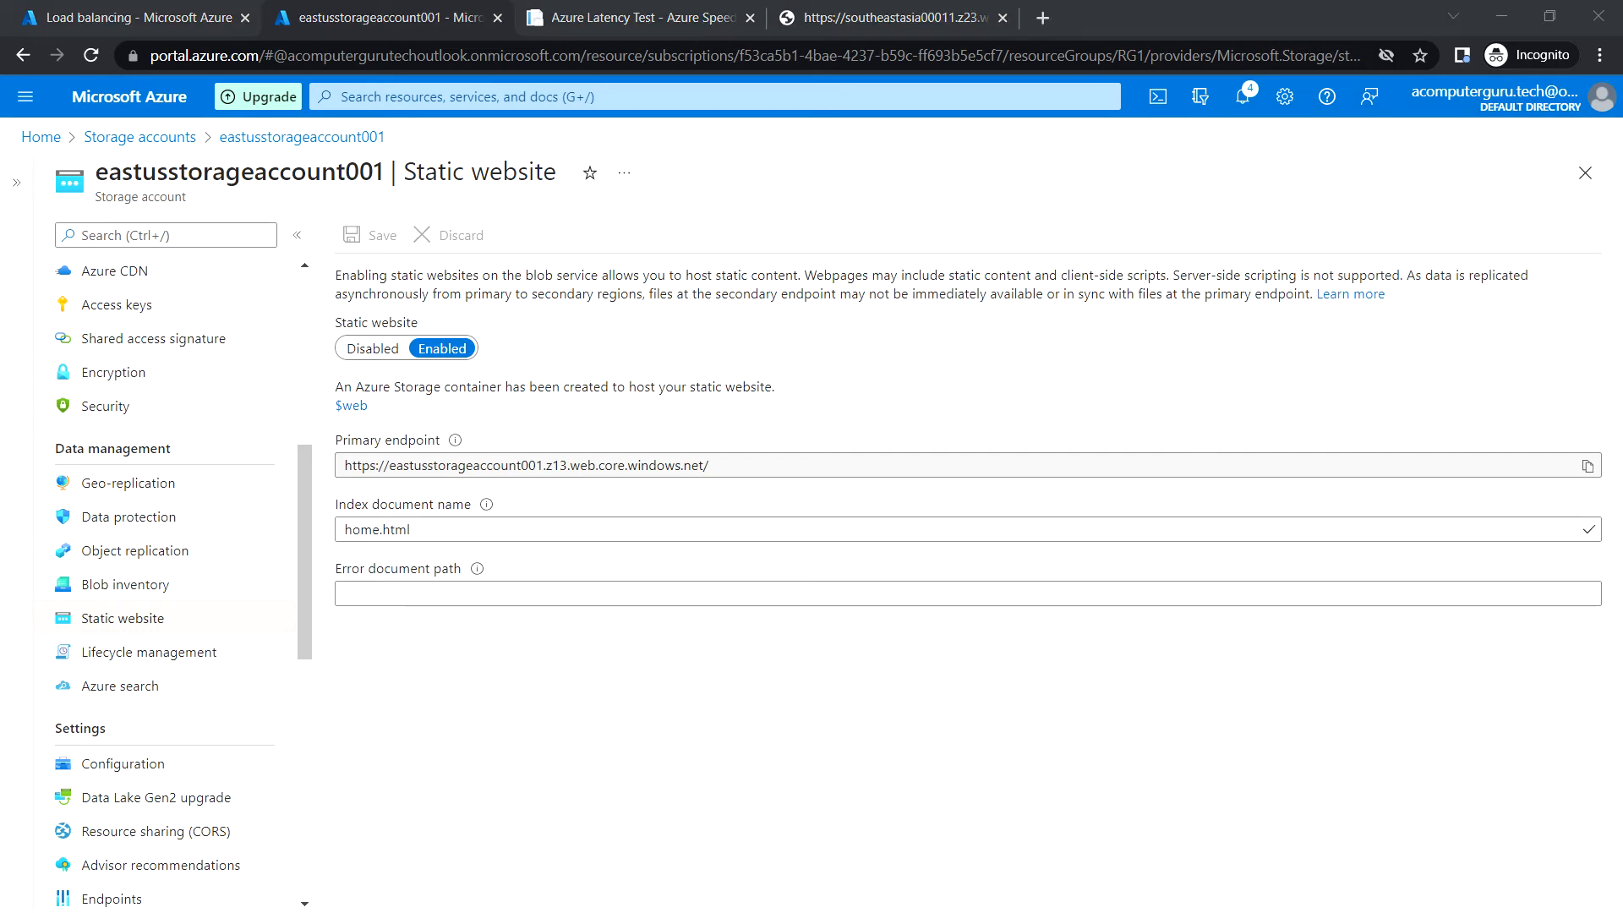
Check the home page source in Notepad and upload home.html from Downloads to the $web container of eastusstorageaccount001.
{"action": "key", "text": "alt+Tab"}
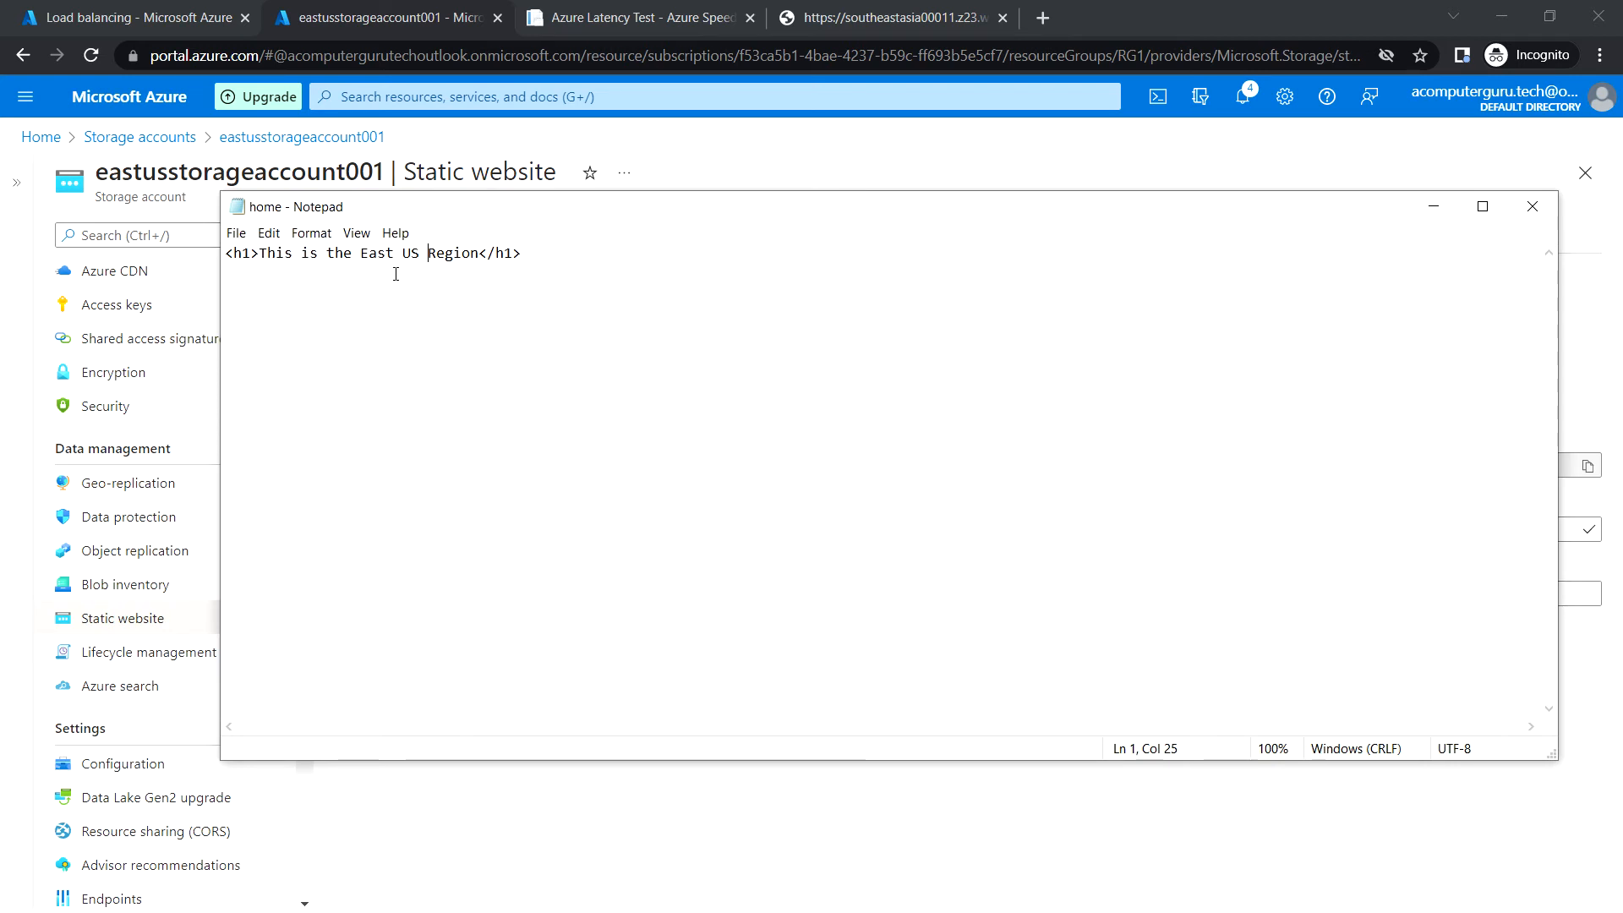
{"action": "left_click", "coordinate": [1427, 207]}
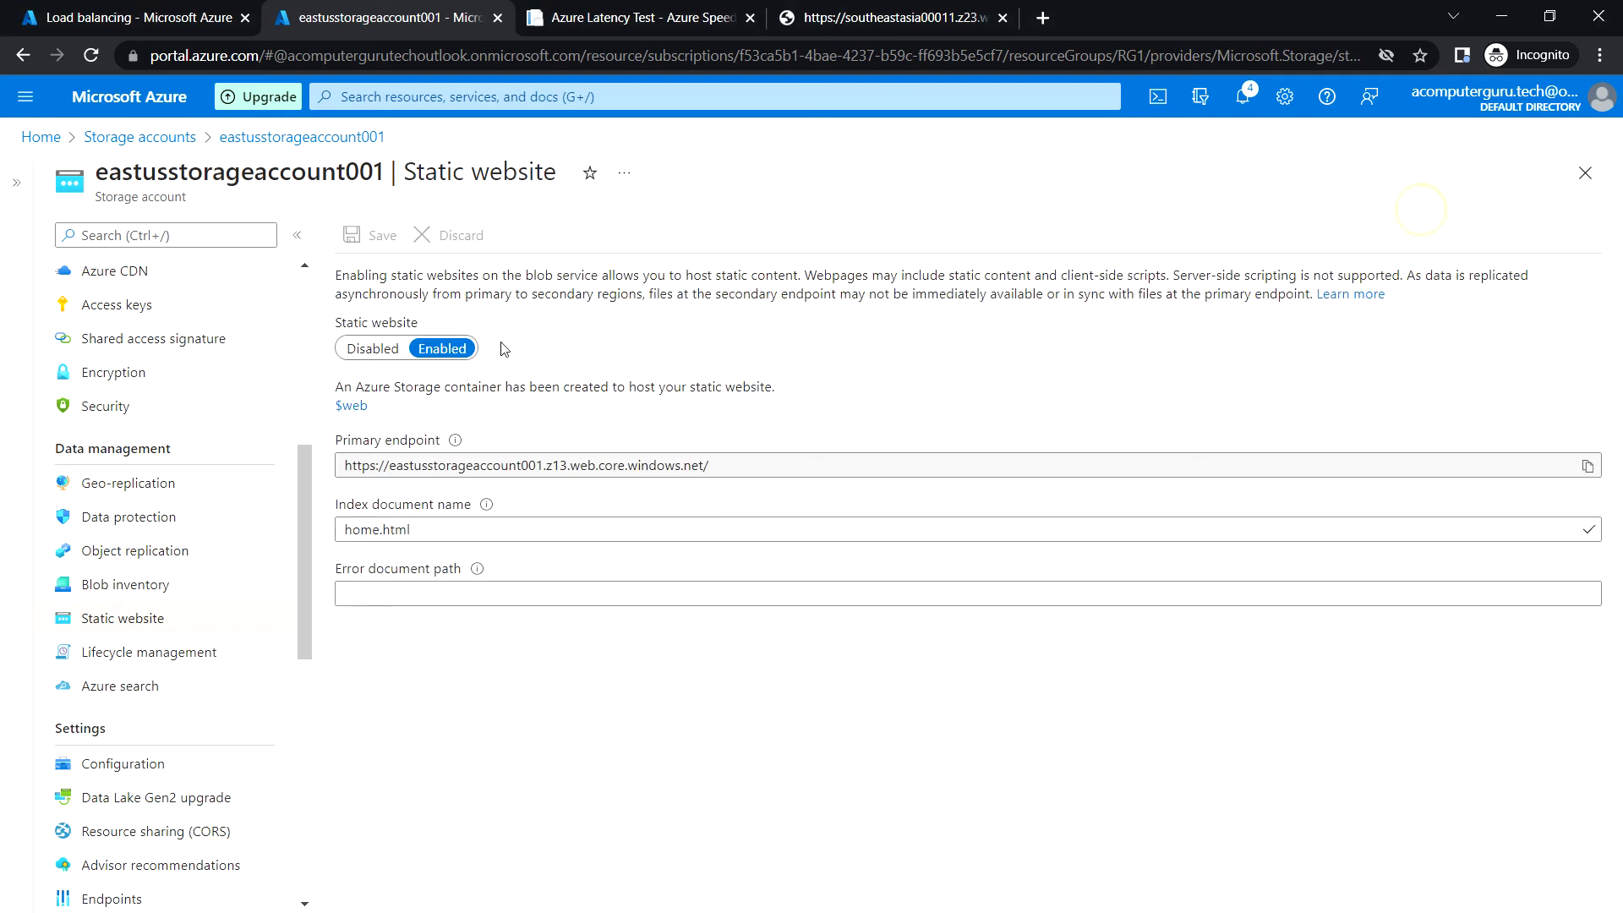
{"action": "left_click", "coordinate": [351, 407]}
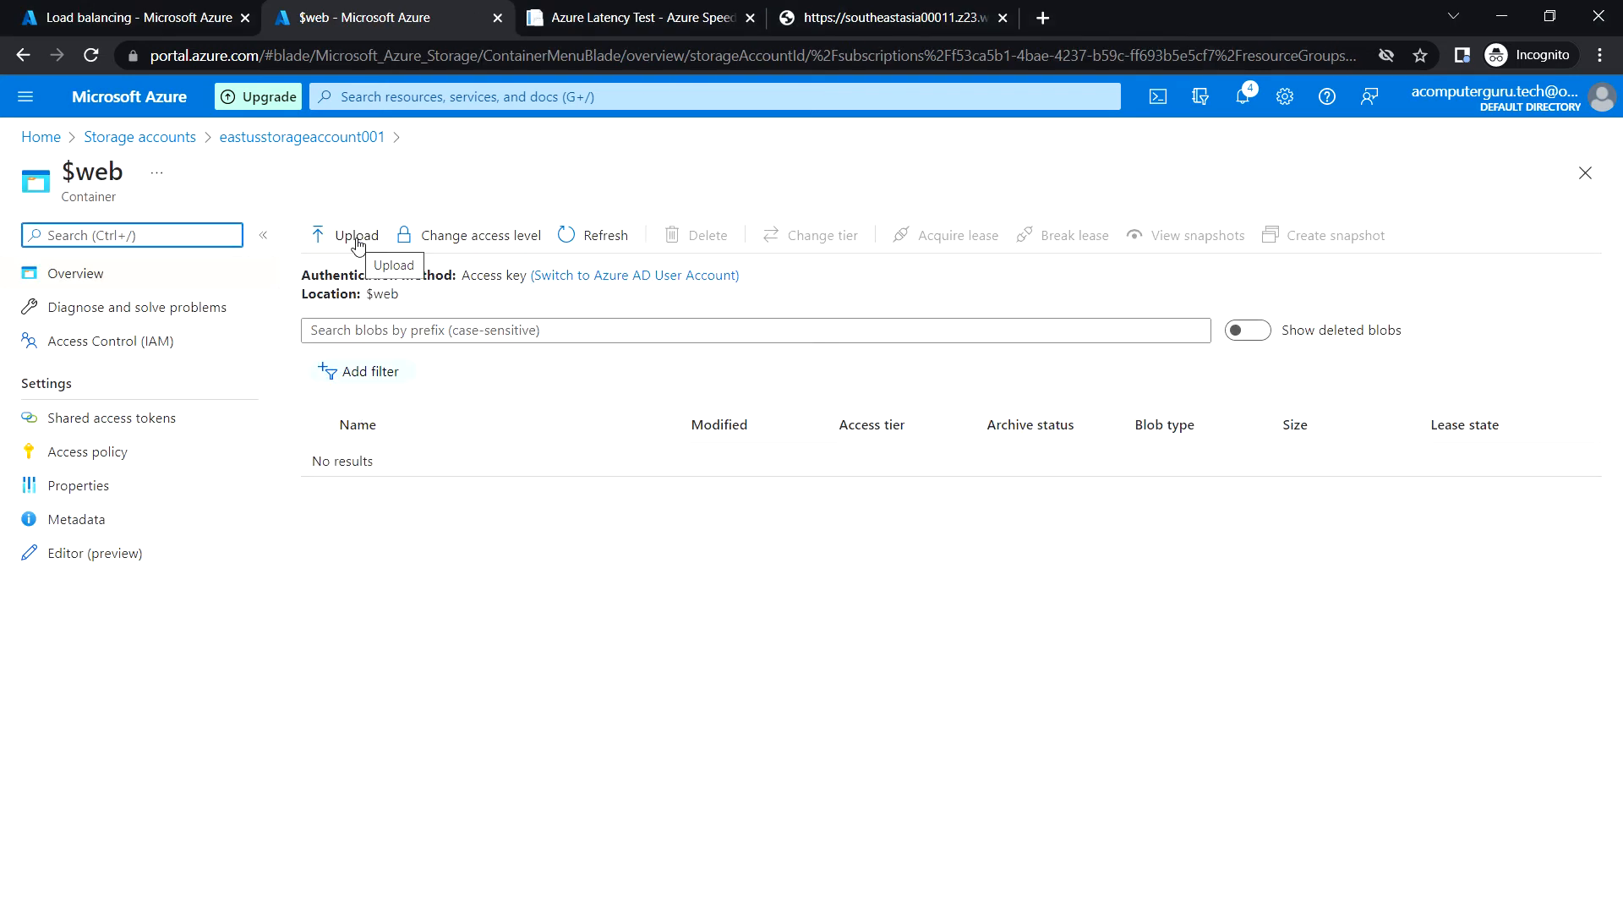
{"action": "left_click", "coordinate": [356, 237]}
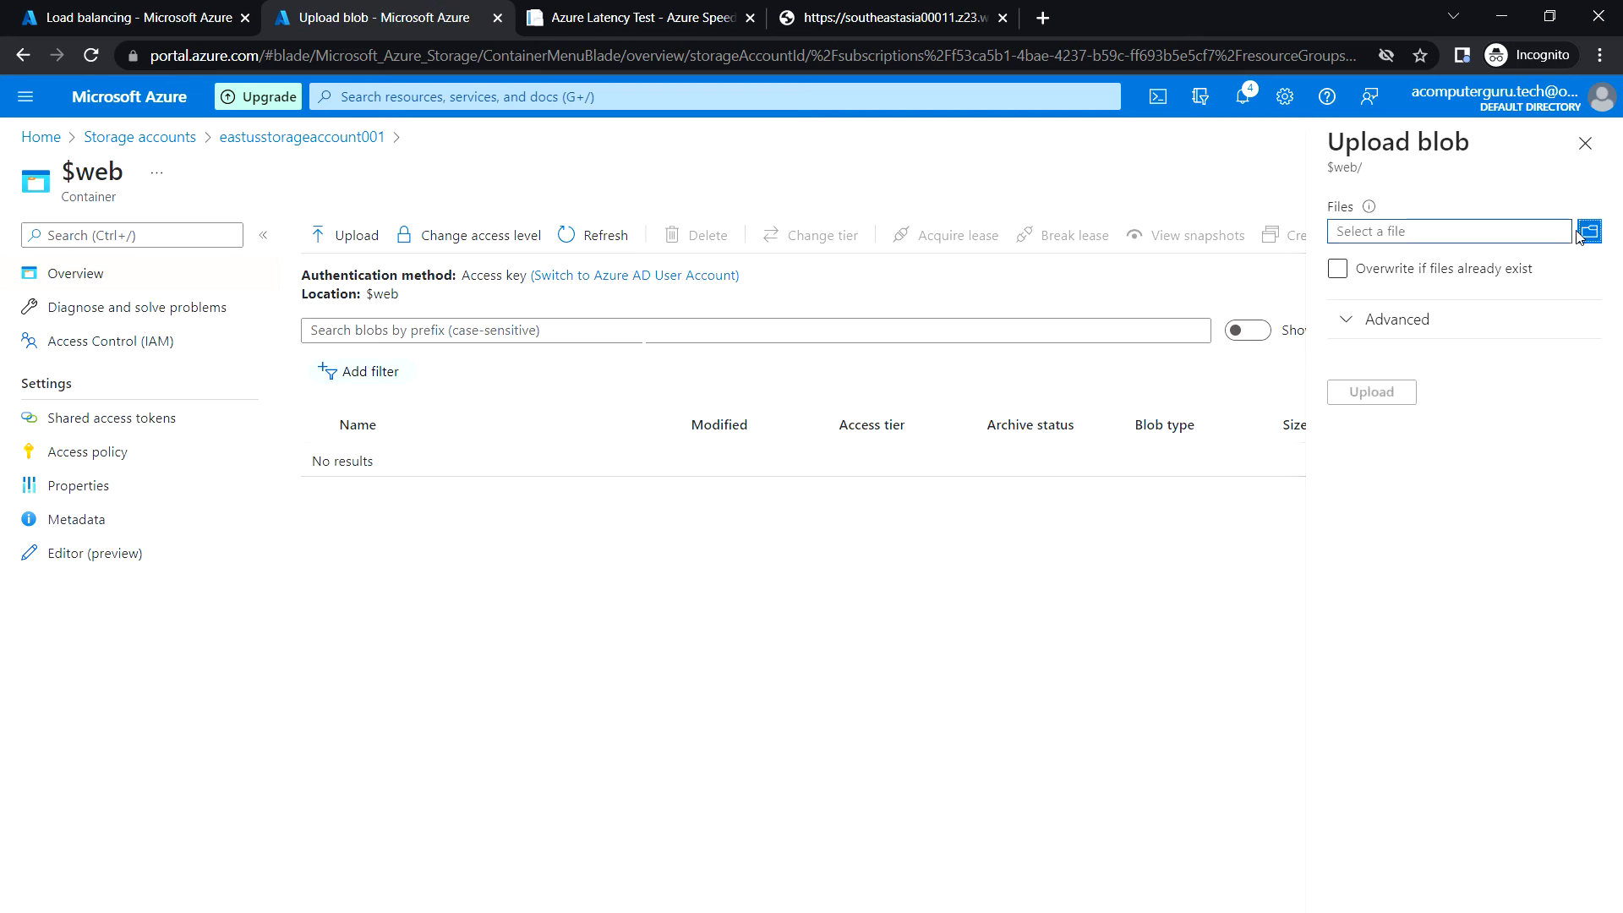
{"action": "left_click", "coordinate": [1590, 232]}
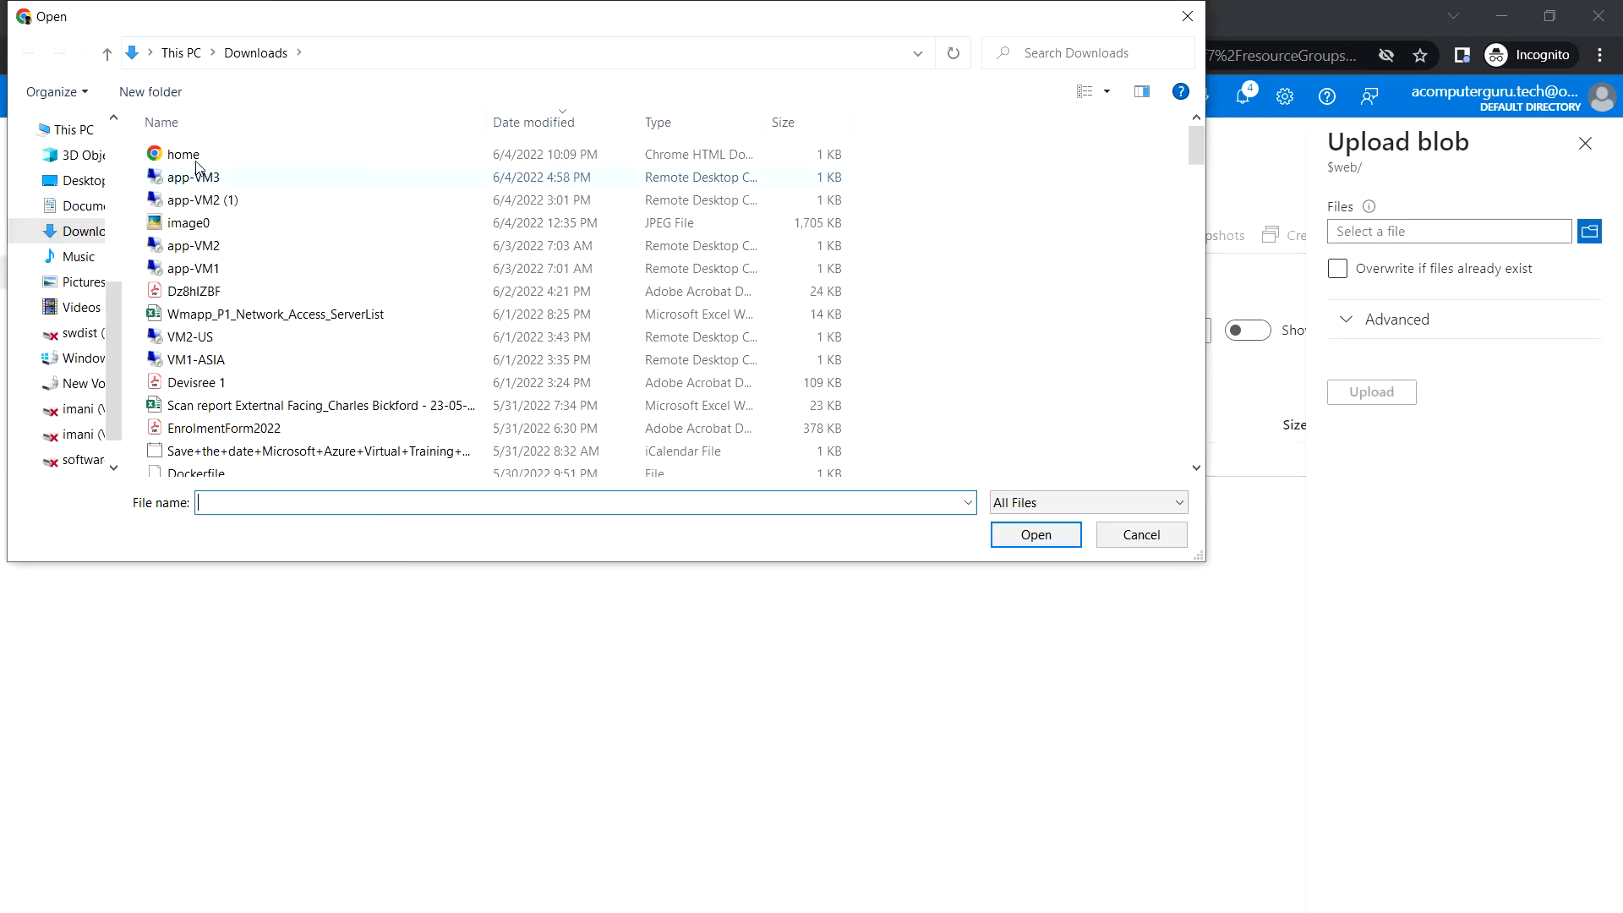
{"action": "left_click", "coordinate": [183, 154]}
{"action": "left_click", "coordinate": [1038, 534]}
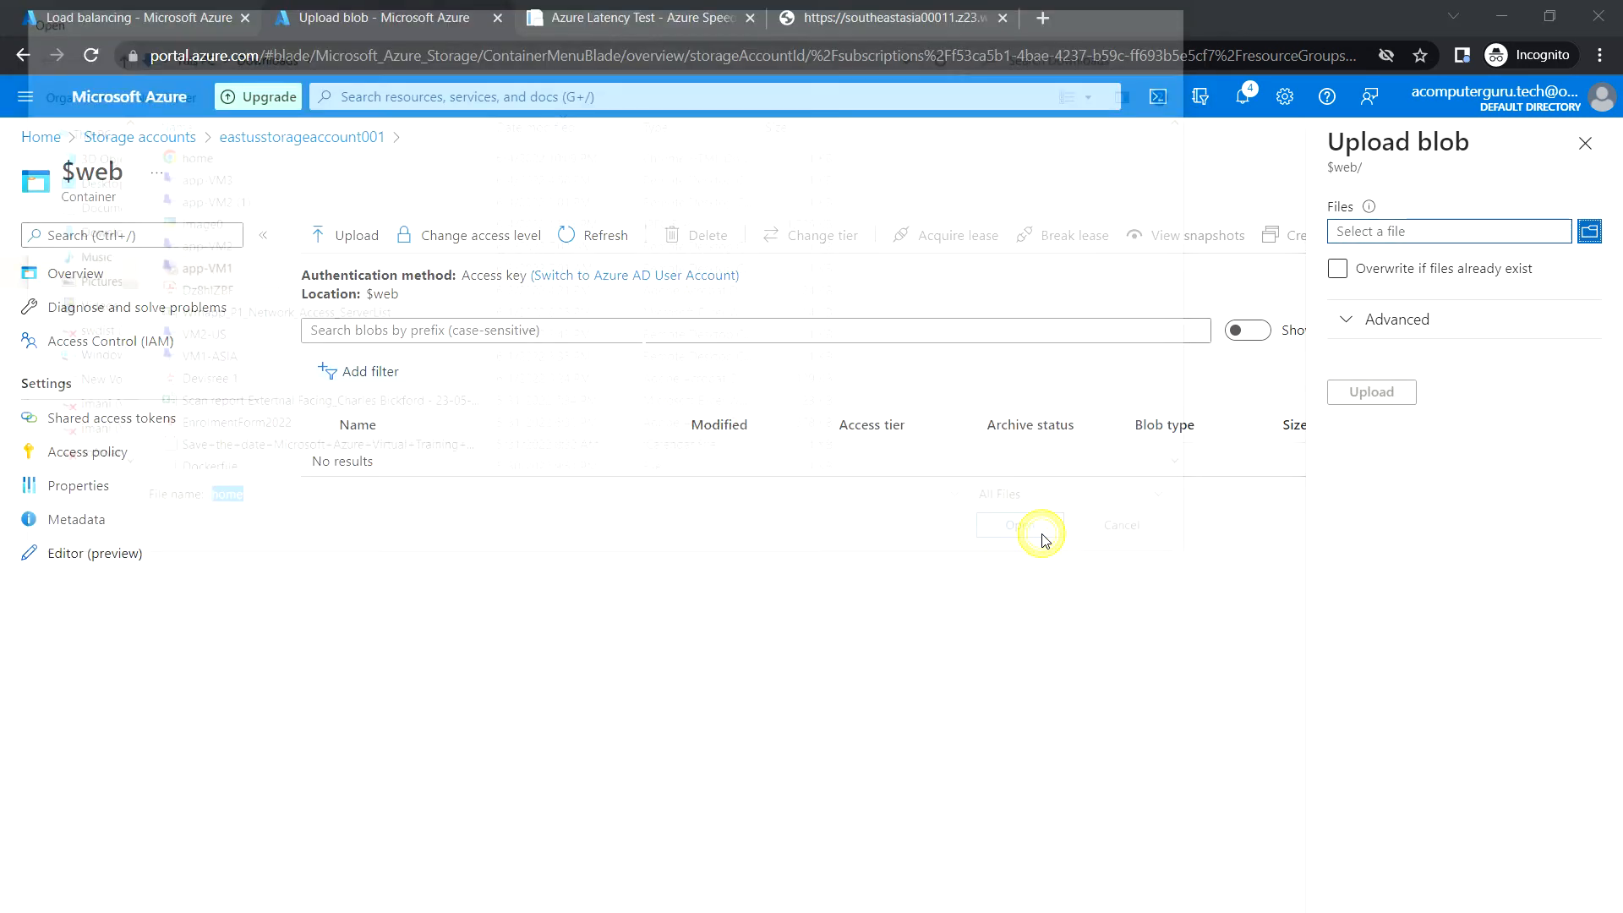
{"action": "left_click", "coordinate": [1404, 394]}
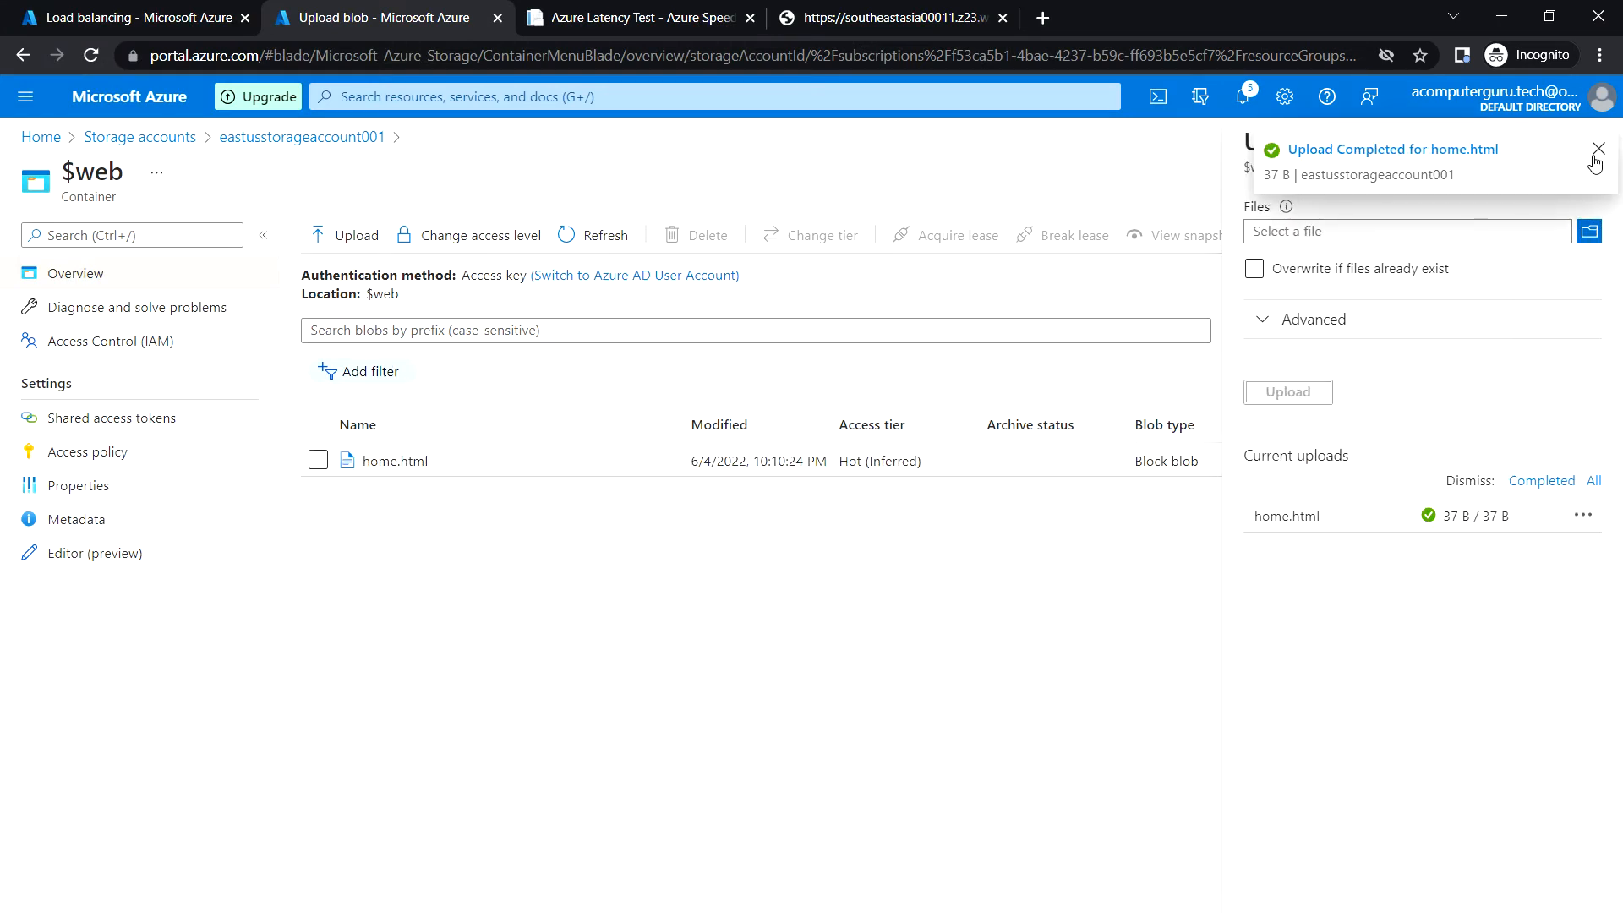
{"action": "left_click", "coordinate": [1597, 153]}
Copy the primary endpoint of the eastusstorageaccount001 static website and load it in a new browser tab.
{"action": "left_click", "coordinate": [22, 56]}
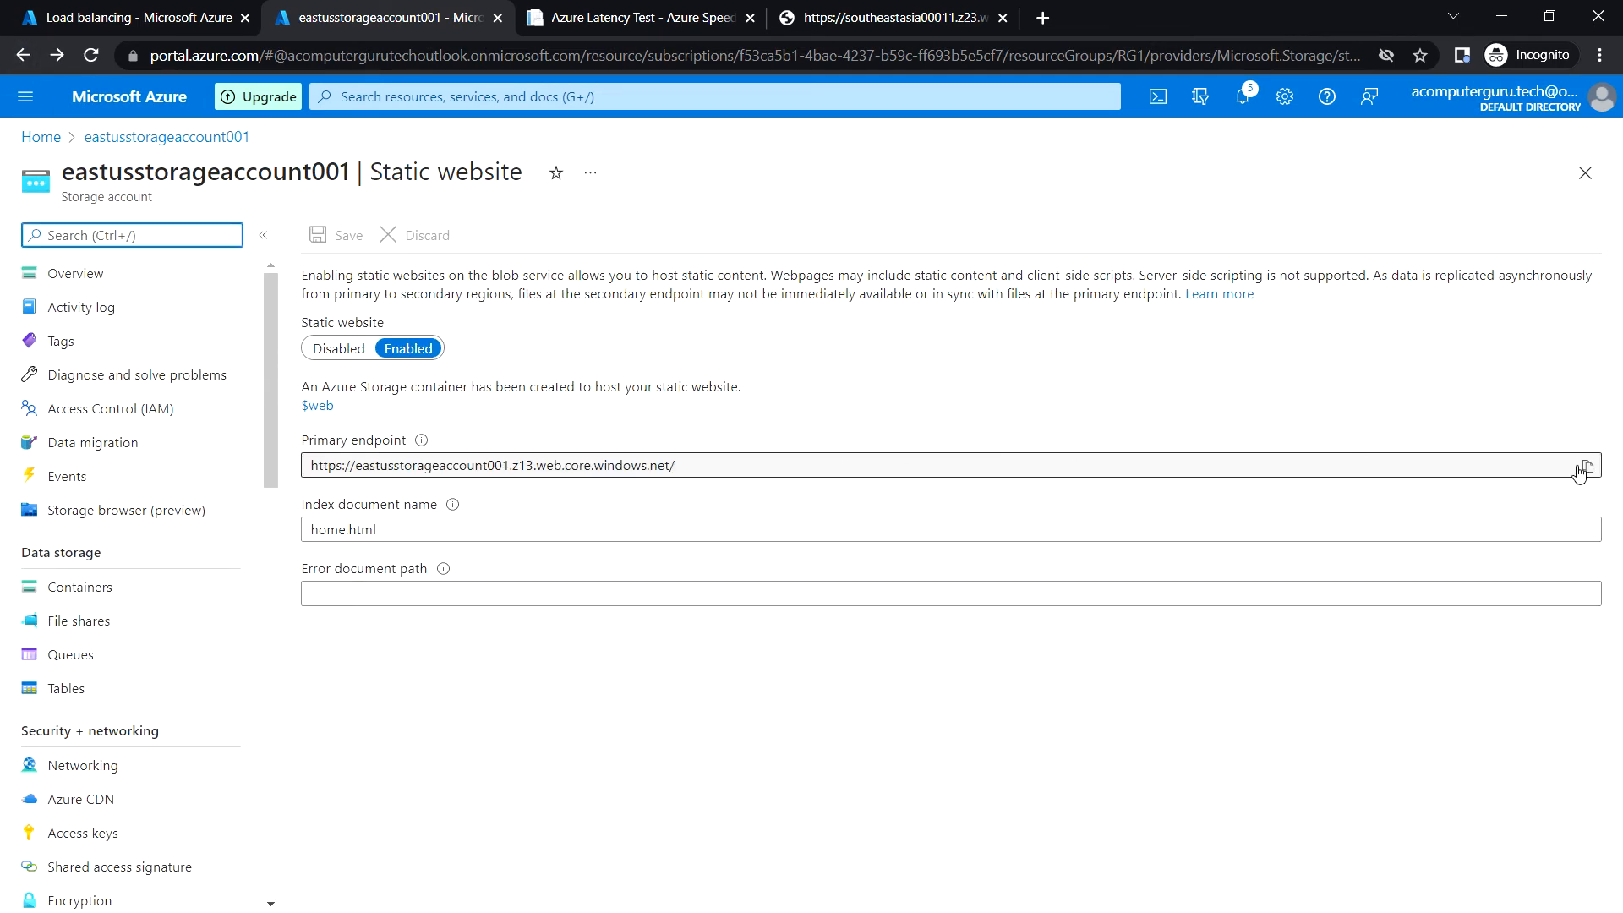
{"action": "left_click", "coordinate": [1585, 467]}
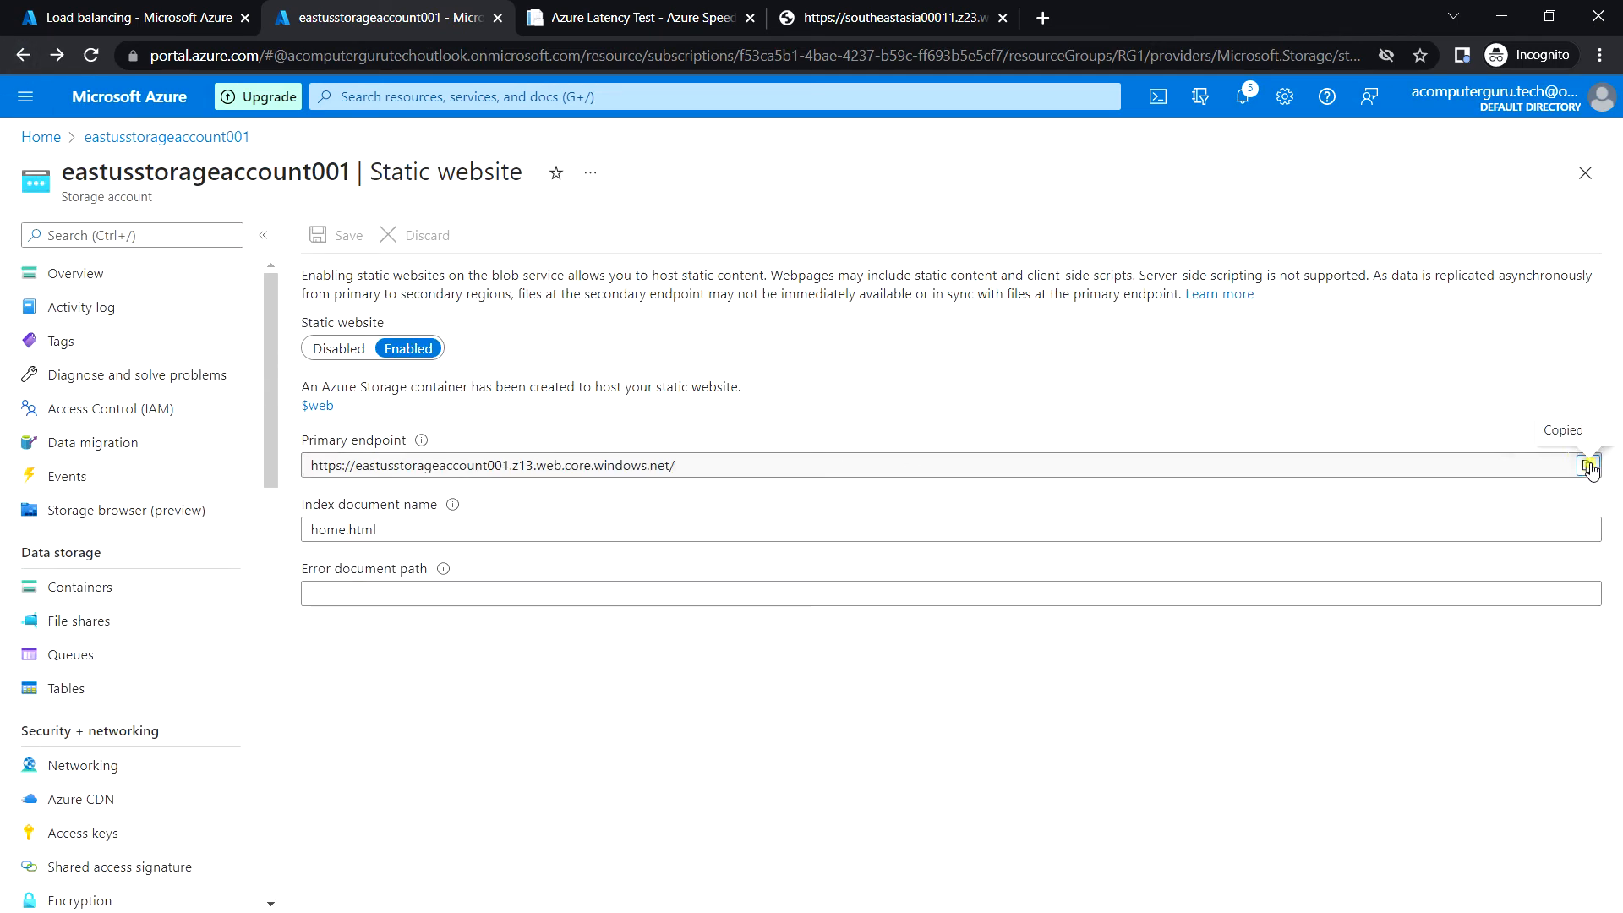
{"action": "left_click", "coordinate": [1045, 18]}
{"action": "key", "text": "ctrl+v"}
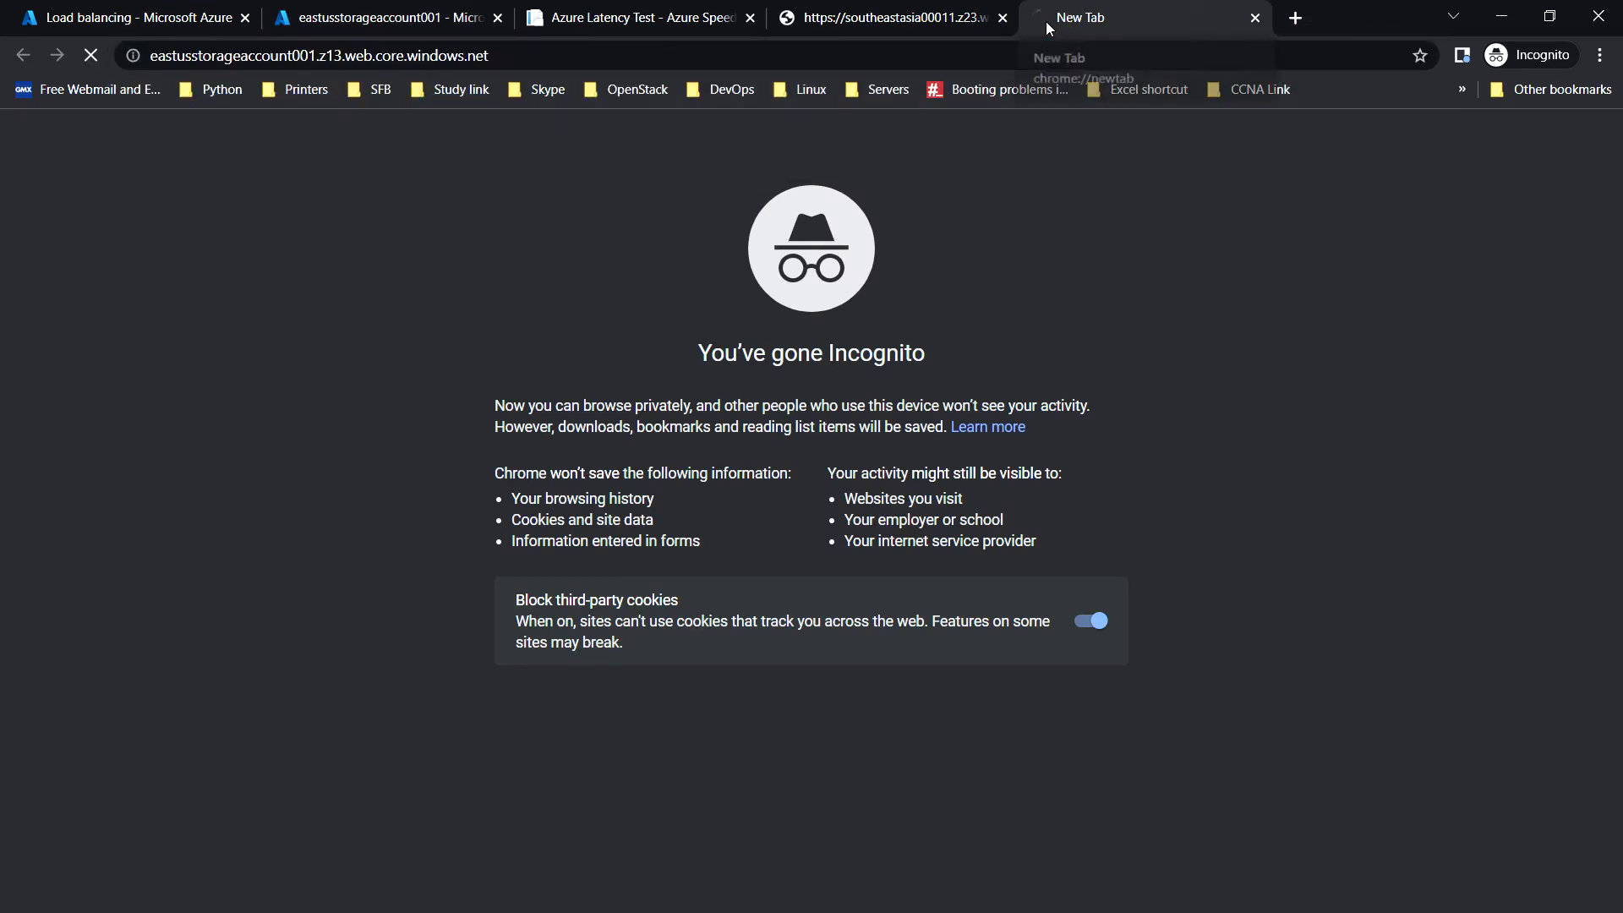
{"action": "key", "text": "Return"}
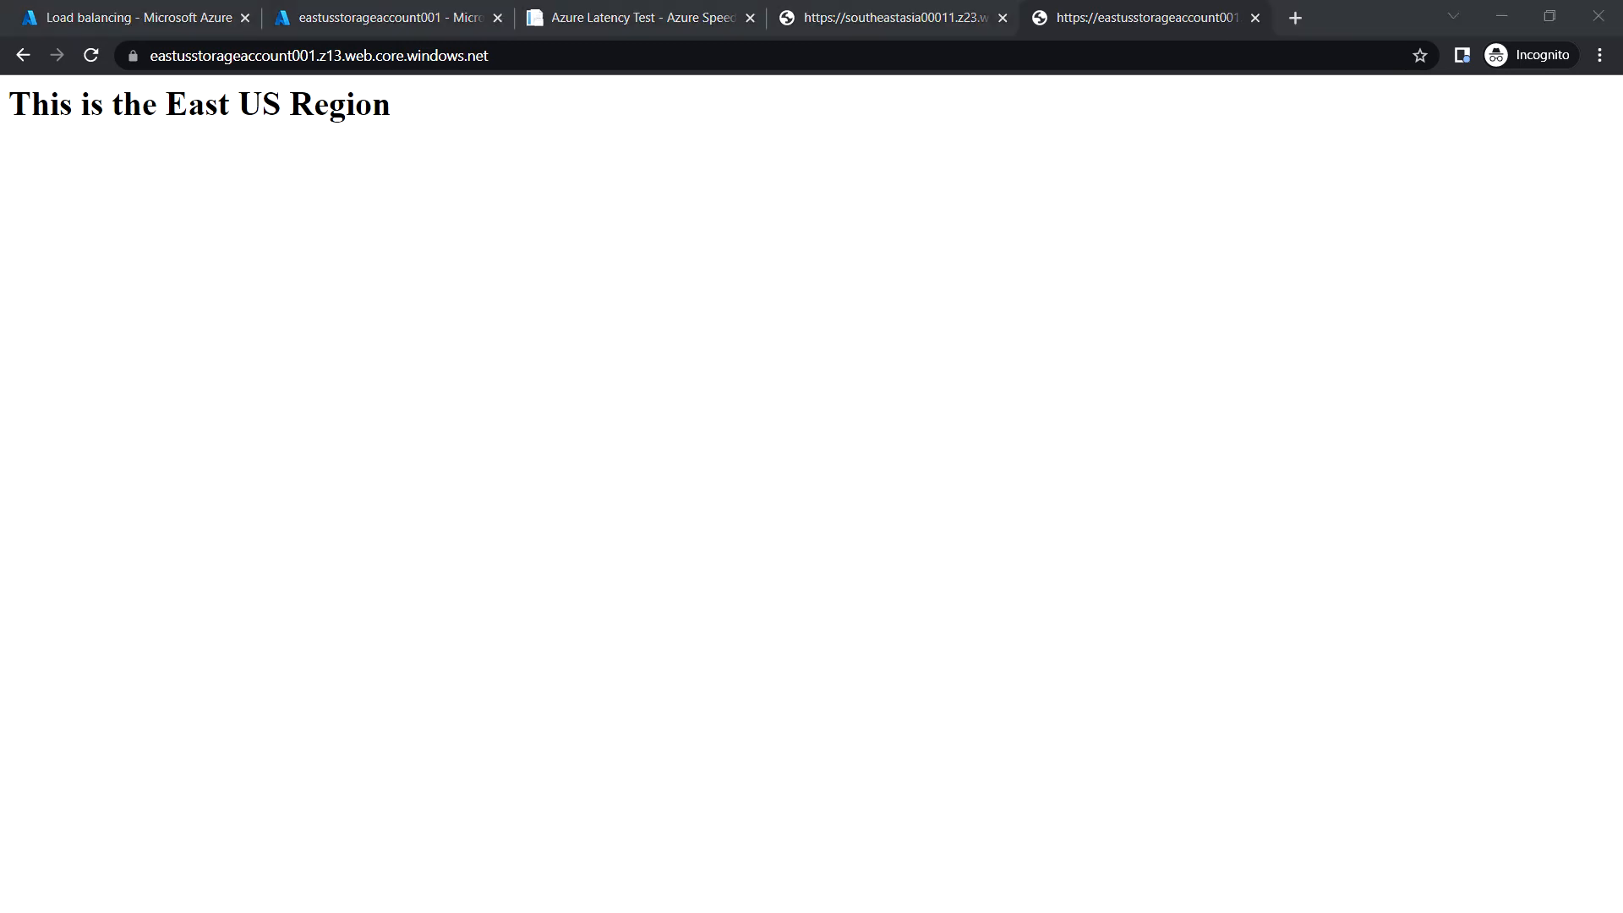
Return to the Traffic Manager profiles and open the configuration settings of trafficmgrprof.
{"action": "left_click", "coordinate": [140, 17]}
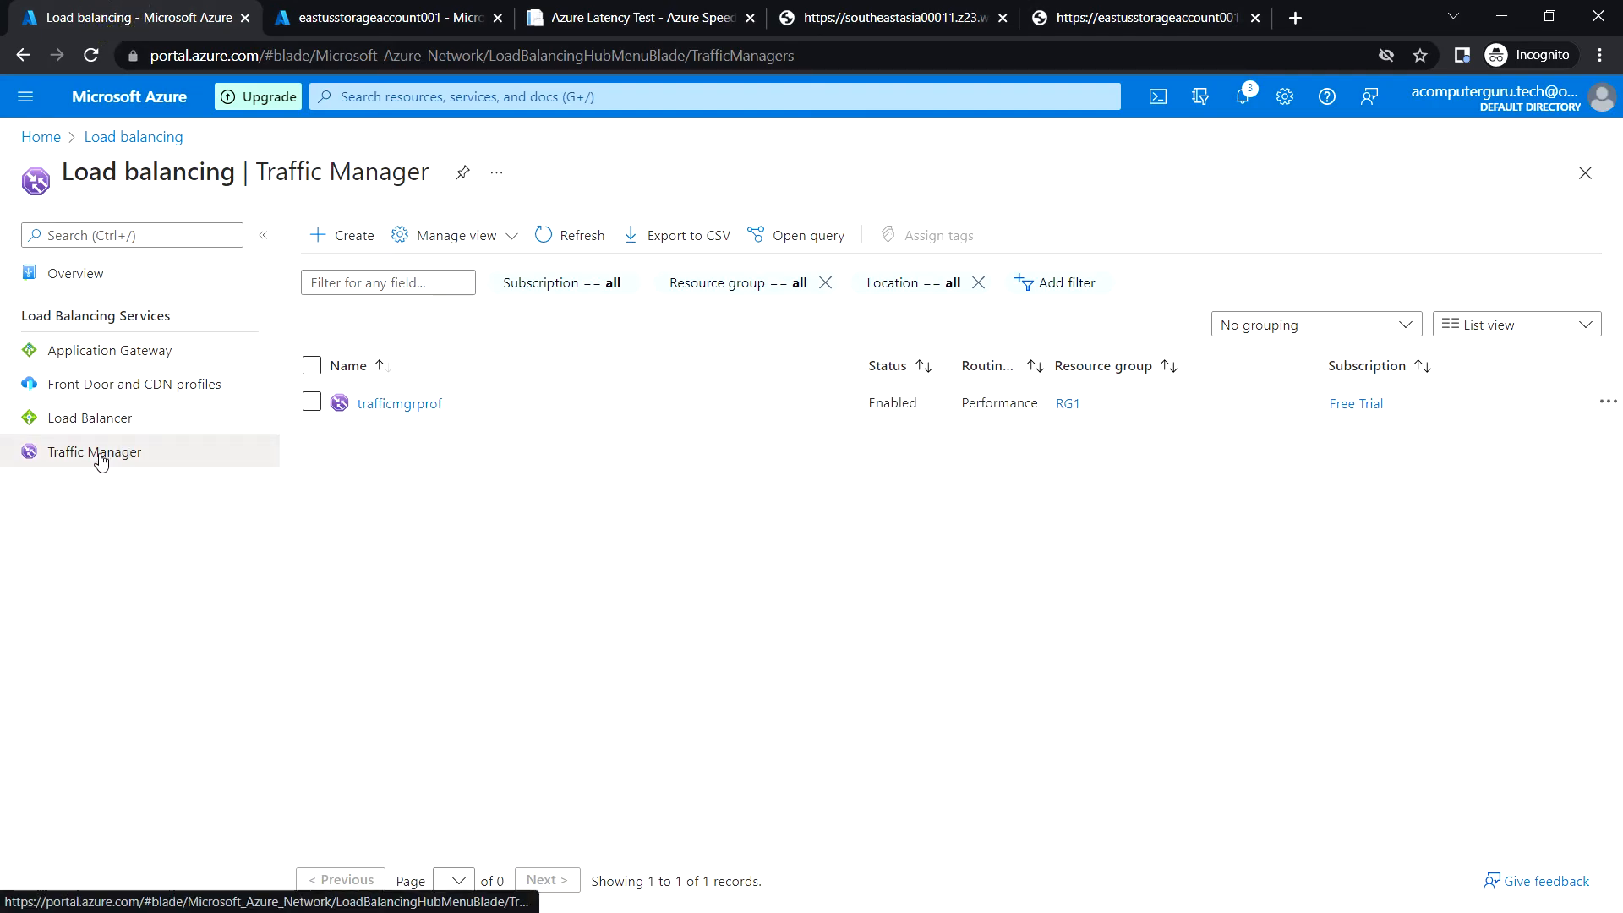
{"action": "left_click", "coordinate": [403, 409]}
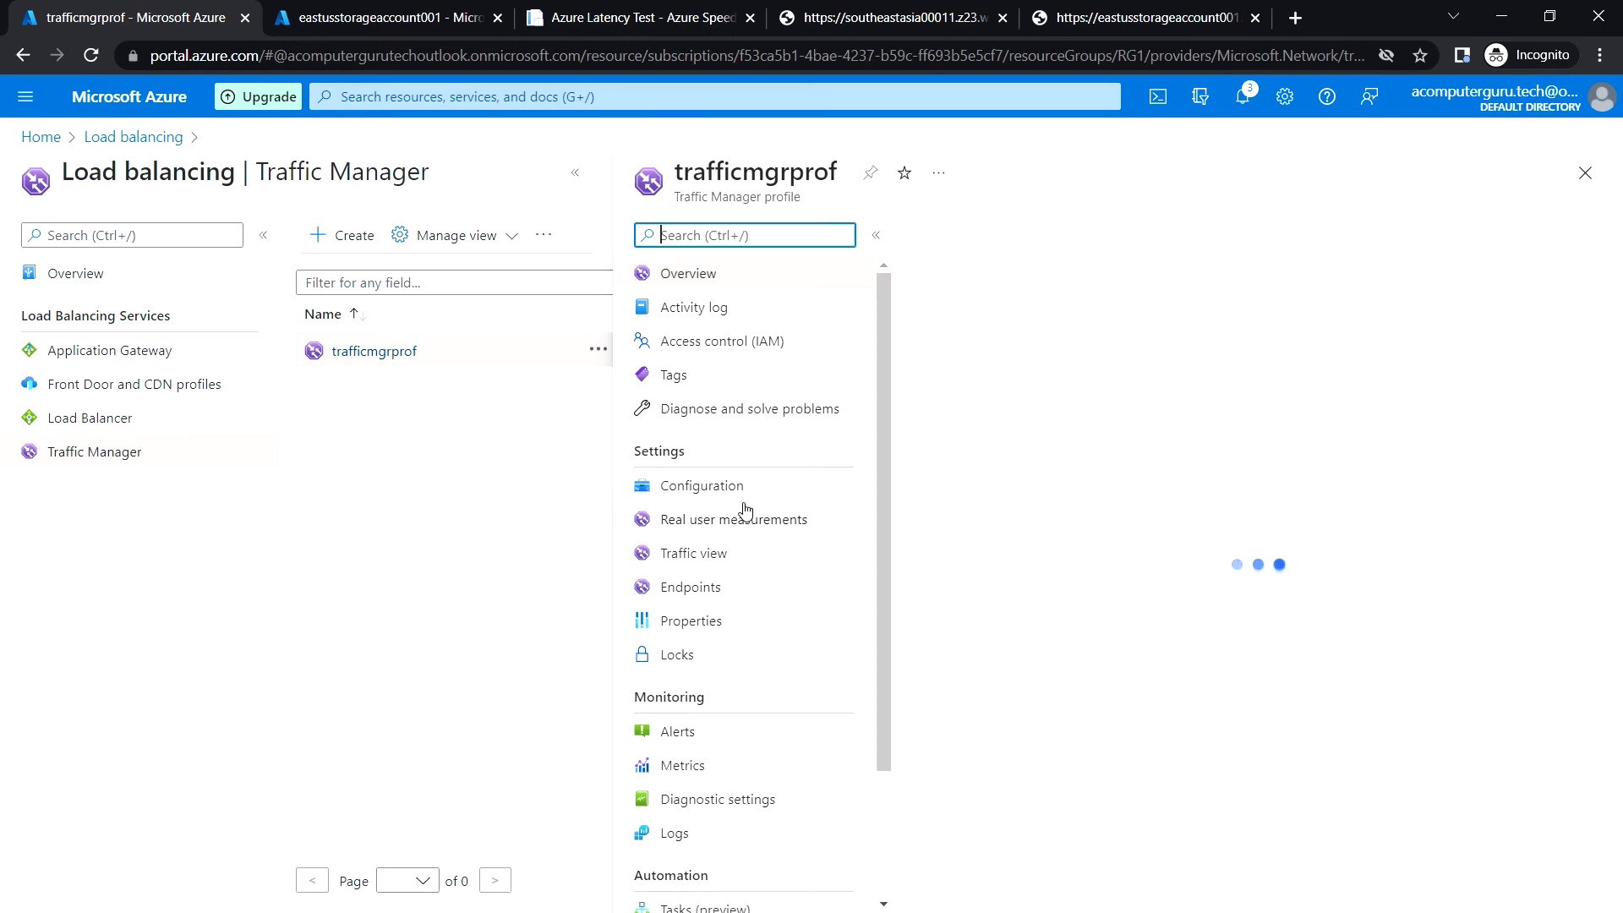
{"action": "left_click", "coordinate": [575, 173]}
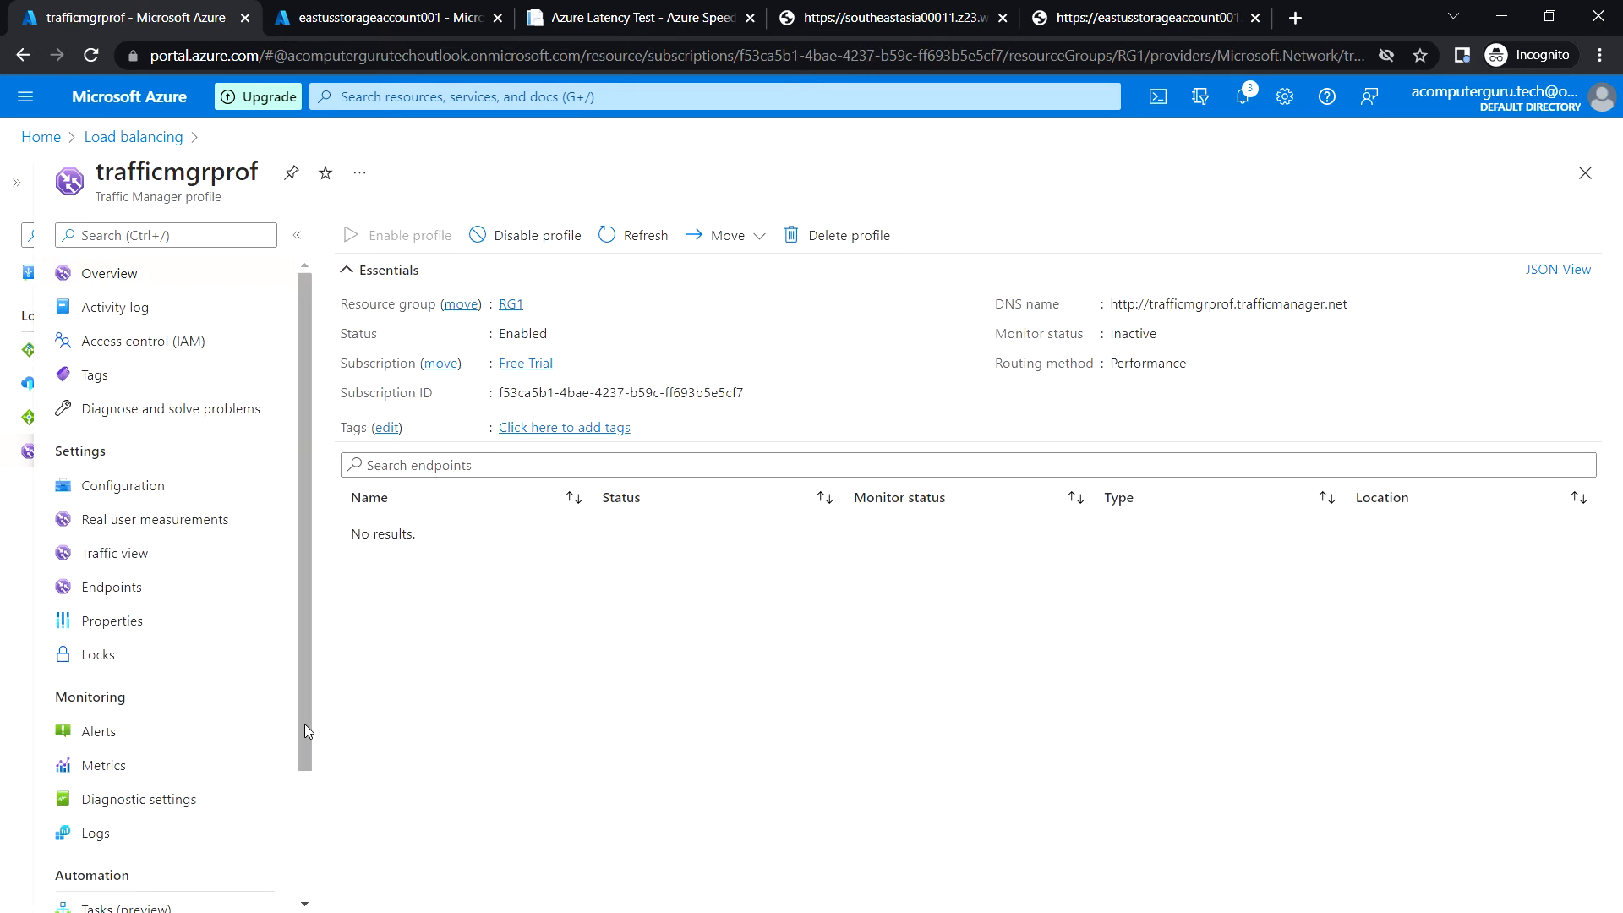
{"action": "left_click", "coordinate": [183, 499]}
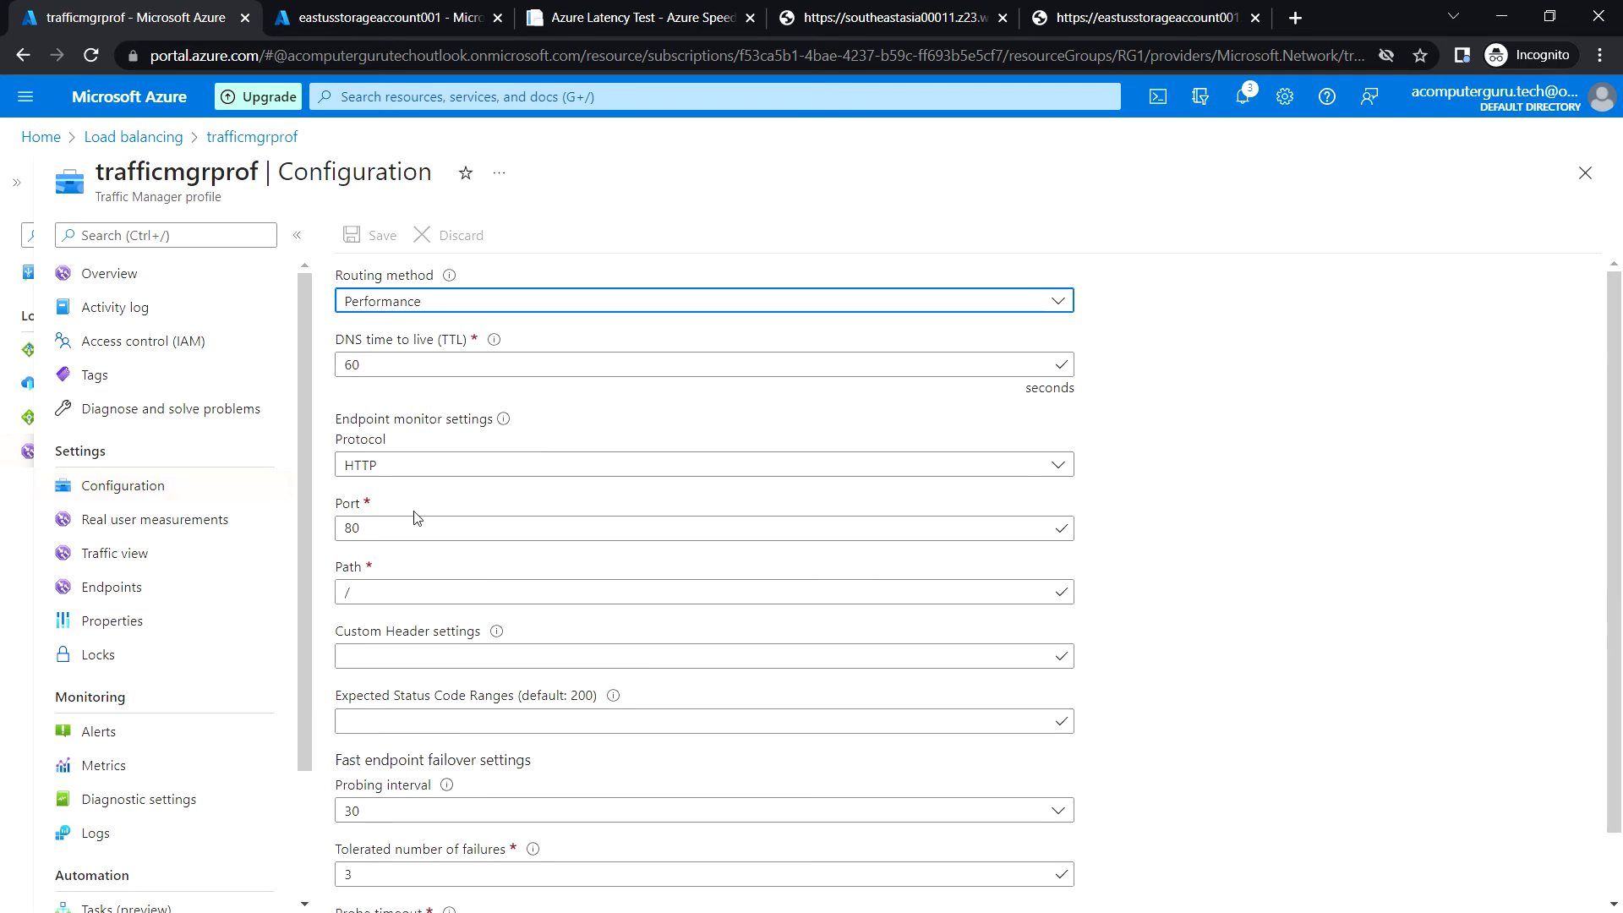
Set the trafficmgrprof endpoint monitor to protocol HTTPS and port 443, and save the configuration.
{"action": "left_click", "coordinate": [867, 23]}
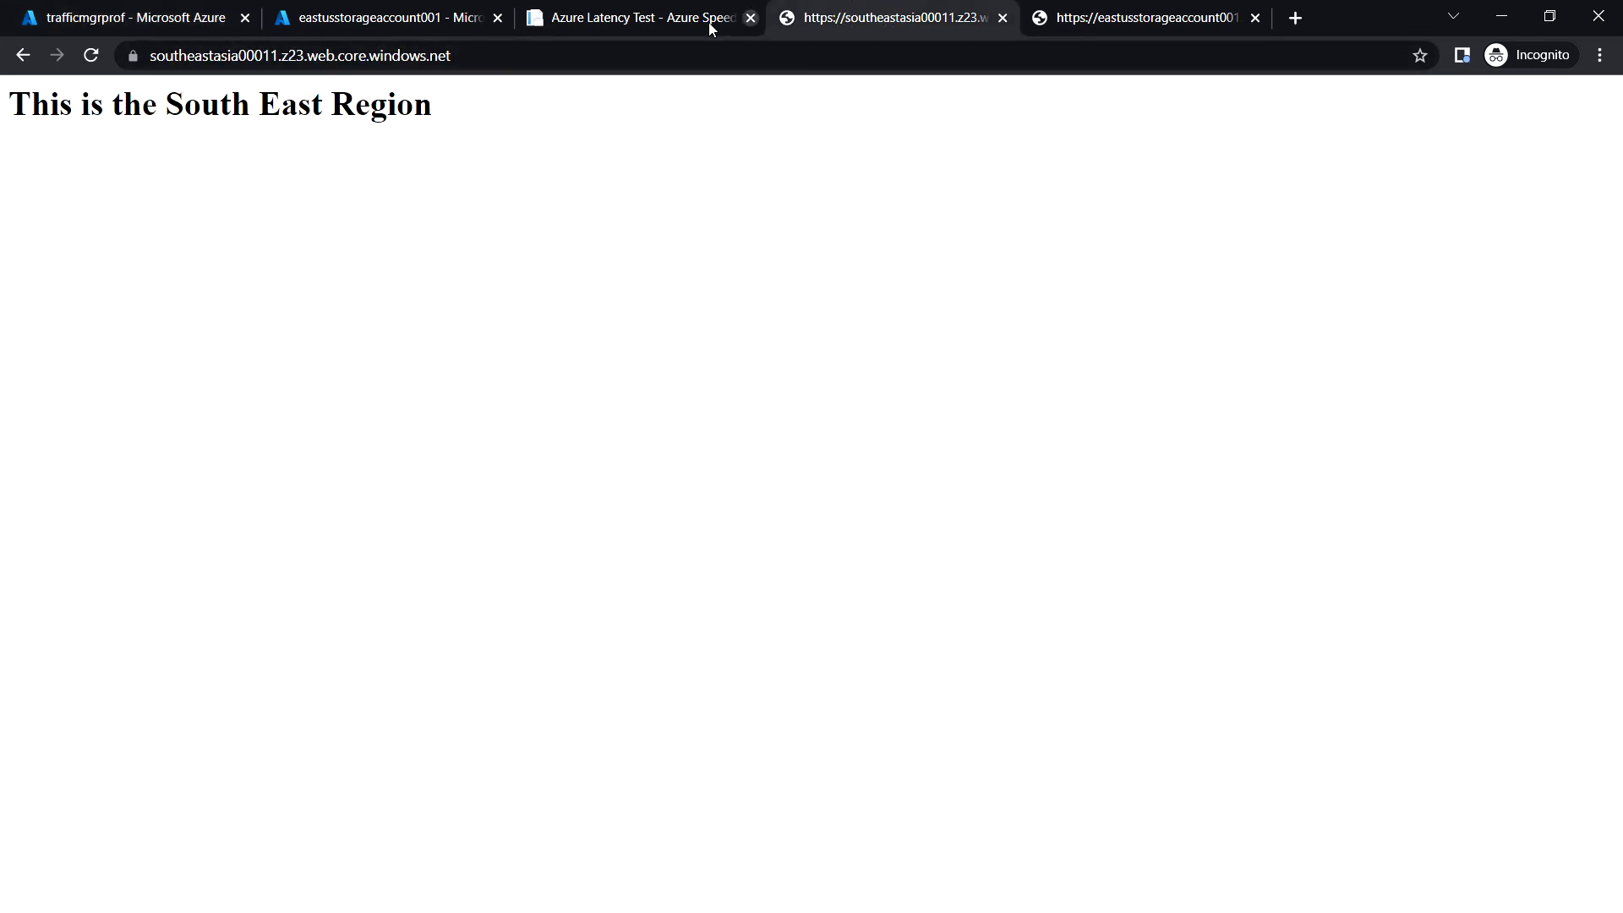
{"action": "left_click", "coordinate": [133, 12]}
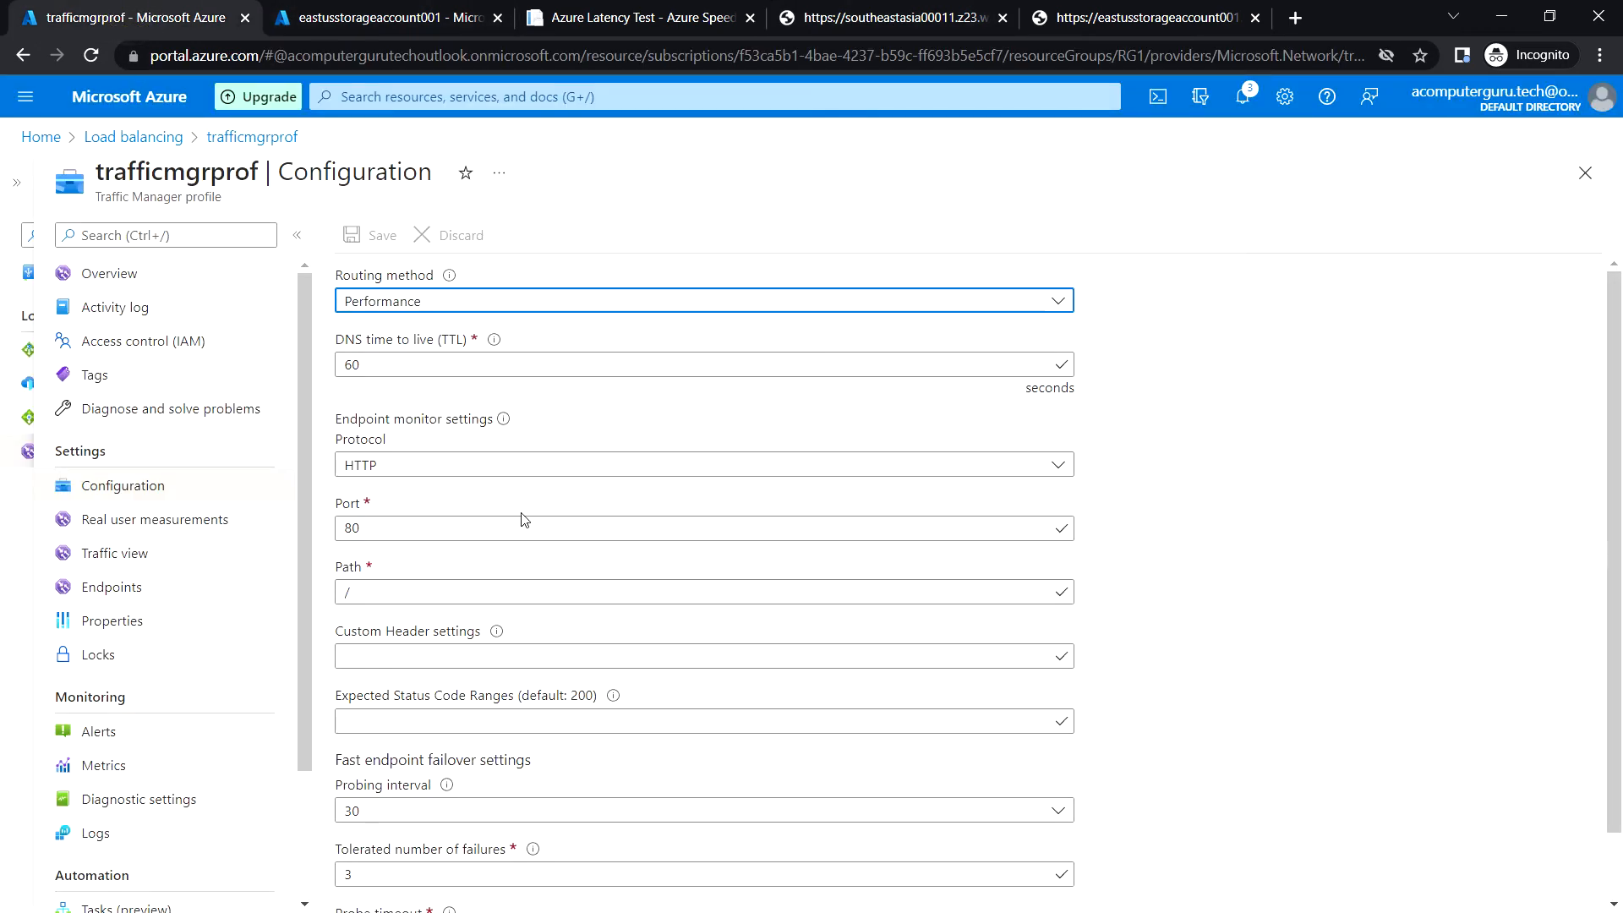
{"action": "double_click", "coordinate": [392, 527]}
{"action": "type", "text": "443"}
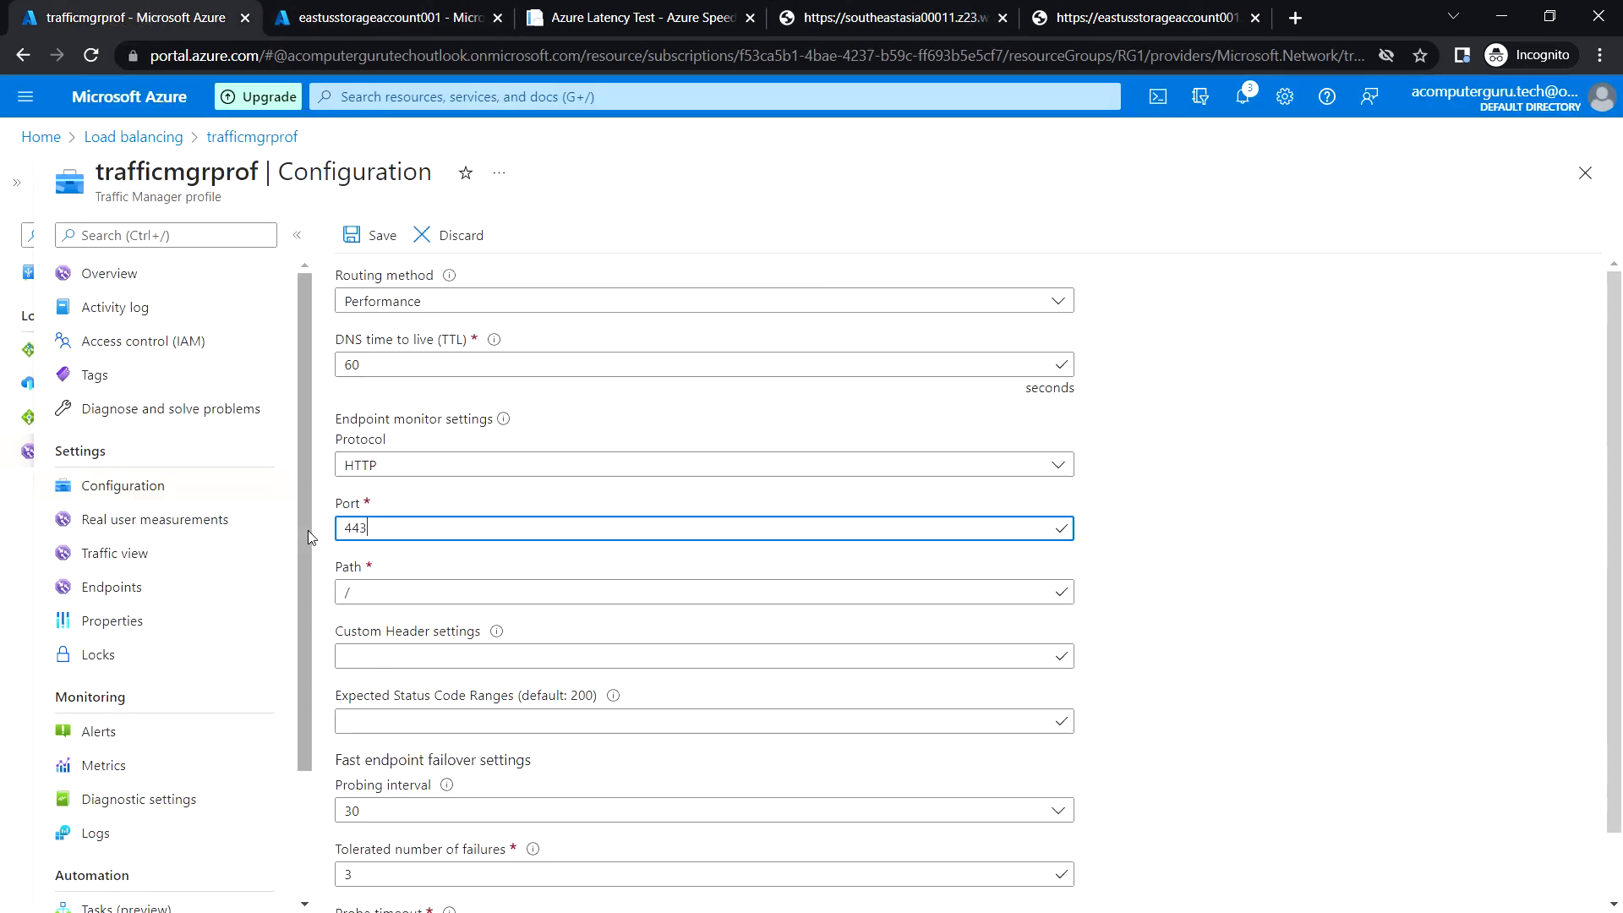
{"action": "left_click", "coordinate": [372, 467]}
{"action": "left_click", "coordinate": [385, 533]}
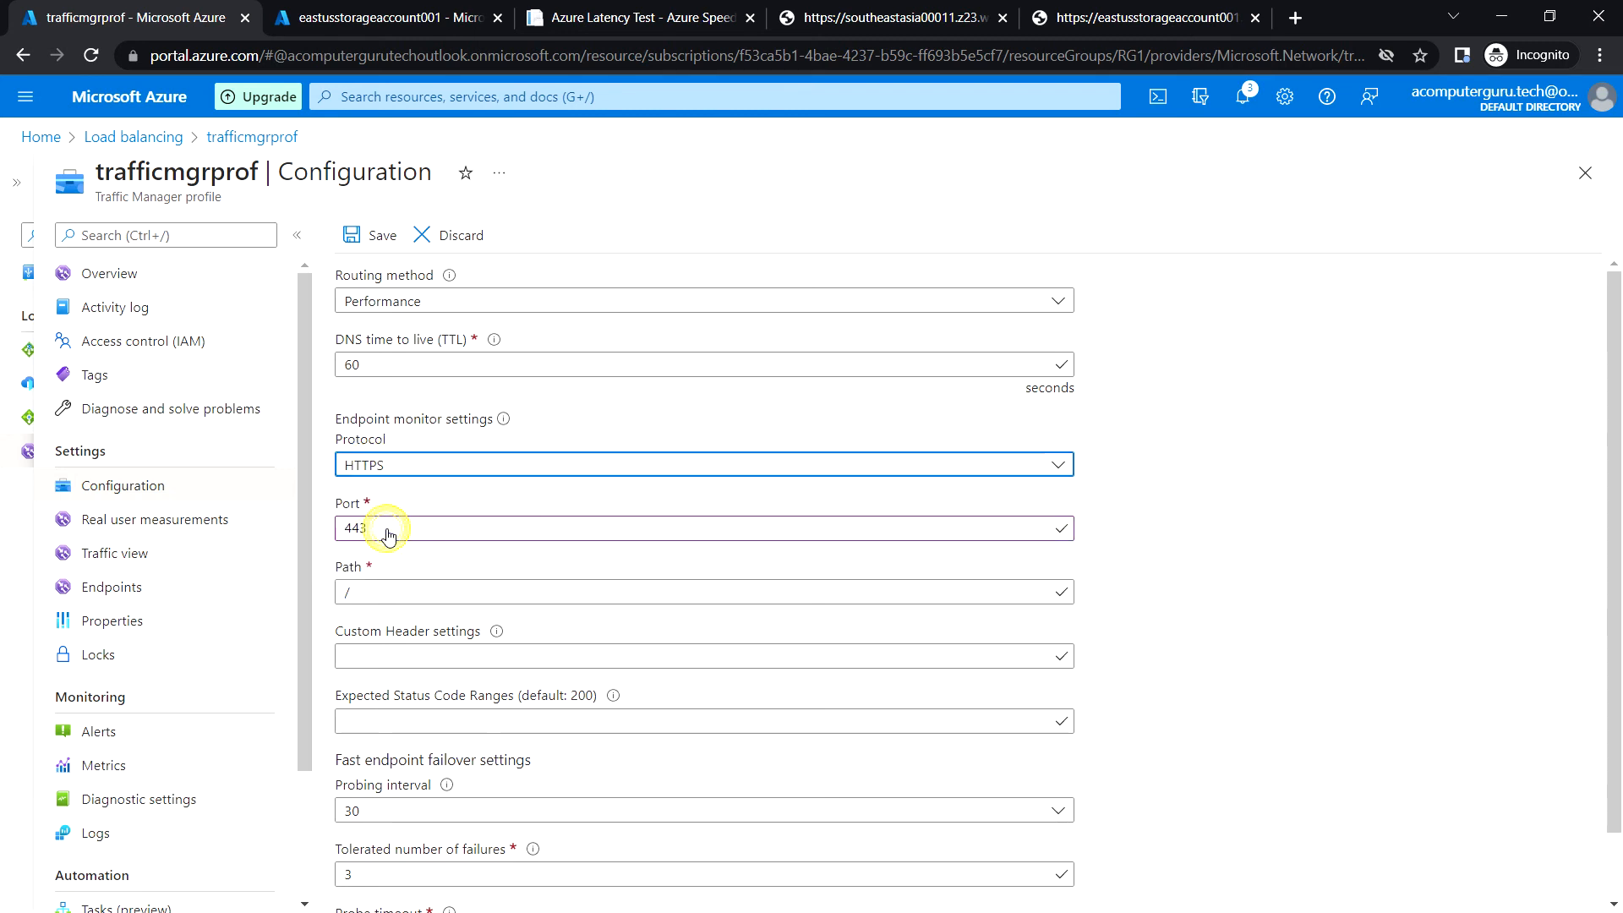
{"action": "scroll", "coordinate": [1206, 591], "scroll_direction": "down", "scroll_amount": 1}
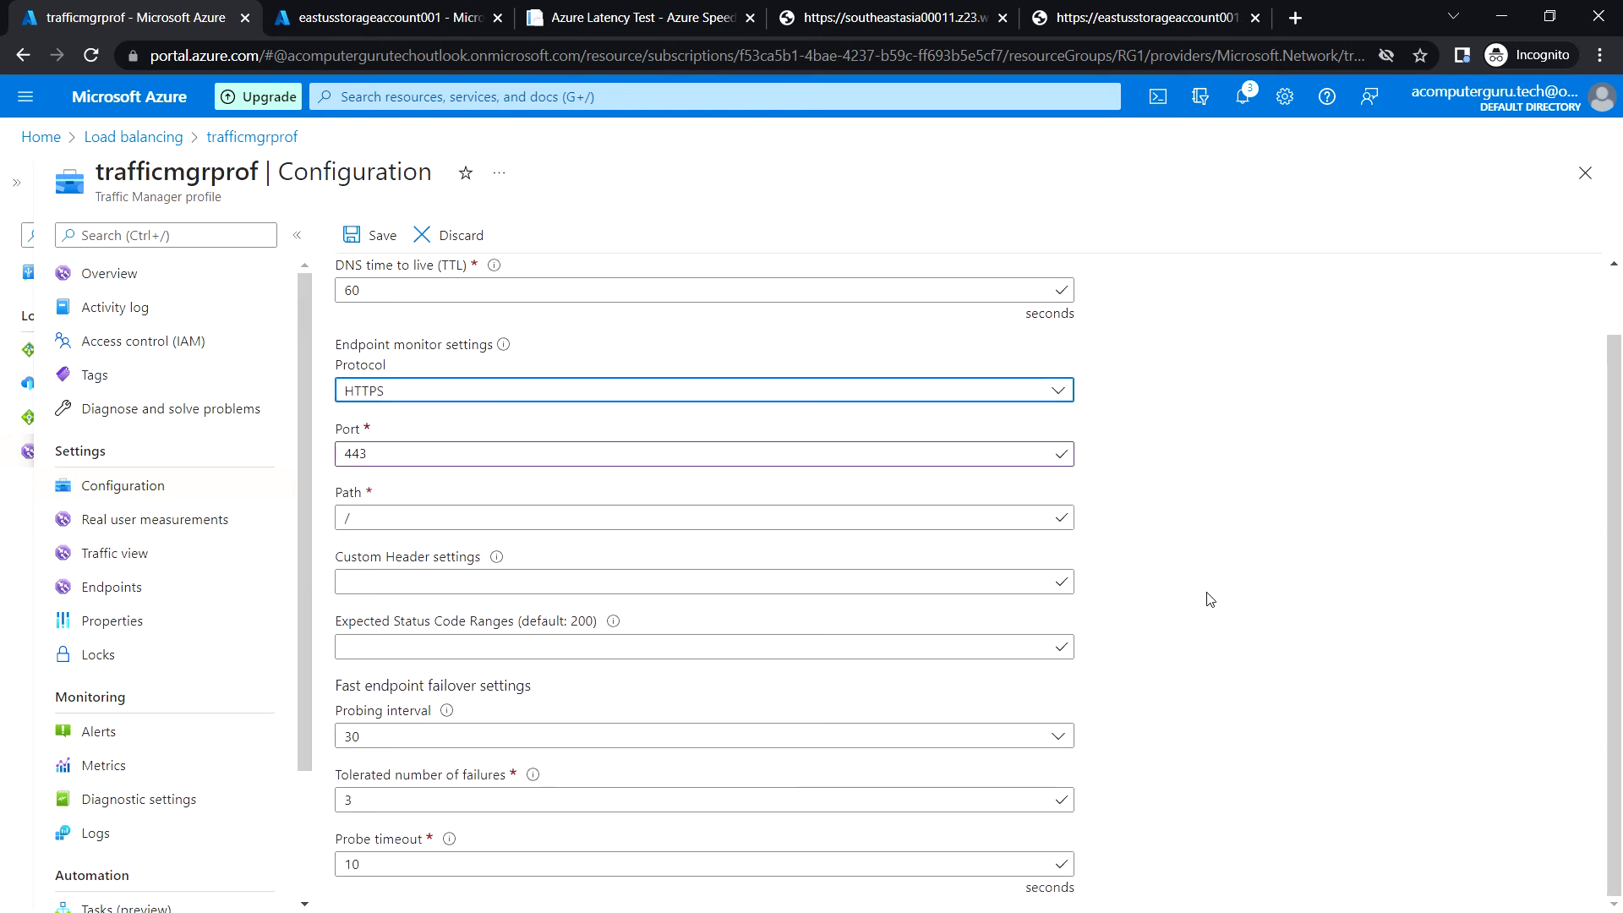
{"action": "scroll", "coordinate": [797, 518], "scroll_direction": "up", "scroll_amount": 1}
{"action": "left_click", "coordinate": [362, 235]}
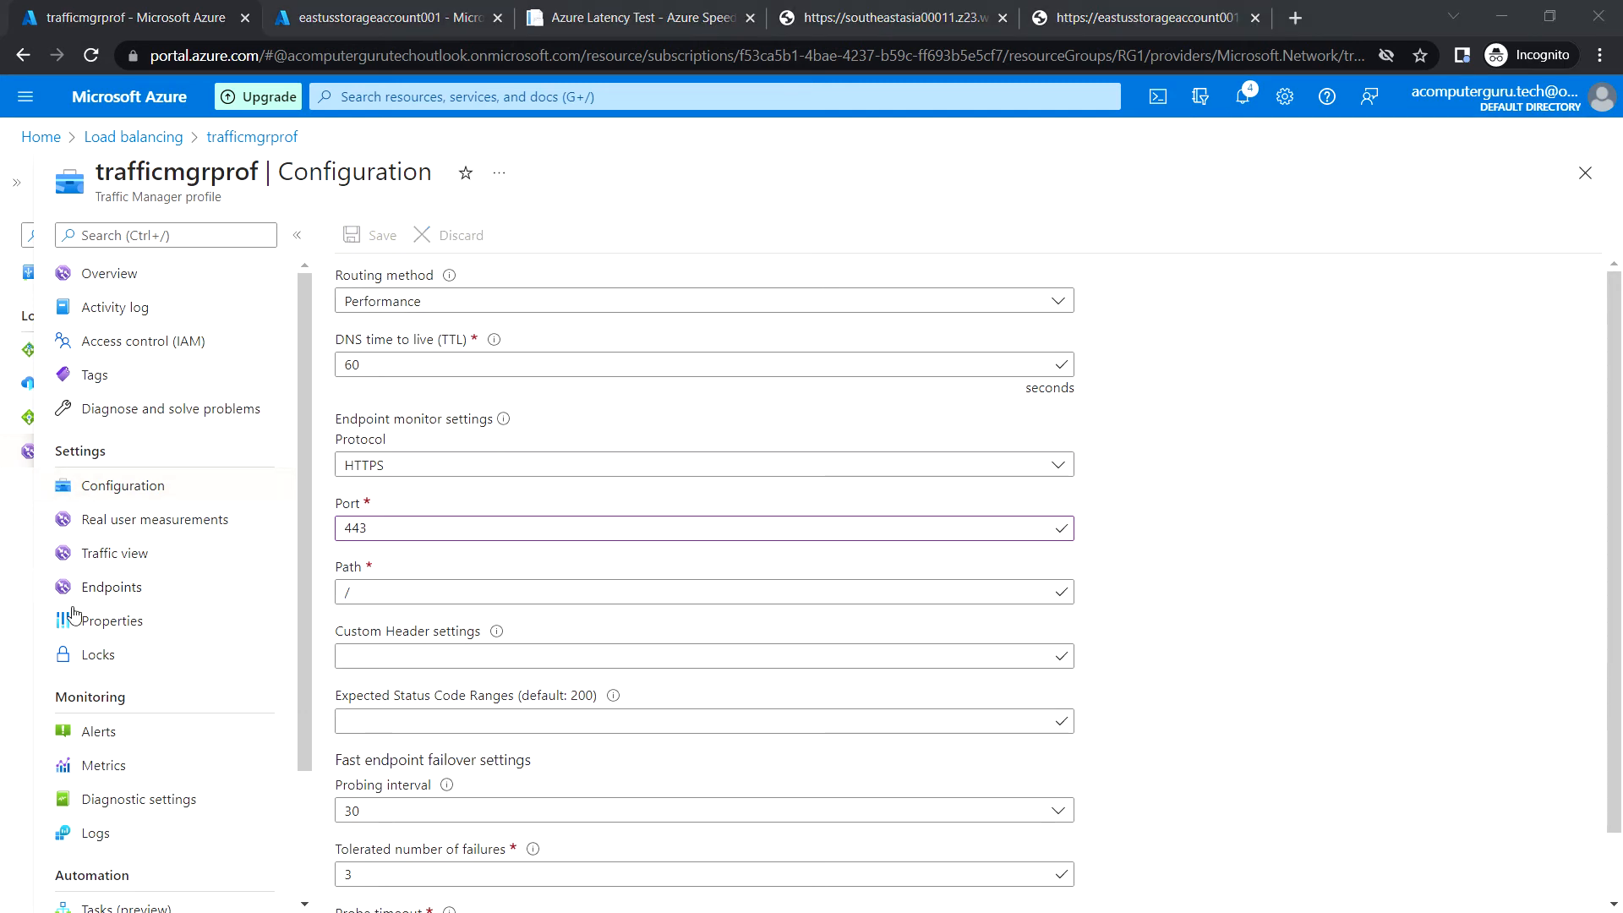
Start a new endpoint in trafficmgrprof with type External endpoint and the name souteastasia-endpoint.
{"action": "left_click", "coordinate": [156, 593]}
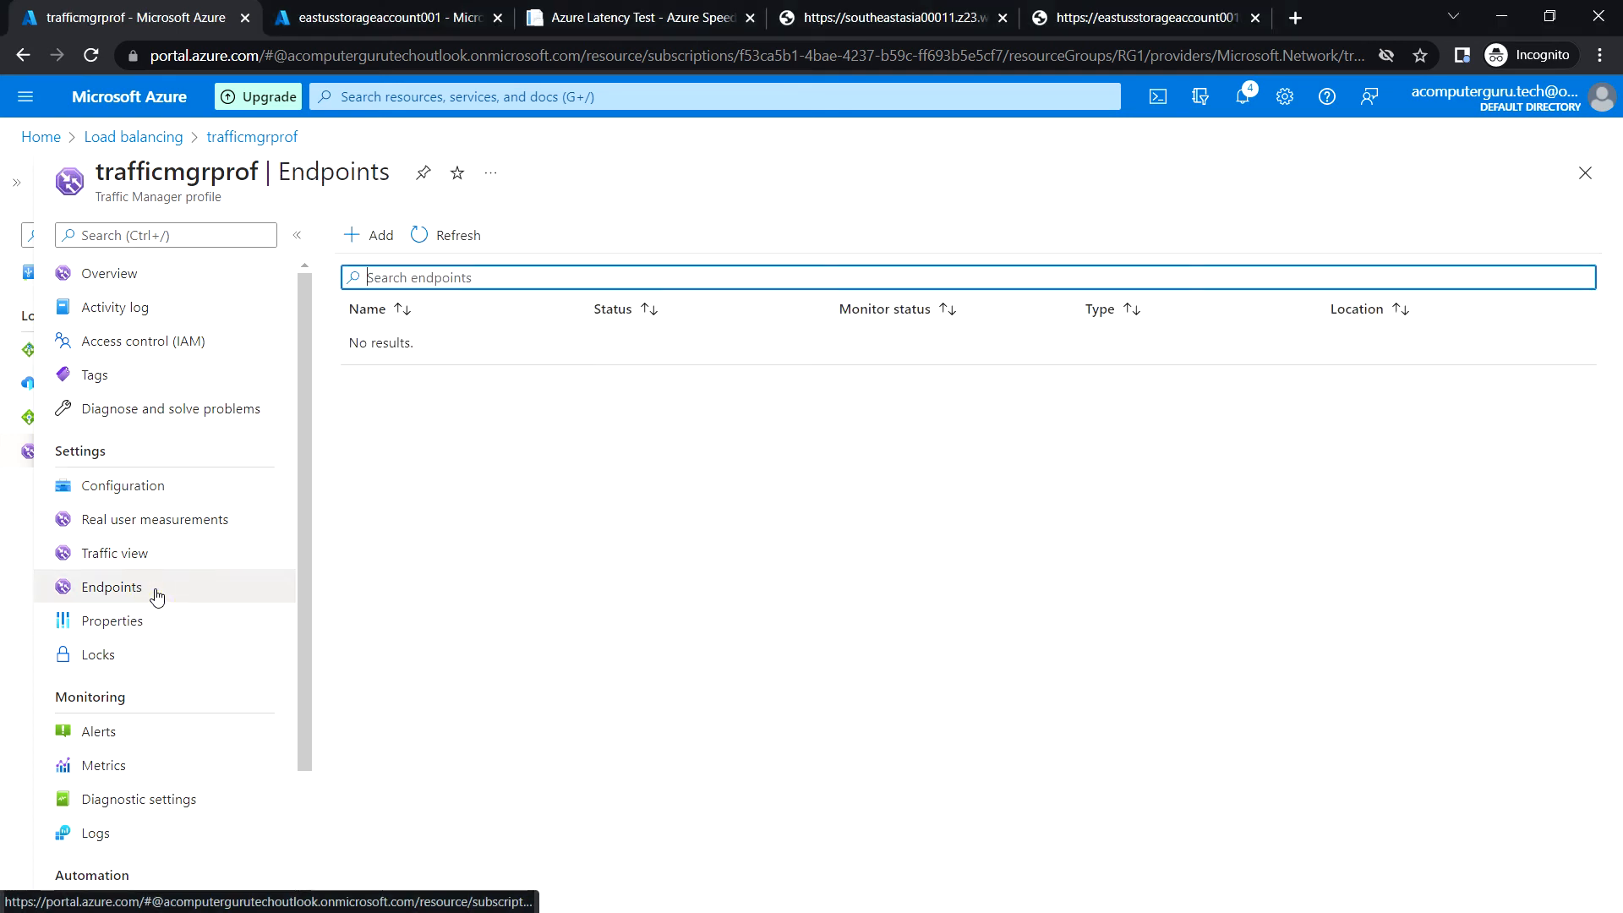
{"action": "left_click", "coordinate": [382, 252]}
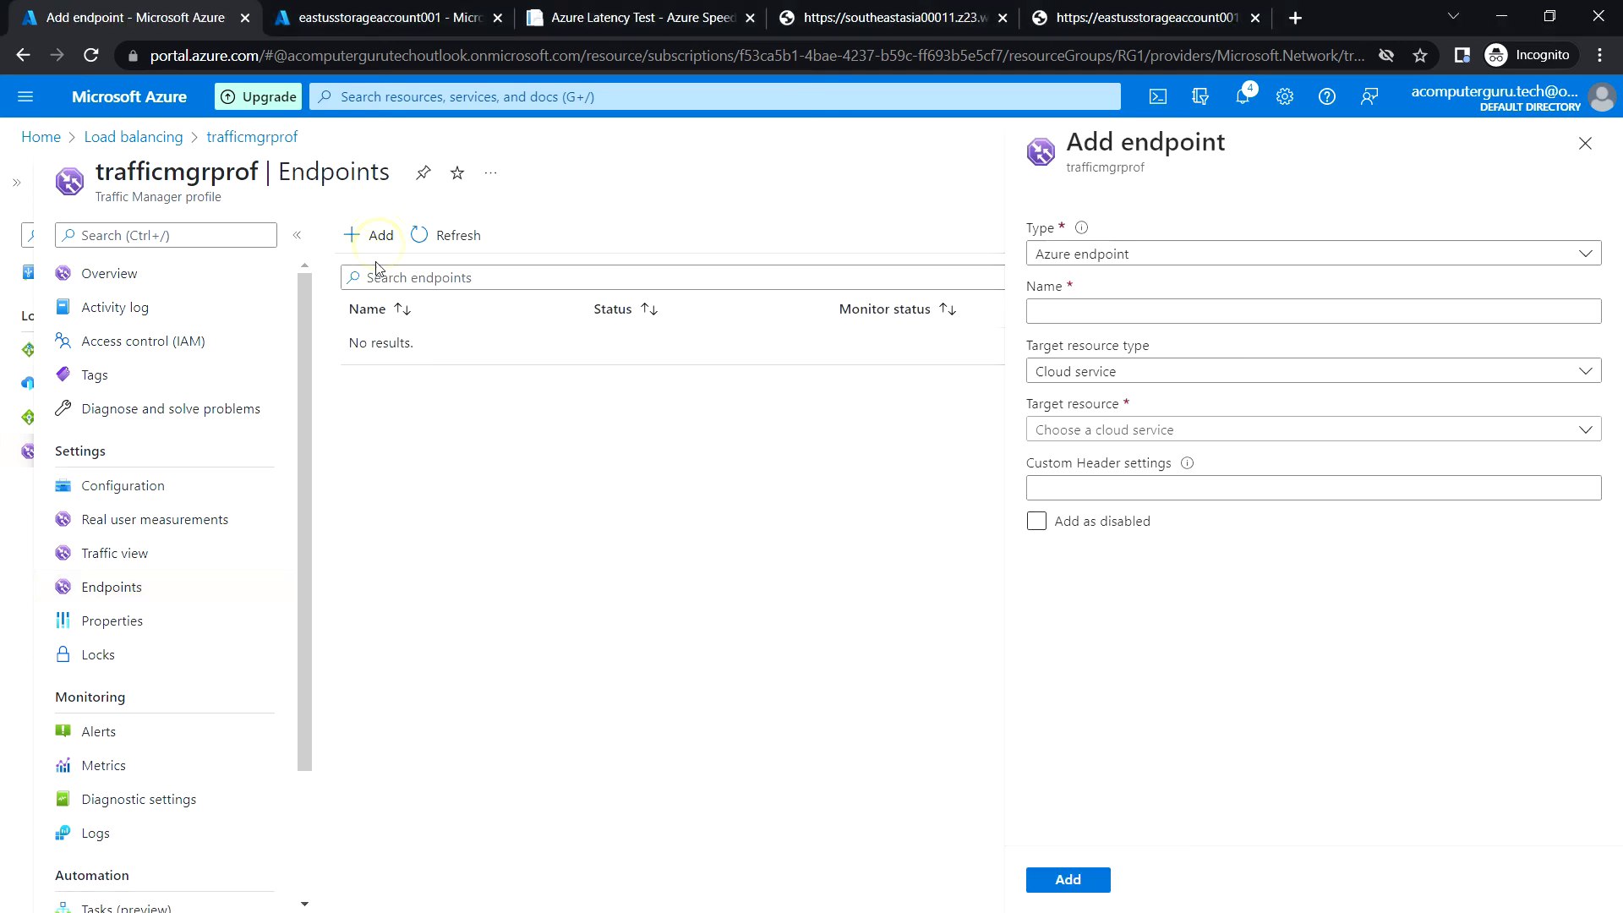
{"action": "left_click", "coordinate": [1122, 256]}
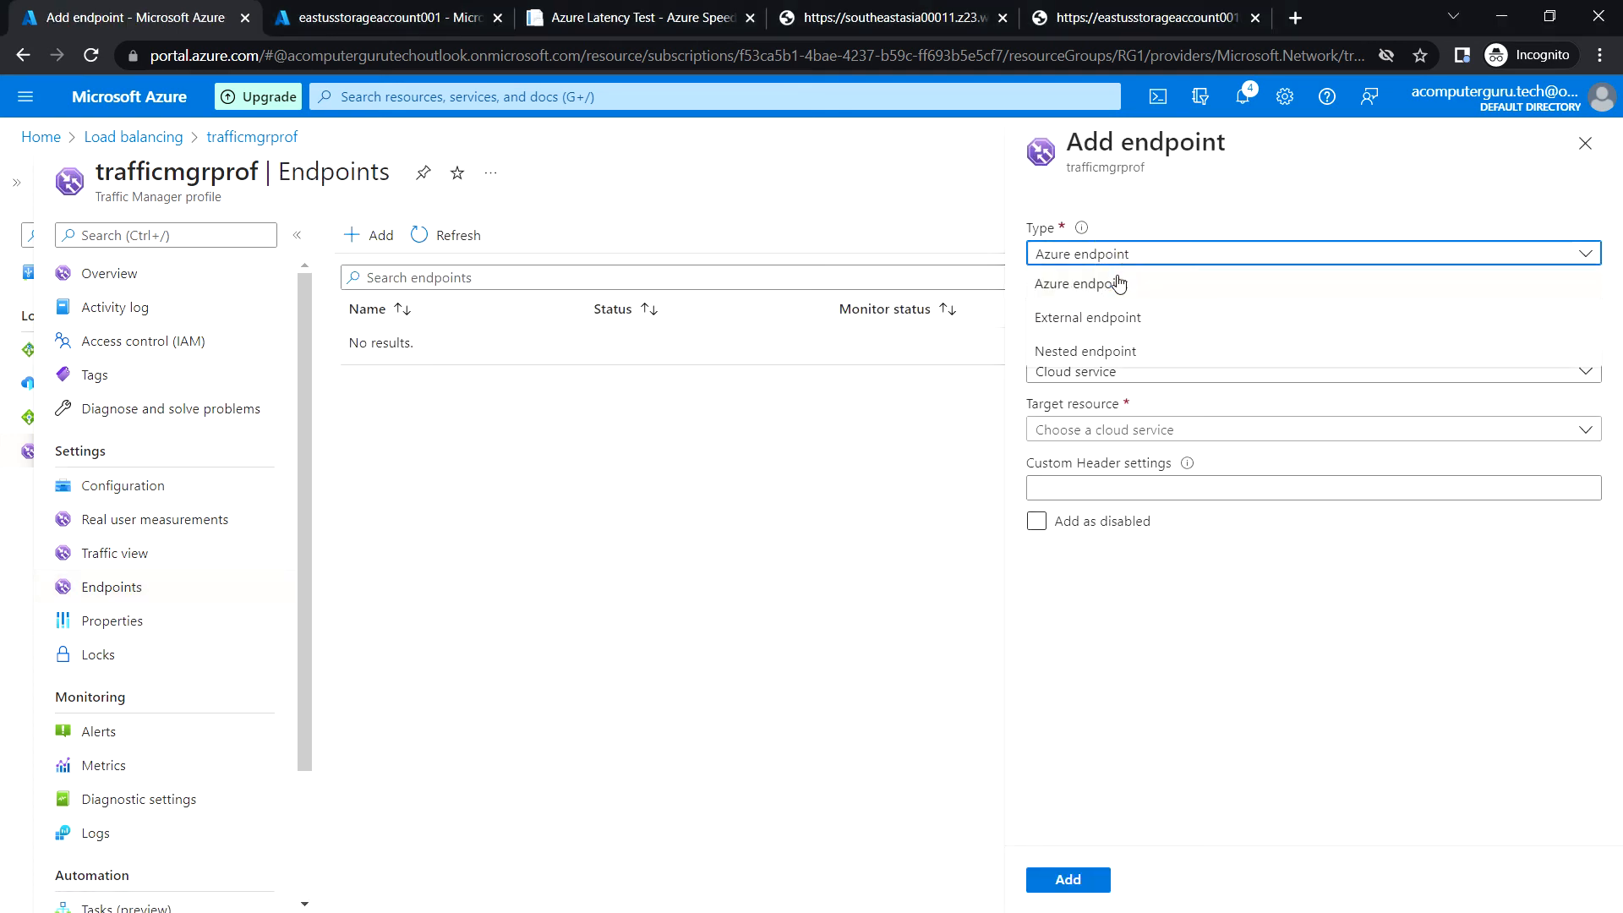
{"action": "left_click", "coordinate": [1128, 322]}
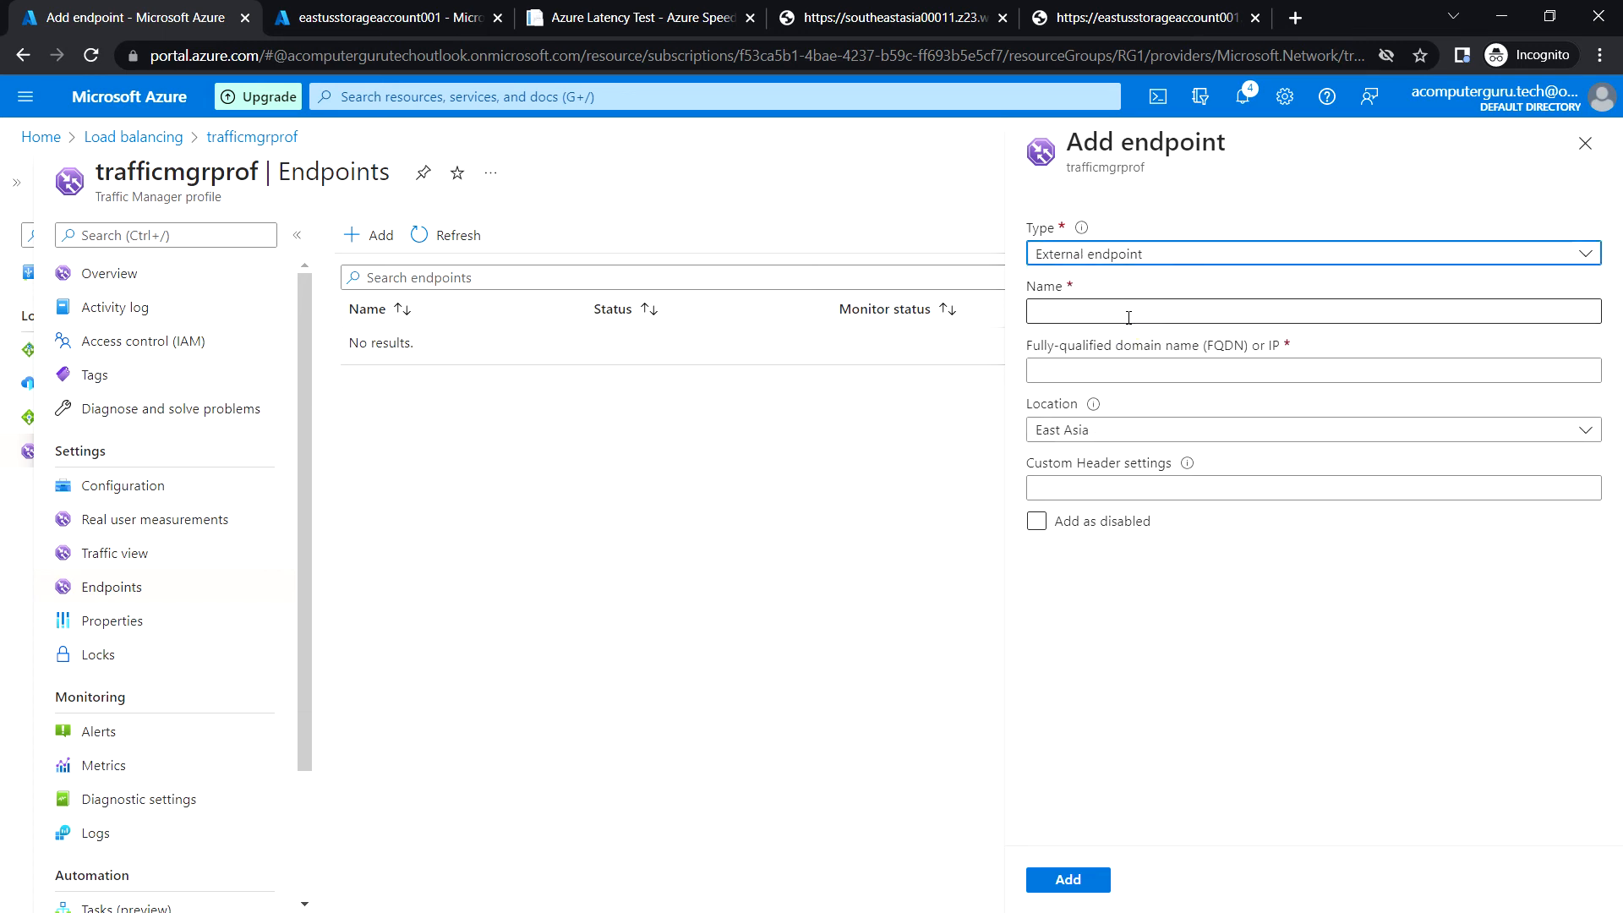
{"action": "left_click", "coordinate": [1129, 317]}
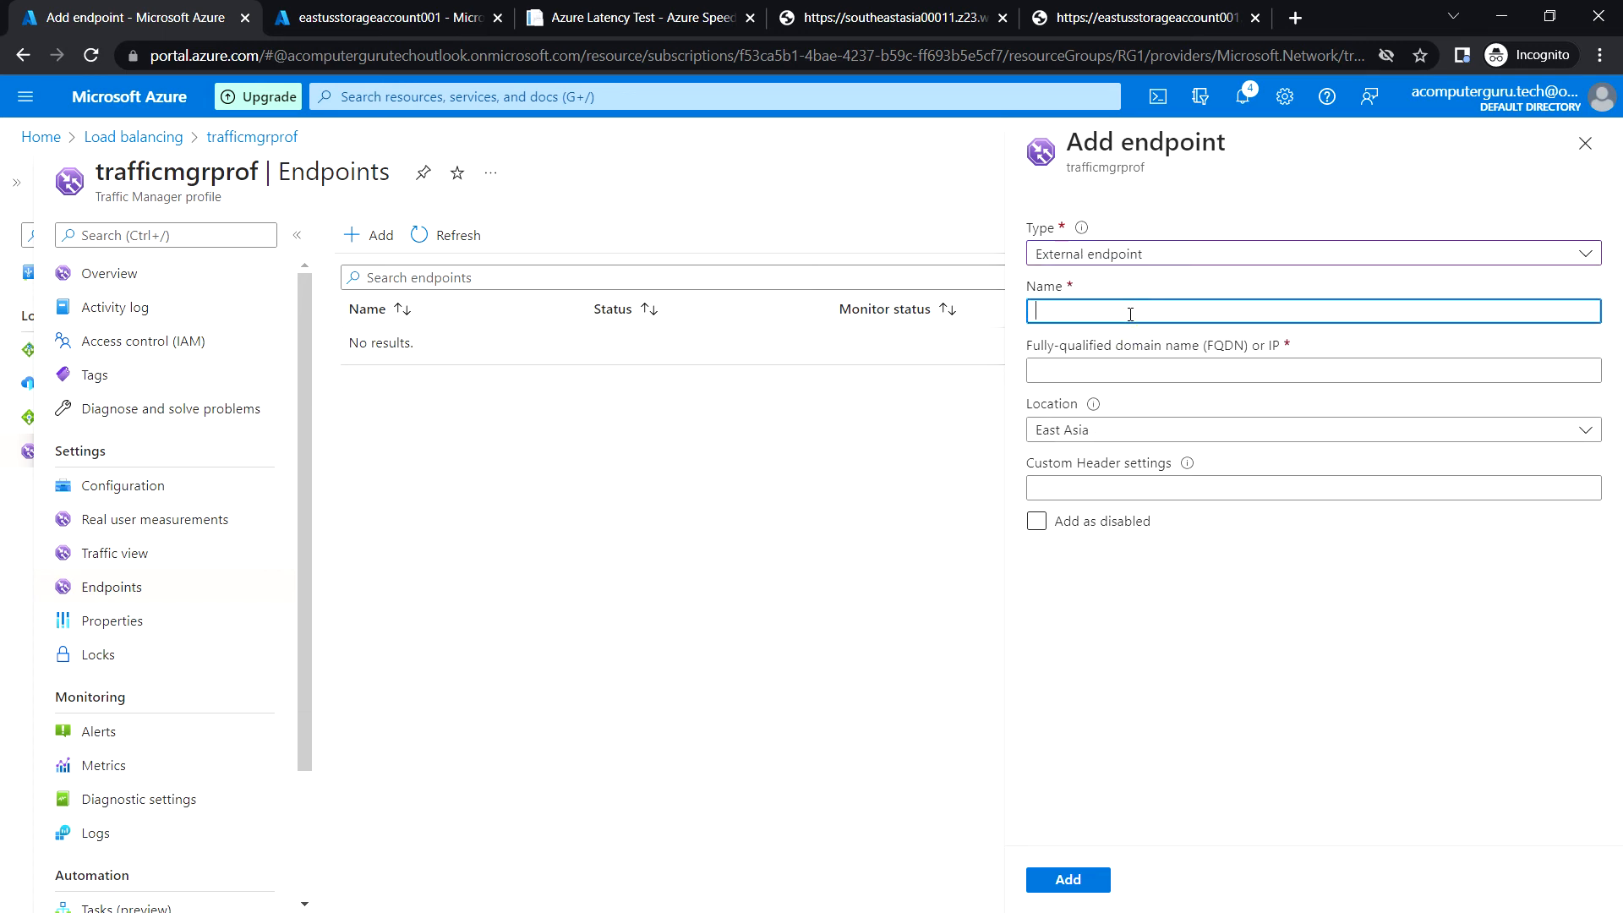
{"action": "type", "text": "souteastasia-endpoint"}
{"action": "left_click", "coordinate": [870, 17]}
{"action": "left_click", "coordinate": [481, 56]}
{"action": "key", "text": "ctrl+c"}
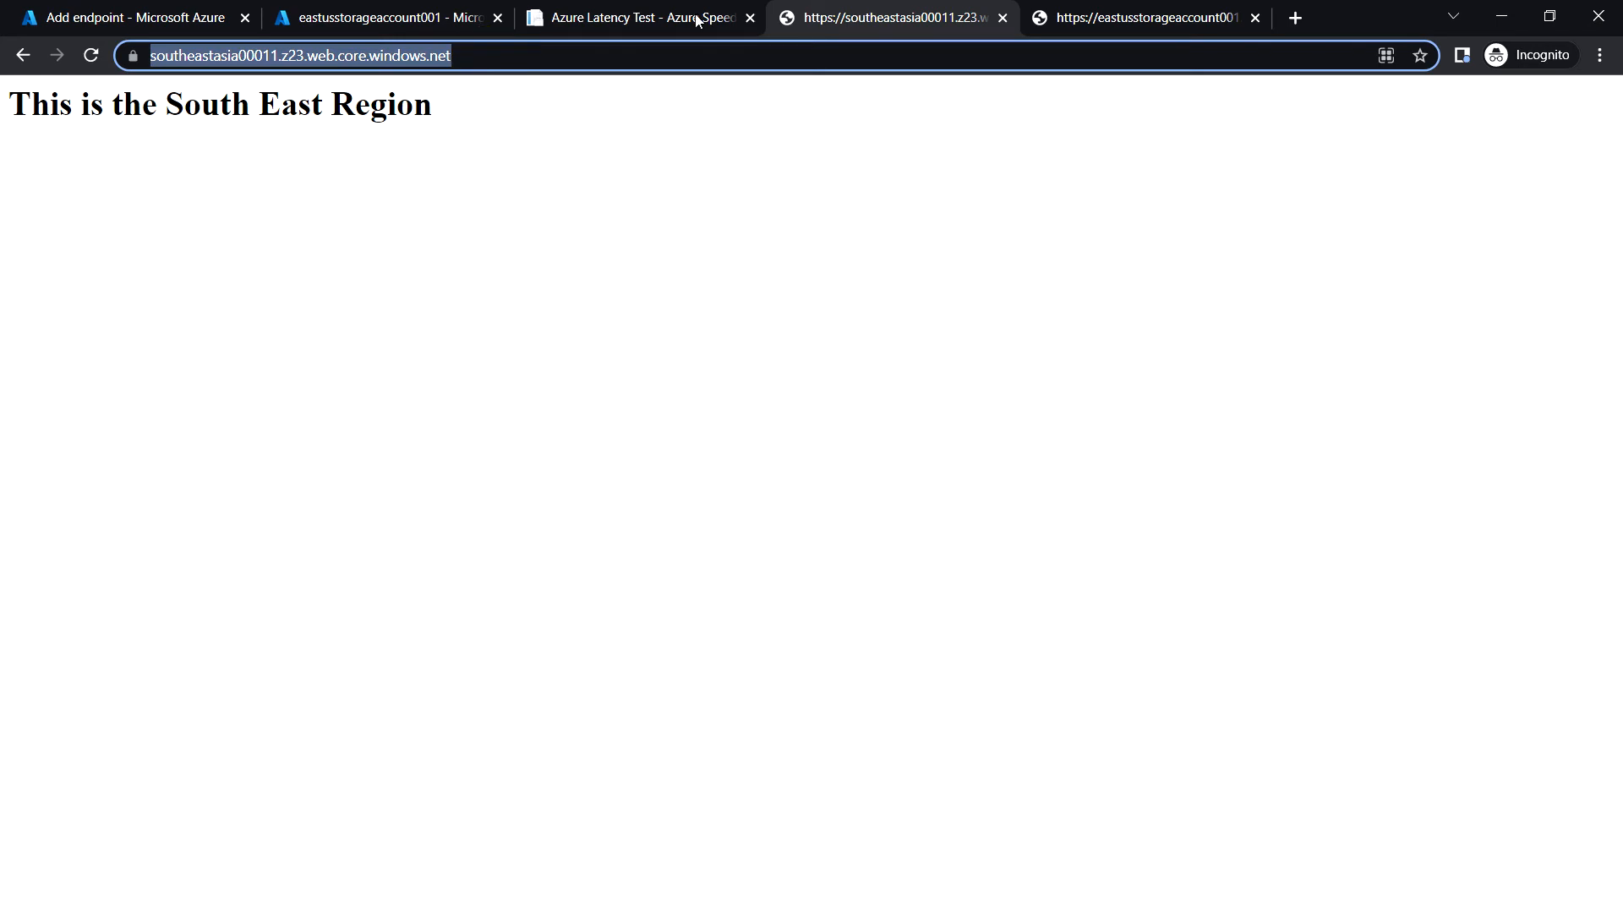
{"action": "left_click", "coordinate": [136, 18]}
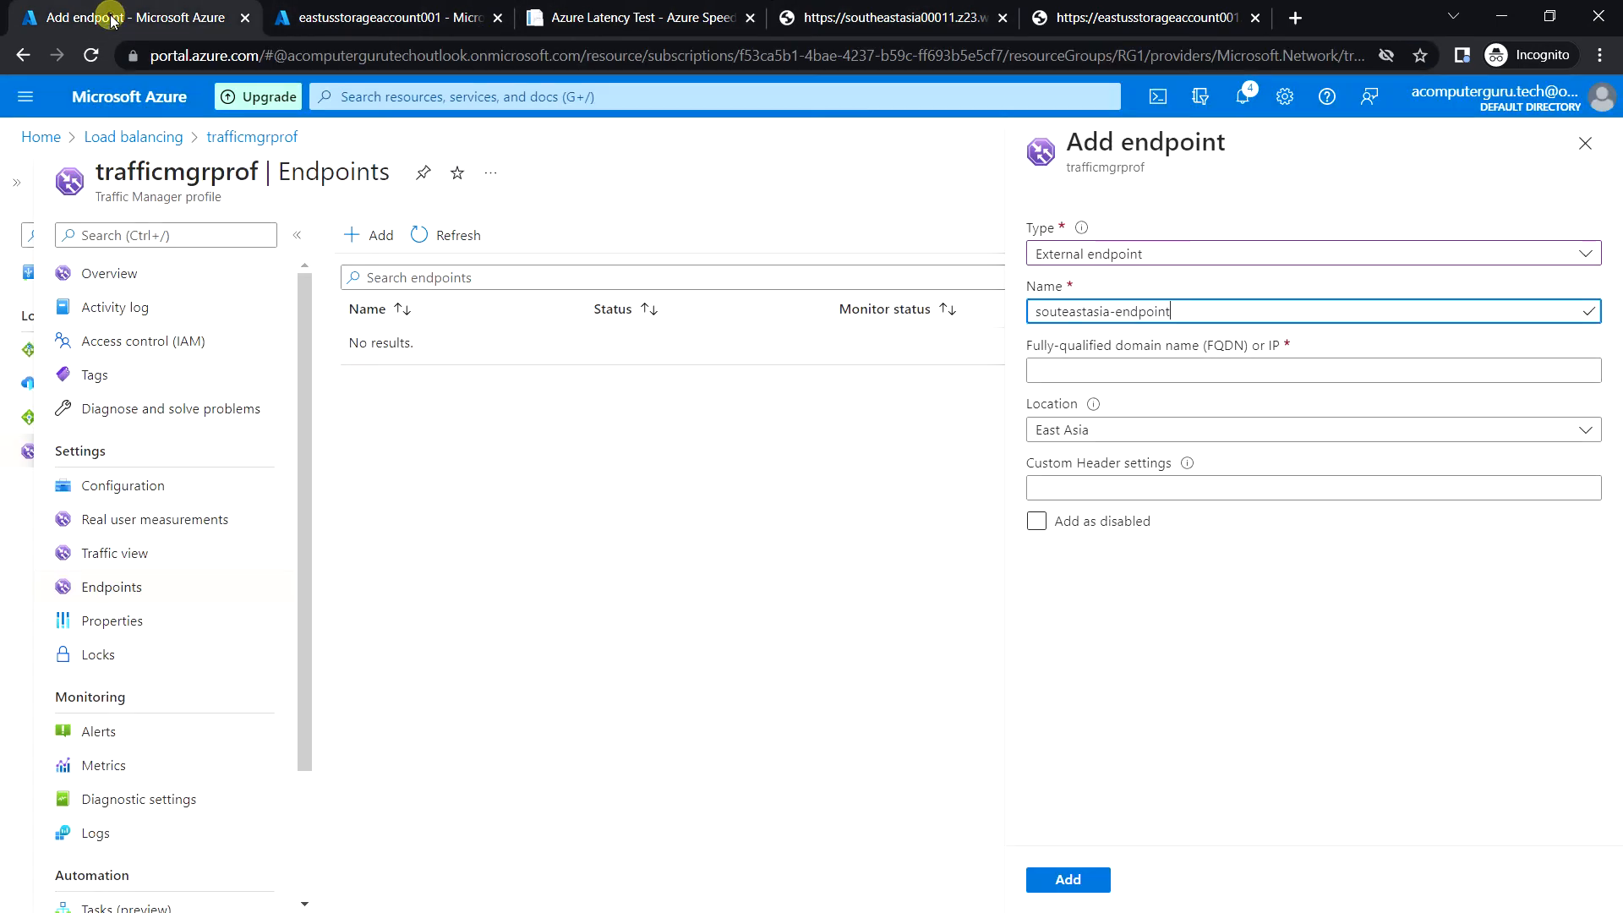
{"action": "left_click", "coordinate": [1271, 372]}
{"action": "key", "text": "ctrl+v"}
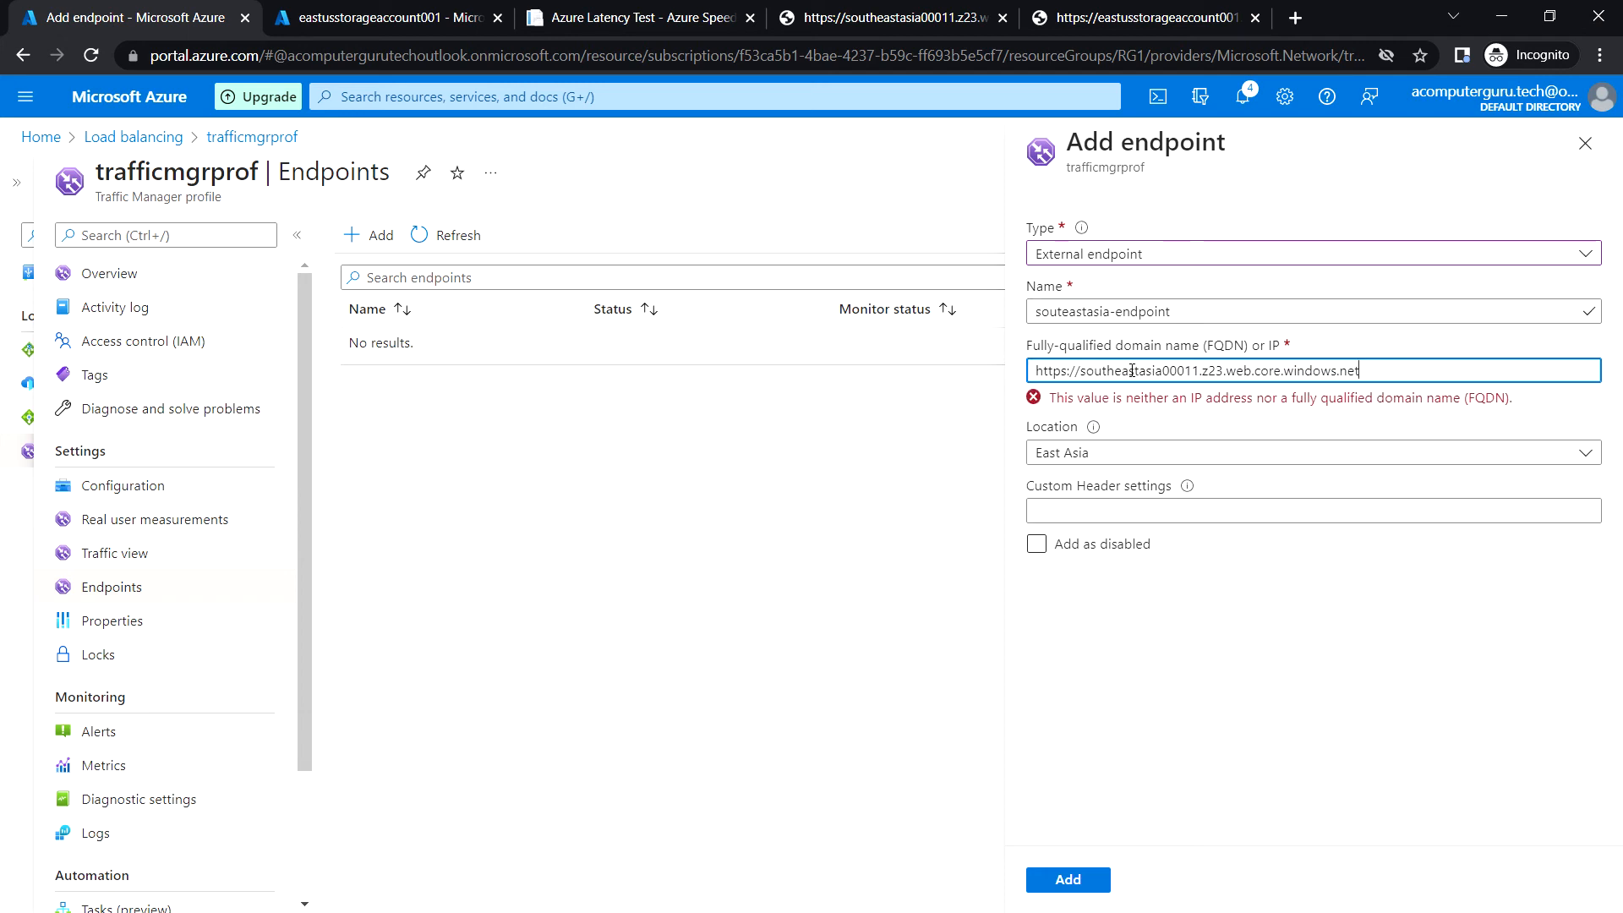
{"action": "key", "text": "Home"}
{"action": "key", "text": "Delete"}
{"action": "key", "text": "Delete"}
{"action": "key", "text": "Delete"}
{"action": "key", "text": "Delete"}
{"action": "key", "text": "Delete"}
{"action": "key", "text": "Delete"}
{"action": "key", "text": "Delete"}
{"action": "key", "text": "Delete"}
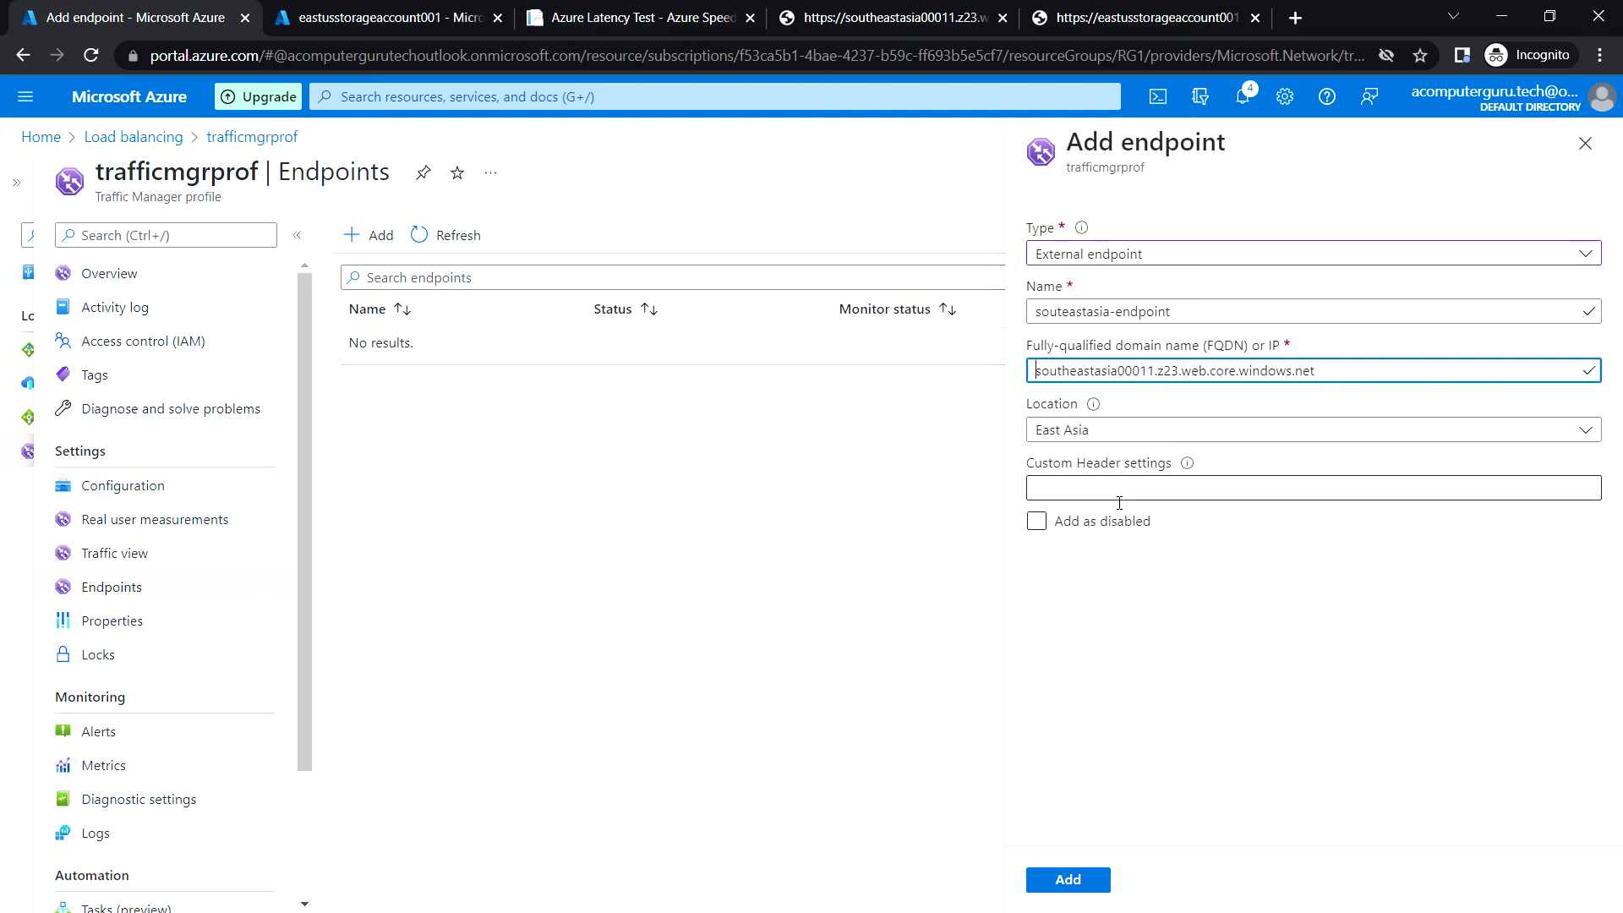
Set the endpoint's location to Southeast Asia and add it to the profile.
{"action": "left_click", "coordinate": [1141, 429]}
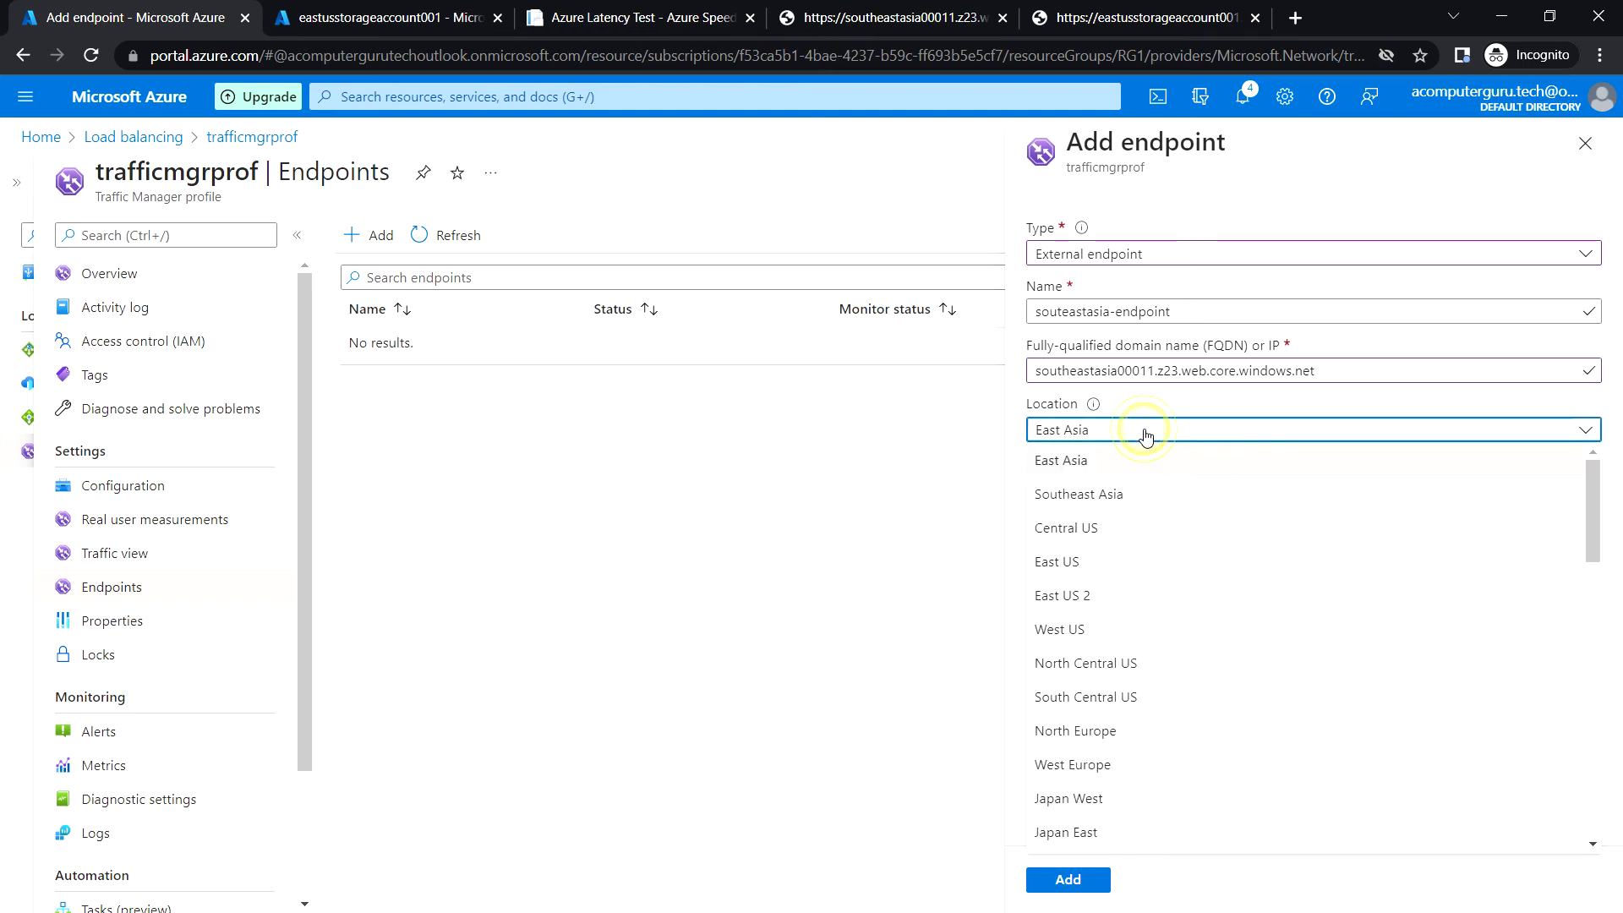
{"action": "left_click", "coordinate": [1137, 497]}
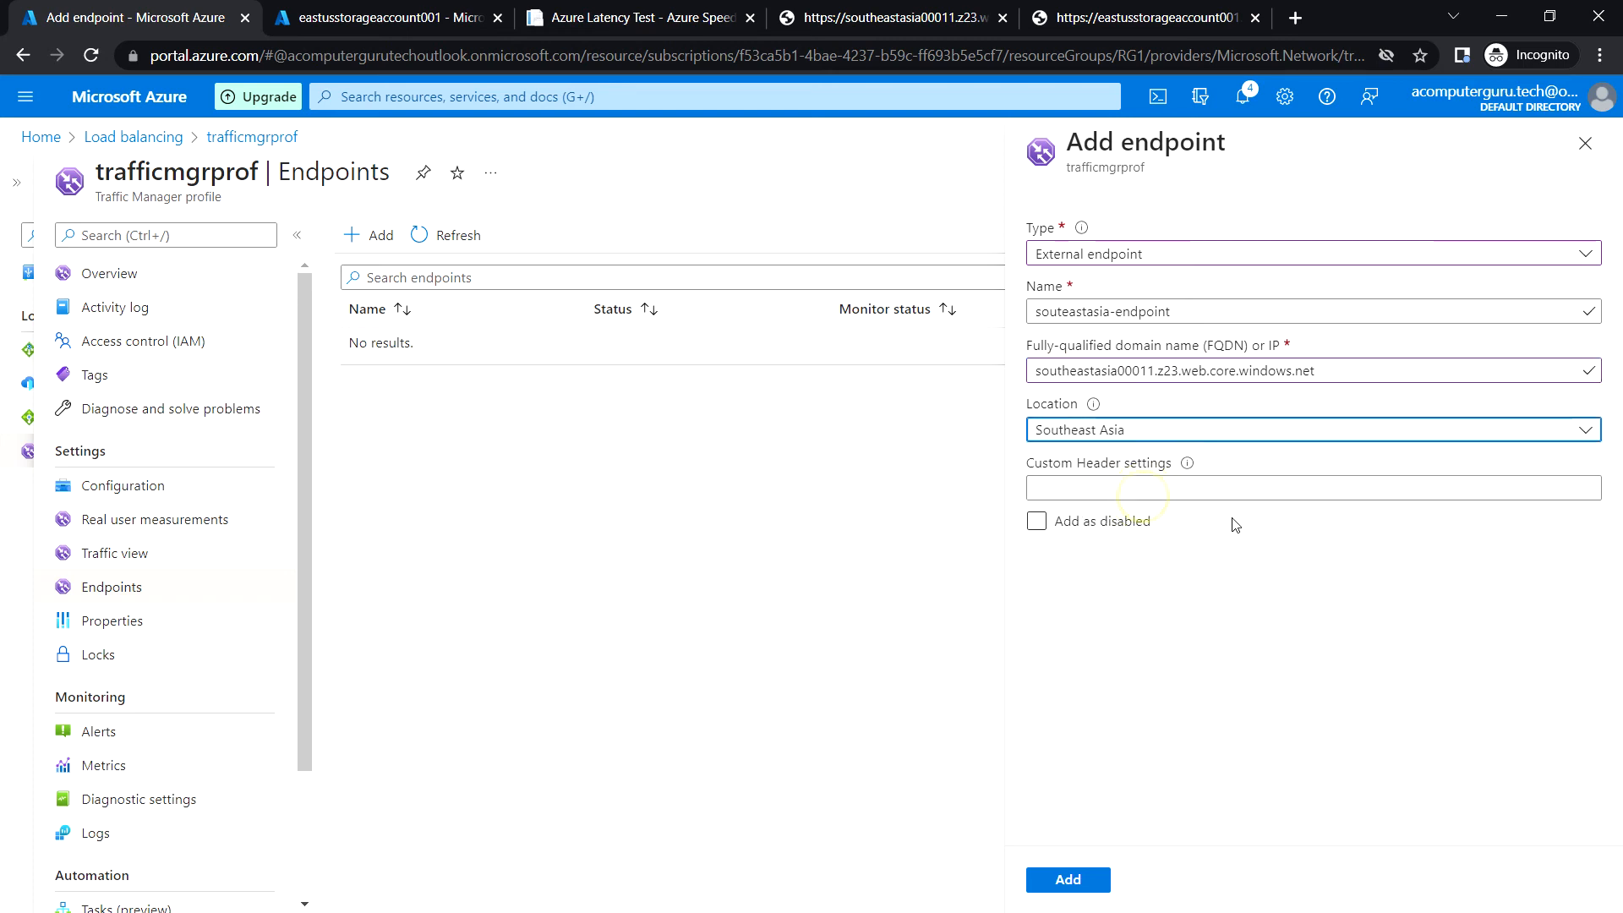
{"action": "left_click", "coordinate": [1081, 890]}
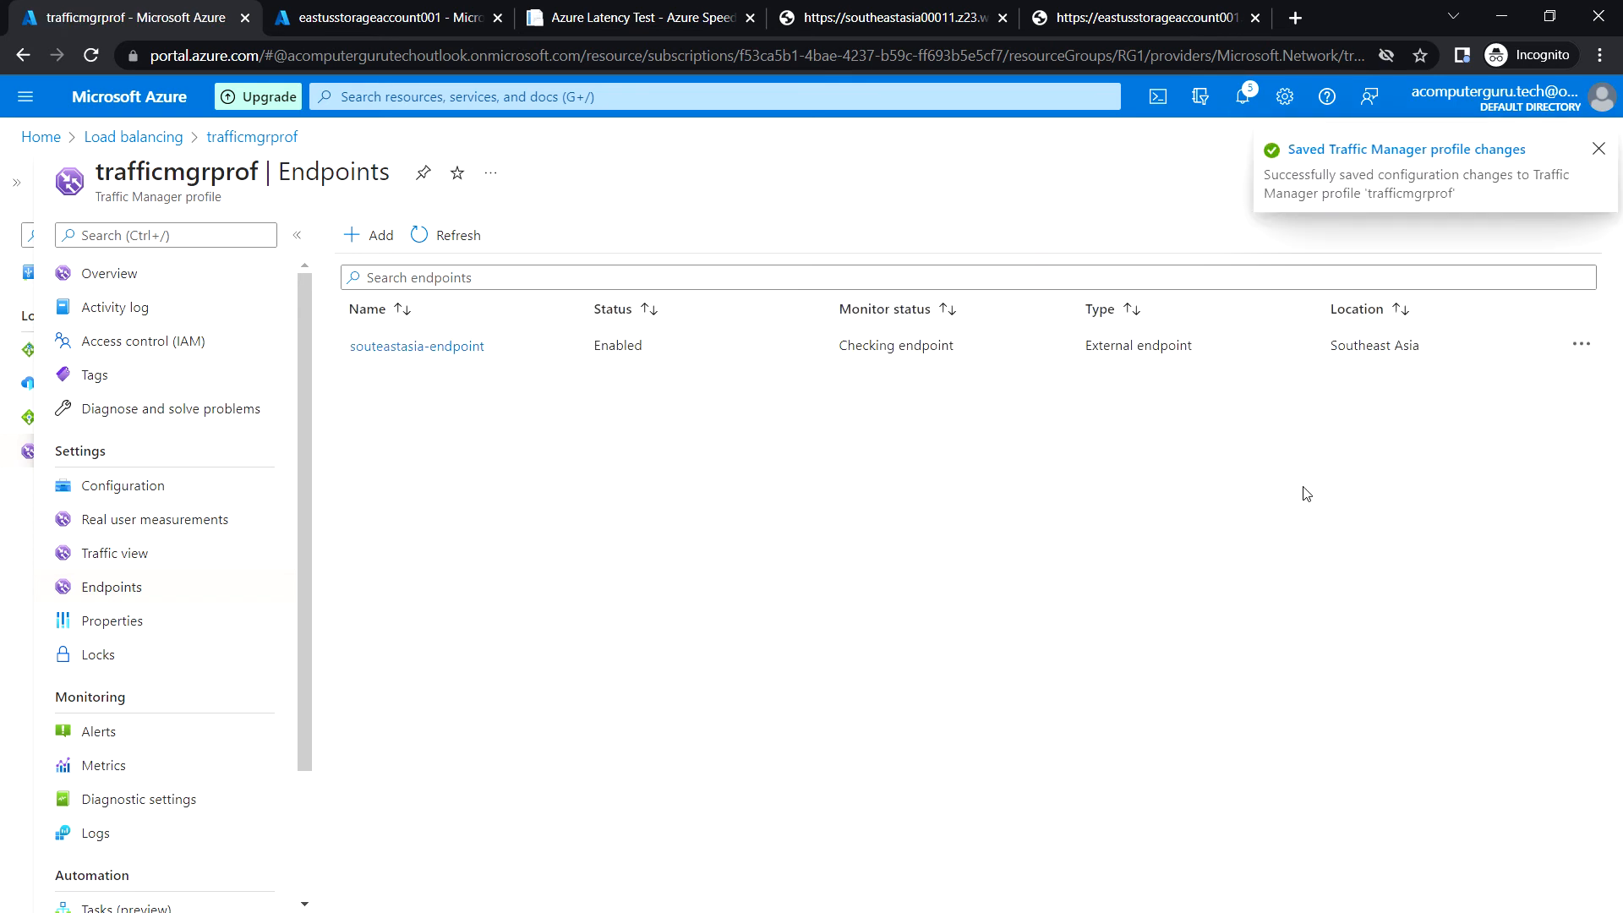
Start another endpoint in trafficmgrprof with type External endpoint, name eastus-endpoint and location East US.
{"action": "left_click", "coordinate": [372, 235]}
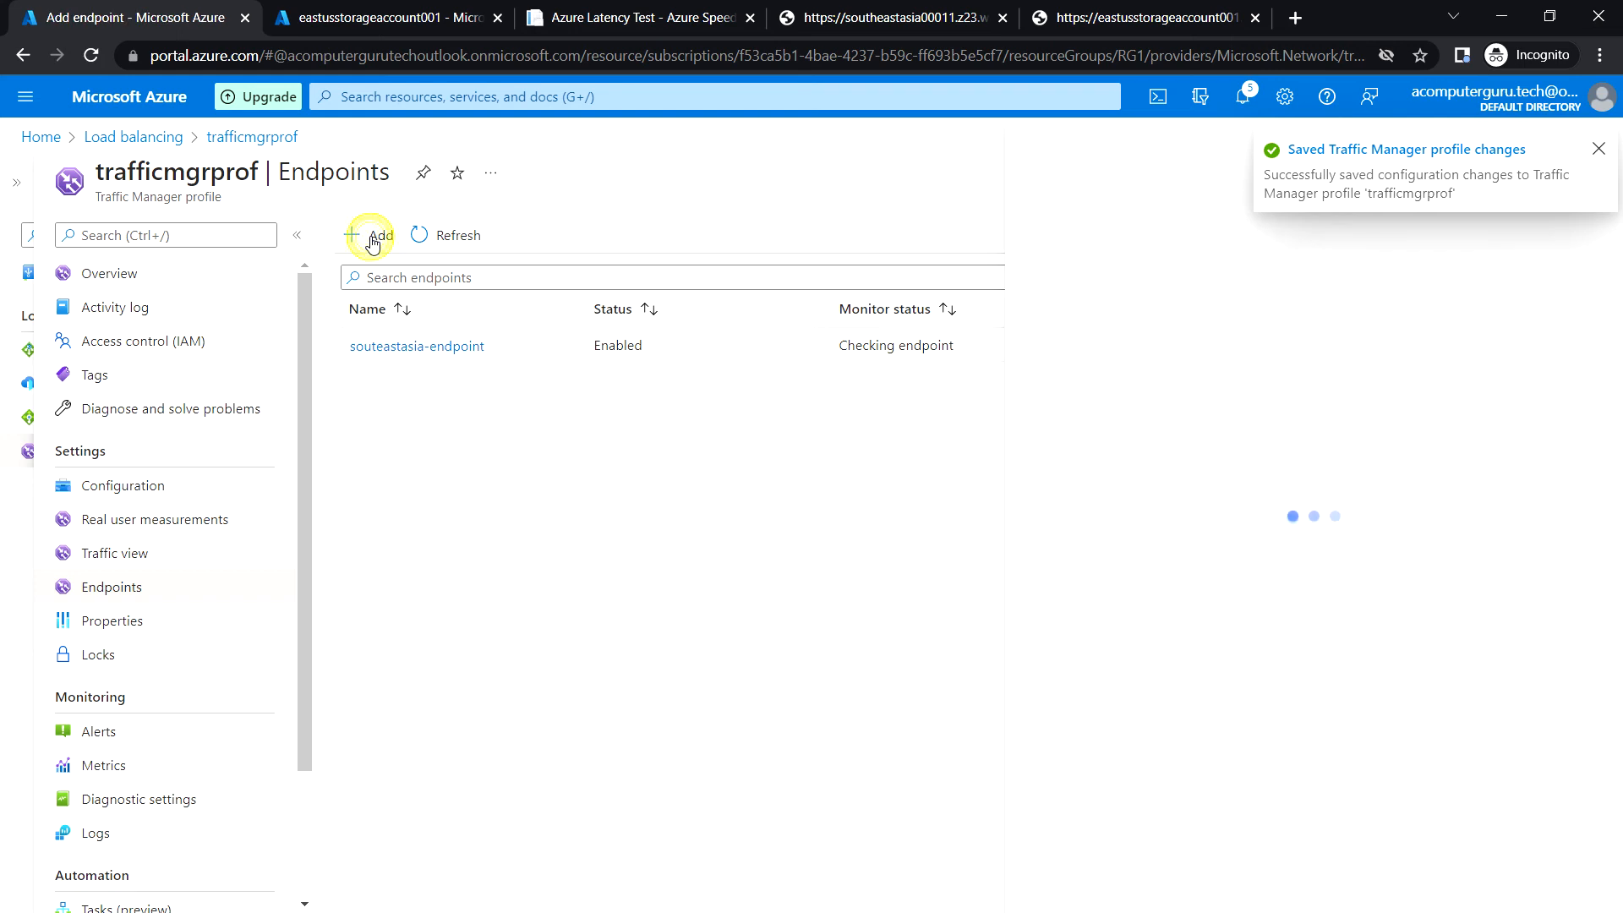
{"action": "left_click", "coordinate": [1117, 254]}
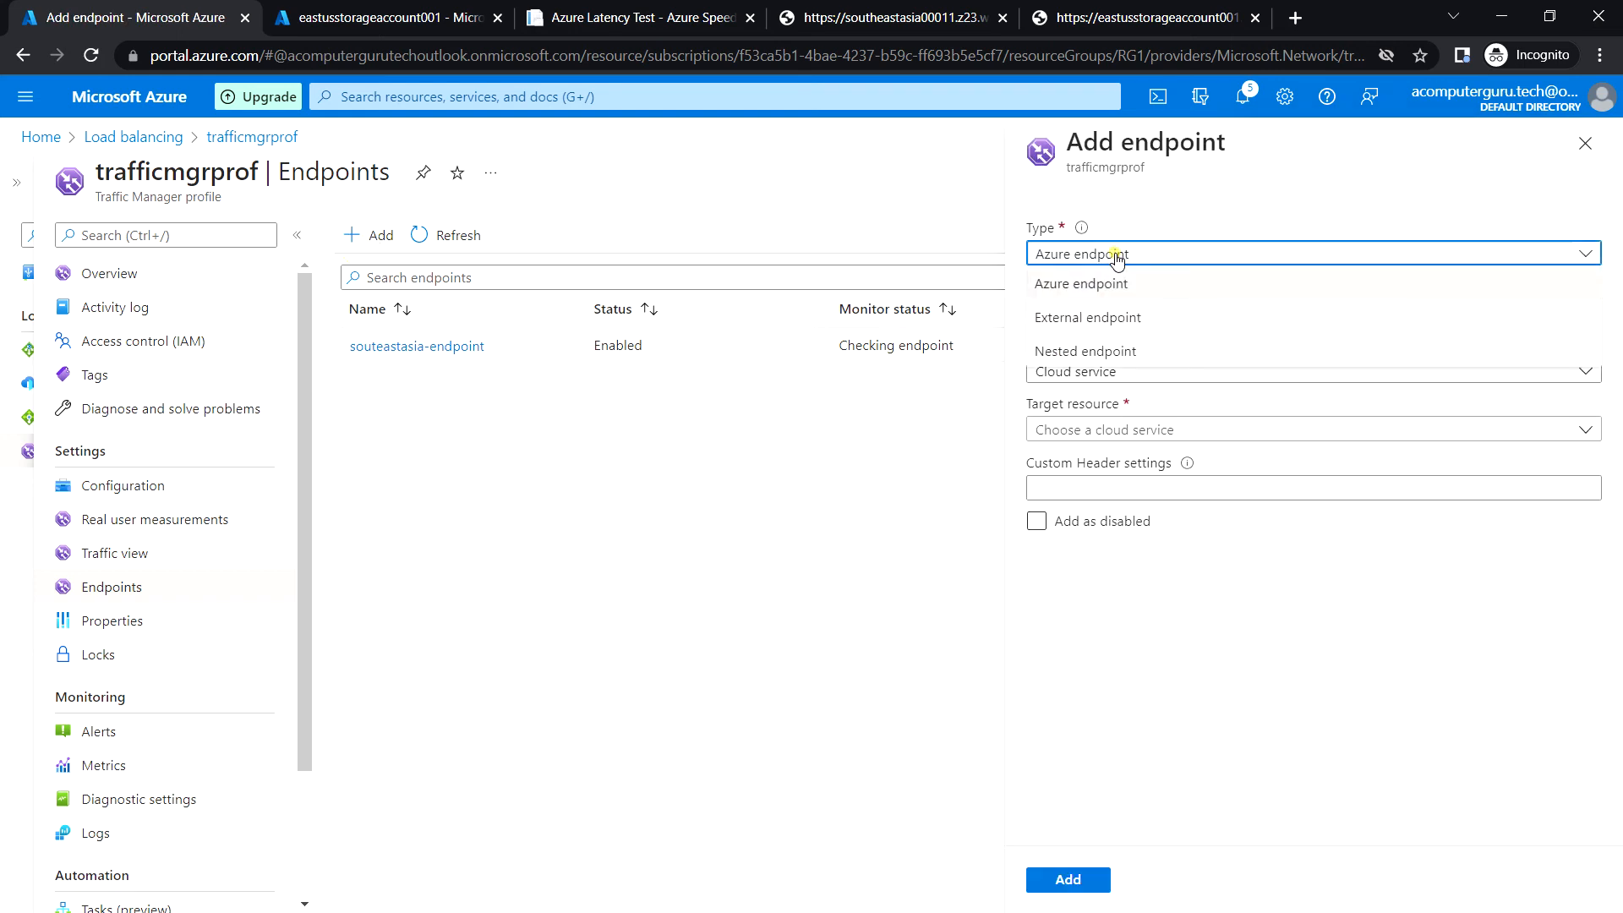
{"action": "left_click", "coordinate": [1099, 313]}
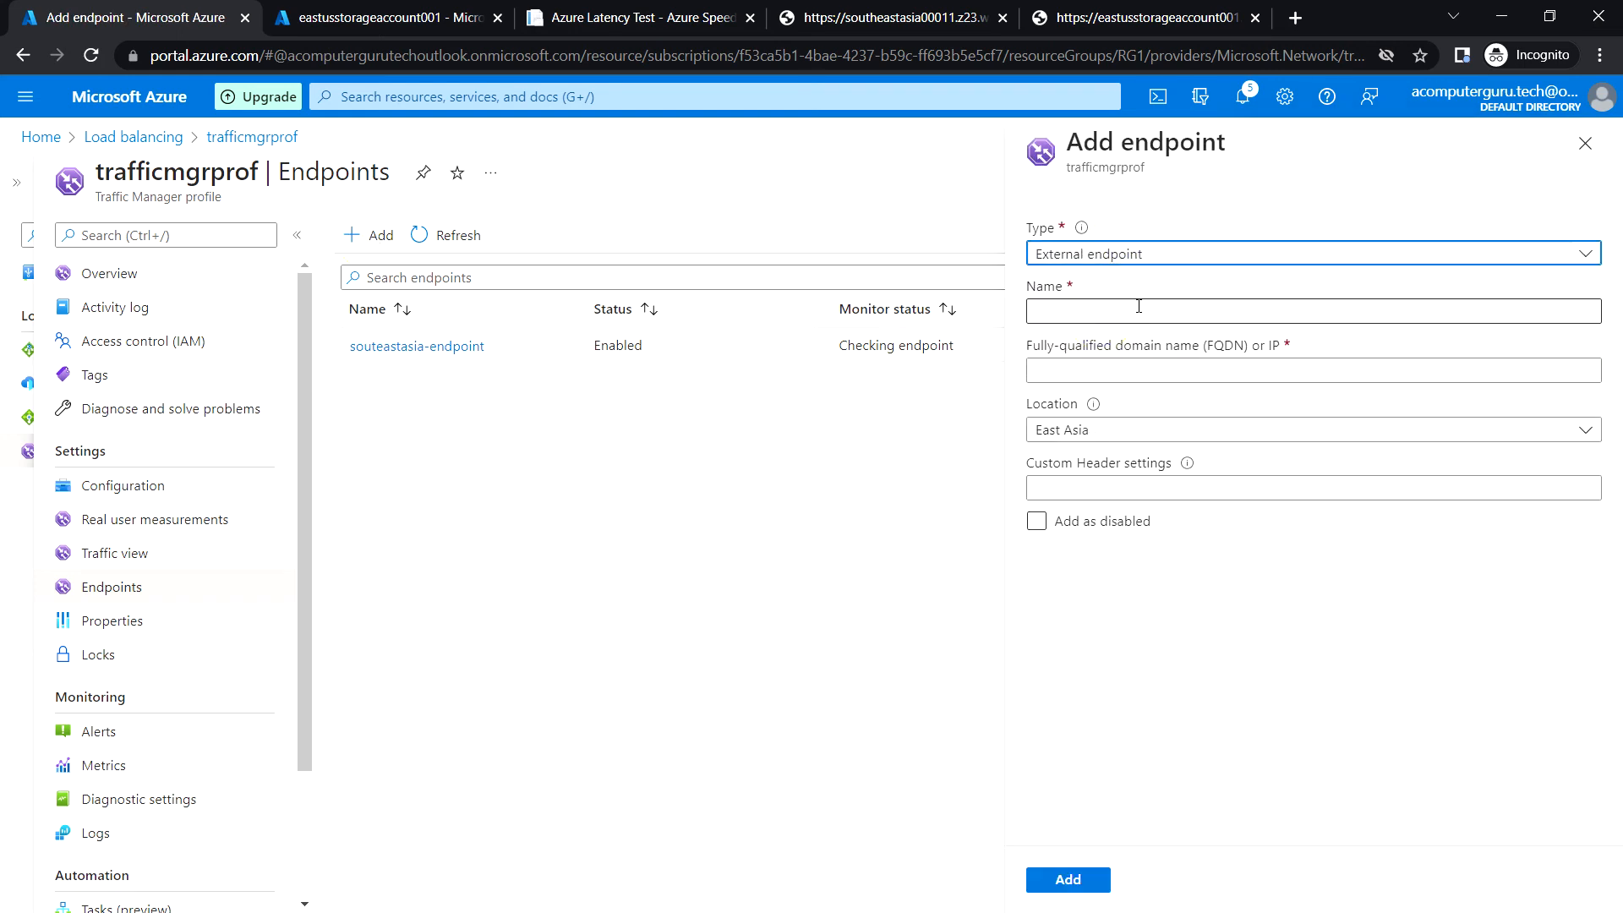
{"action": "left_click", "coordinate": [1139, 306]}
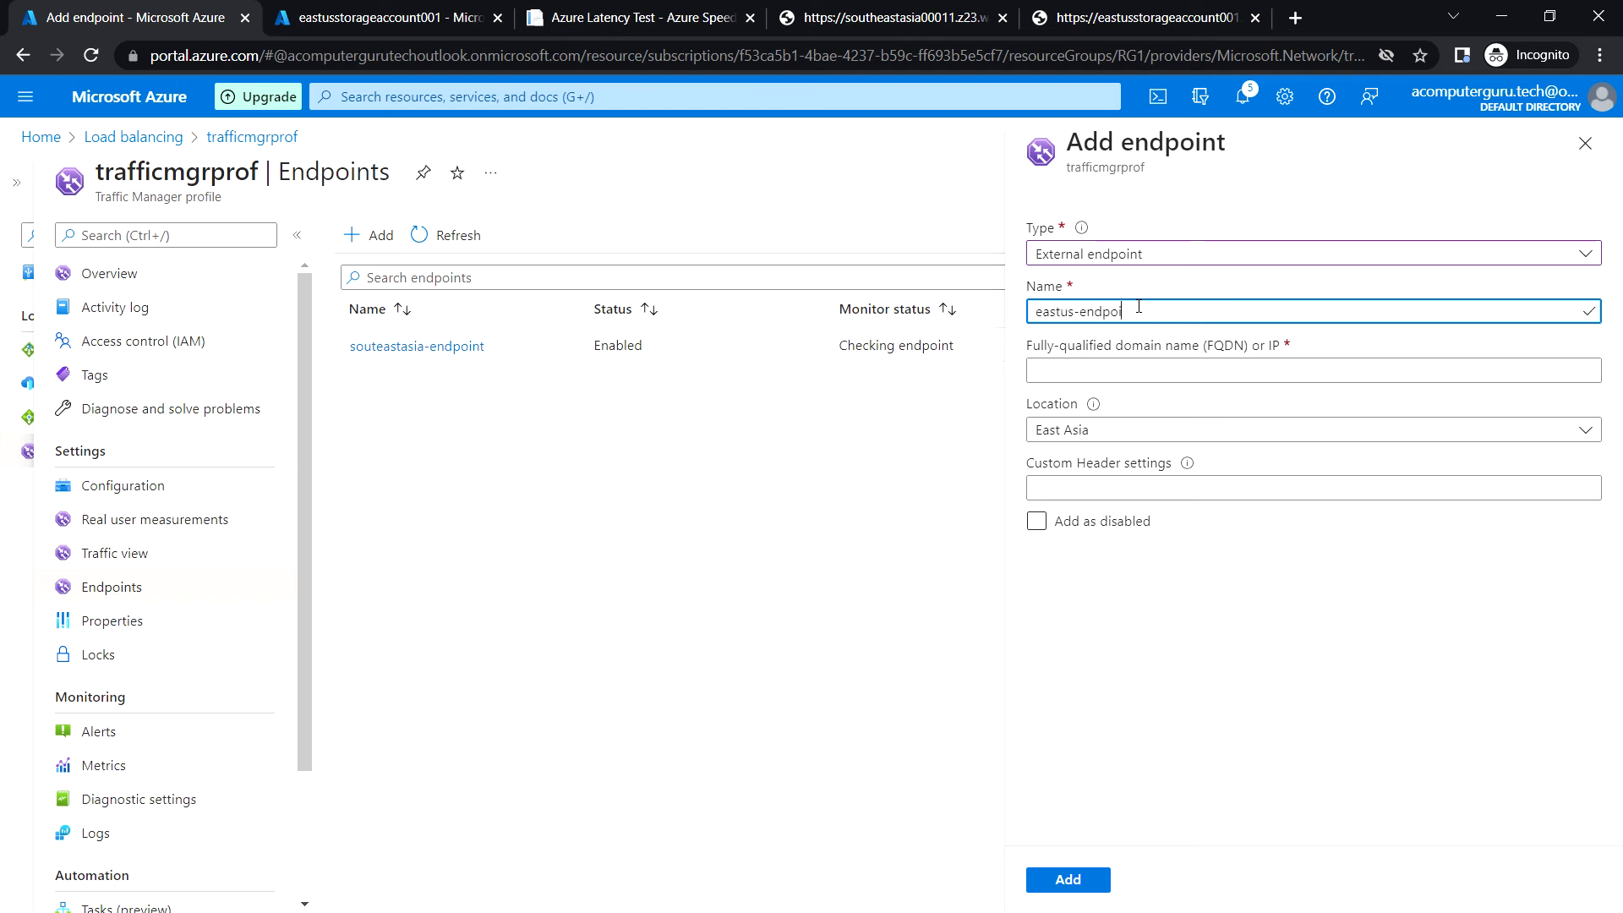
{"action": "left_click", "coordinate": [1132, 433]}
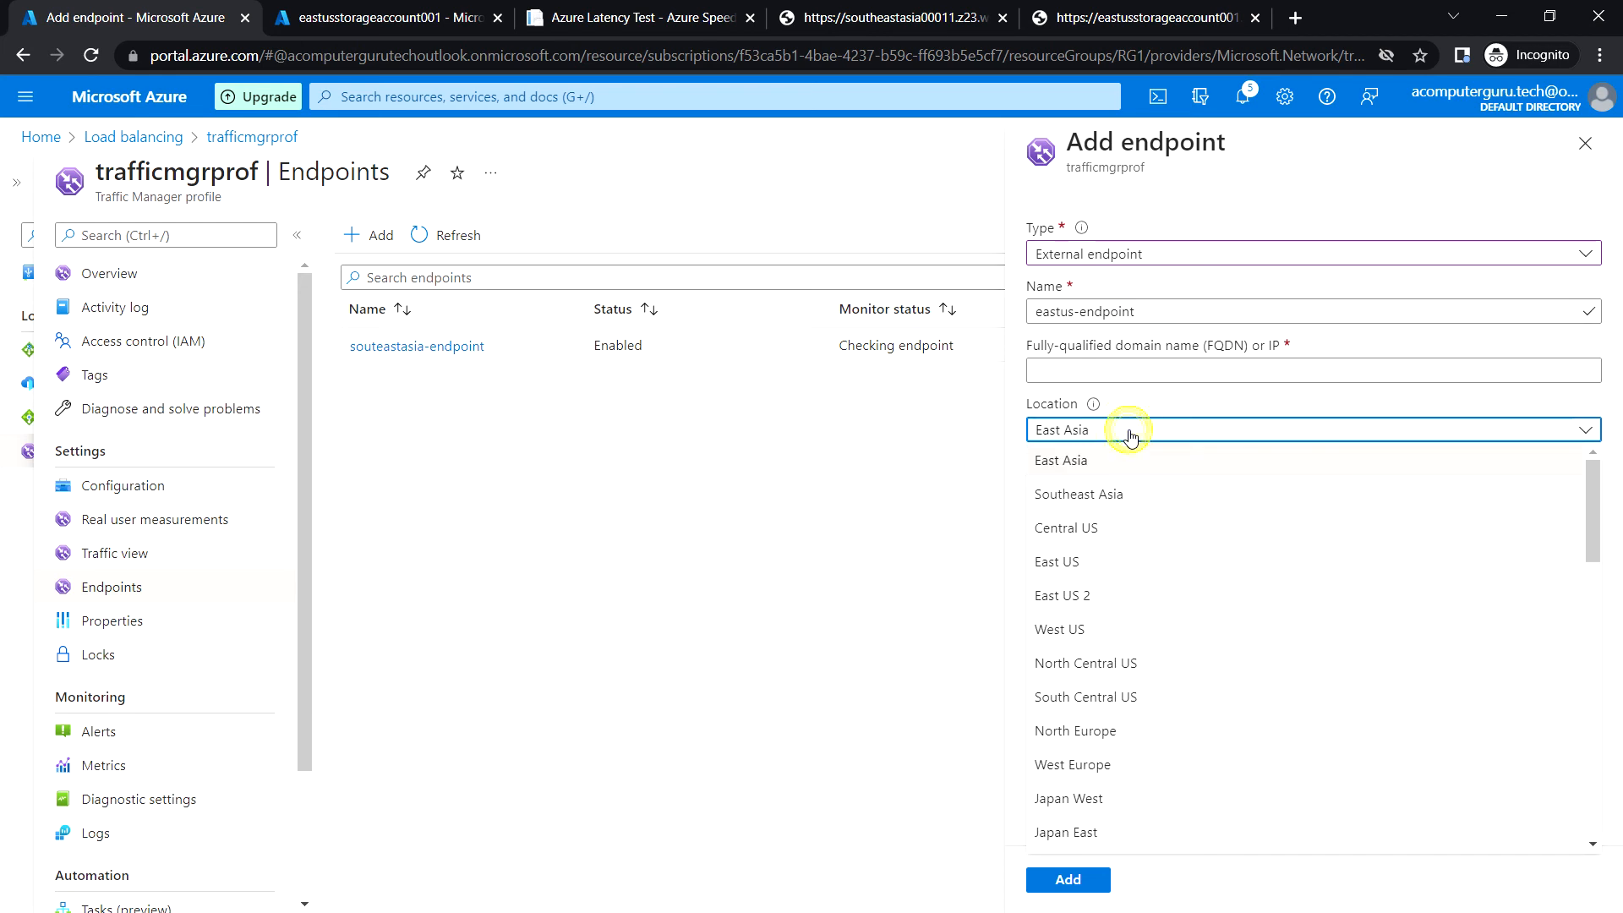
{"action": "left_click", "coordinate": [1116, 565]}
{"action": "left_click", "coordinate": [1117, 17]}
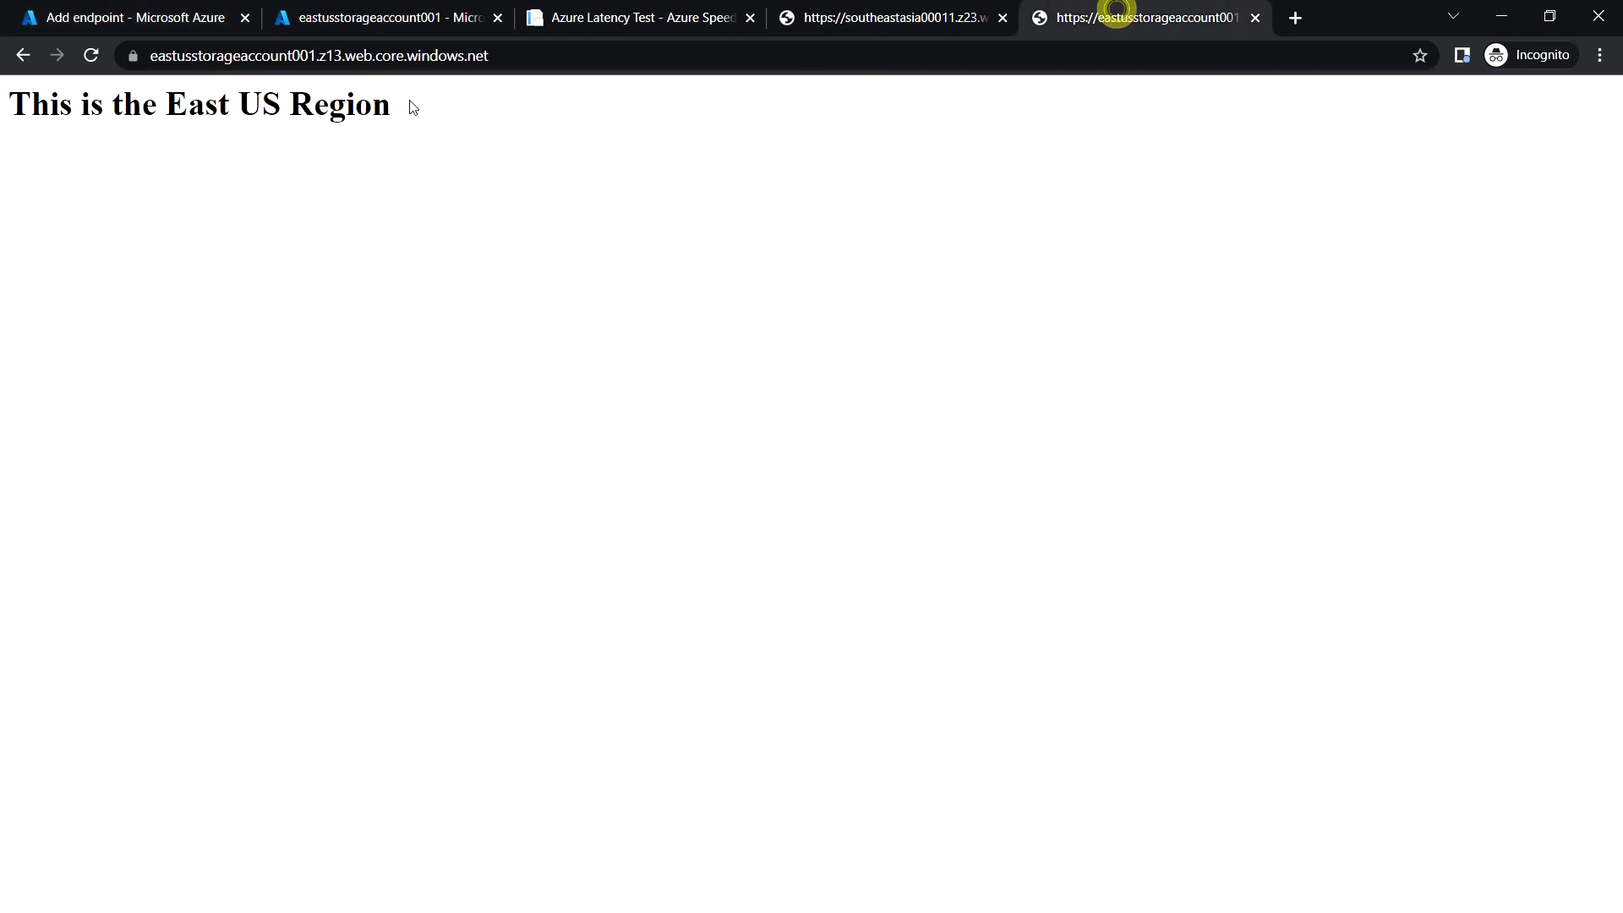
{"action": "left_click", "coordinate": [541, 55]}
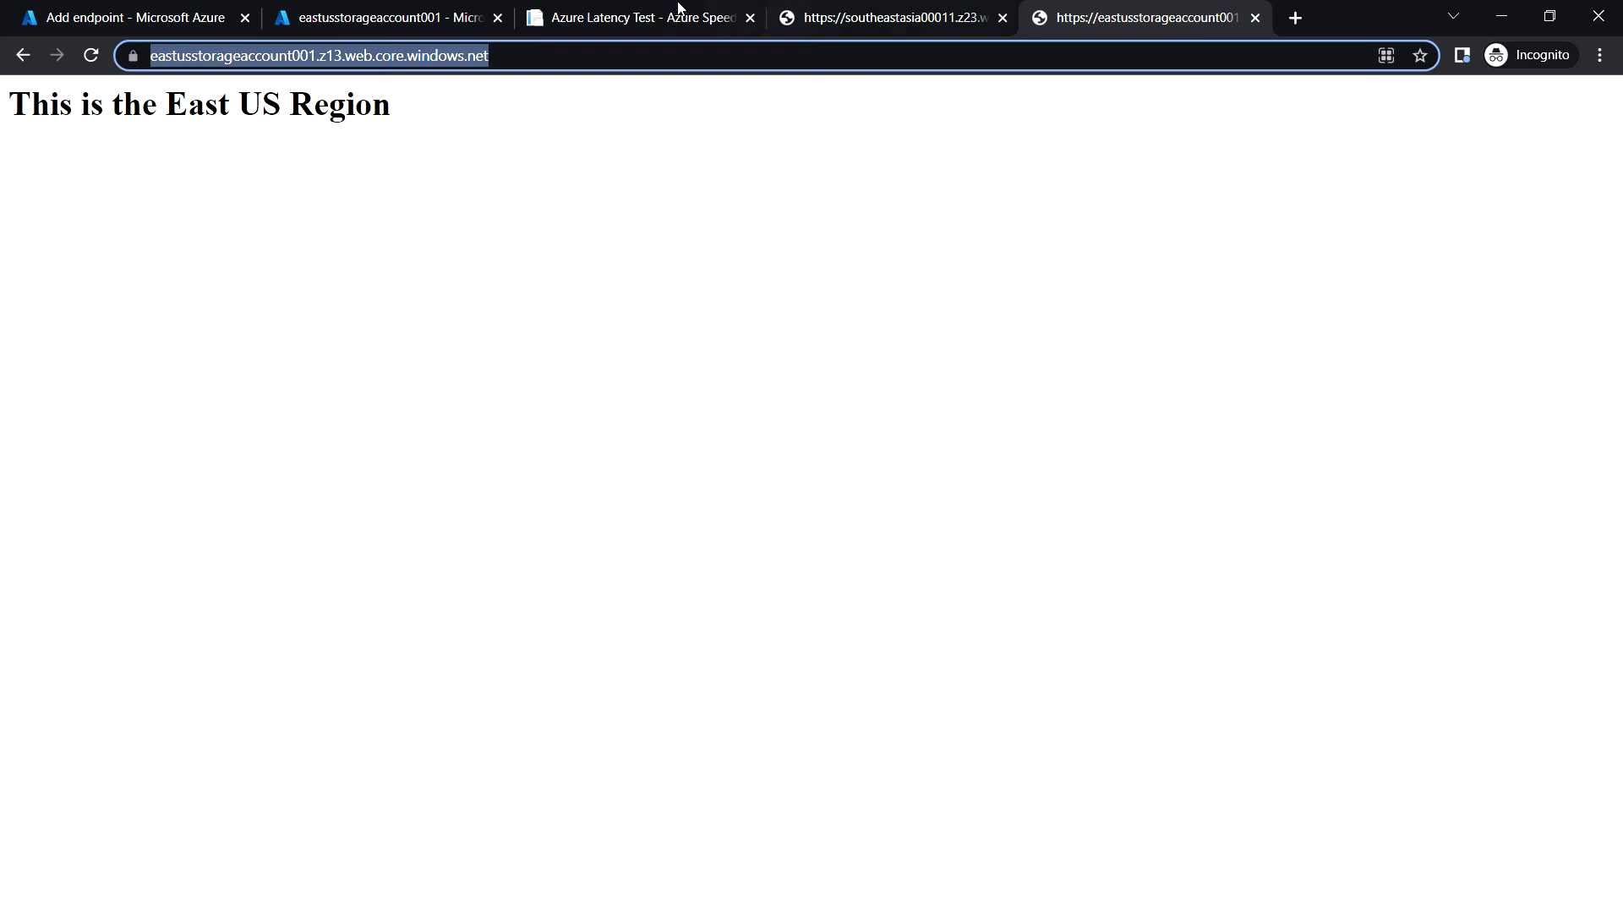
{"action": "left_click", "coordinate": [133, 15]}
{"action": "left_click", "coordinate": [1110, 368]}
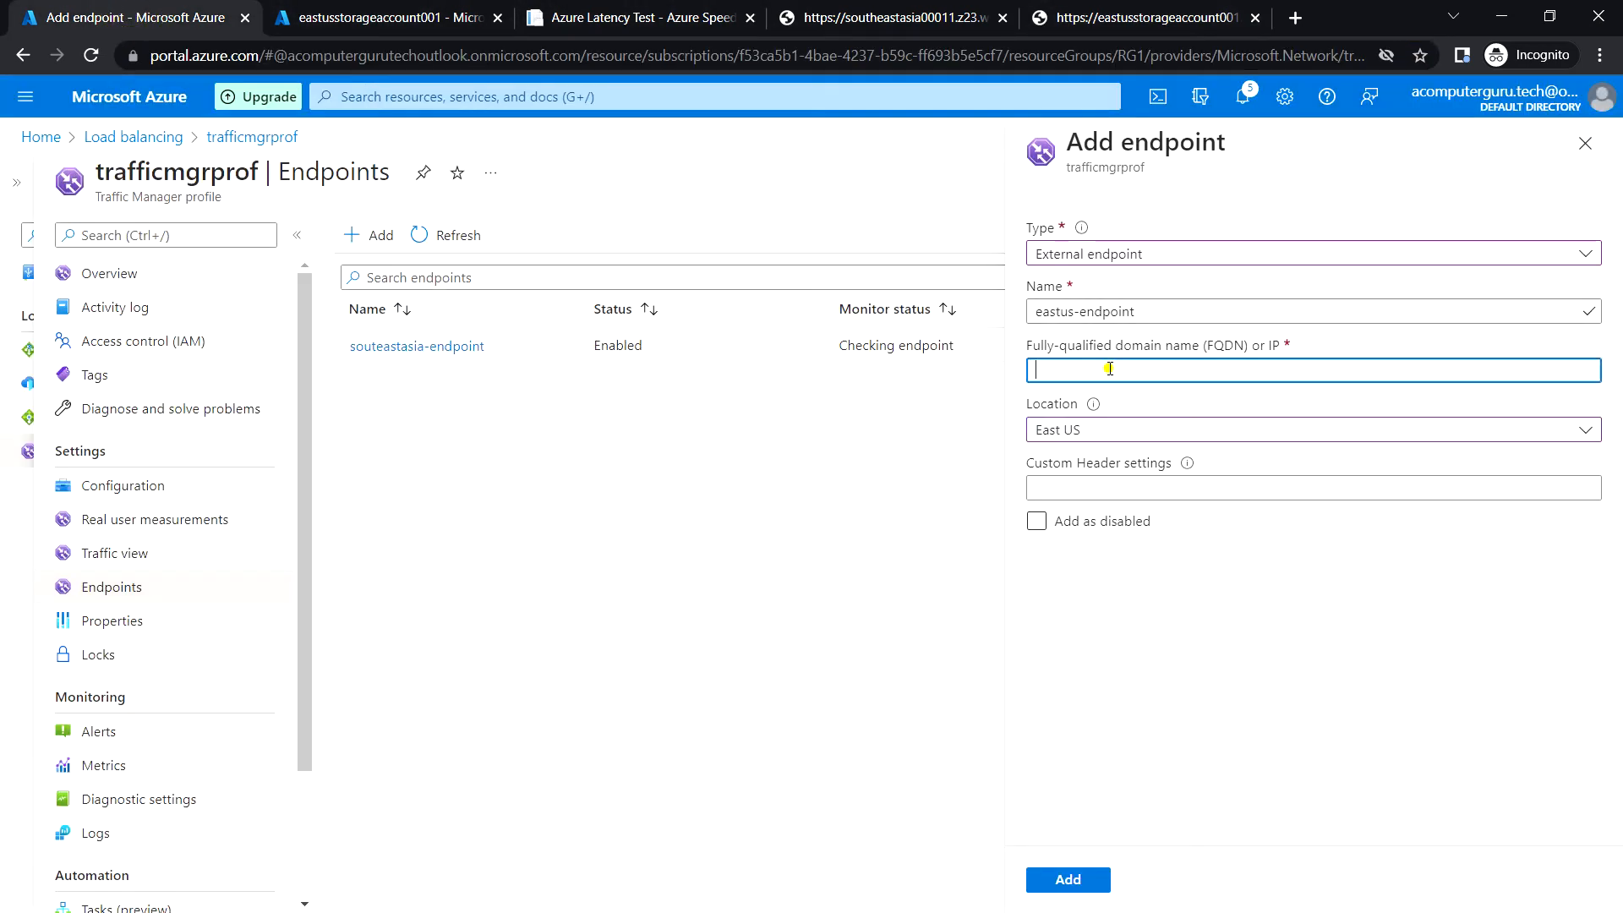
{"action": "type", "text": "https://eastusstorageaccount001.z13.web.core.windows.net"}
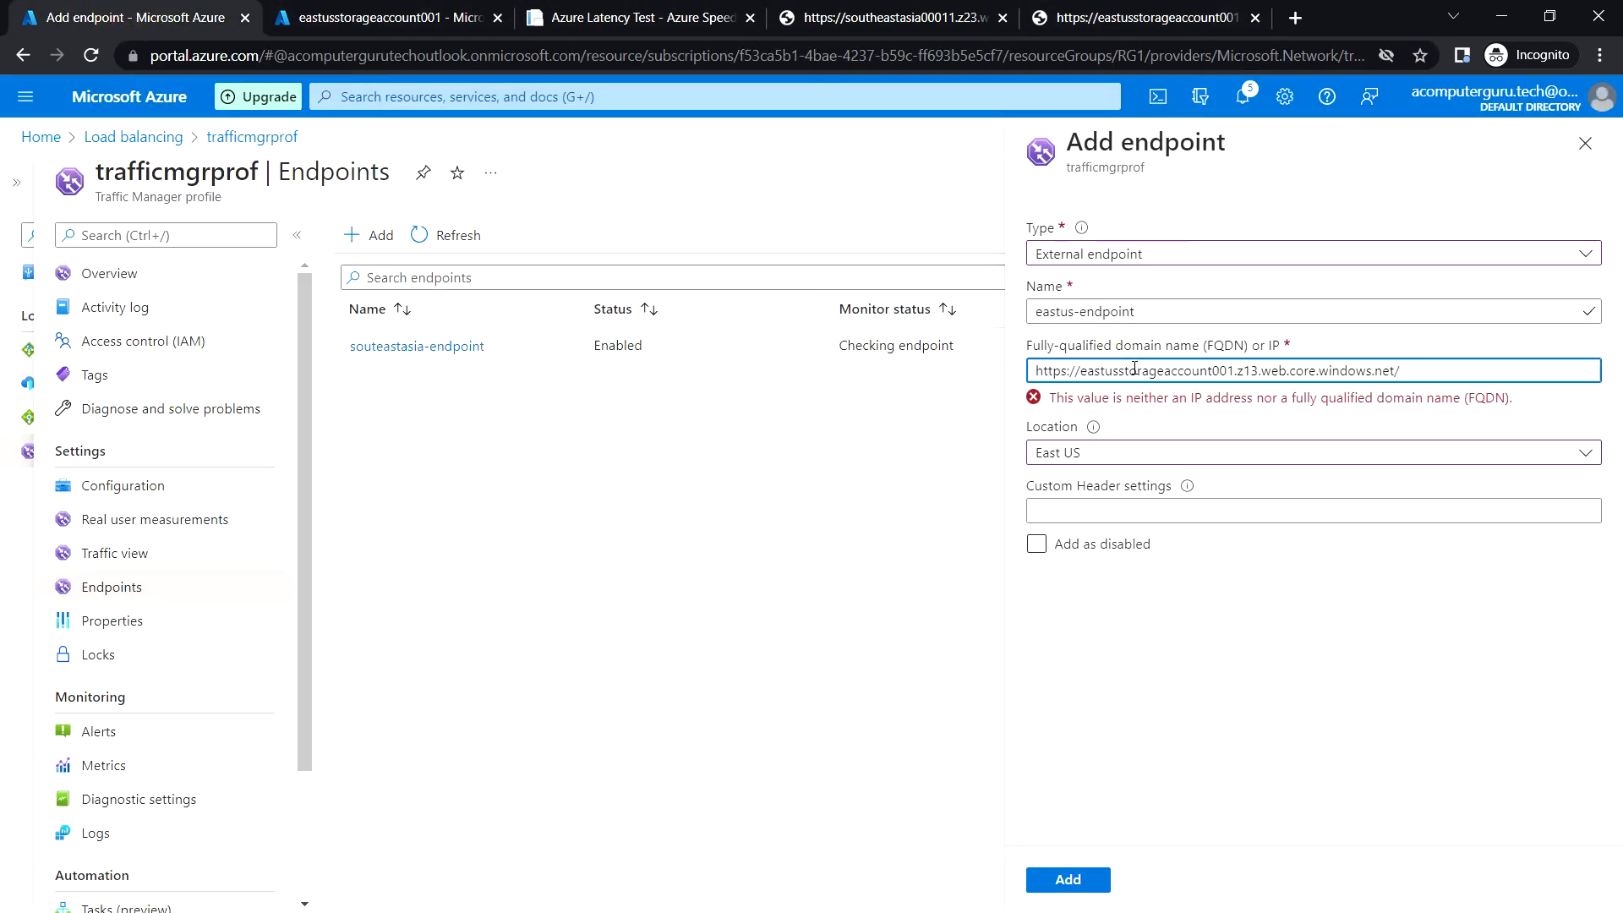
{"action": "key", "text": "Delete"}
{"action": "key", "text": "Delete"}
{"action": "key", "text": "Delete"}
{"action": "key", "text": "Delete"}
{"action": "key", "text": "Delete"}
{"action": "key", "text": "Delete"}
{"action": "key", "text": "Delete"}
{"action": "key", "text": "Delete"}
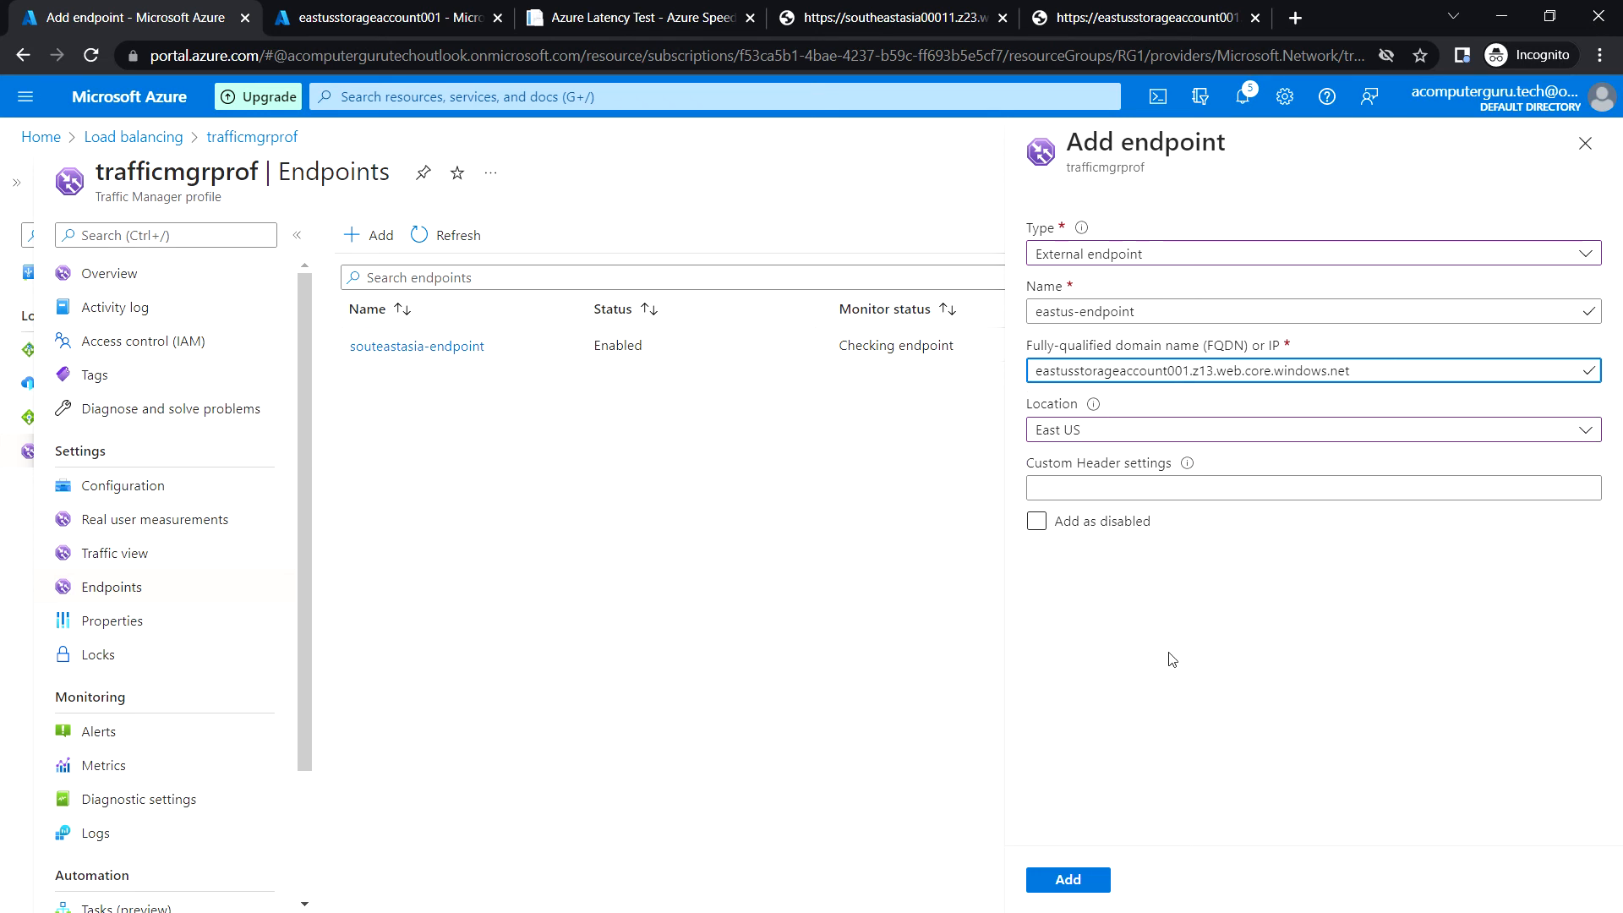
{"action": "left_click", "coordinate": [1088, 888]}
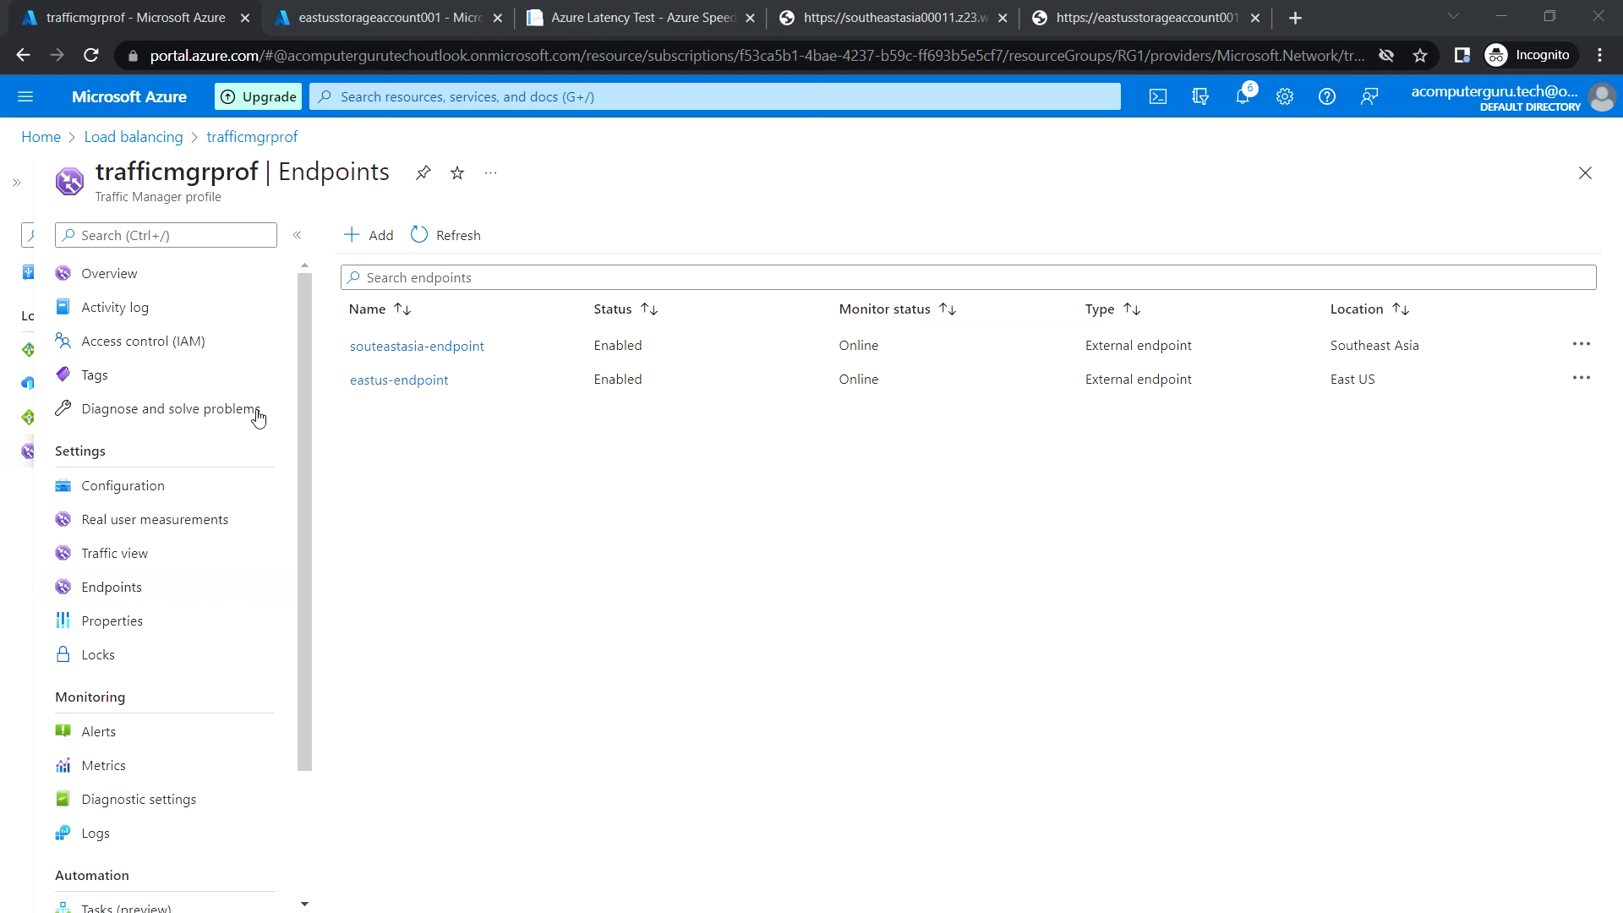
Copy the DNS name of the trafficmgrprof profile and open the custom domain networking settings of eastusstorageaccount001.
{"action": "left_click", "coordinate": [150, 282]}
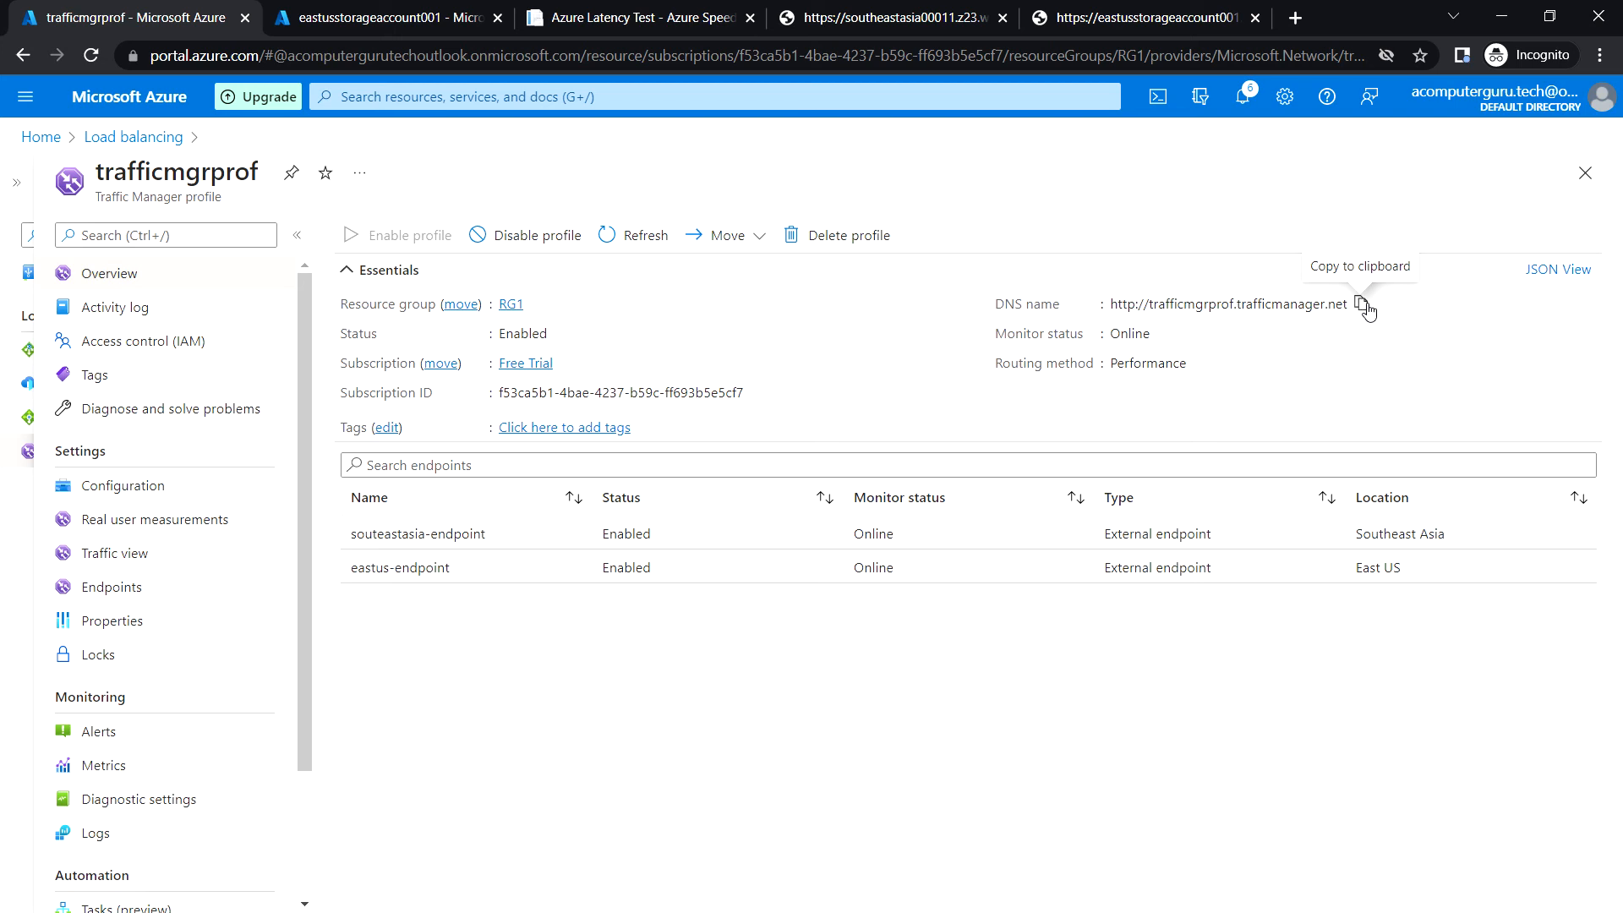
{"action": "left_click", "coordinate": [1363, 305]}
{"action": "left_click", "coordinate": [381, 18]}
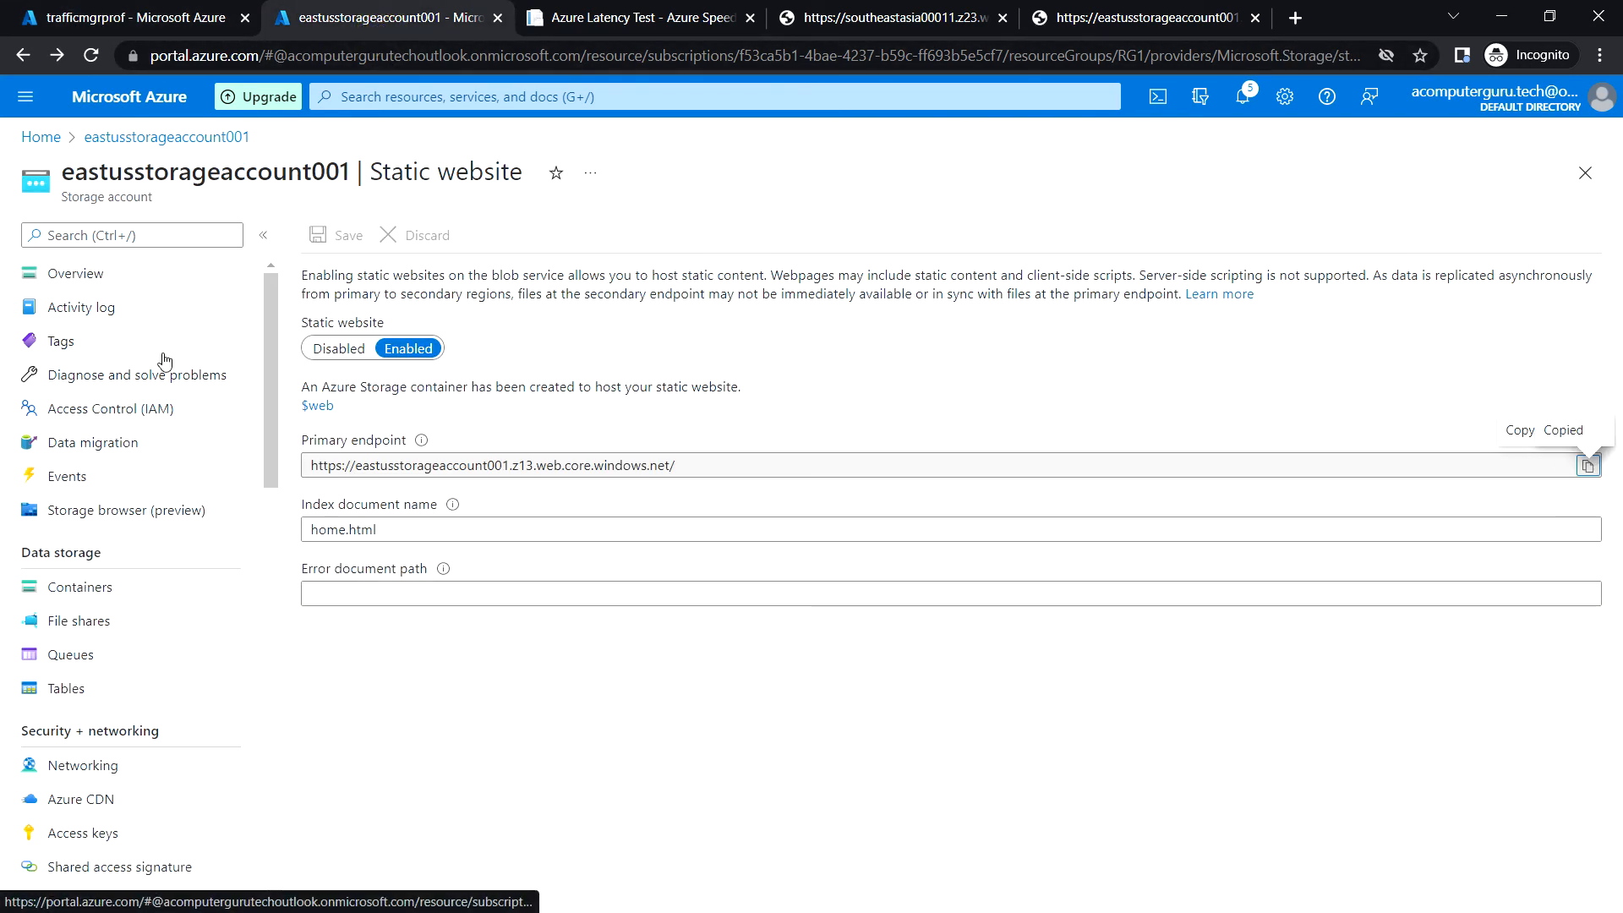
{"action": "scroll", "coordinate": [146, 562], "scroll_direction": "down", "scroll_amount": 1}
{"action": "scroll", "coordinate": [145, 561], "scroll_direction": "down", "scroll_amount": 1}
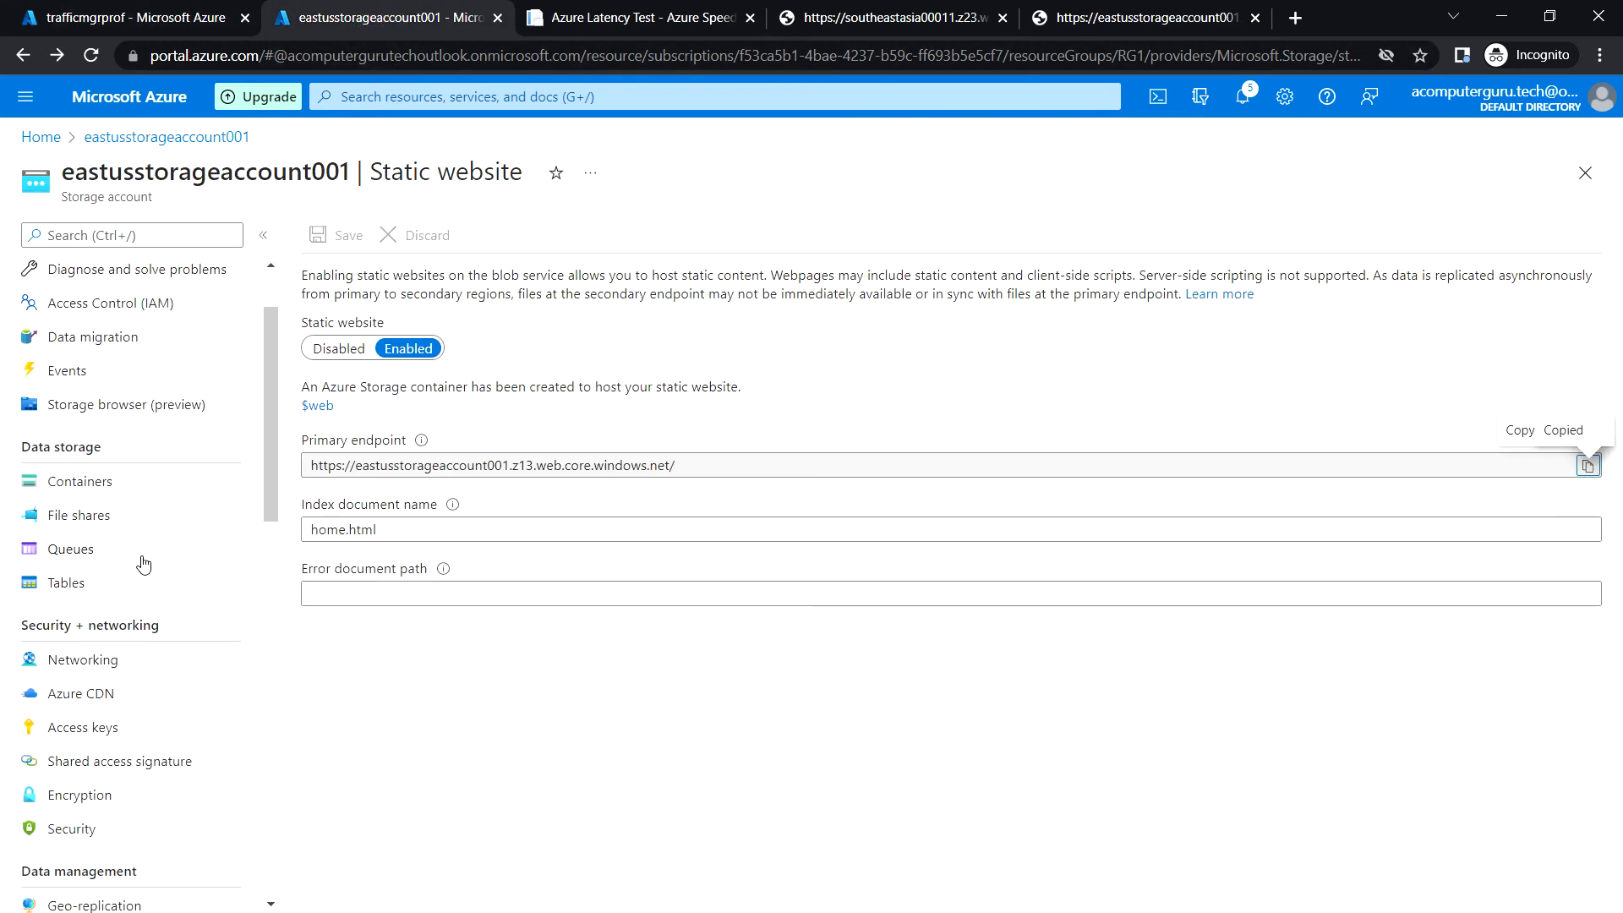
{"action": "scroll", "coordinate": [143, 564], "scroll_direction": "down", "scroll_amount": 1}
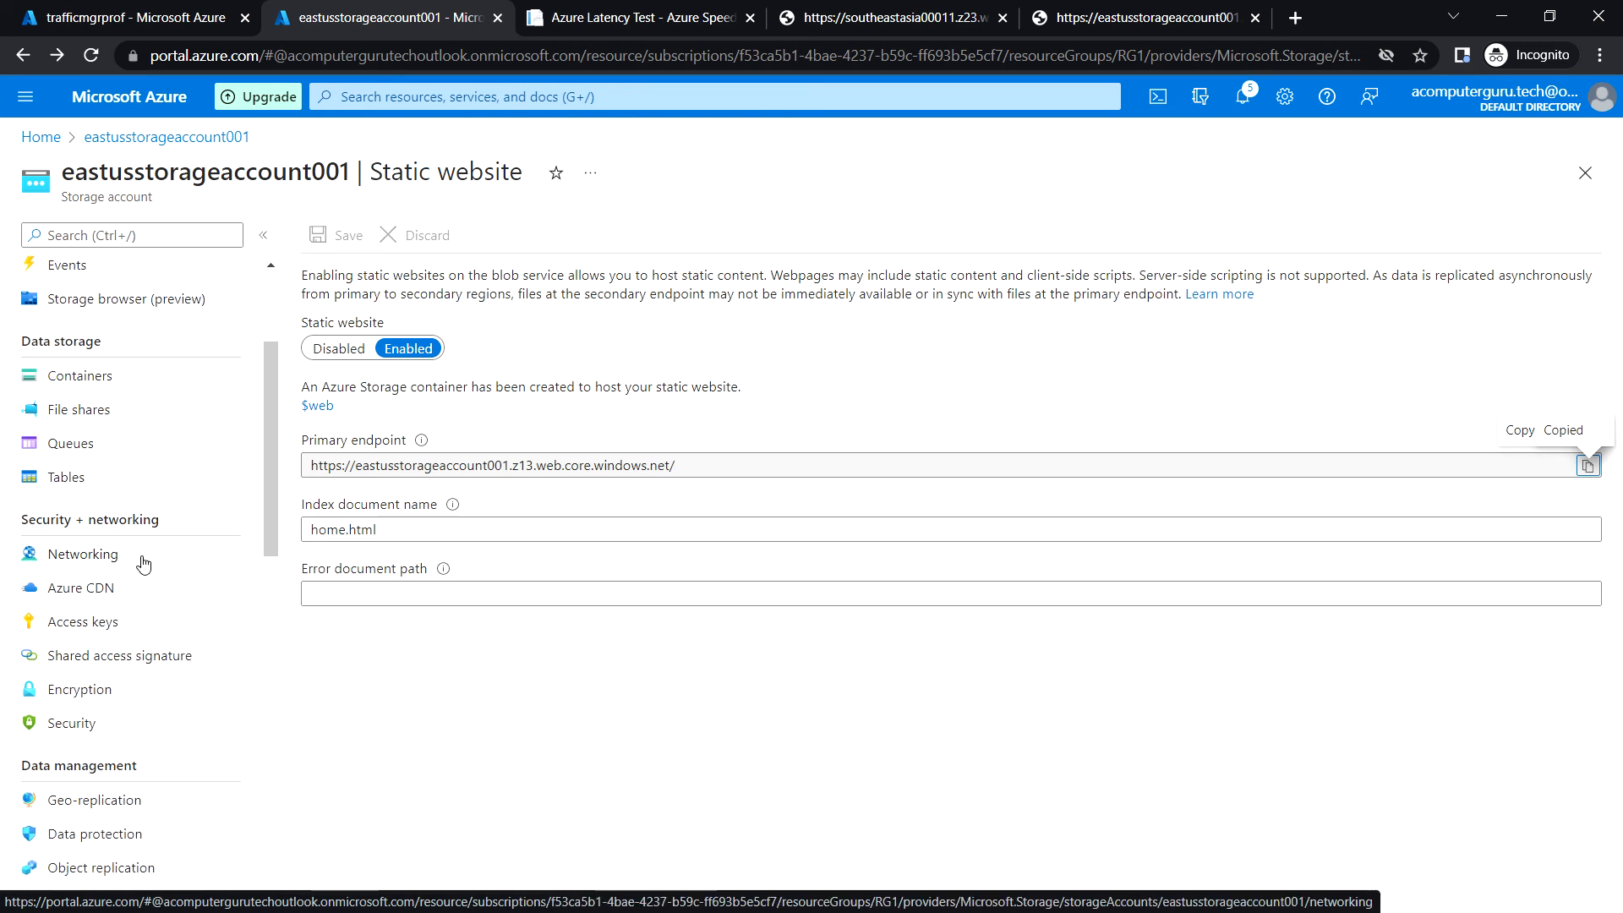
{"action": "scroll", "coordinate": [144, 564], "scroll_direction": "down", "scroll_amount": 1}
{"action": "scroll", "coordinate": [143, 564], "scroll_direction": "down", "scroll_amount": 2}
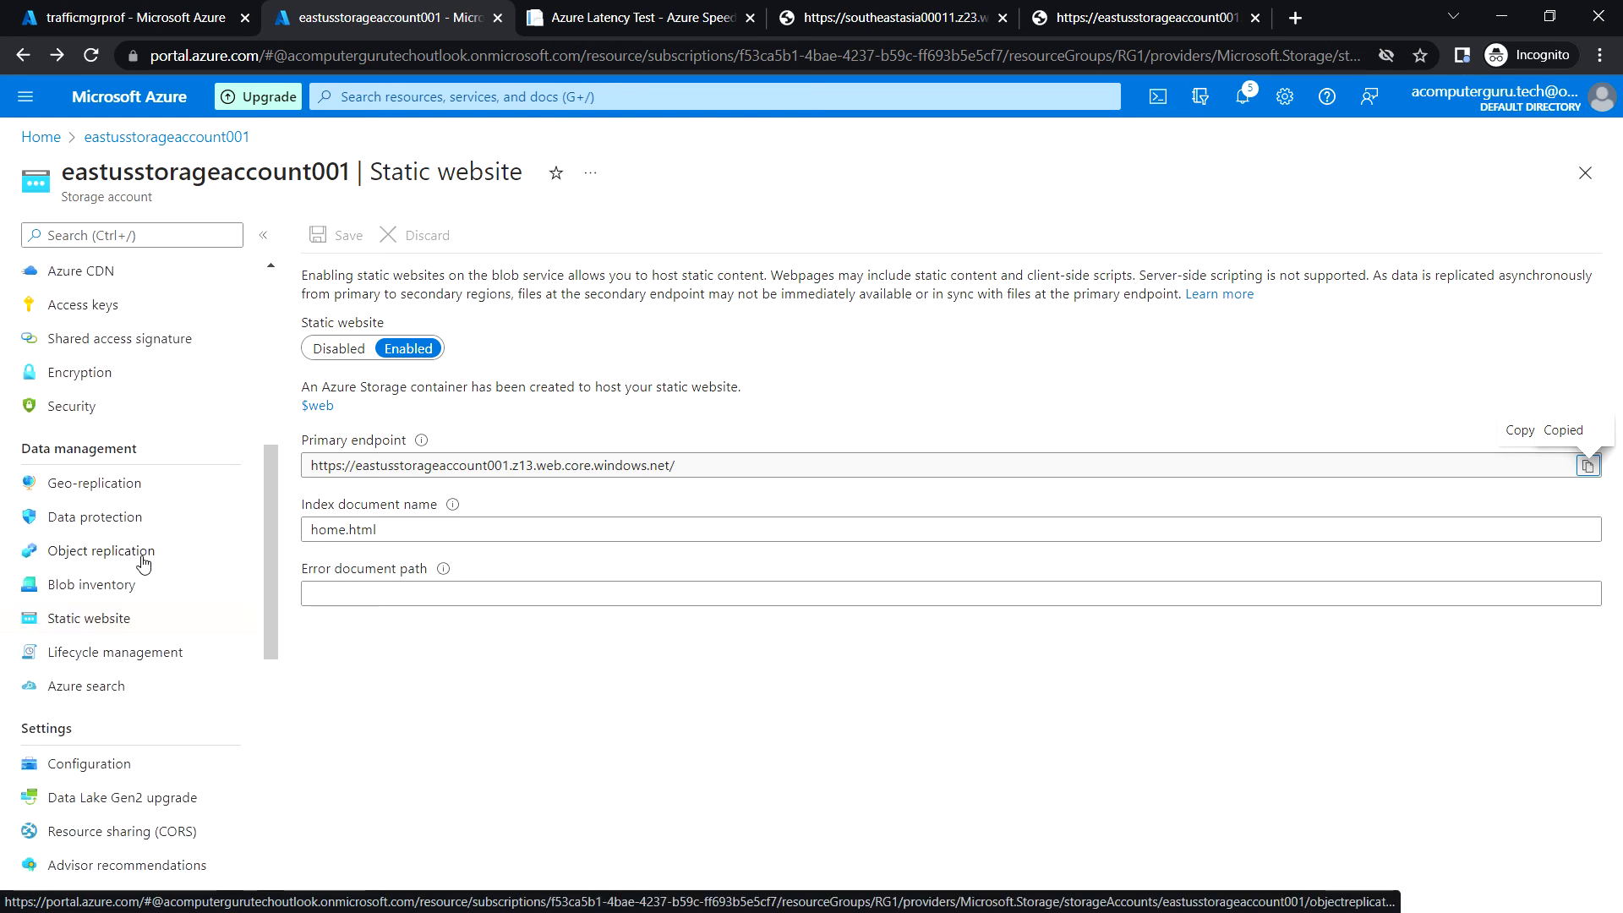
{"action": "scroll", "coordinate": [144, 564], "scroll_direction": "down", "scroll_amount": 3}
{"action": "scroll", "coordinate": [144, 563], "scroll_direction": "up", "scroll_amount": 5}
{"action": "scroll", "coordinate": [143, 564], "scroll_direction": "up", "scroll_amount": 3}
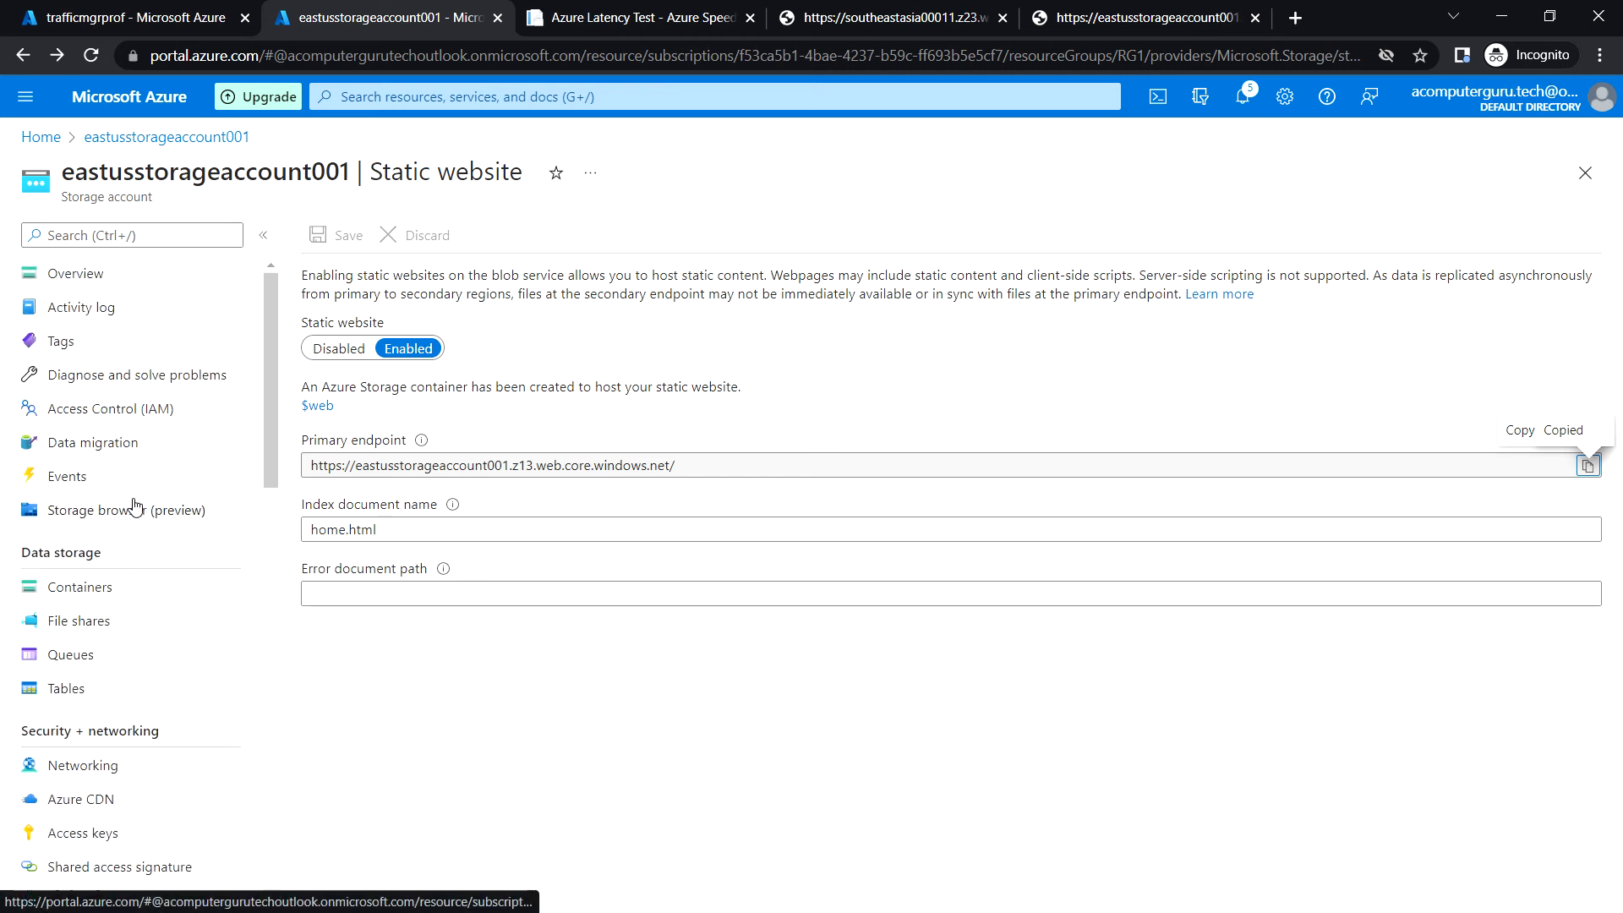
{"action": "scroll", "coordinate": [133, 505], "scroll_direction": "down", "scroll_amount": 1}
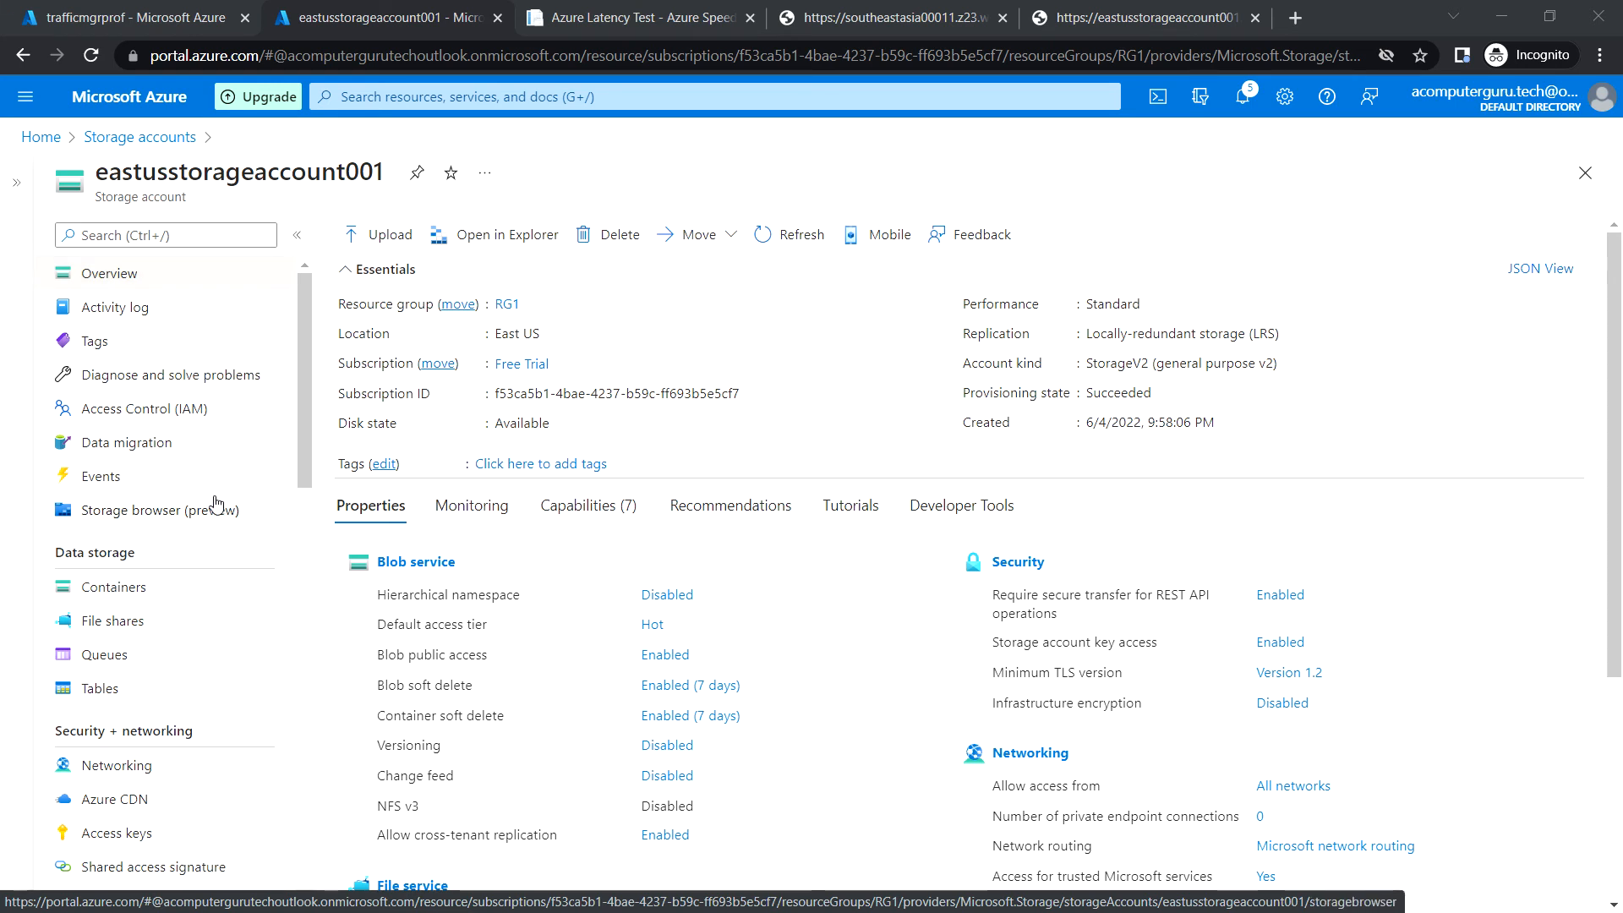
{"action": "scroll", "coordinate": [212, 516], "scroll_direction": "down", "scroll_amount": 3}
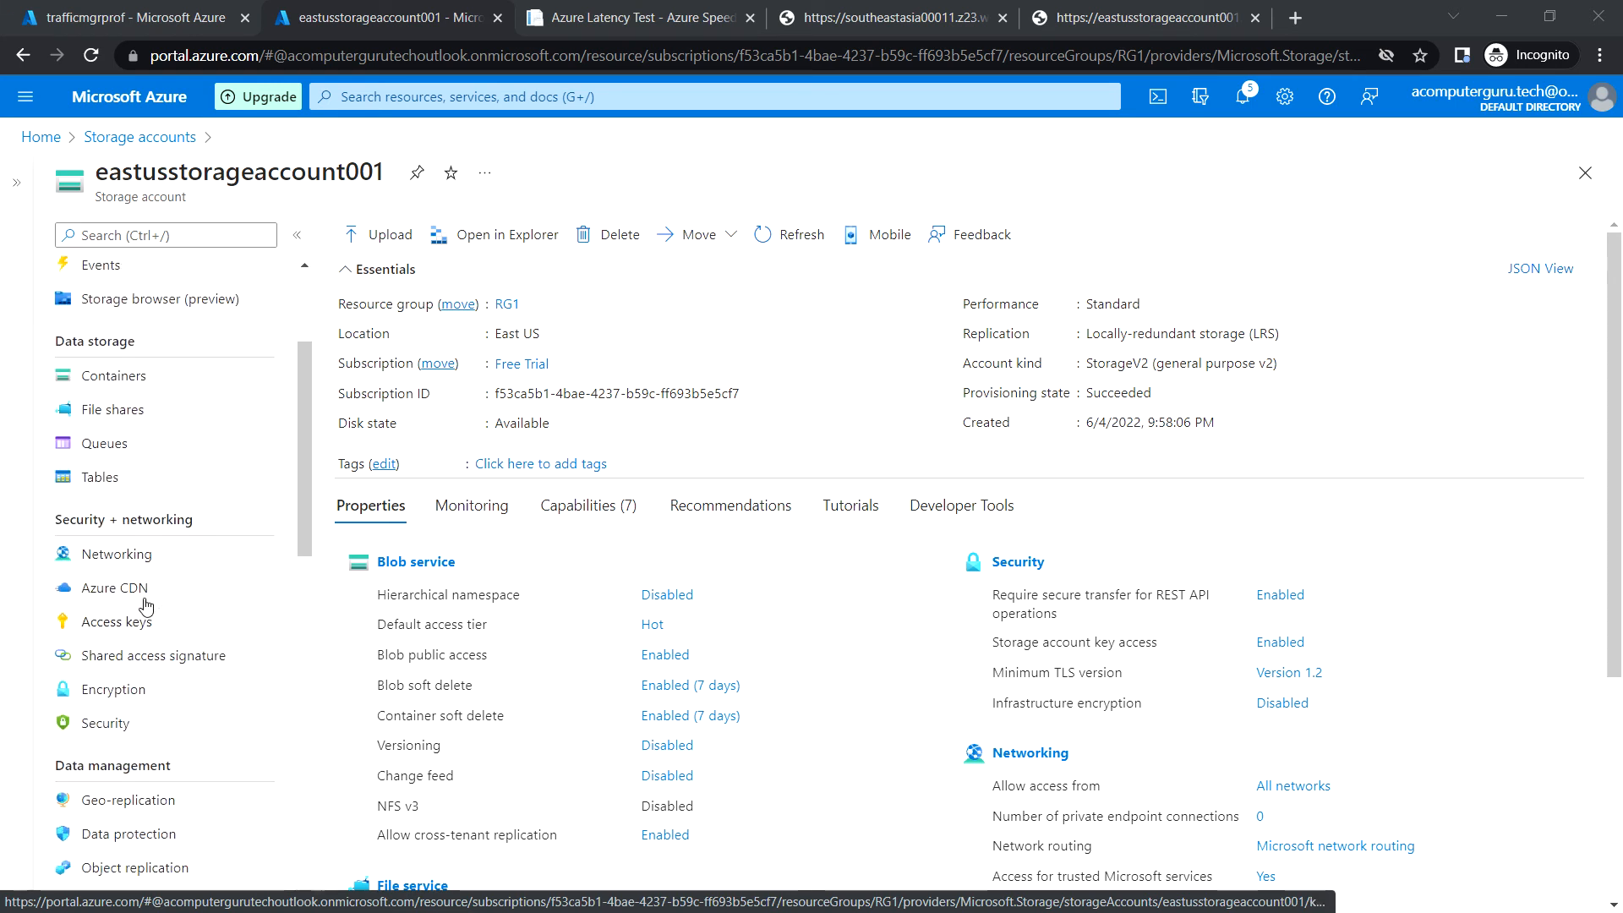
{"action": "left_click", "coordinate": [145, 561]}
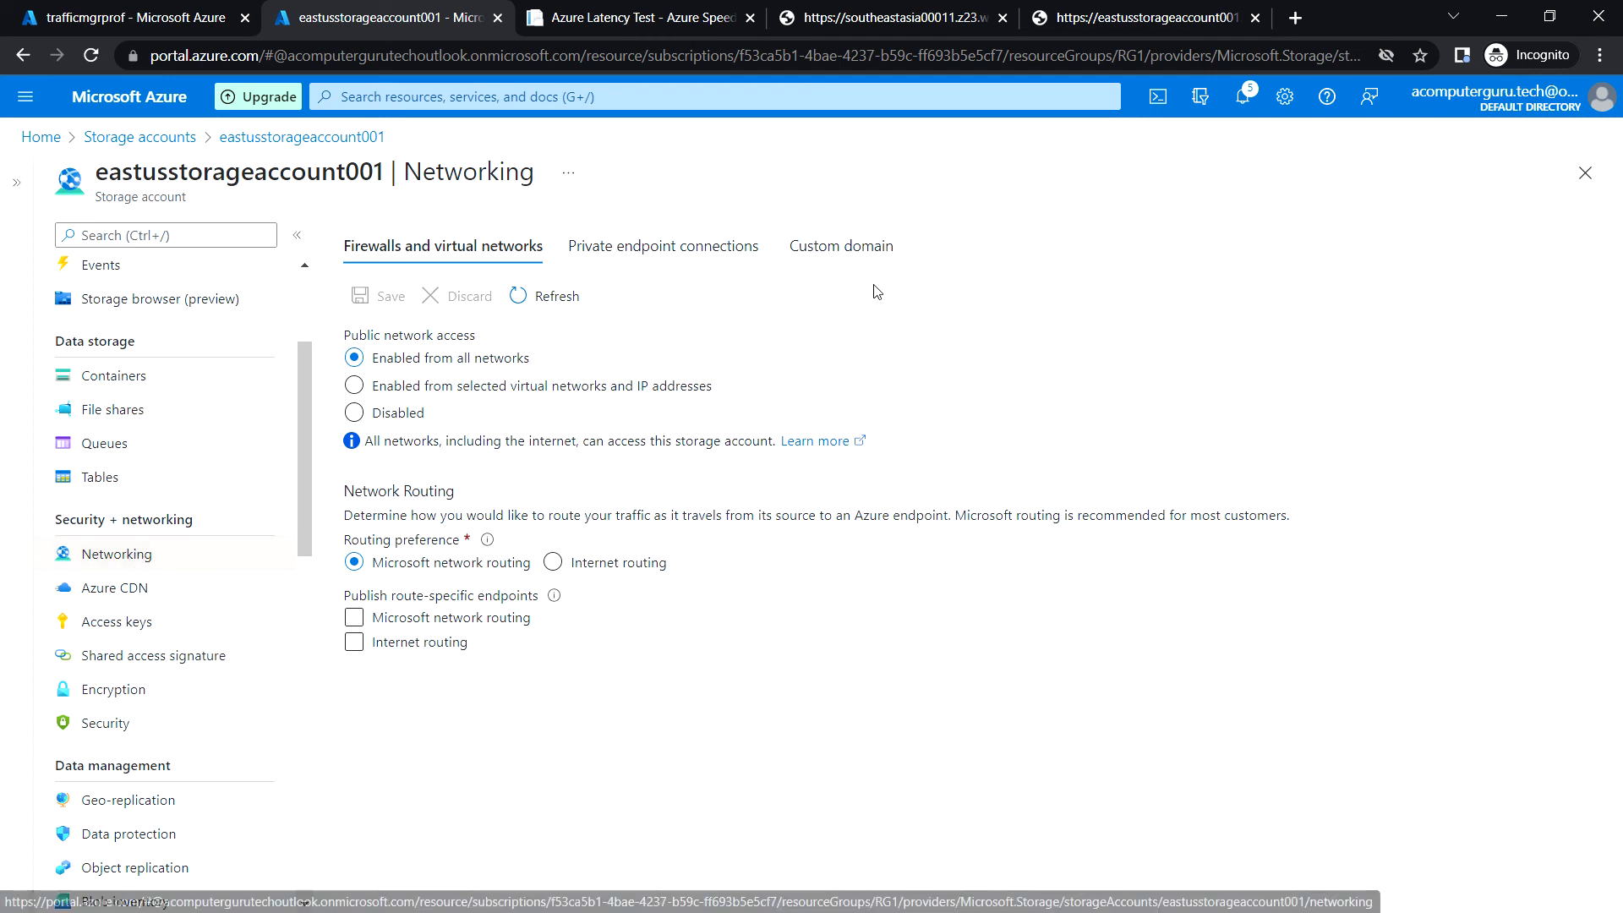
{"action": "left_click", "coordinate": [840, 249]}
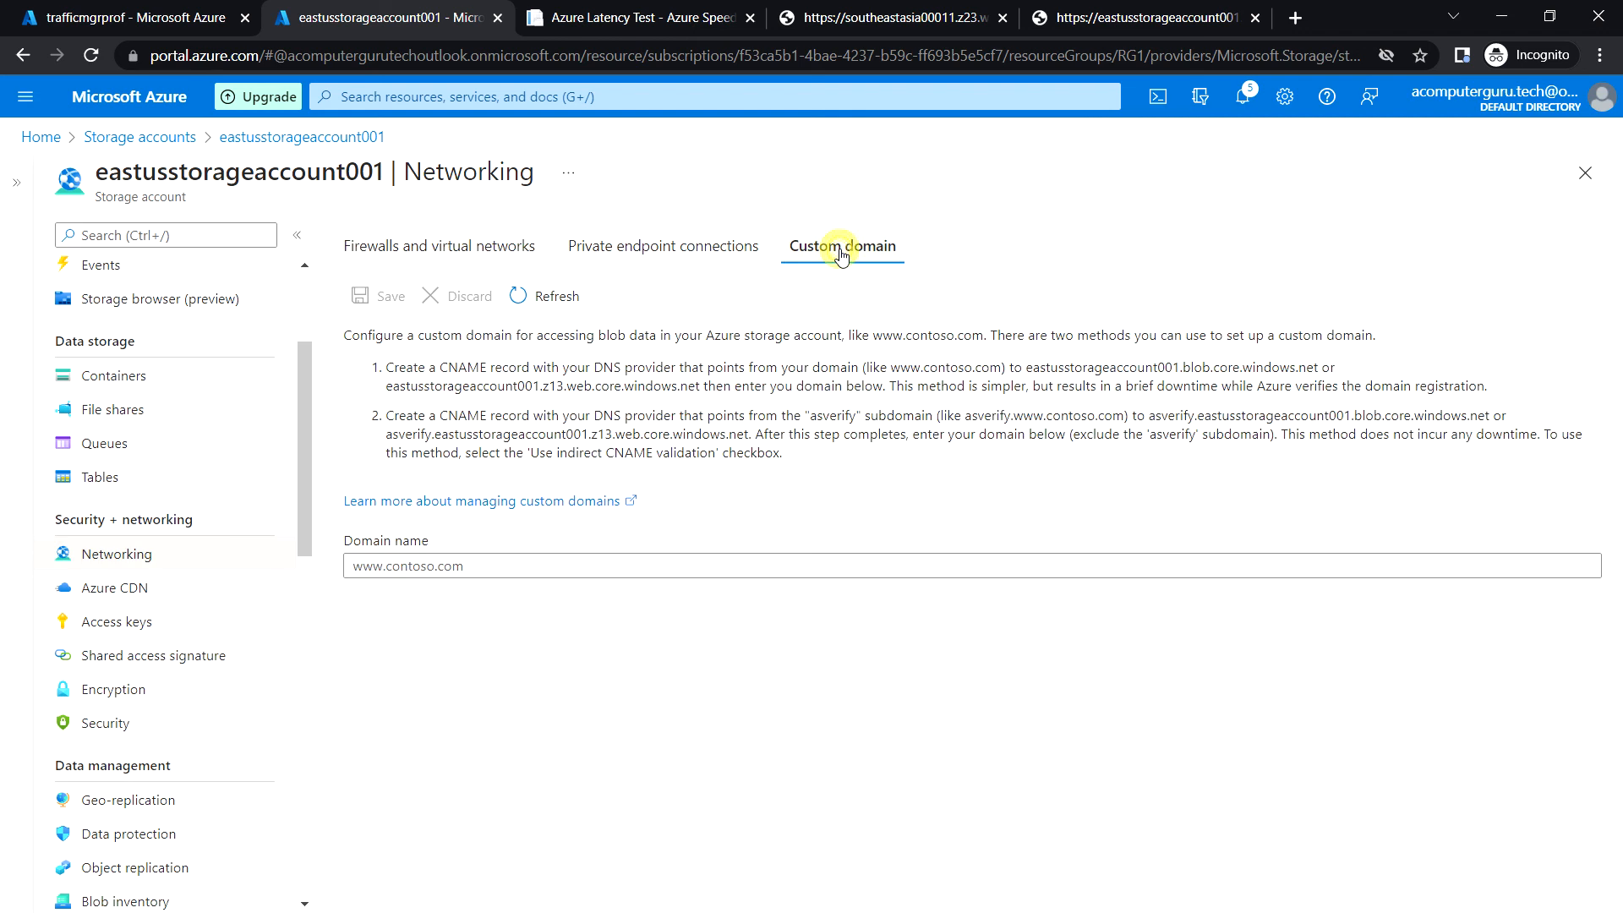
{"action": "left_click", "coordinate": [418, 568]}
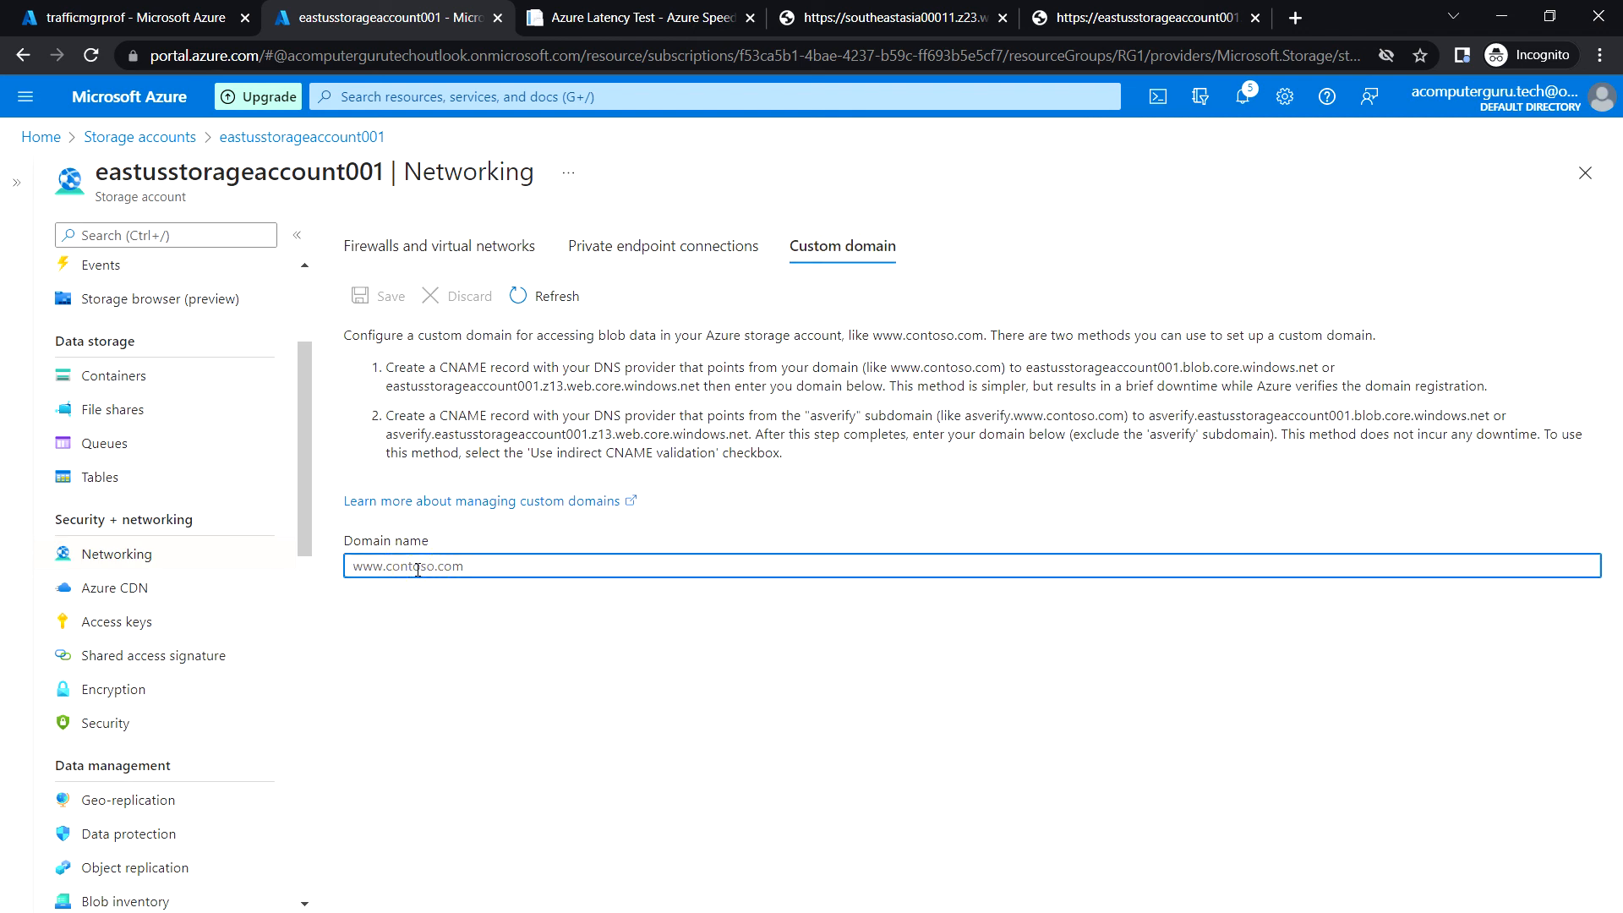
{"action": "key", "text": "ctrl+v"}
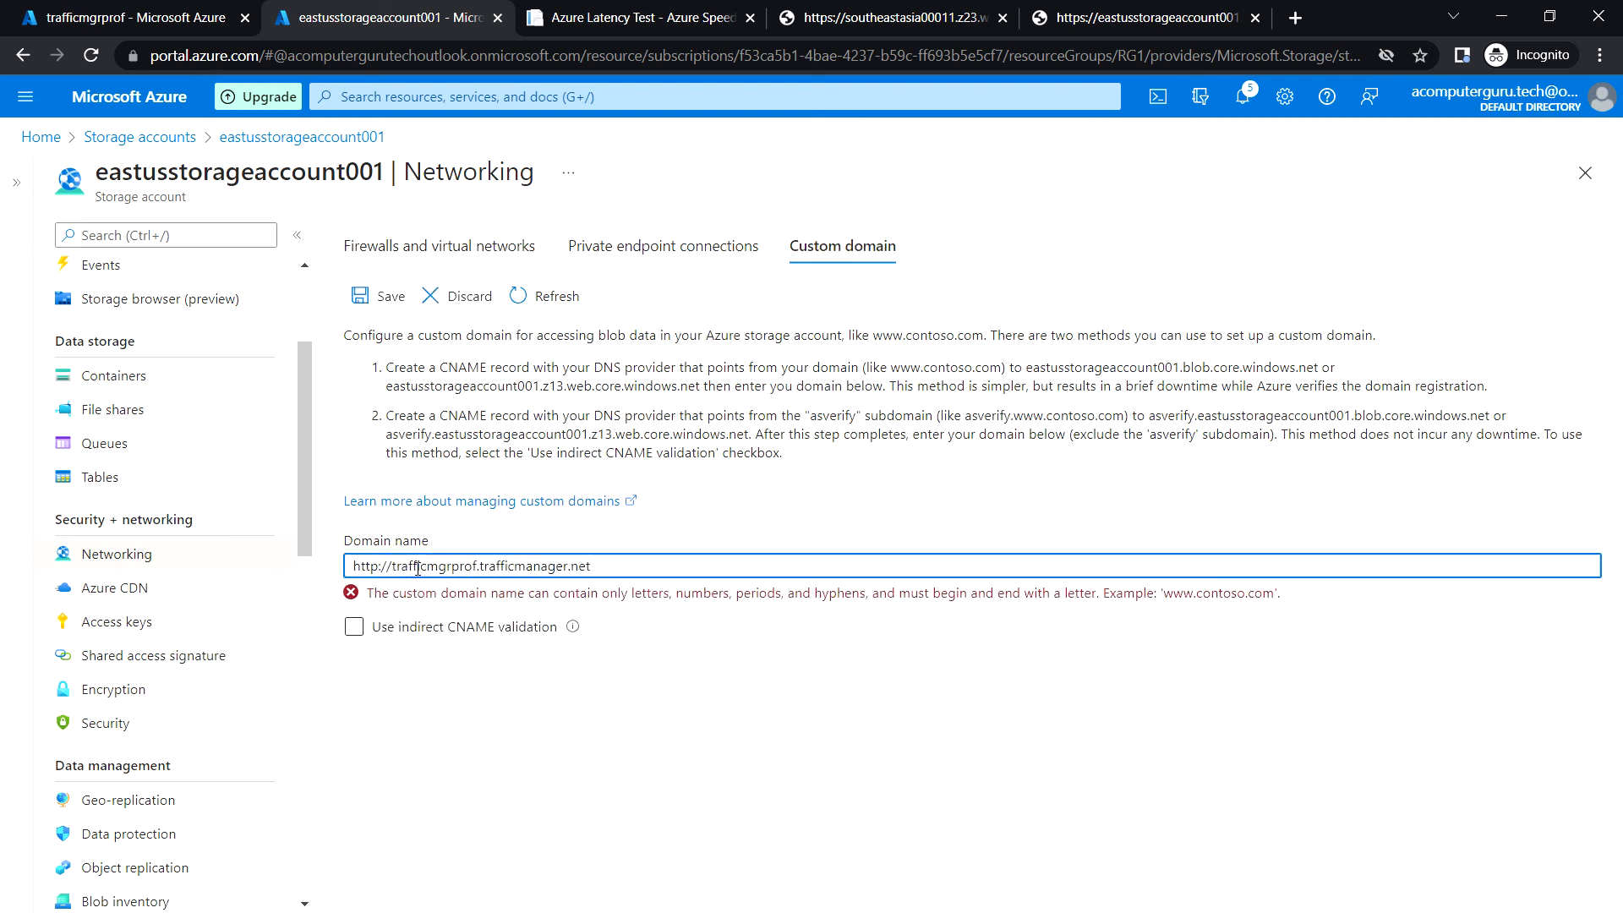
{"action": "key", "text": "Delete"}
{"action": "key", "text": "Delete"}
{"action": "key", "text": "Delete"}
{"action": "key", "text": "Delete"}
{"action": "key", "text": "Delete"}
{"action": "key", "text": "Delete"}
{"action": "key", "text": "Delete"}
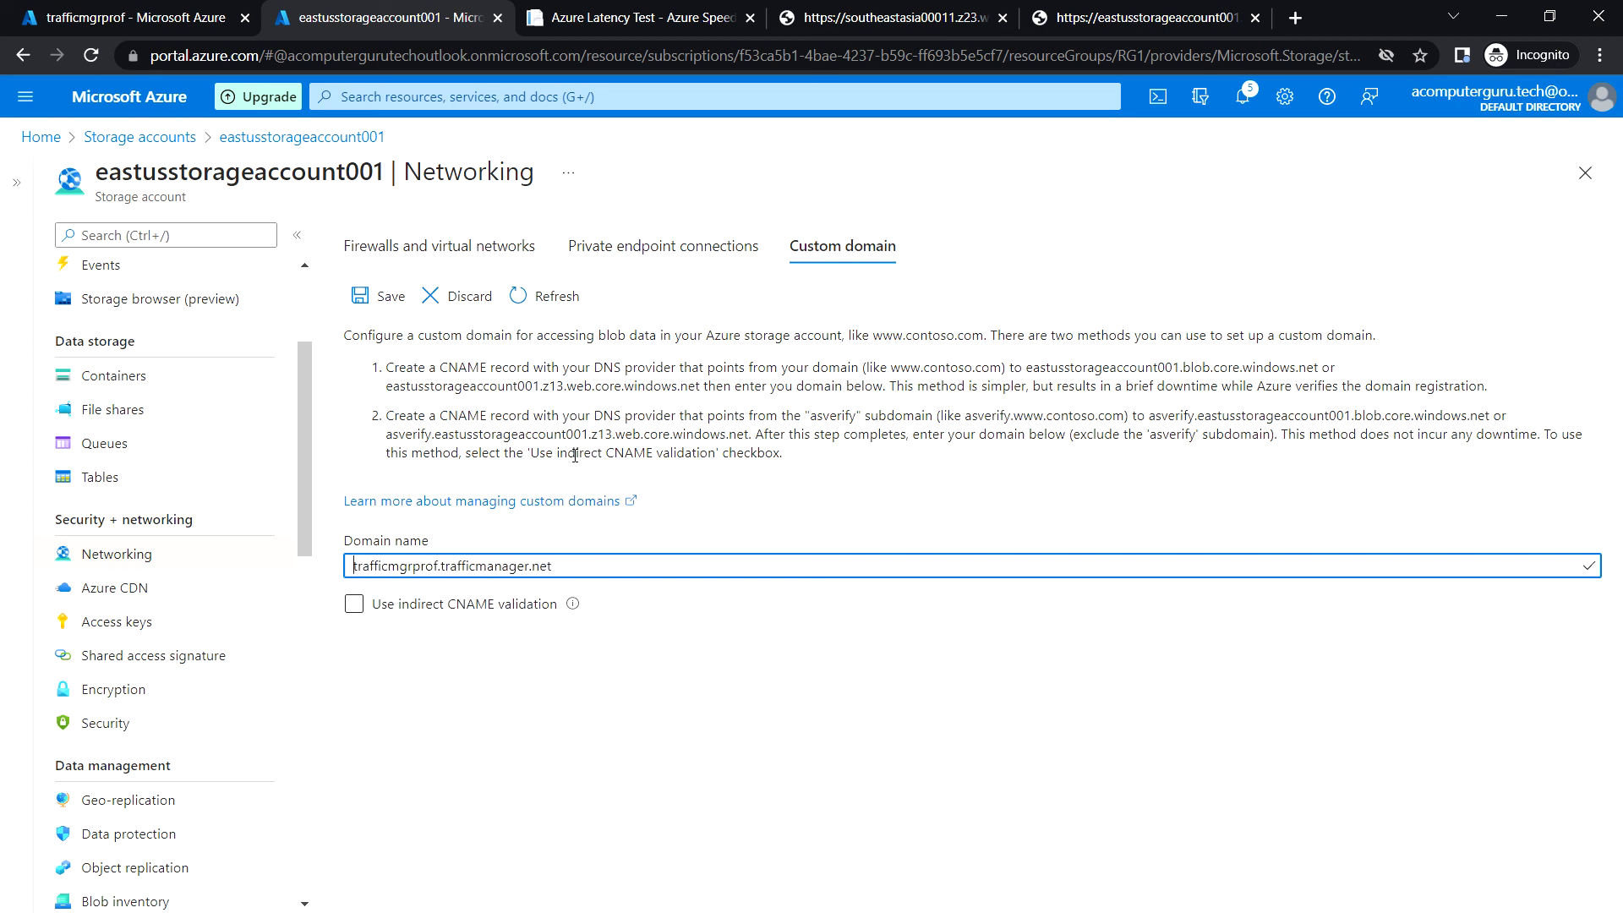
{"action": "left_click", "coordinate": [388, 298]}
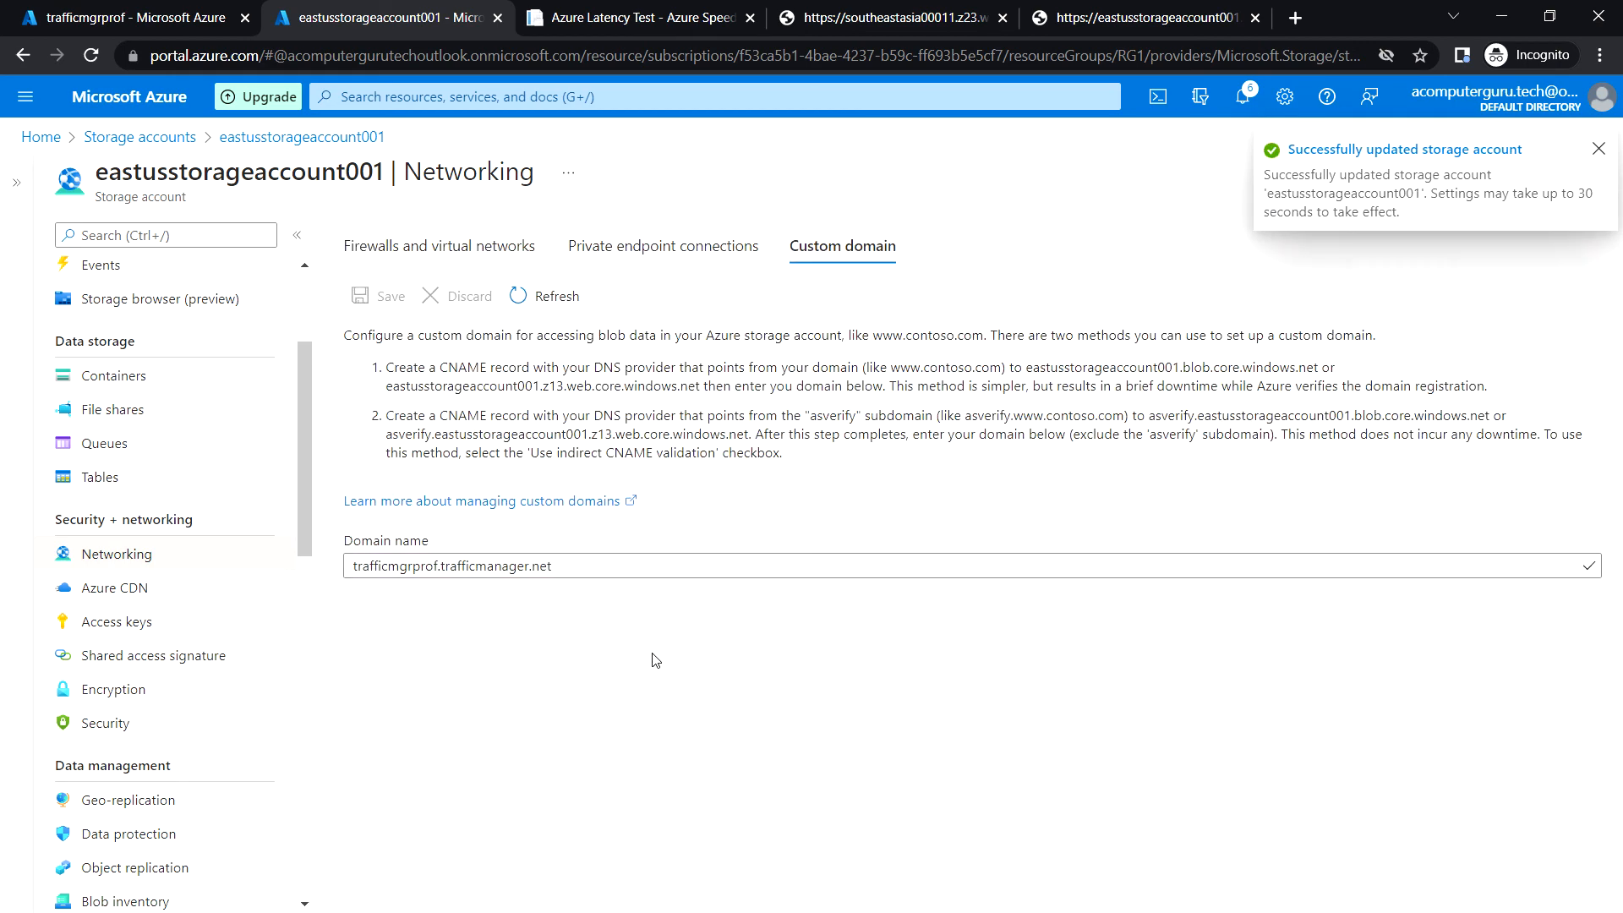
Open the custom domain networking settings of the southeastasia00011 storage account.
{"action": "left_click", "coordinate": [140, 136]}
{"action": "left_click", "coordinate": [131, 439]}
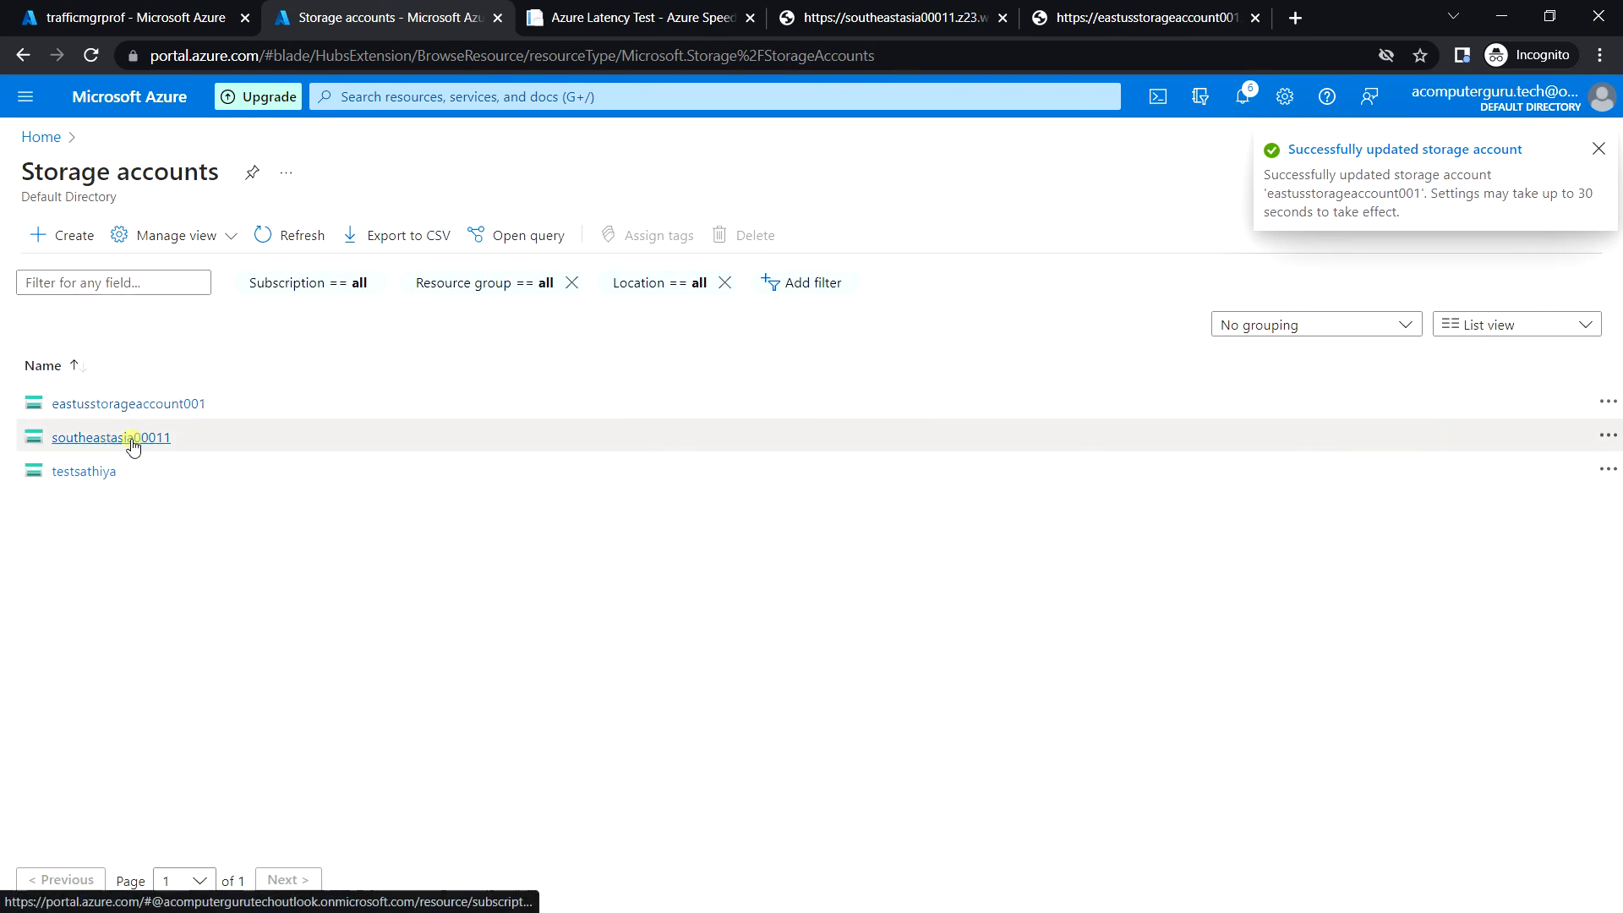
{"action": "left_click", "coordinate": [295, 172]}
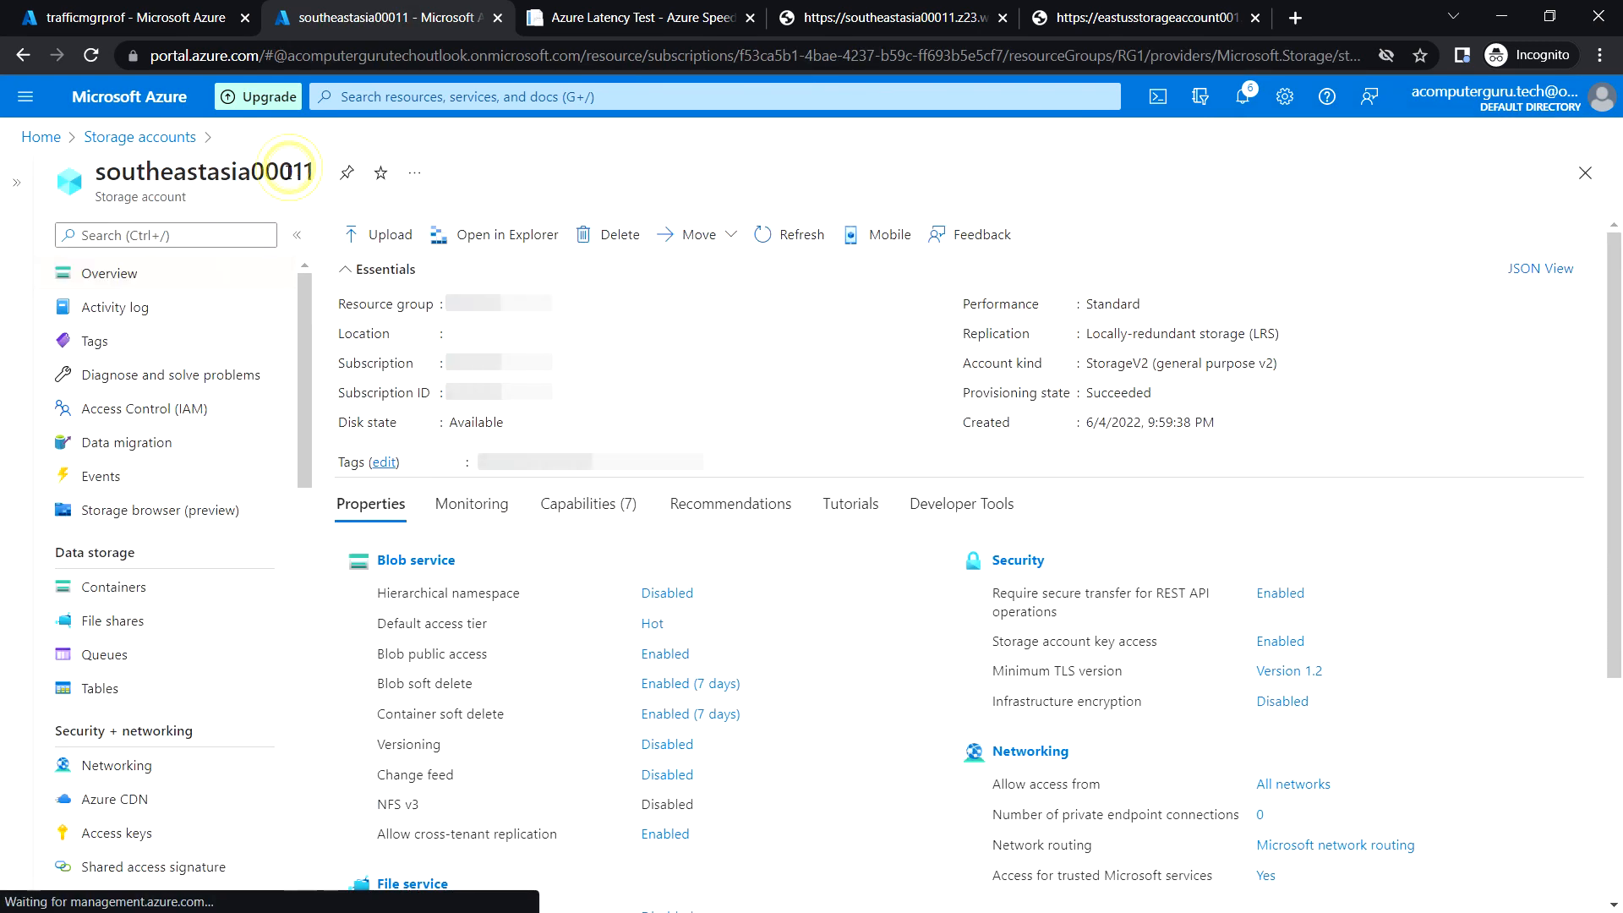
{"action": "scroll", "coordinate": [169, 634], "scroll_direction": "down", "scroll_amount": 3}
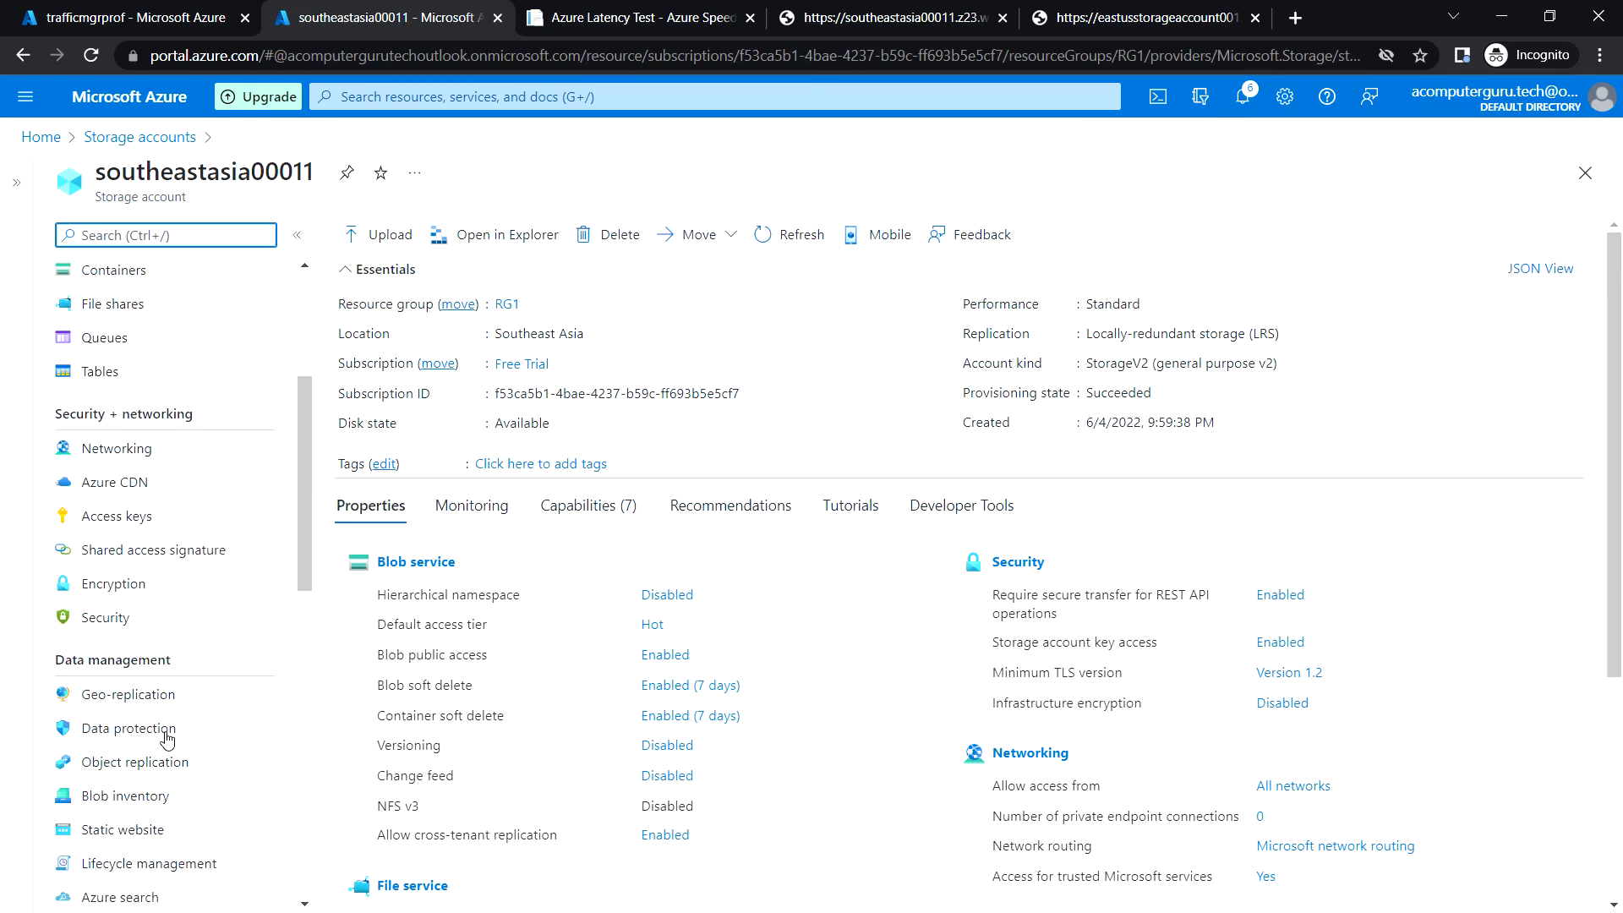
{"action": "left_click", "coordinate": [137, 449]}
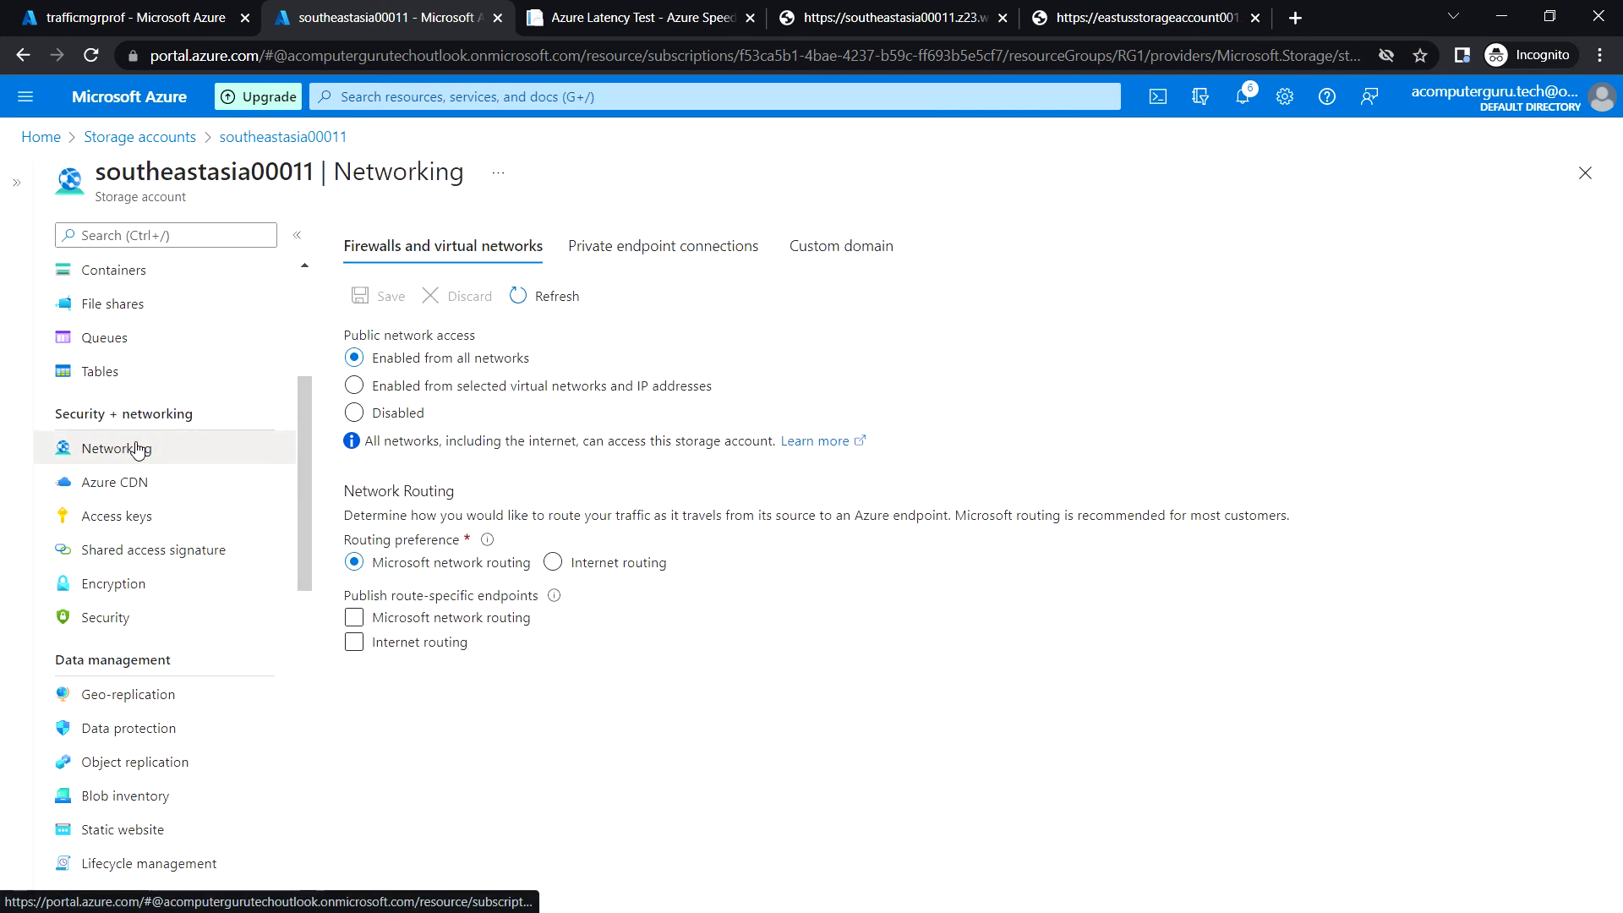
{"action": "left_click", "coordinate": [843, 246]}
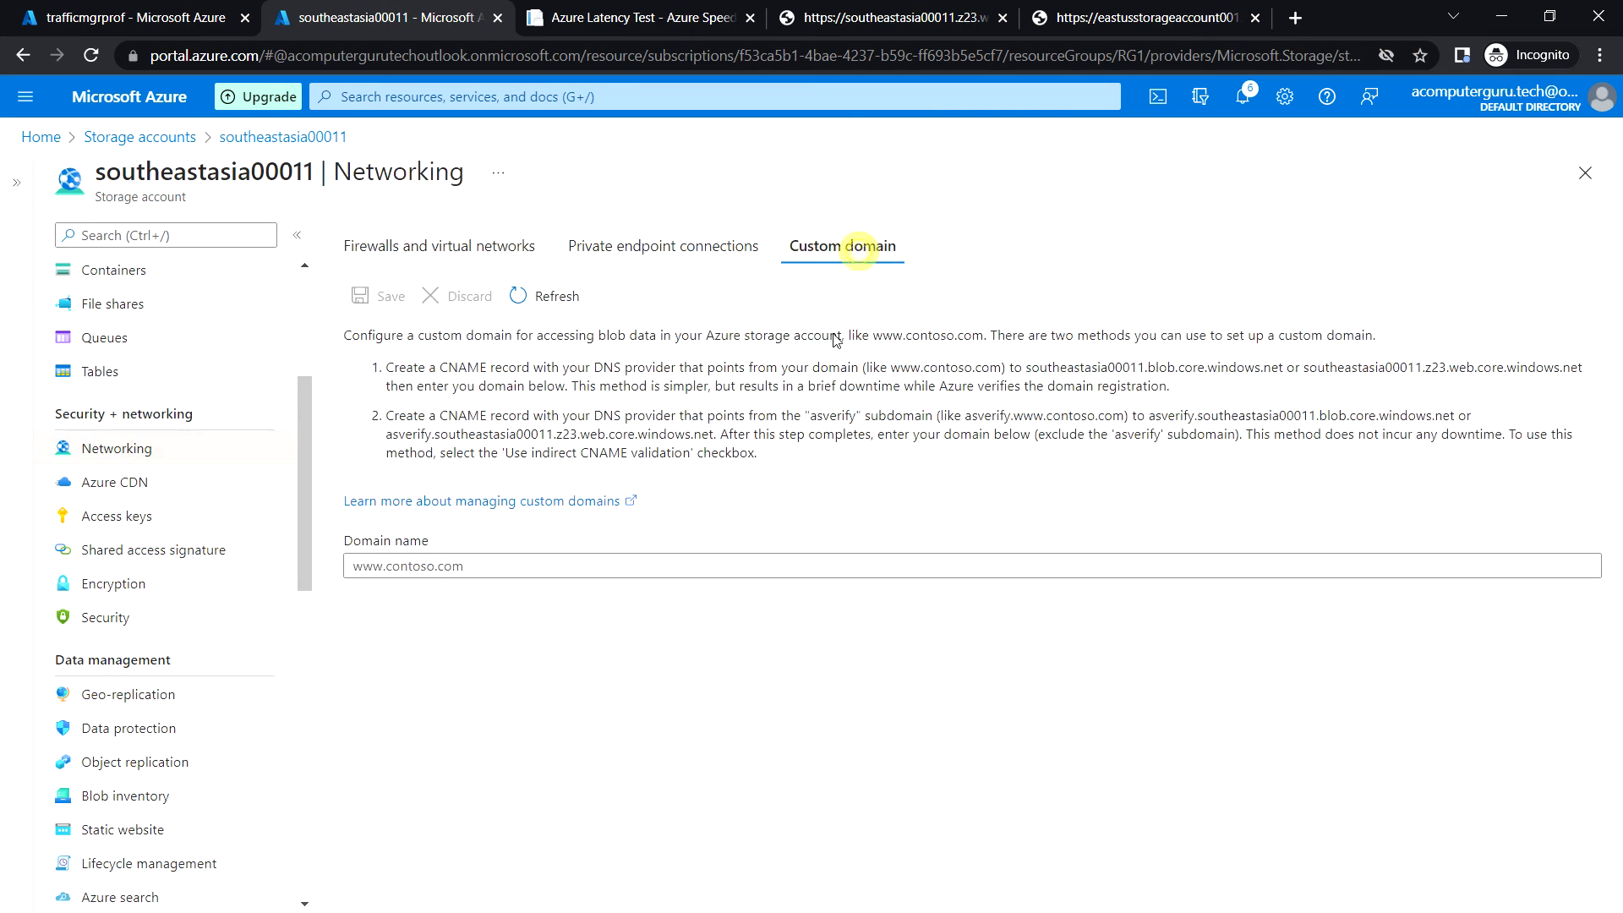
{"action": "left_click", "coordinate": [541, 568]}
{"action": "type", "text": "http://trafficmgrprof.trafficmanager.net"}
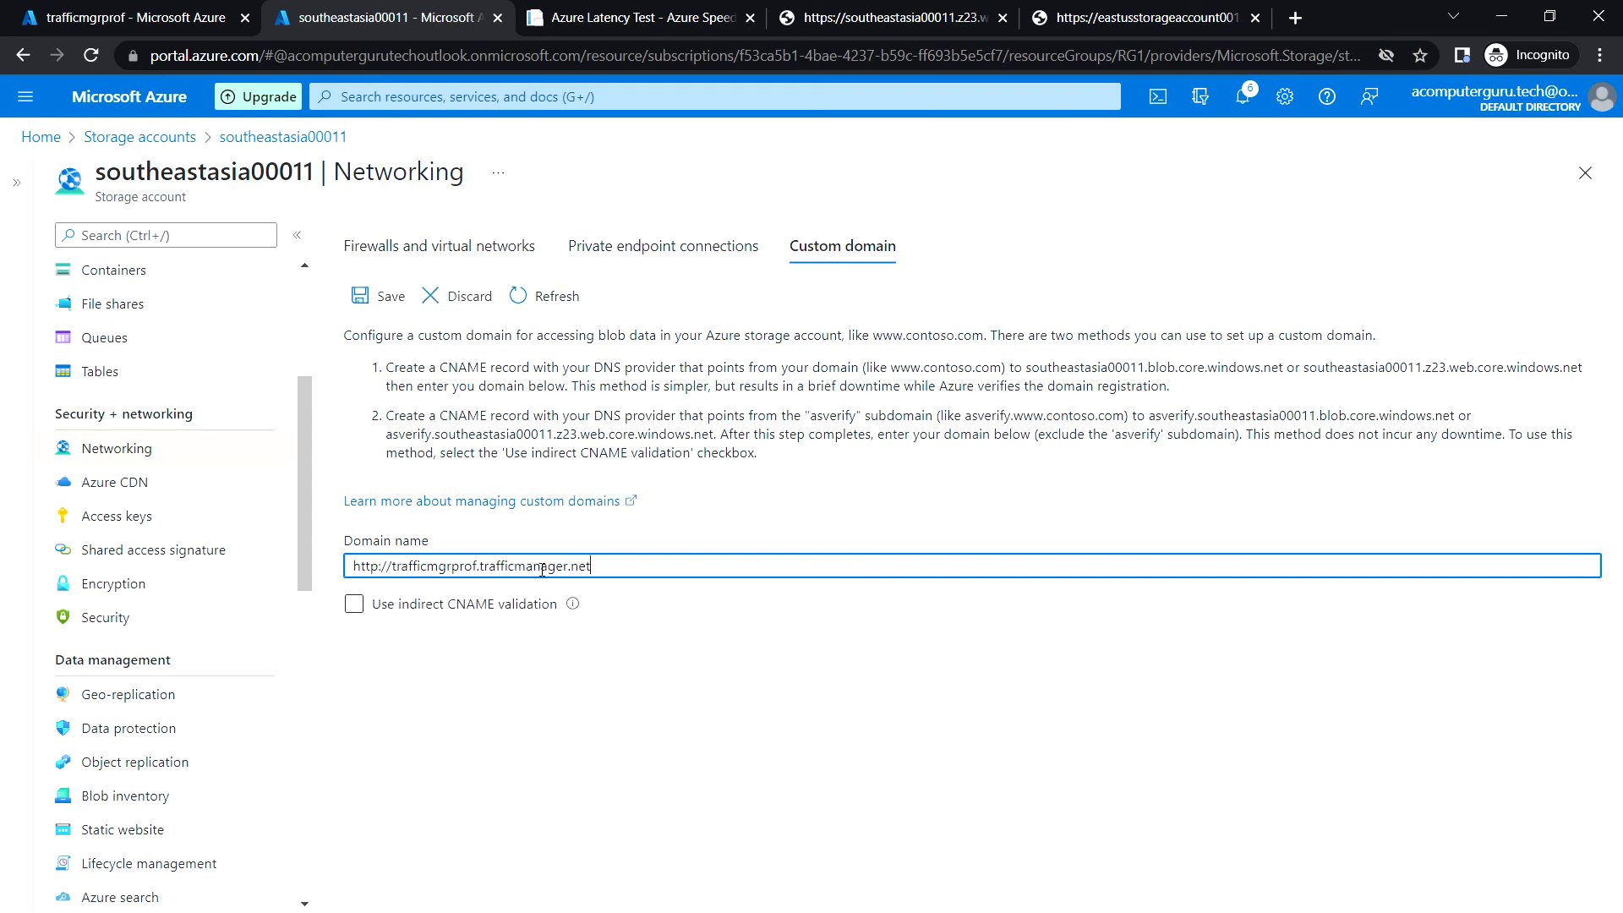
{"action": "key", "text": "Delete"}
{"action": "key", "text": "Delete"}
{"action": "key", "text": "Delete"}
{"action": "key", "text": "Delete"}
{"action": "key", "text": "Delete"}
{"action": "key", "text": "Delete"}
{"action": "key", "text": "Delete"}
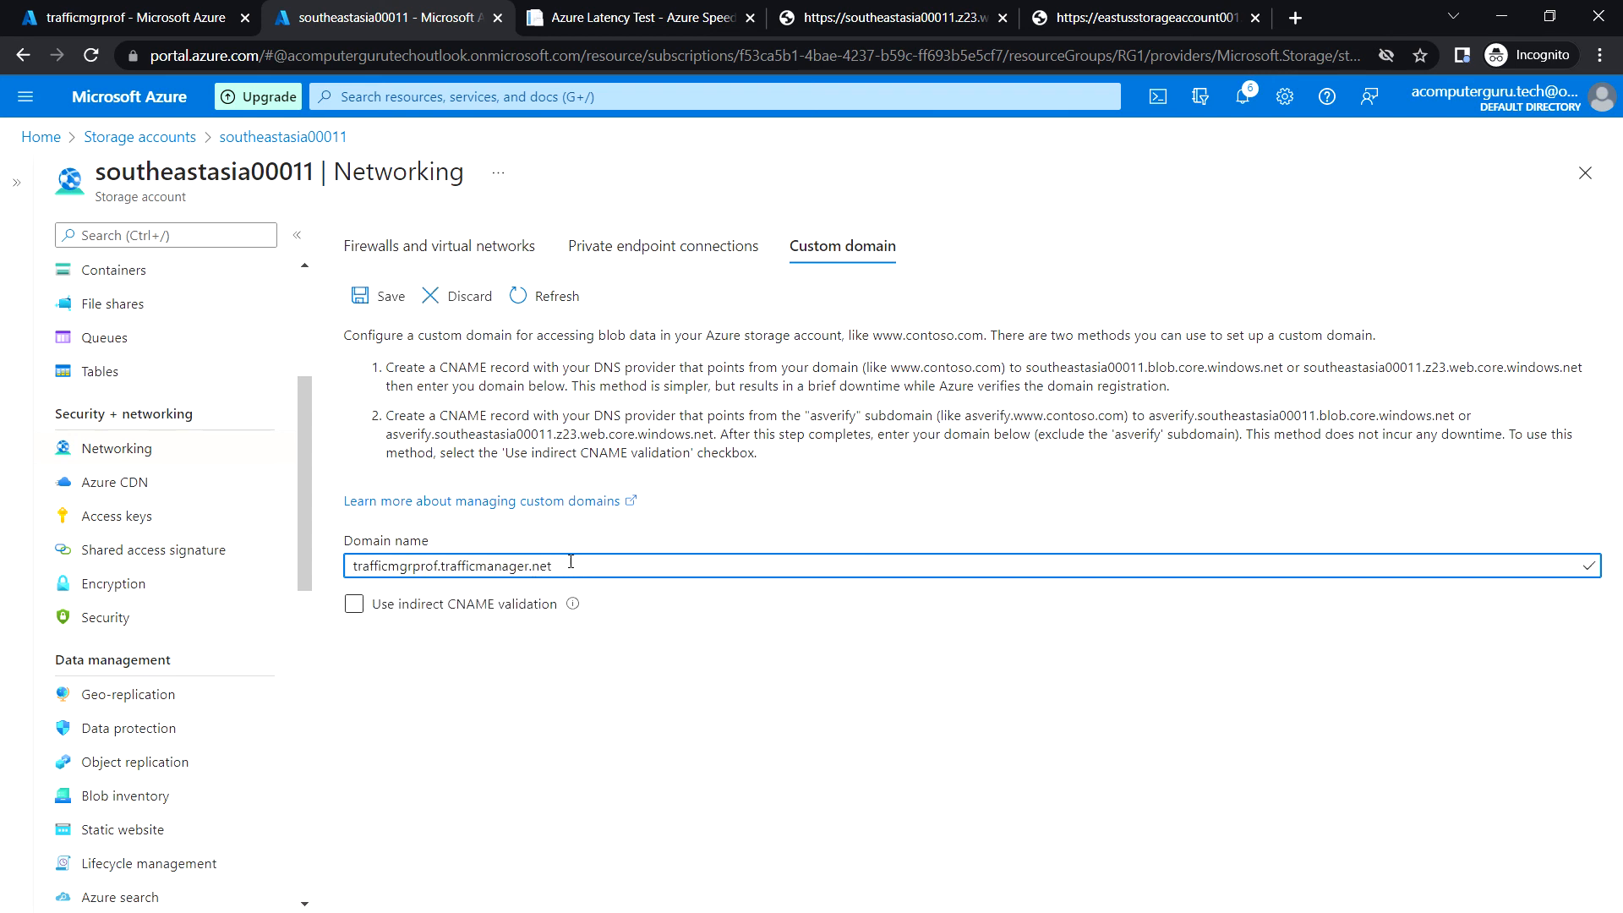
{"action": "left_click", "coordinate": [361, 298]}
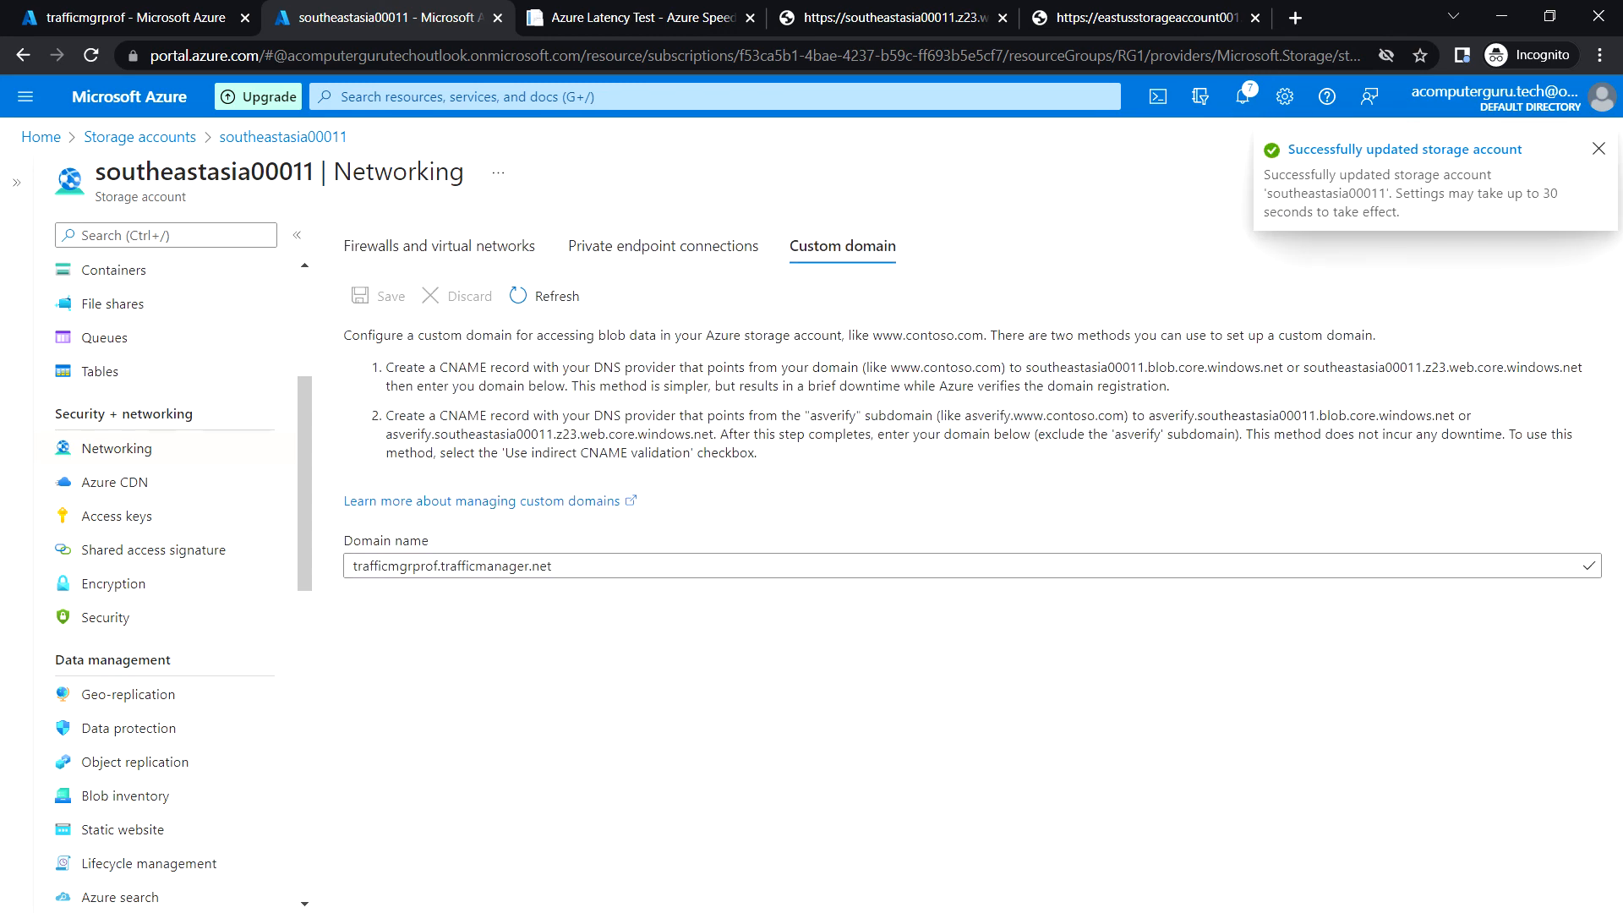
Copy the DNS name of the trafficmgrprof Traffic Manager profile again and open a new browser tab.
{"action": "scroll", "coordinate": [143, 520], "scroll_direction": "up", "scroll_amount": 4}
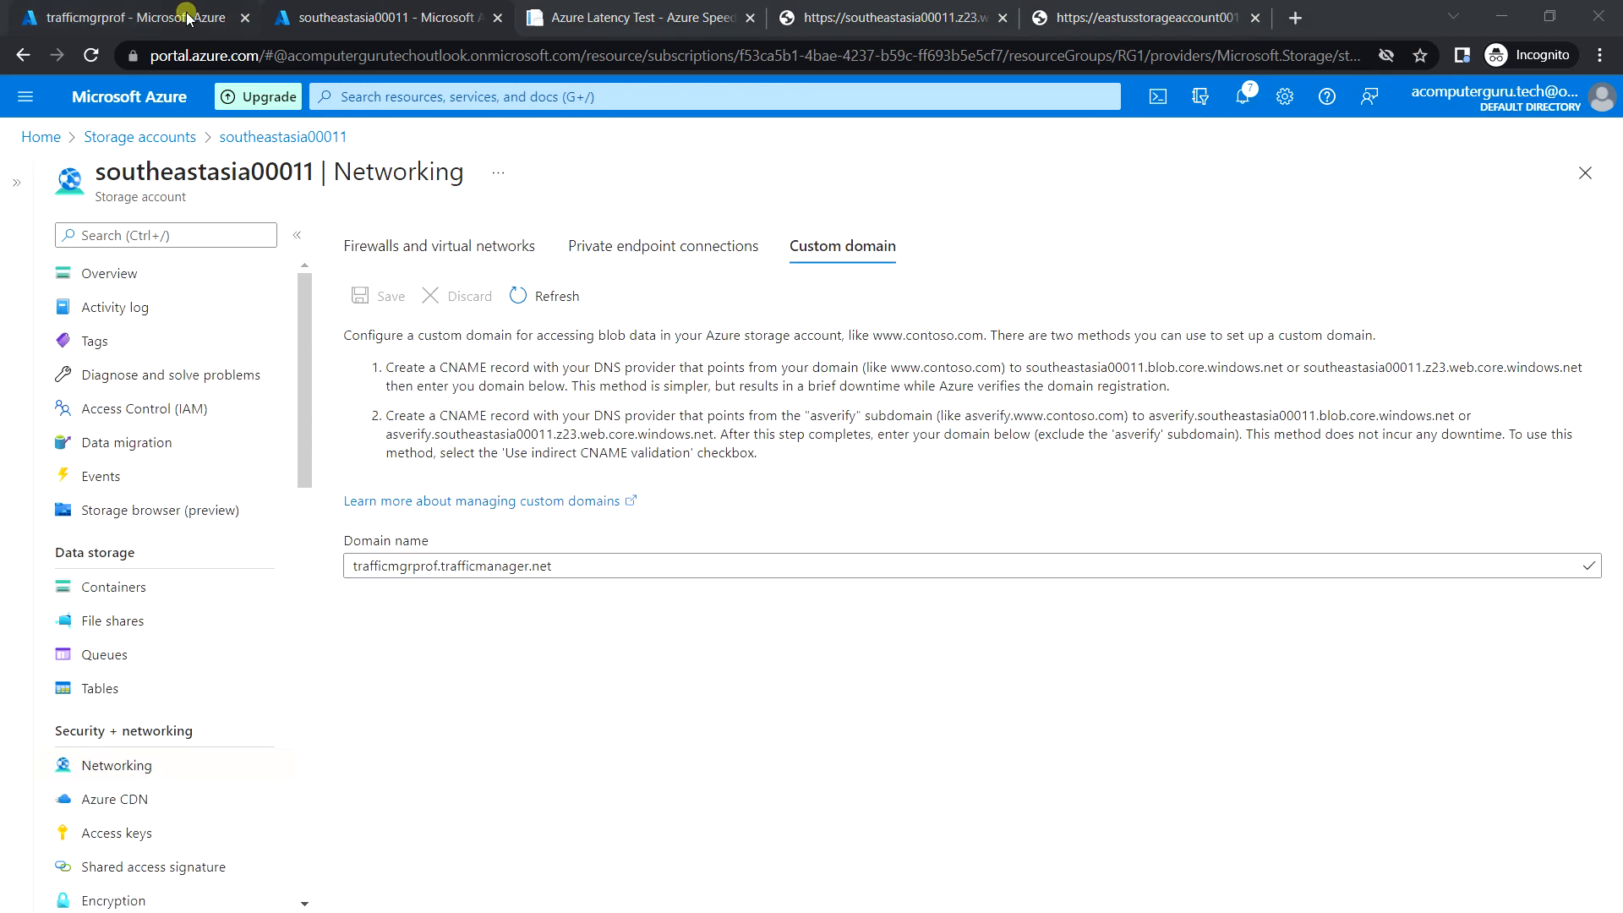
{"action": "left_click", "coordinate": [187, 15]}
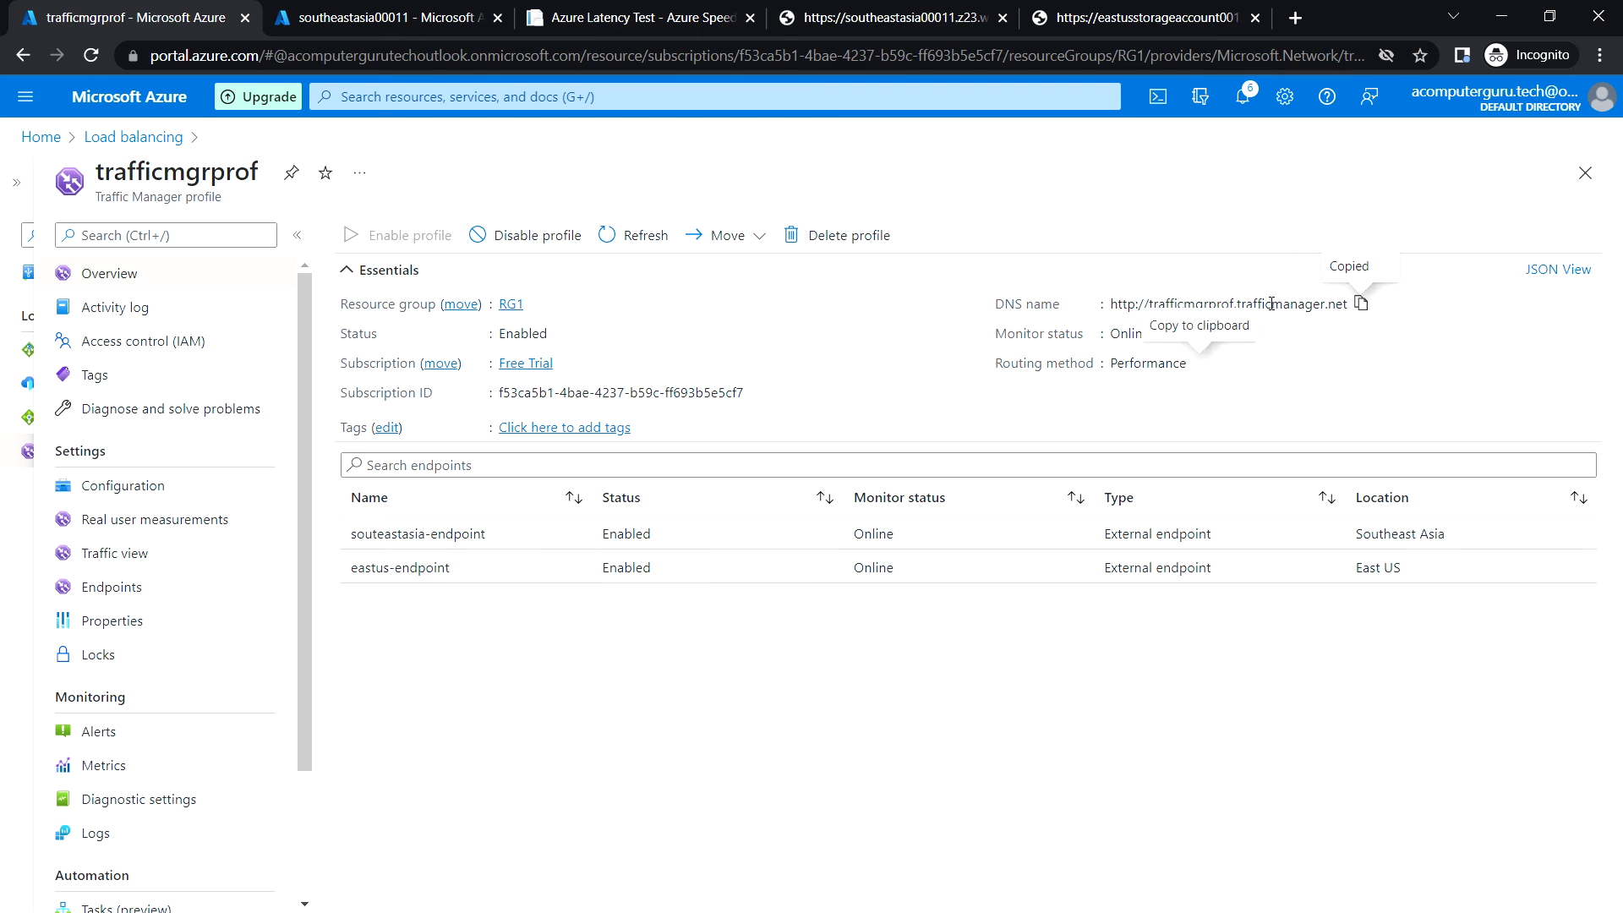
{"action": "left_click", "coordinate": [1363, 308]}
{"action": "left_click", "coordinate": [1296, 18]}
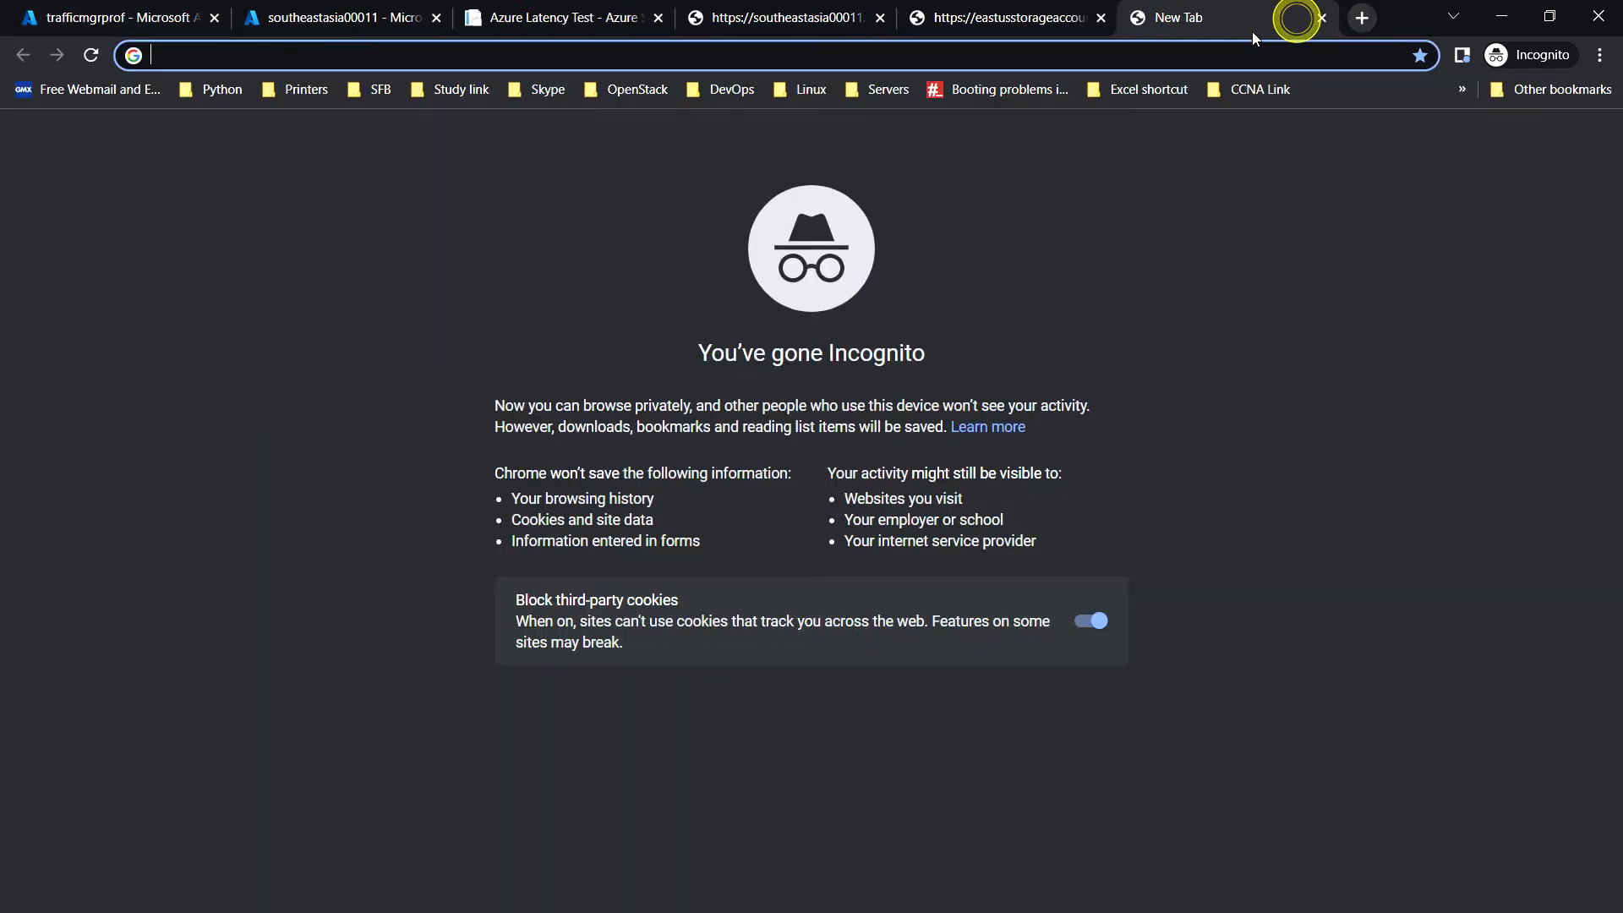
{"action": "type", "text": "http://trafficmgrprof.trafficmanager.net"}
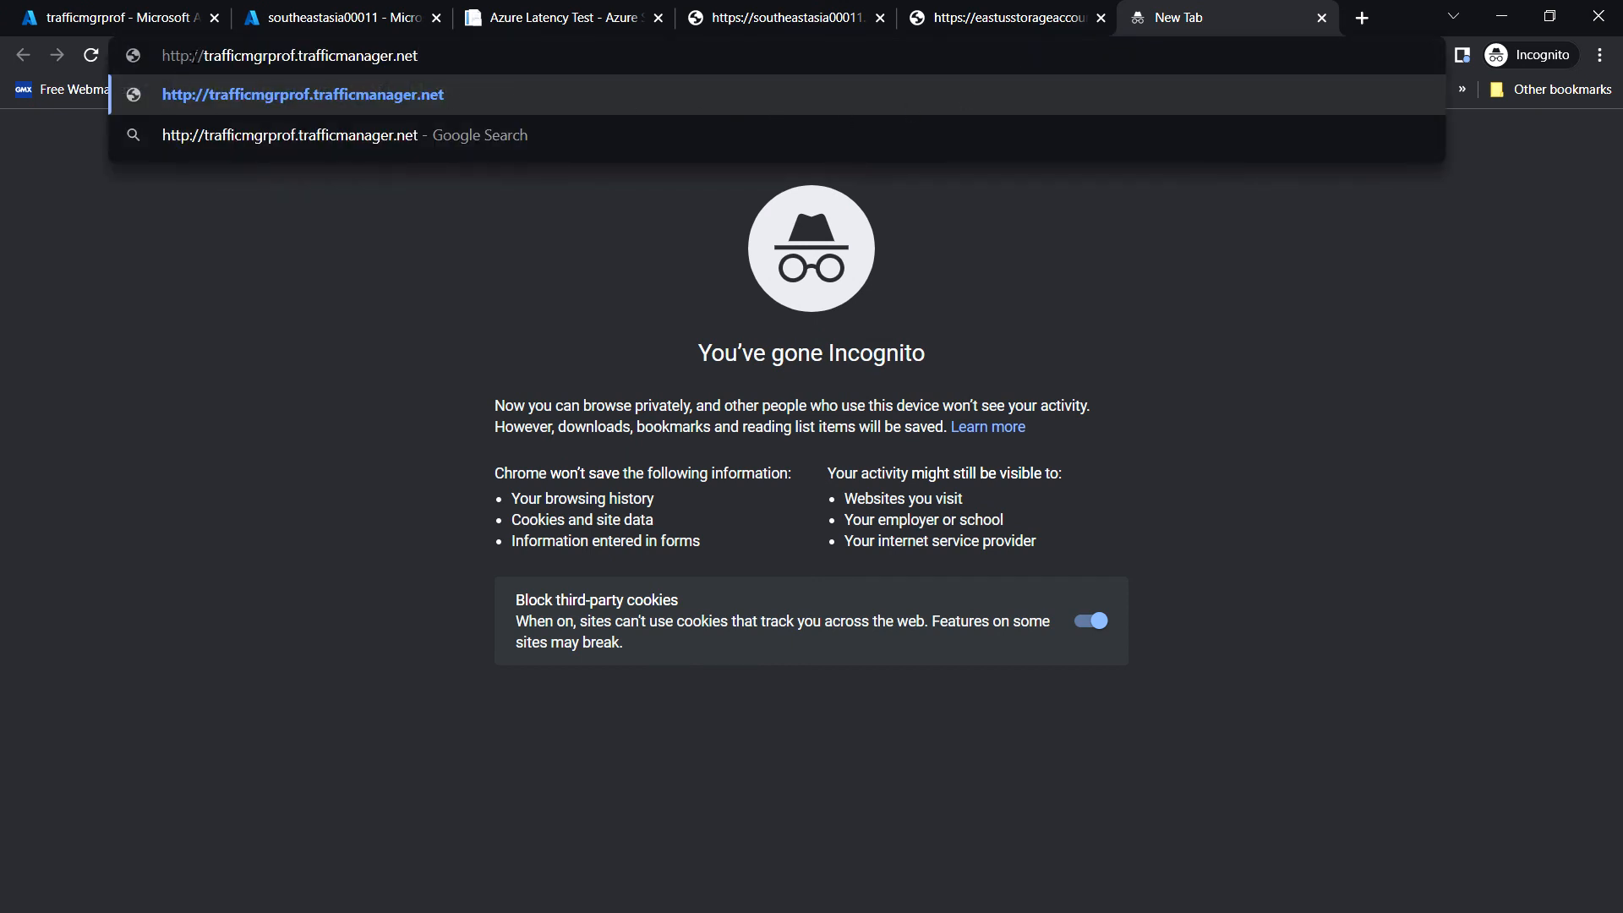
{"action": "left_click", "coordinate": [187, 55]}
{"action": "type", "text": "s"}
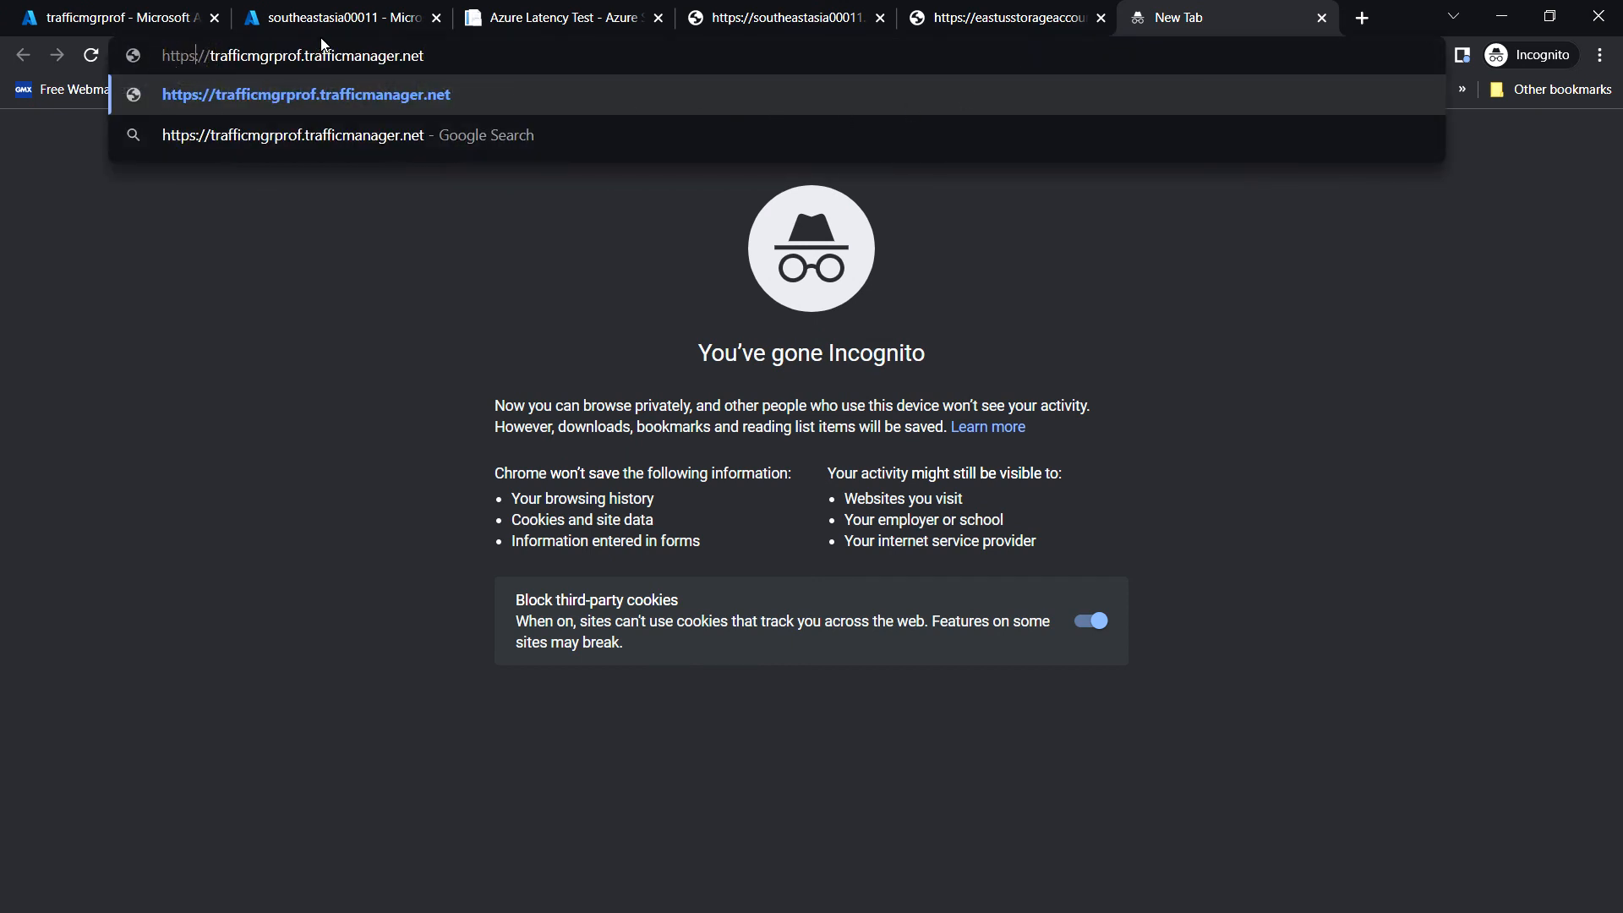
{"action": "key", "text": "Return"}
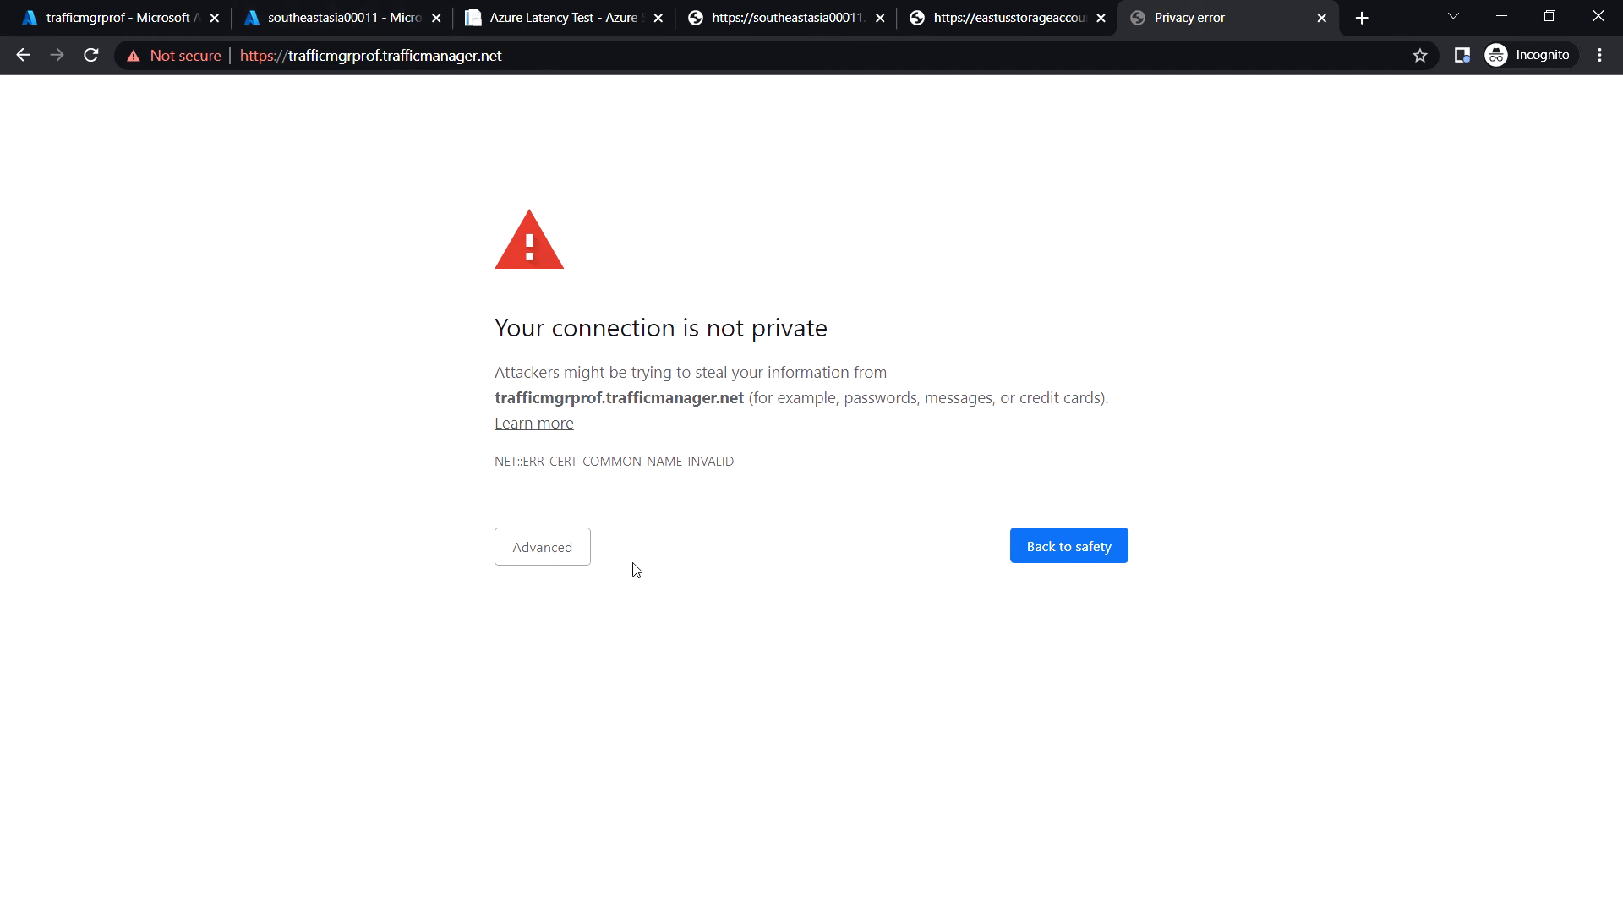
{"action": "left_click", "coordinate": [565, 559]}
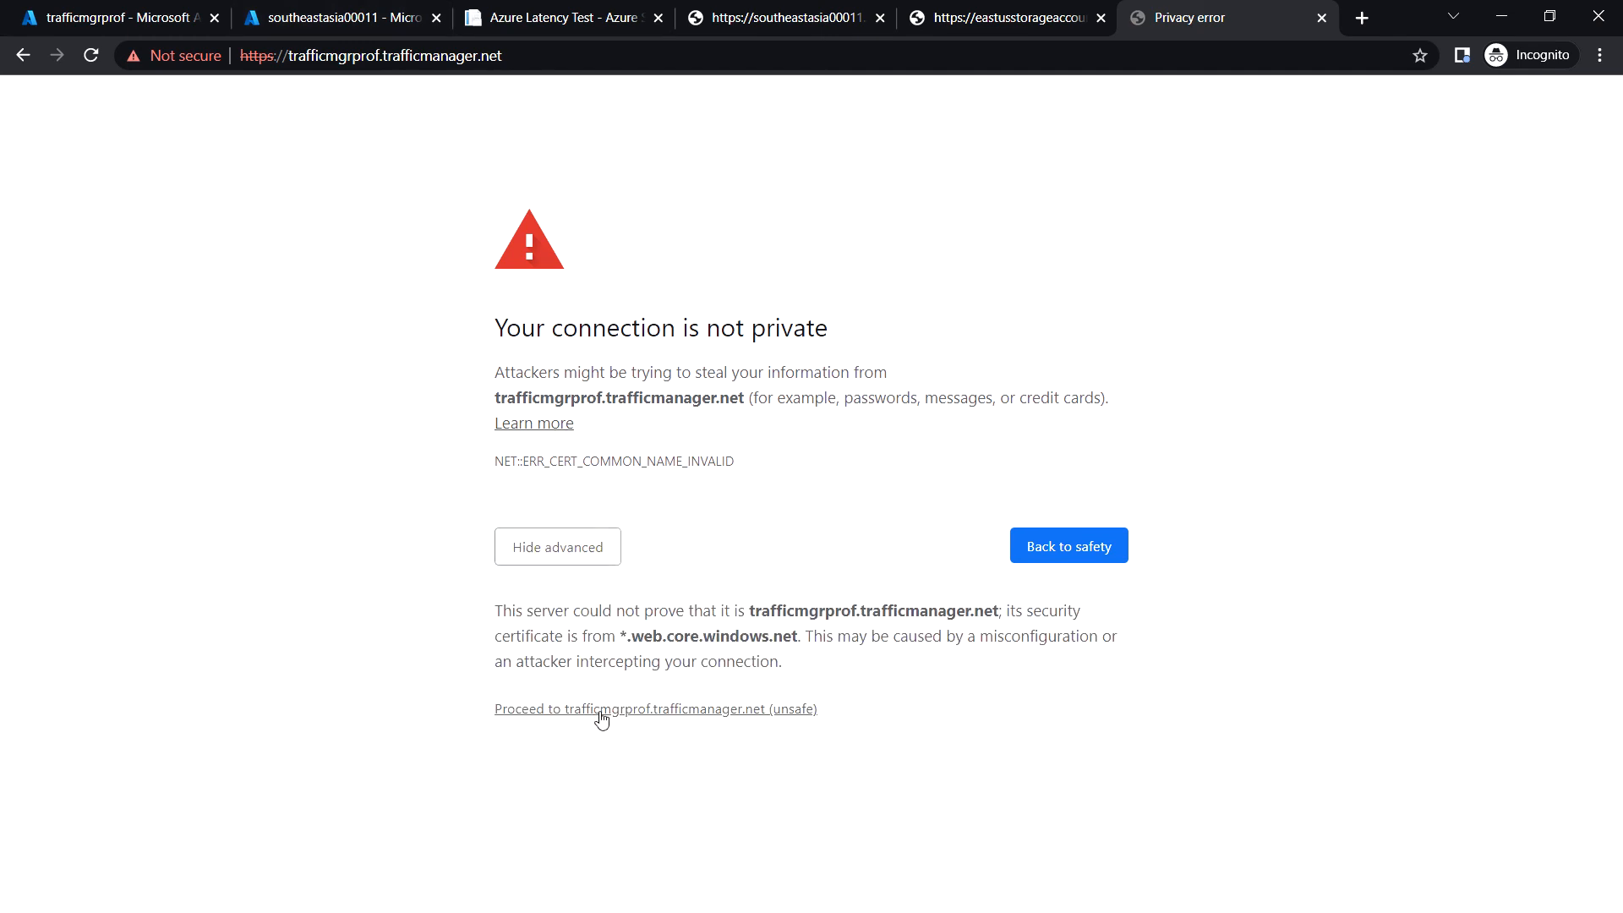
{"action": "left_click", "coordinate": [657, 710]}
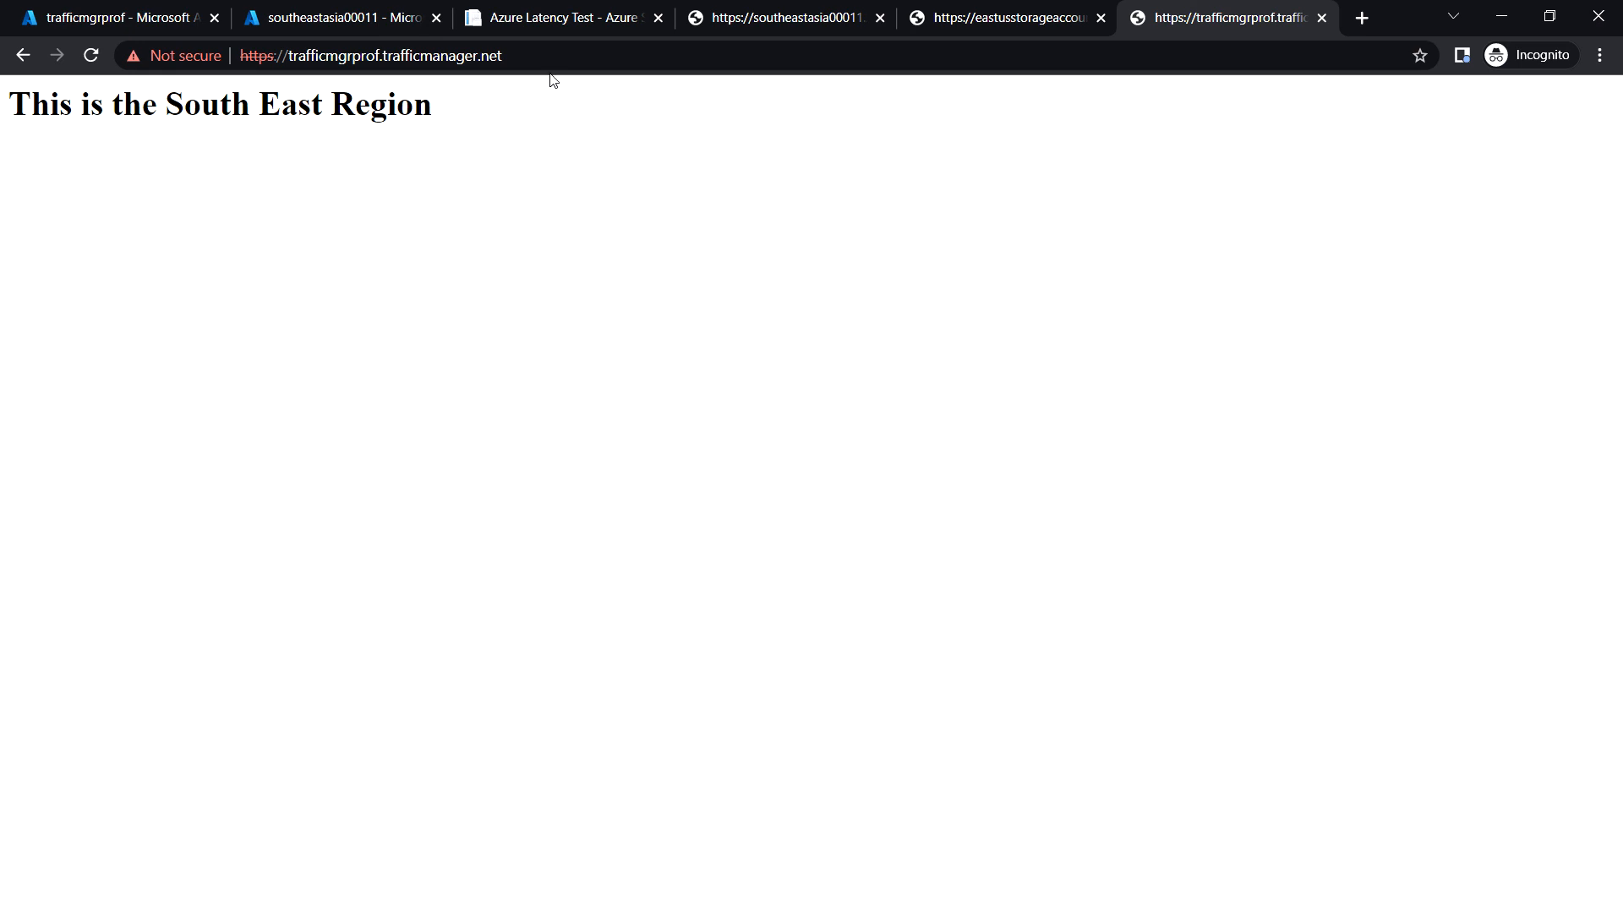
Select the Southeast Asia and East US regions in the Azure Latency Test on AzureSpeed.com.
{"action": "left_click", "coordinate": [561, 17]}
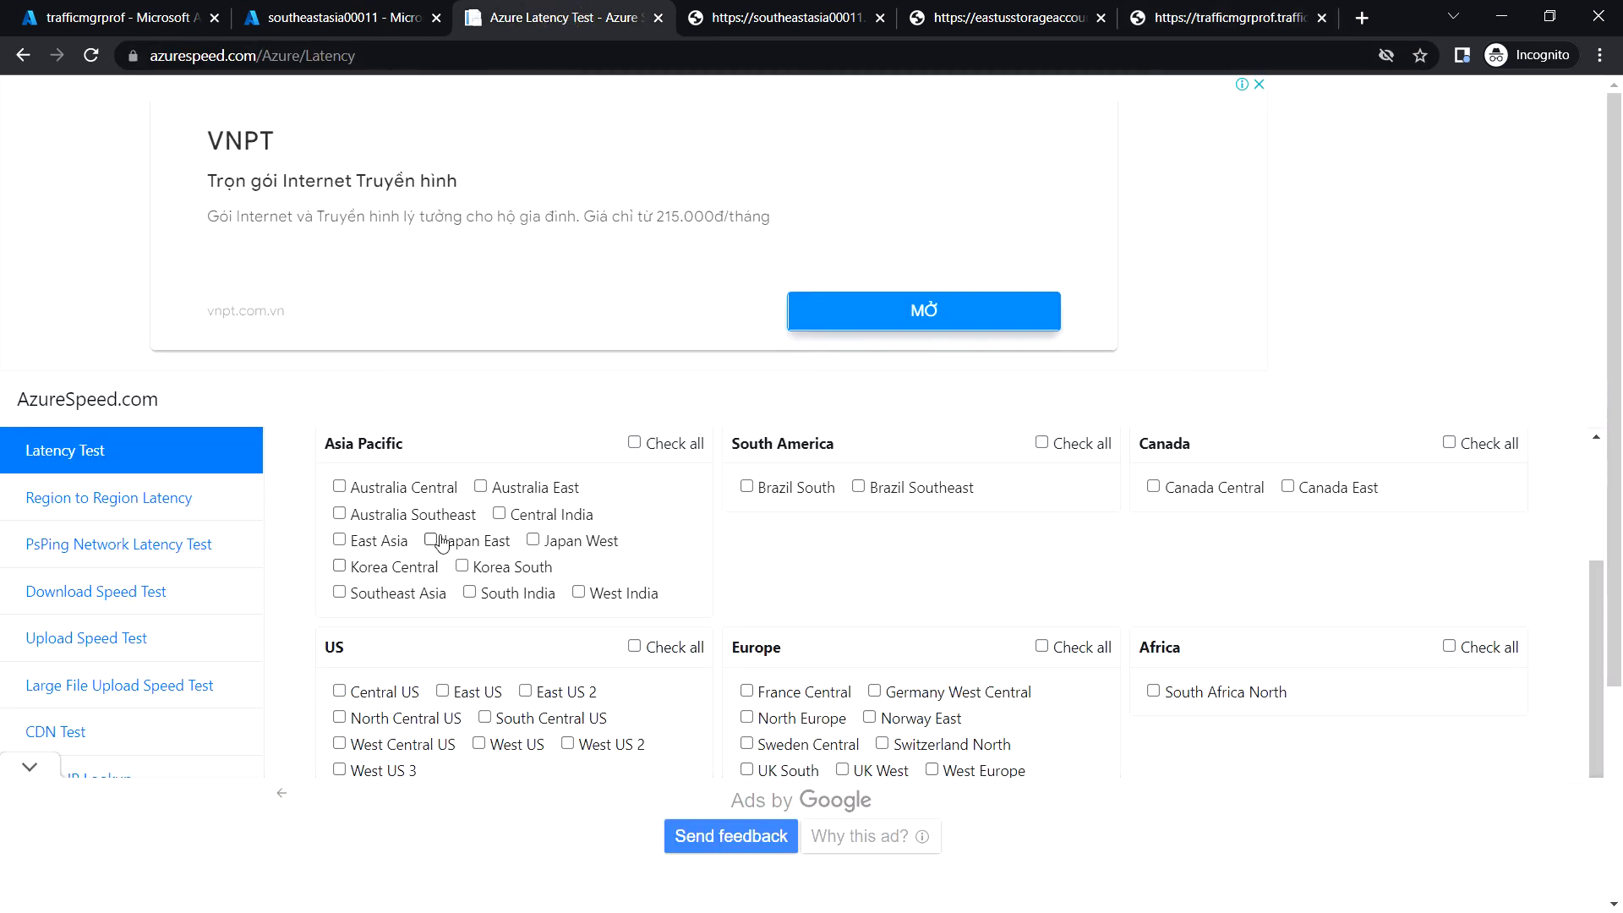
{"action": "scroll", "coordinate": [432, 549], "scroll_direction": "up", "scroll_amount": 1}
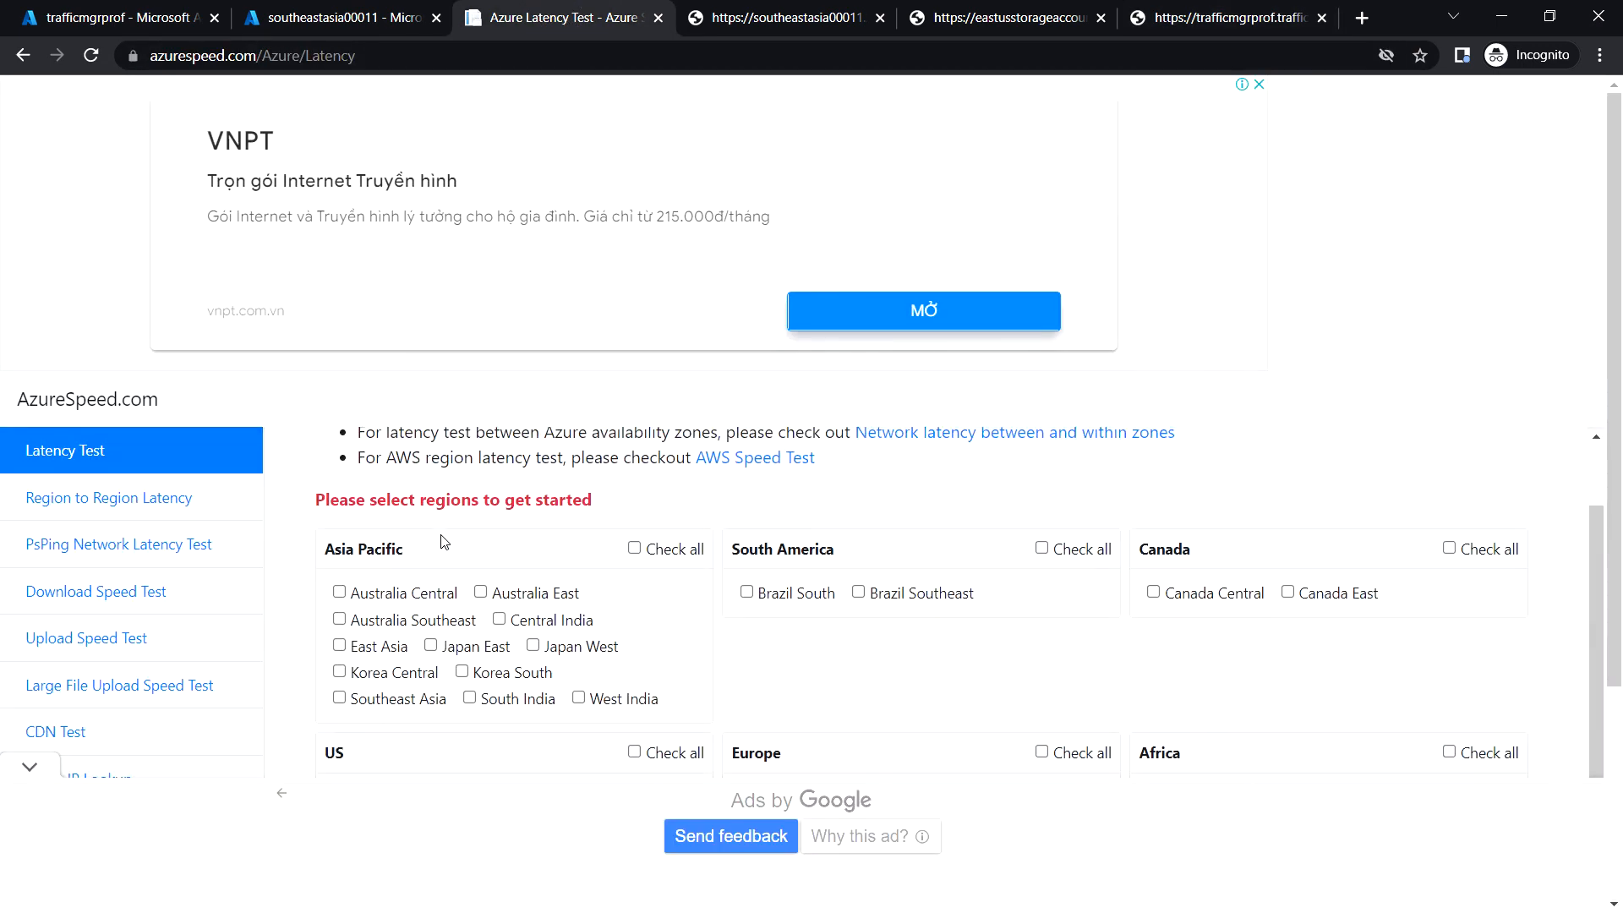
{"action": "left_click", "coordinate": [339, 698]}
{"action": "scroll", "coordinate": [343, 702], "scroll_direction": "down", "scroll_amount": 1}
{"action": "scroll", "coordinate": [452, 695], "scroll_direction": "down", "scroll_amount": 1}
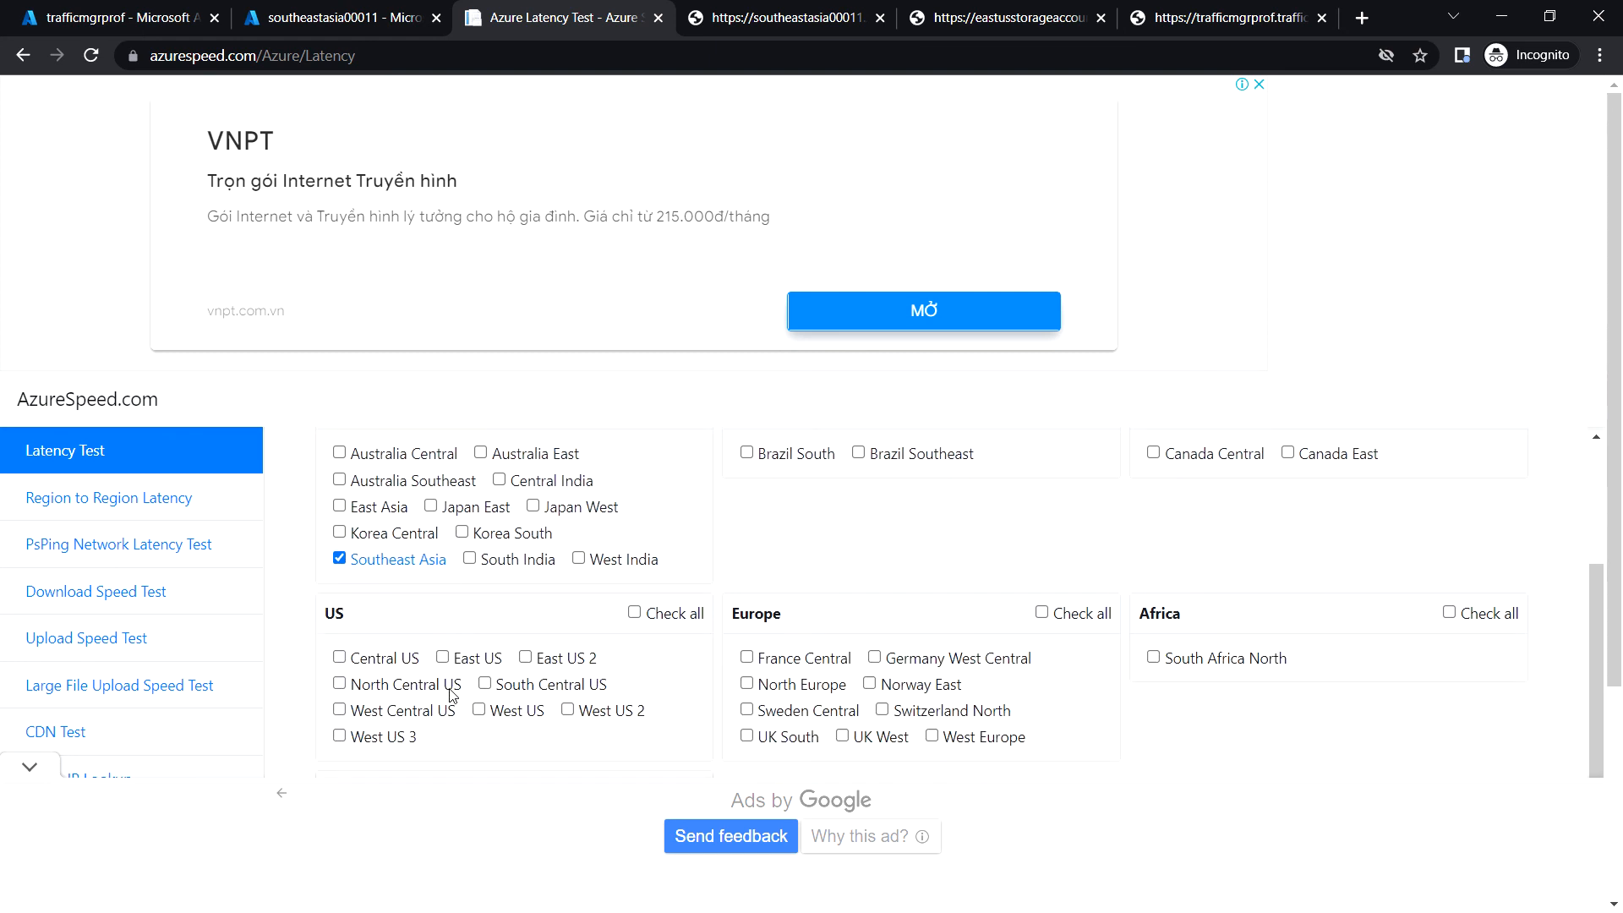
{"action": "left_click", "coordinate": [442, 658]}
Examine the closest datacenters table, latency graph and latency test results for the selected regions.
{"action": "scroll", "coordinate": [1181, 672], "scroll_direction": "down", "scroll_amount": 5}
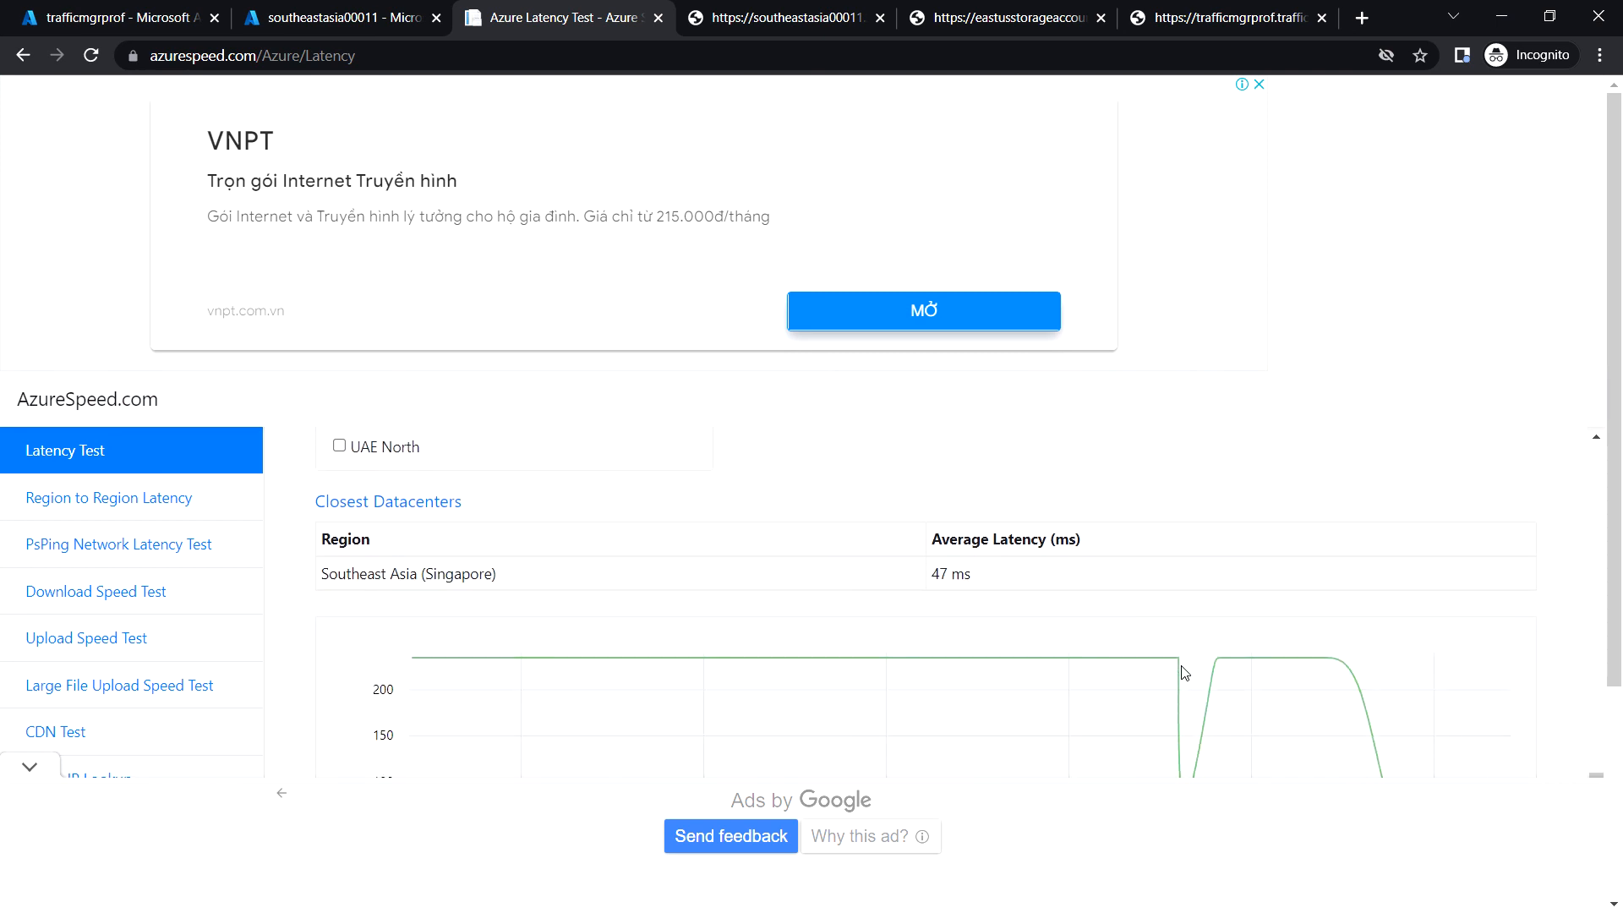
{"action": "scroll", "coordinate": [1181, 672], "scroll_direction": "up", "scroll_amount": 1}
{"action": "scroll", "coordinate": [1181, 673], "scroll_direction": "down", "scroll_amount": 1}
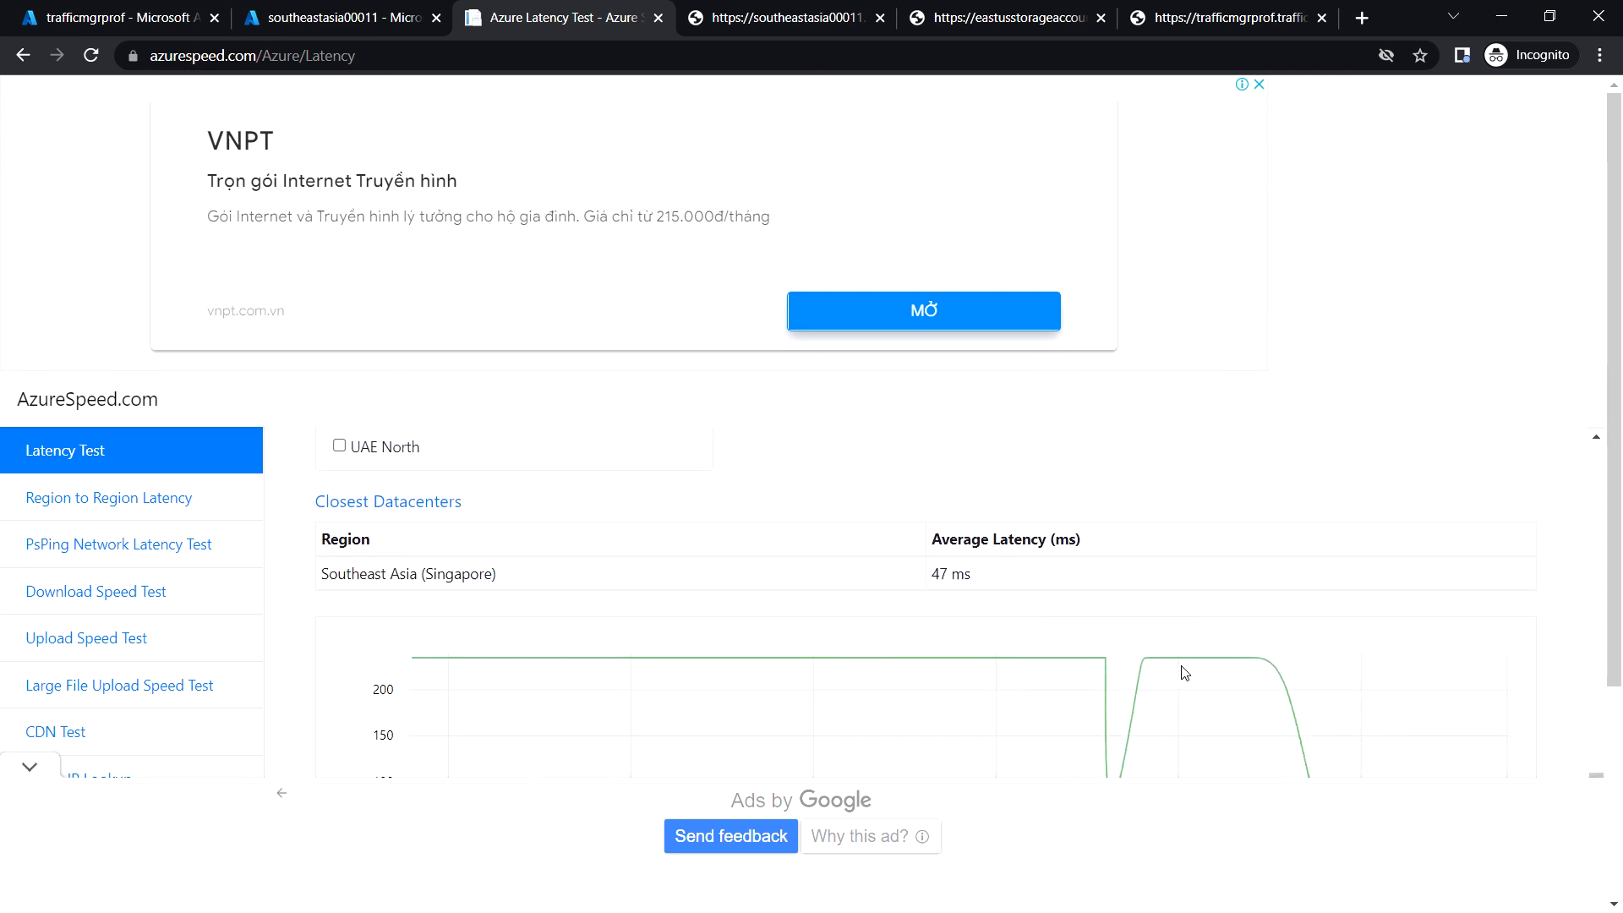
{"action": "scroll", "coordinate": [723, 610], "scroll_direction": "down", "scroll_amount": 1}
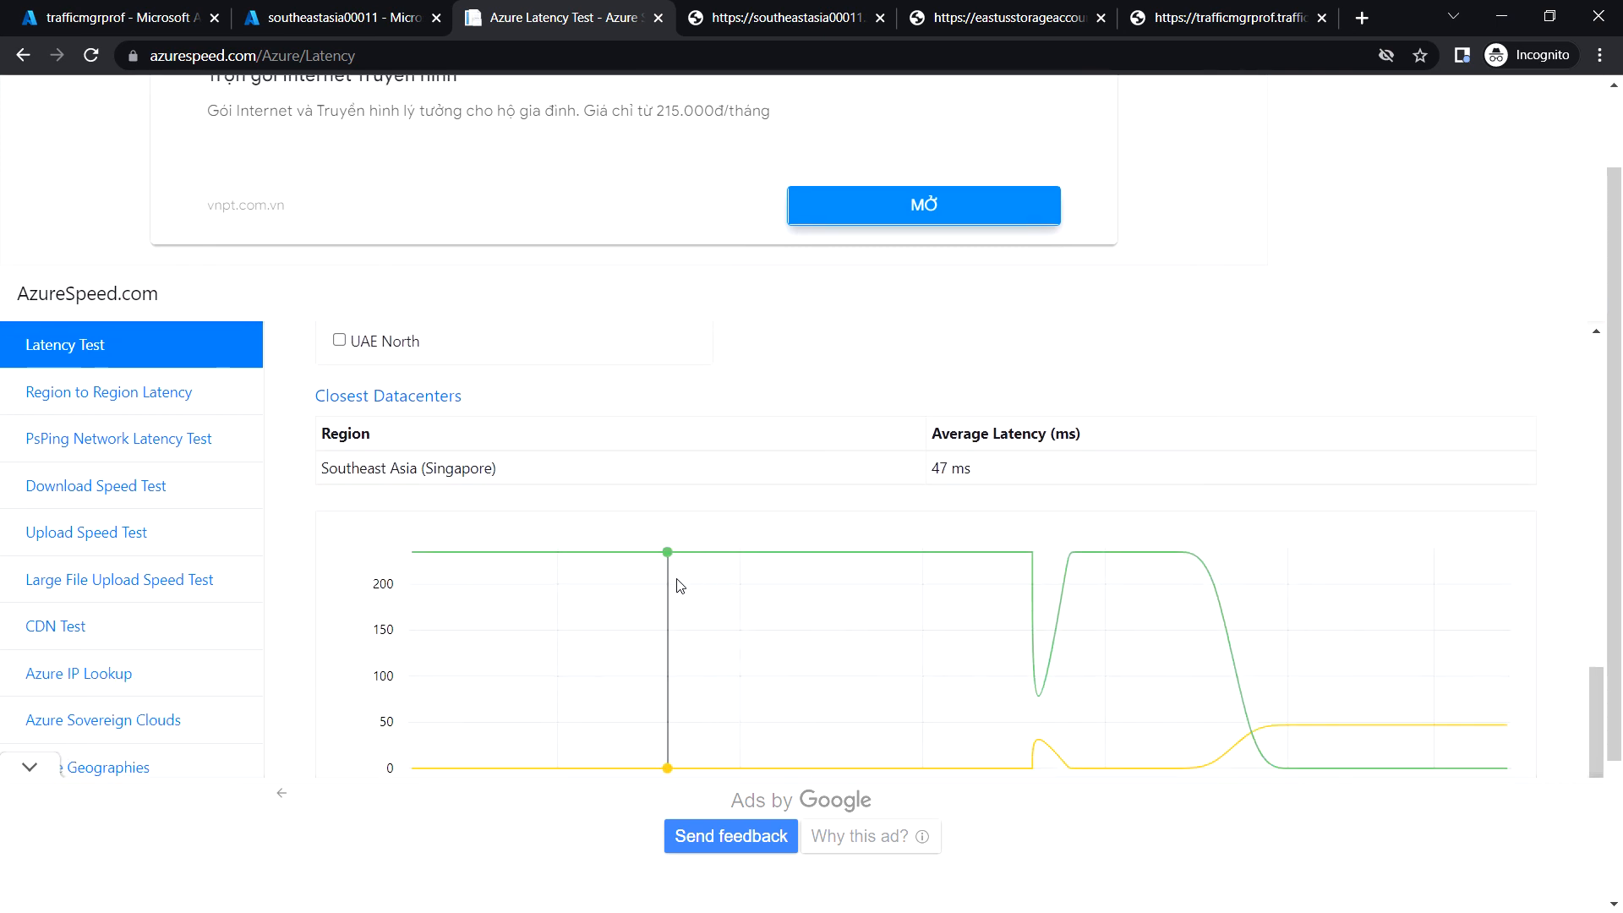
{"action": "scroll", "coordinate": [511, 484], "scroll_direction": "down", "scroll_amount": 2}
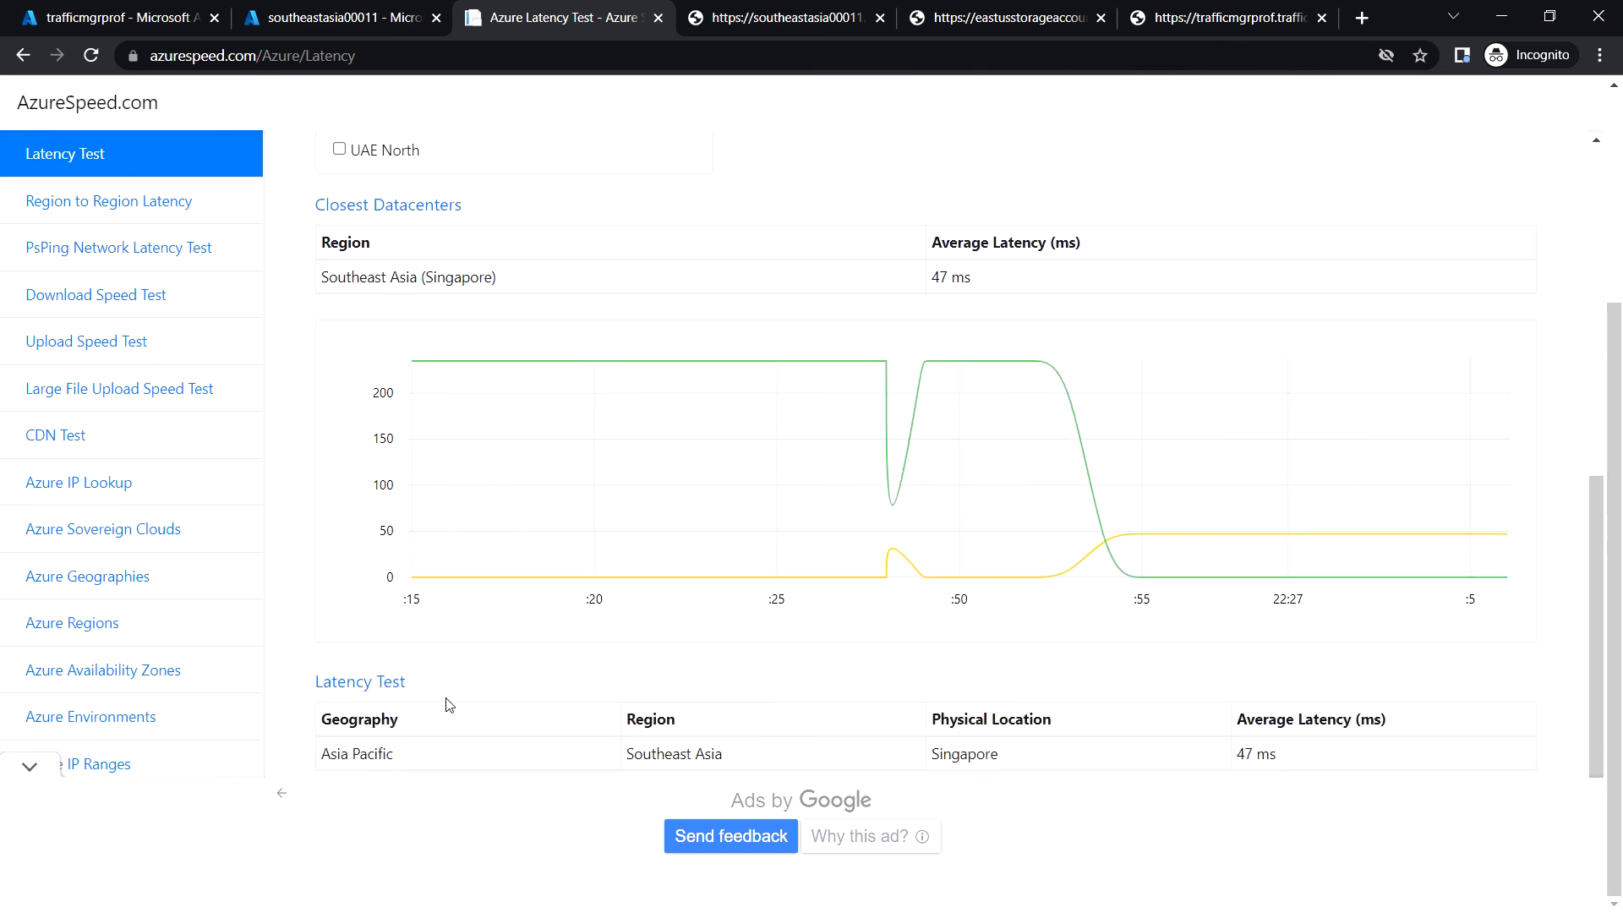
{"action": "scroll", "coordinate": [449, 705], "scroll_direction": "up", "scroll_amount": 2}
{"action": "scroll", "coordinate": [476, 651], "scroll_direction": "down", "scroll_amount": 3}
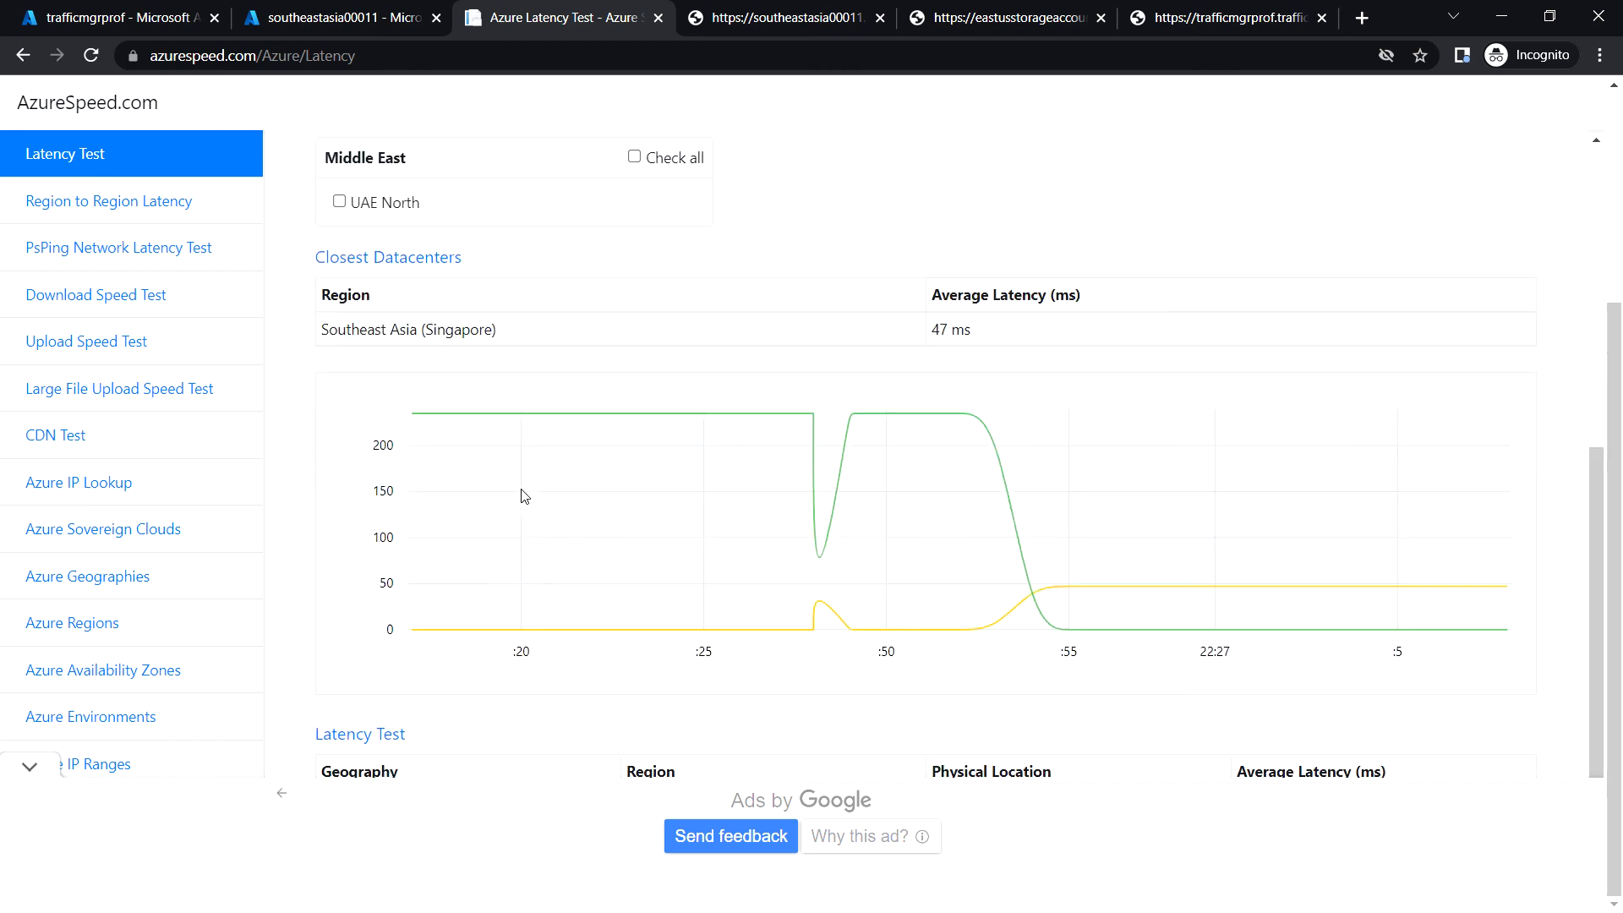
{"action": "scroll", "coordinate": [469, 725], "scroll_direction": "up", "scroll_amount": 6}
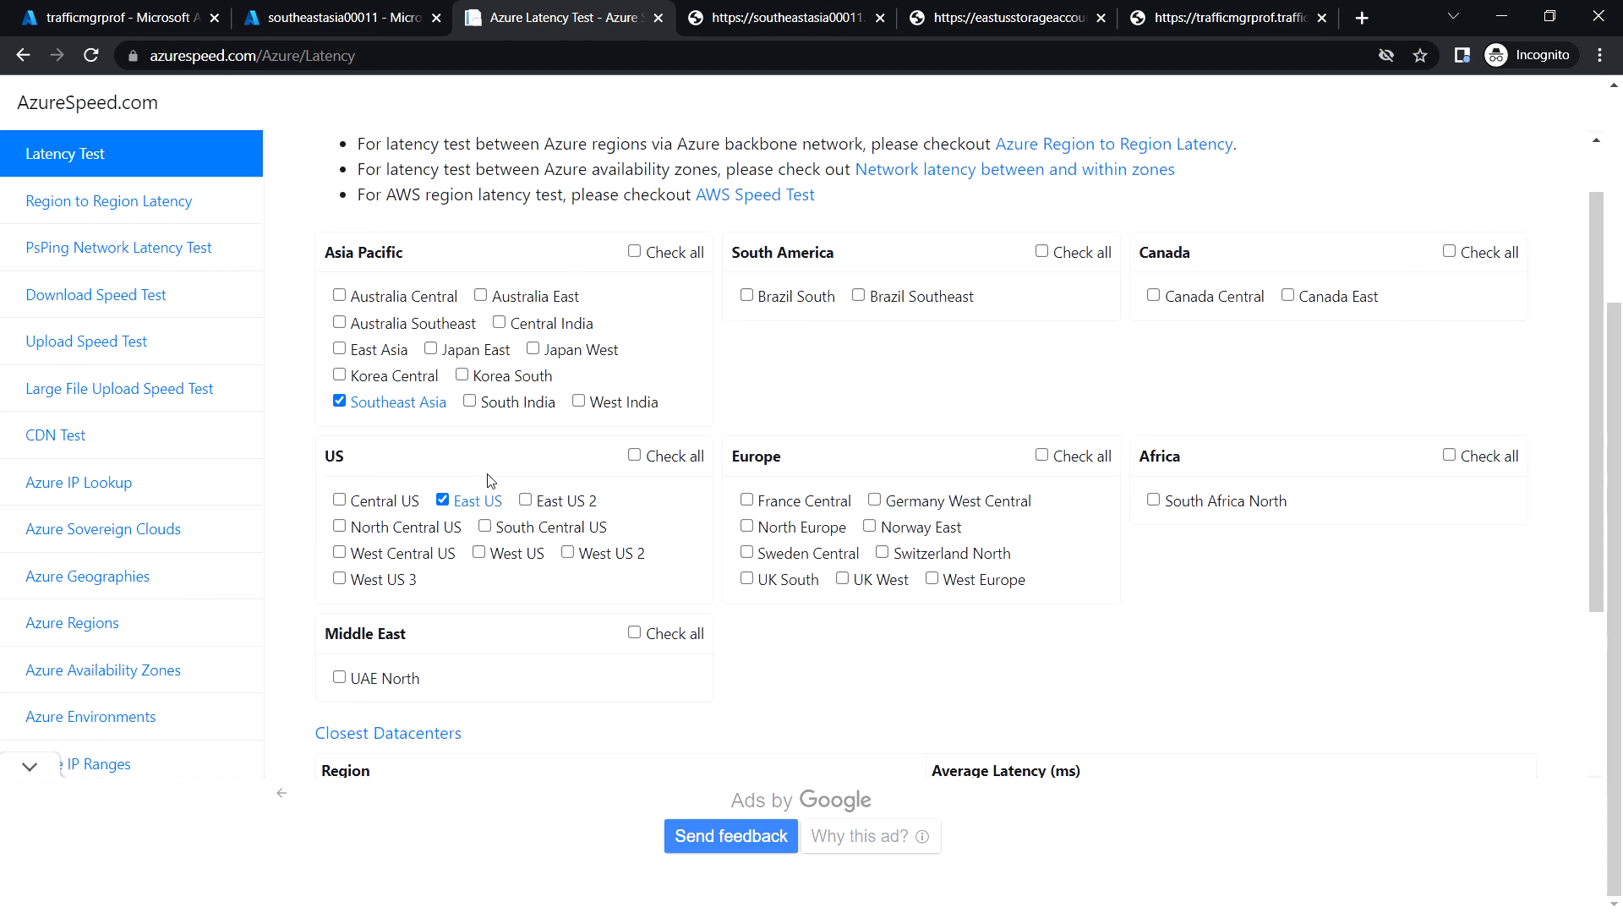
Reload the latency test and compare the average latencies of the Southeast Asia and East US datacenters.
{"action": "left_click", "coordinate": [91, 56]}
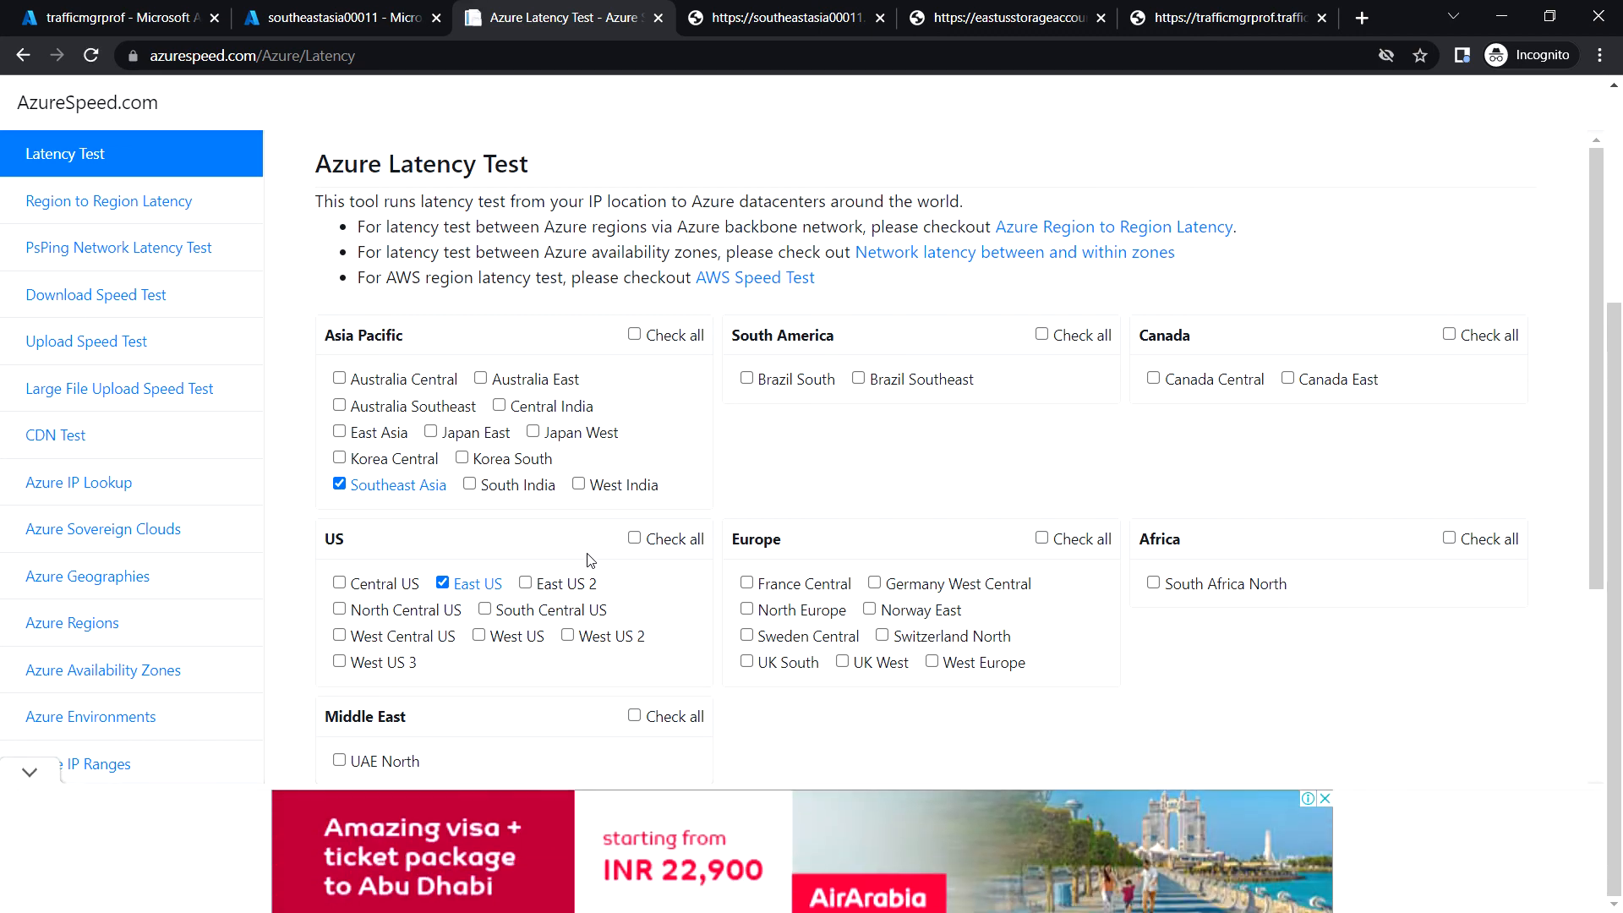
{"action": "scroll", "coordinate": [589, 560], "scroll_direction": "down", "scroll_amount": 5}
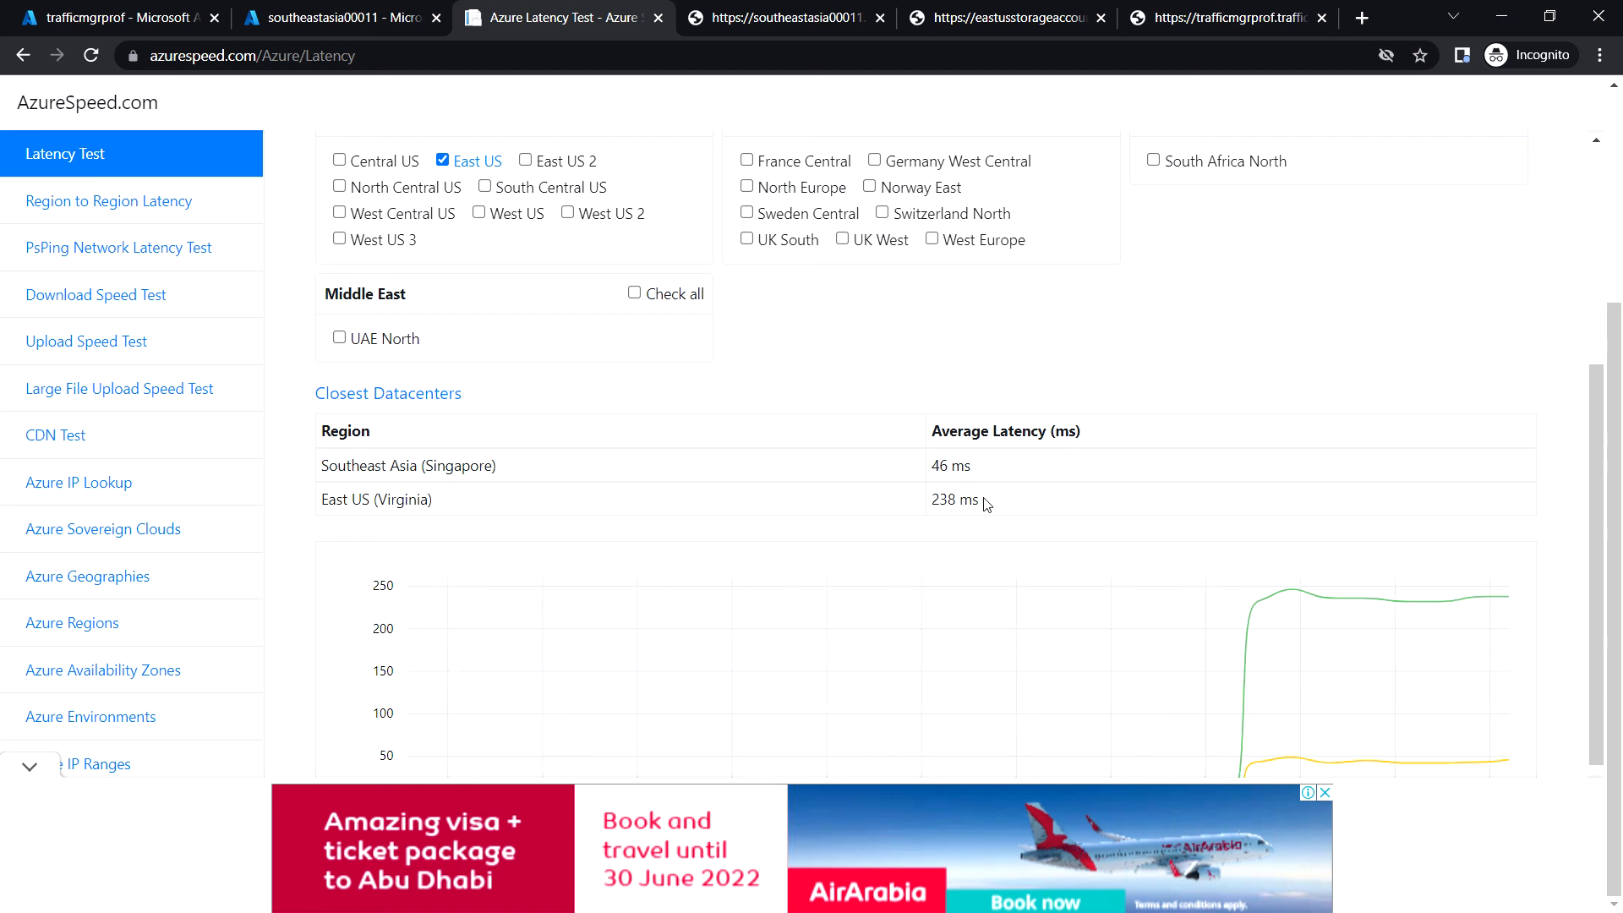
{"action": "left_click_drag", "start_coordinate": [937, 500], "coordinate": [1005, 505]}
{"action": "left_click", "coordinate": [1007, 505]}
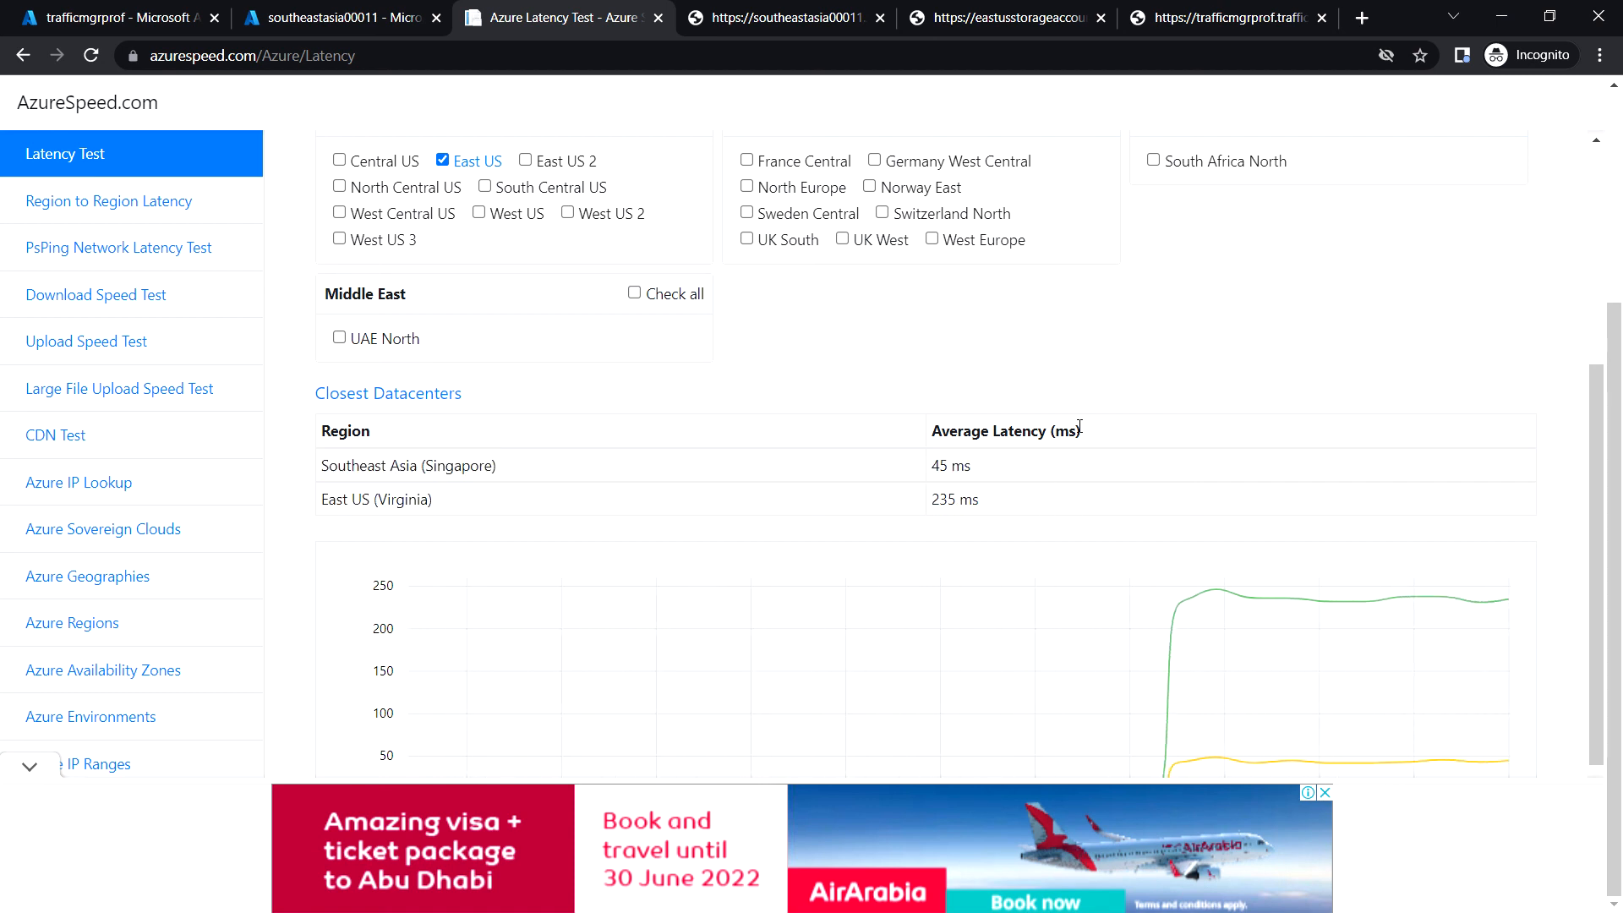
Recheck the page served at trafficmgrprof.trafficmanager.net and return to the southeastasia00011 custom domain settings.
{"action": "left_click", "coordinate": [1222, 23]}
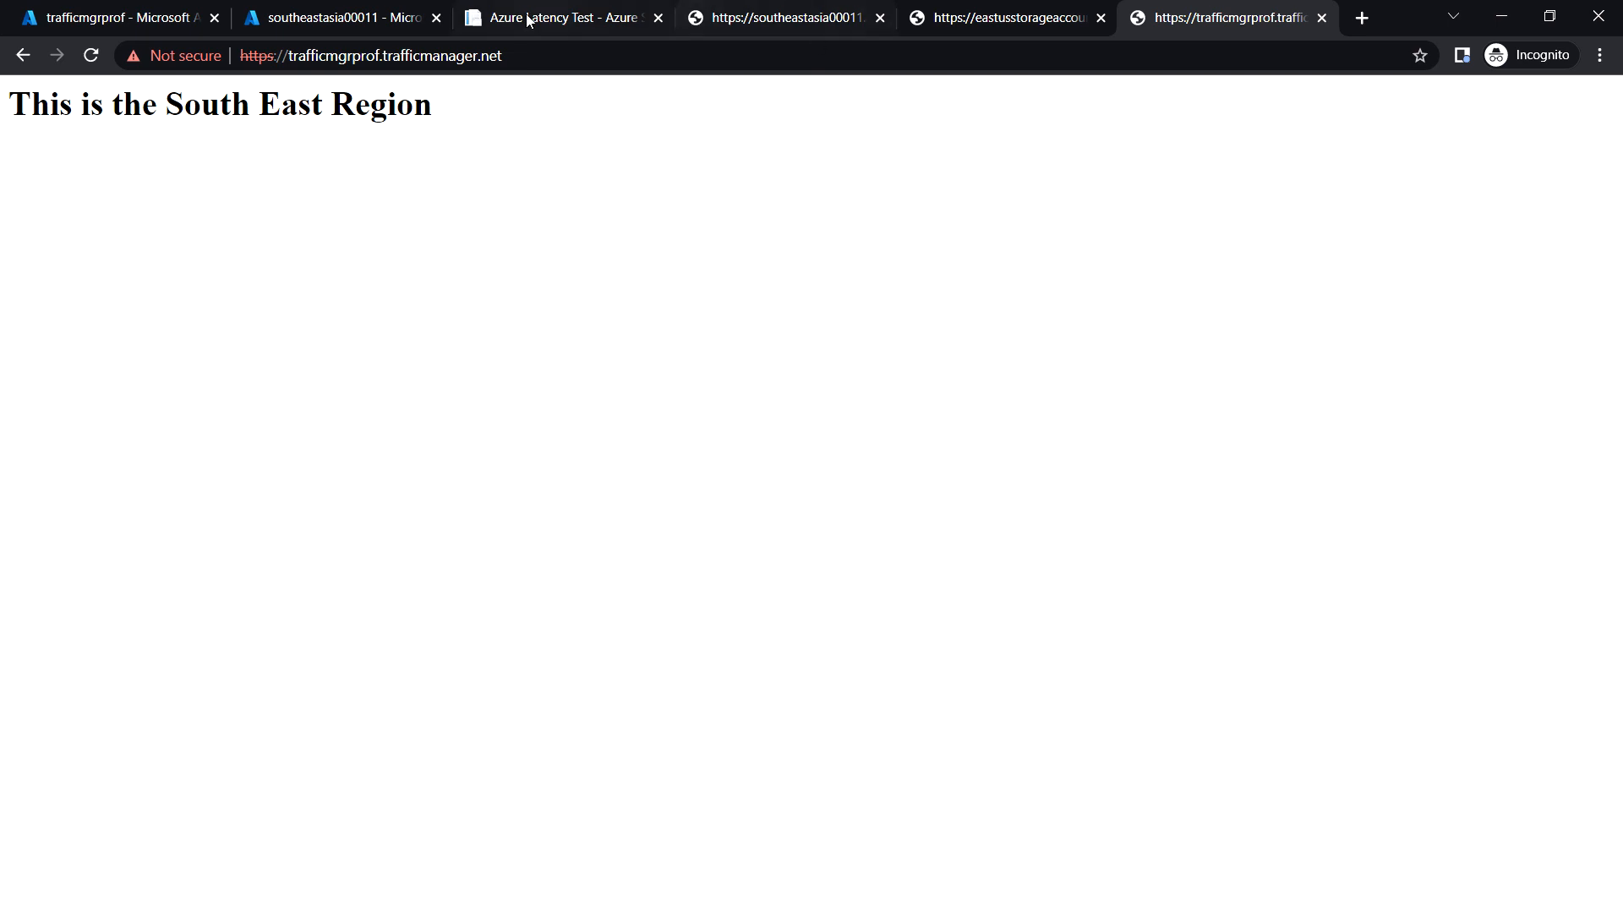
{"action": "left_click", "coordinate": [366, 16]}
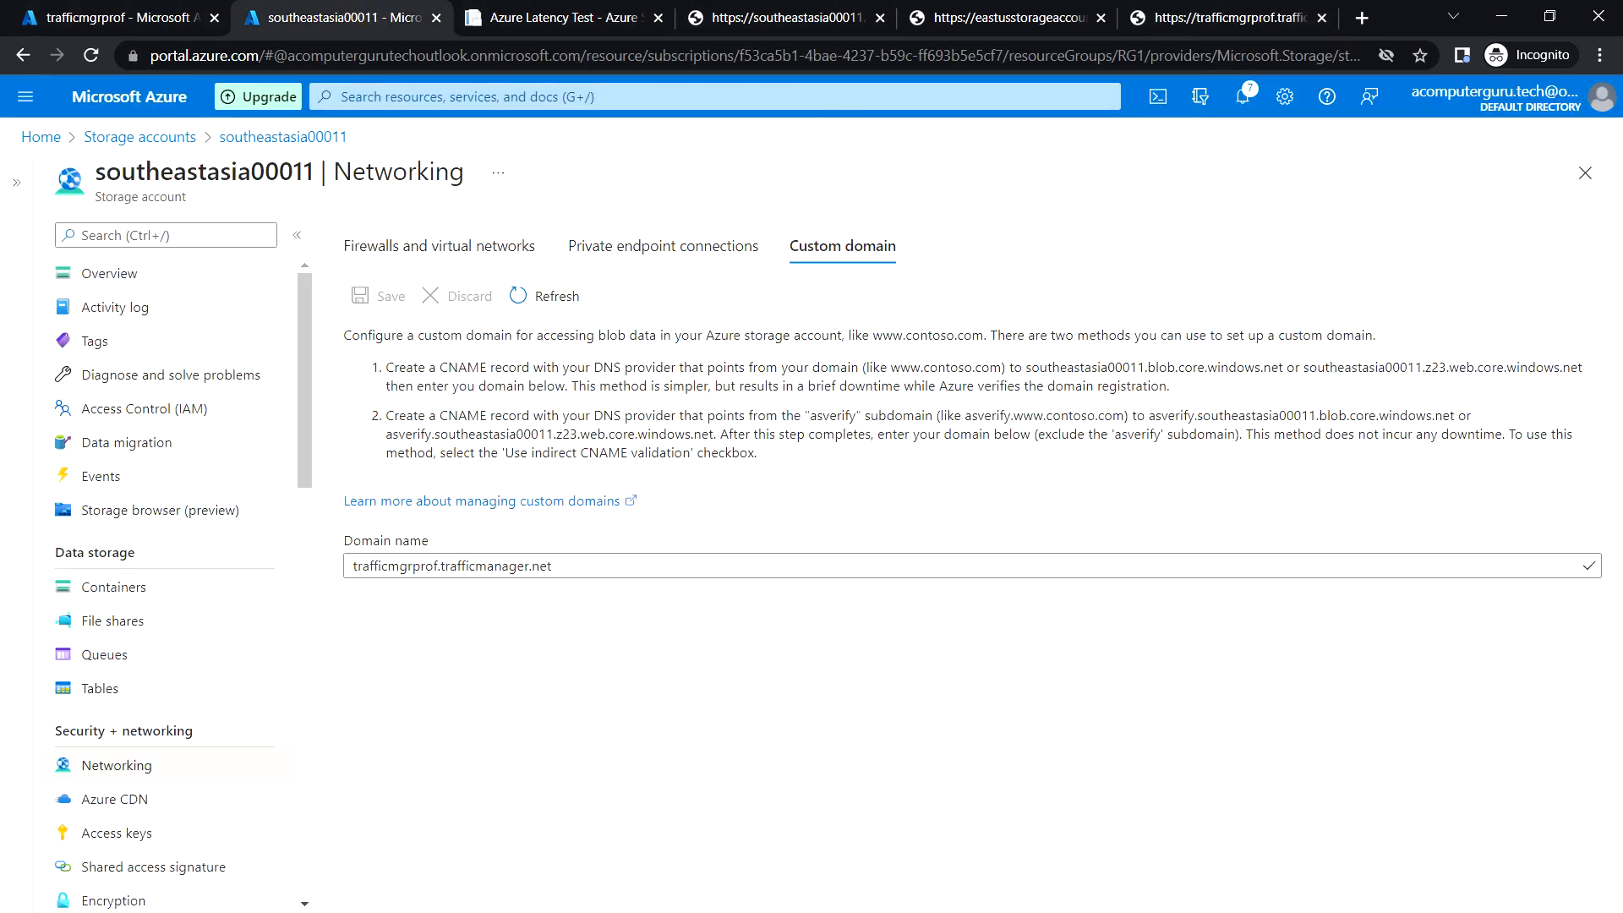